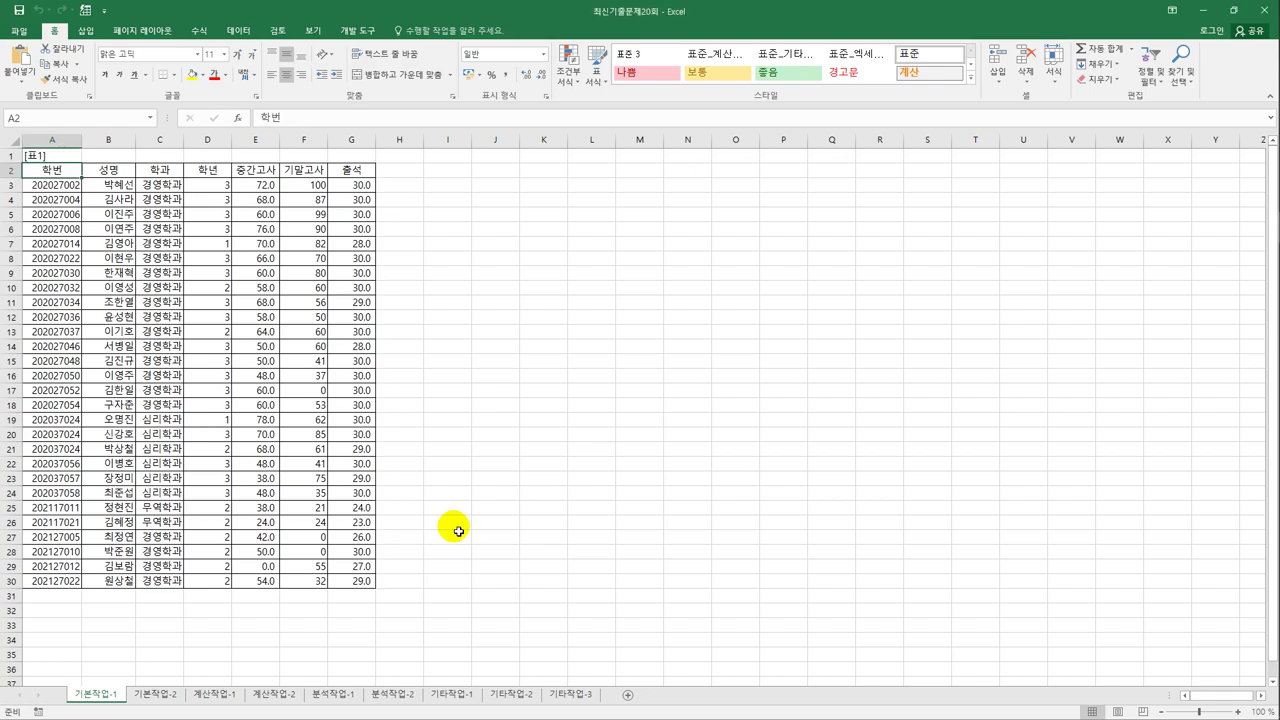
- Enter the criteria heading 조건 in cell A33 below the table
click(76, 630)
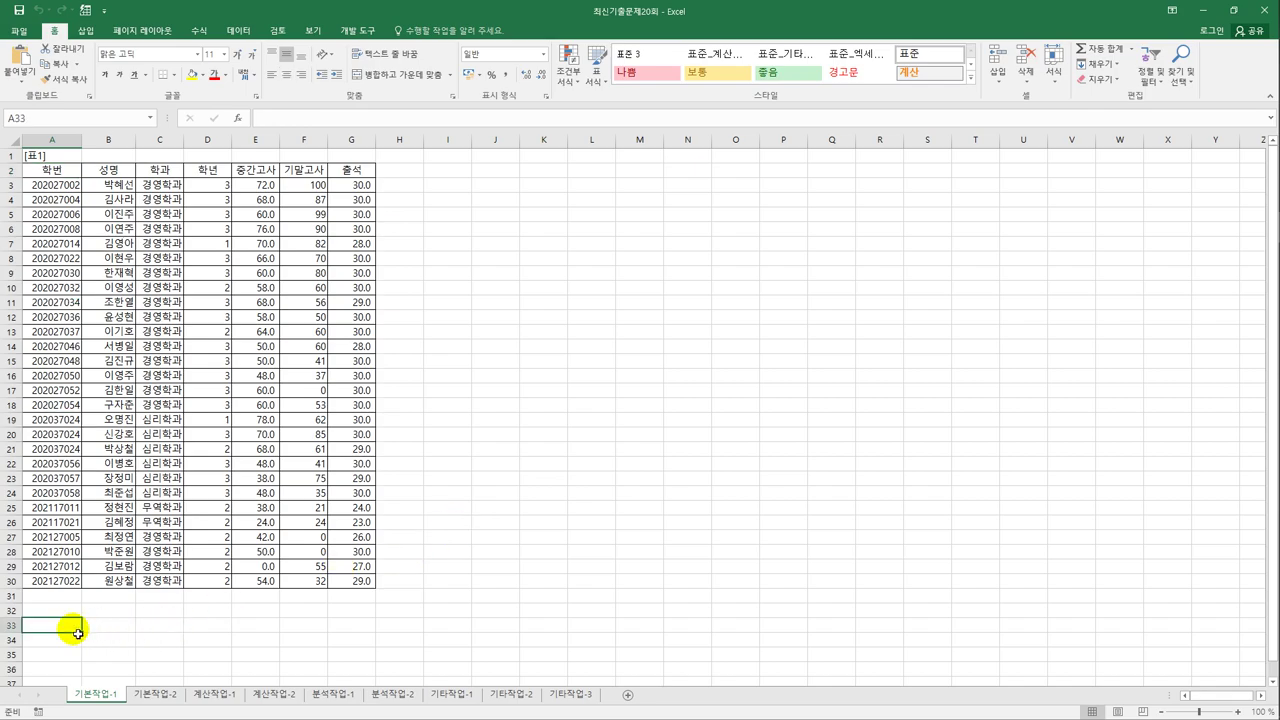
scroll(77, 633, down, 2)
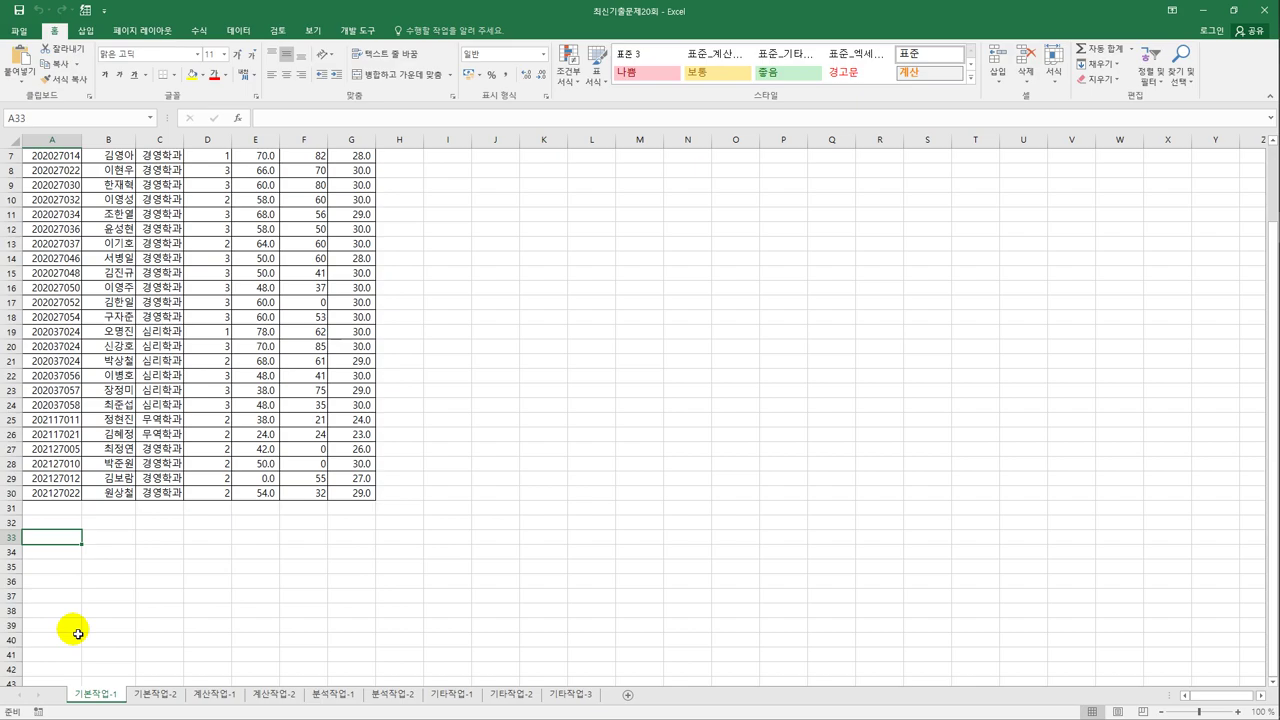
text(조건)
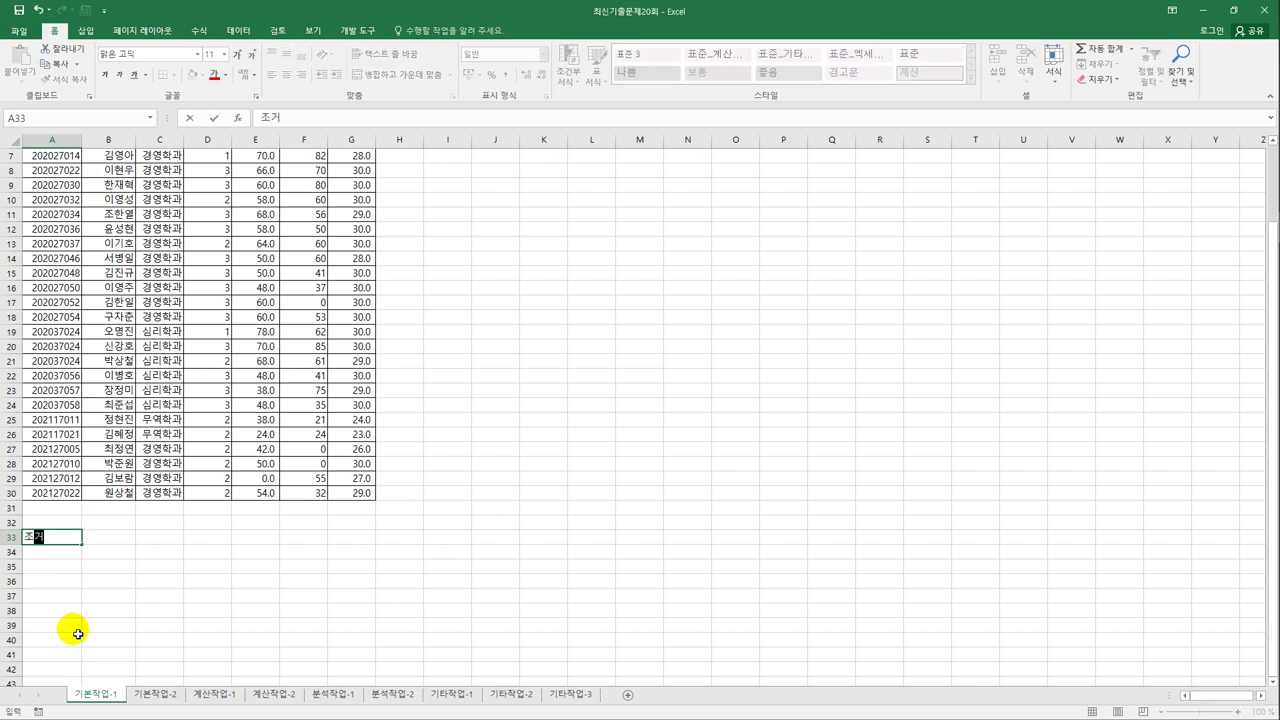
key(Return)
- Enter the filter condition =AND(LEFT(A3,4)="2020",D3=2) in cell A34
text(=)
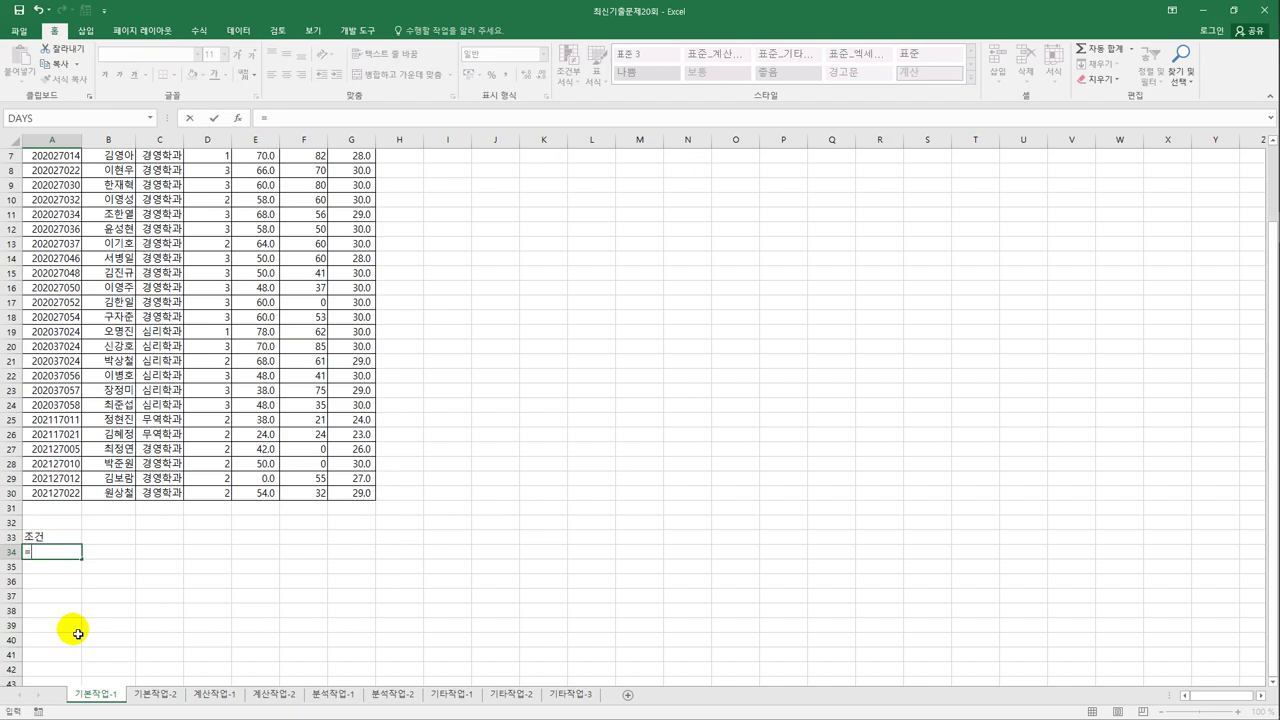
text(and()
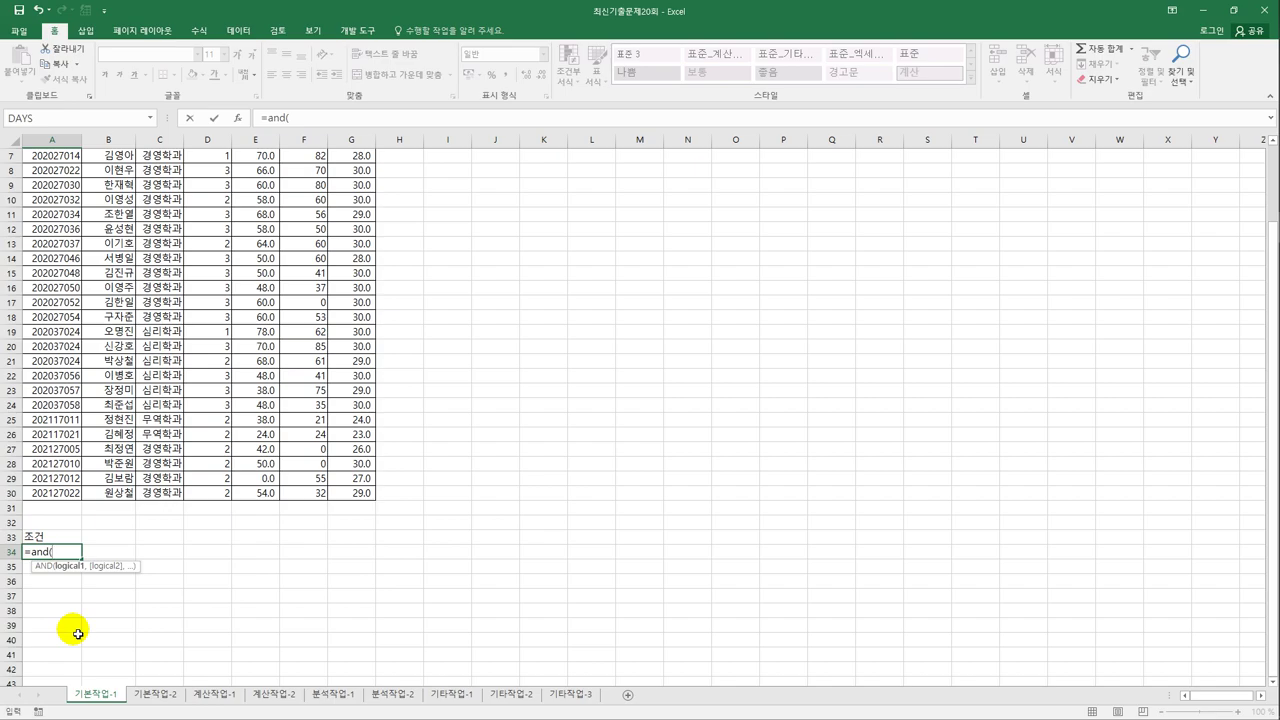
text(left()
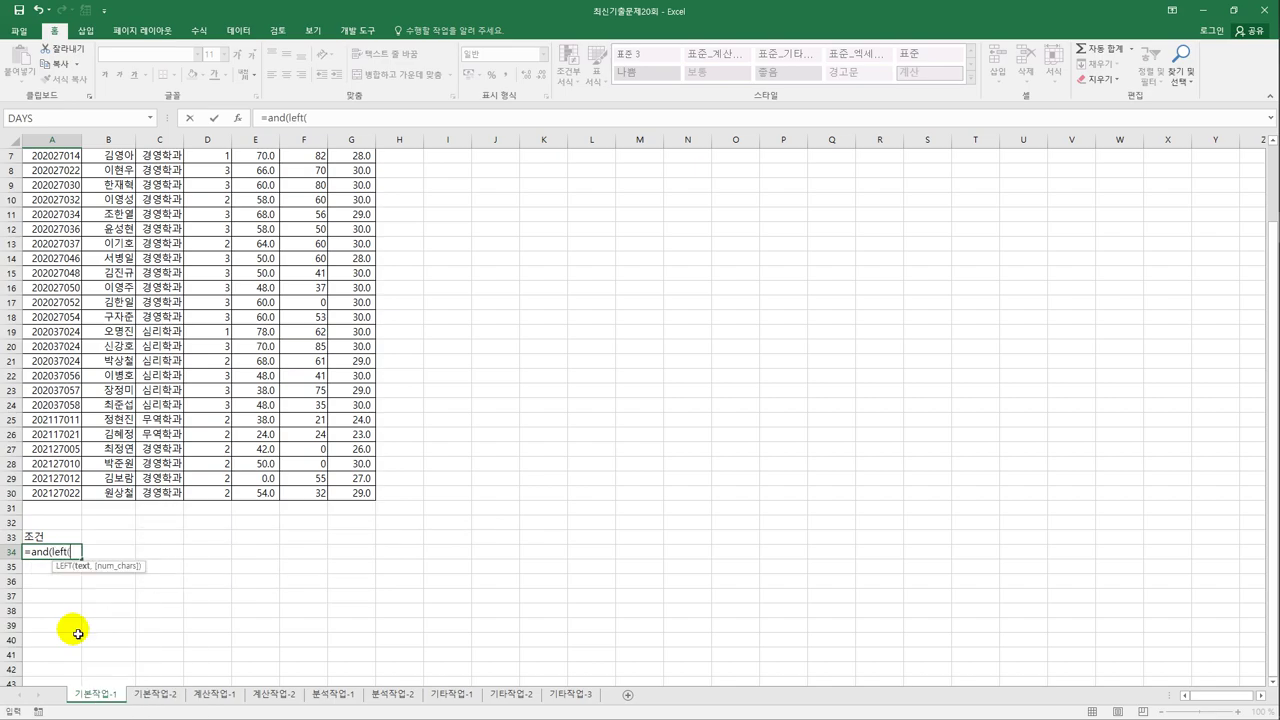
scroll(78, 634, up, 2)
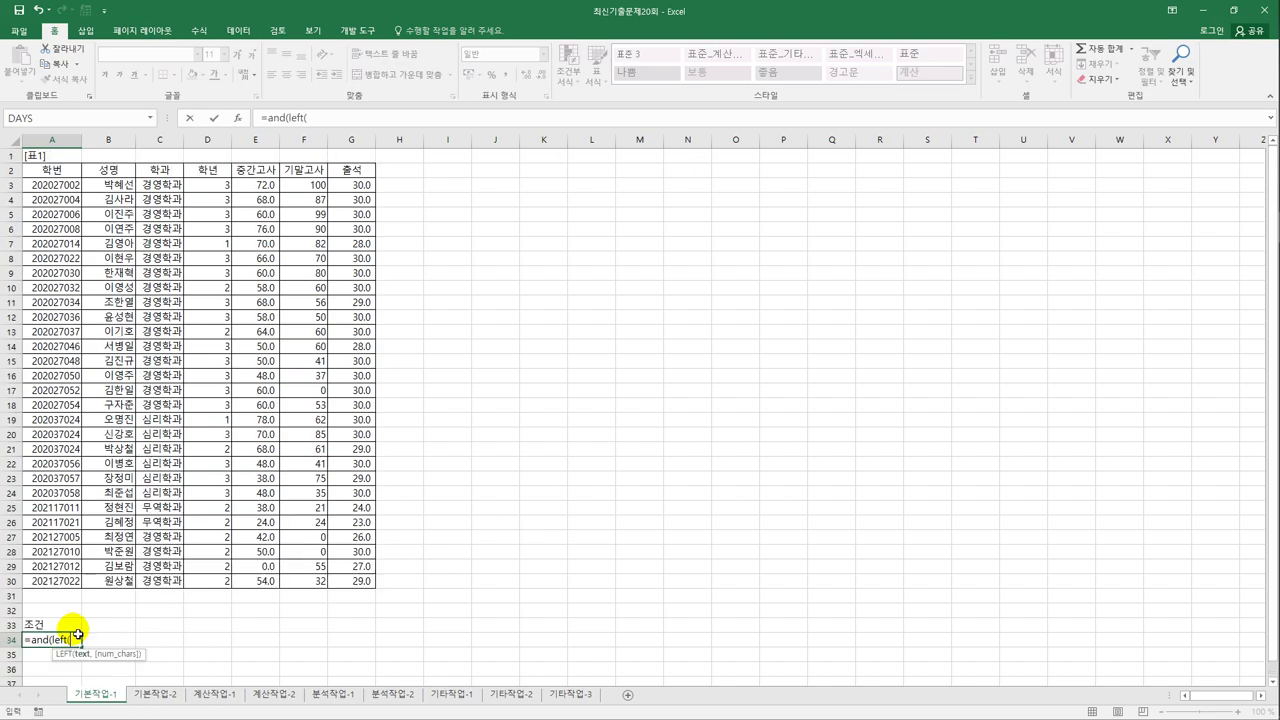
click(34, 191)
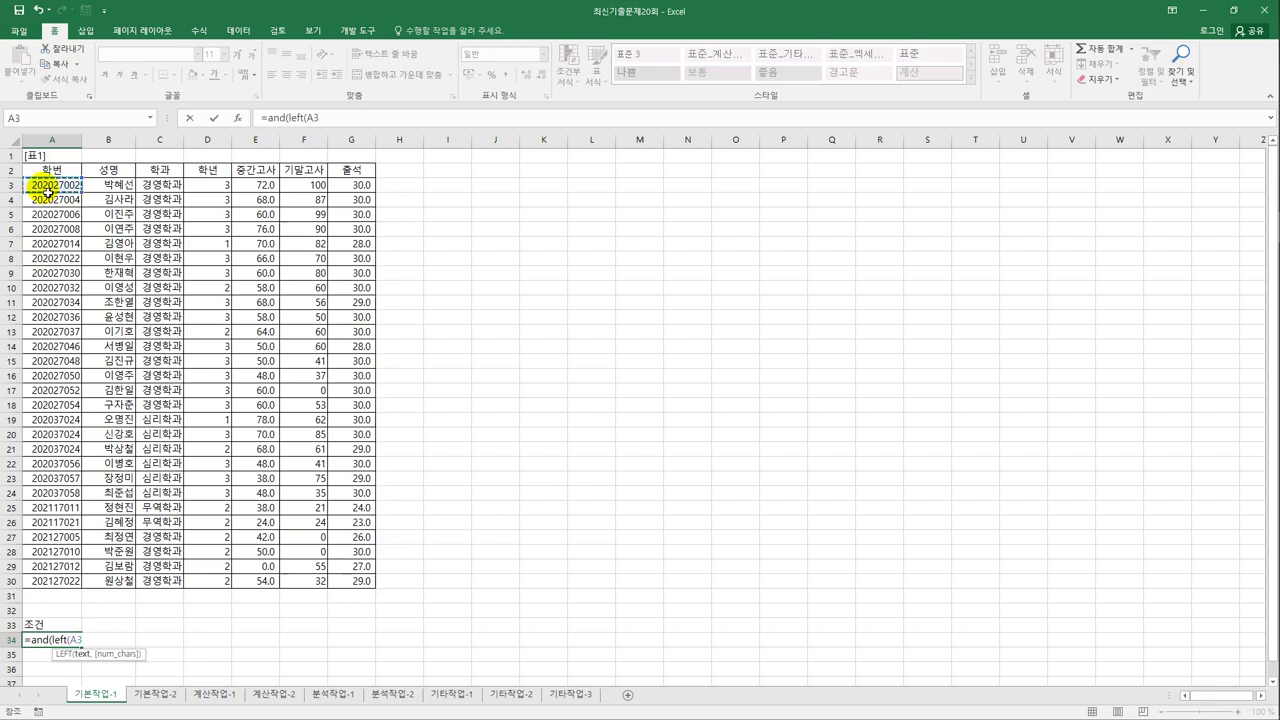
text(,4)+)
key(BackSpace)
text(=)
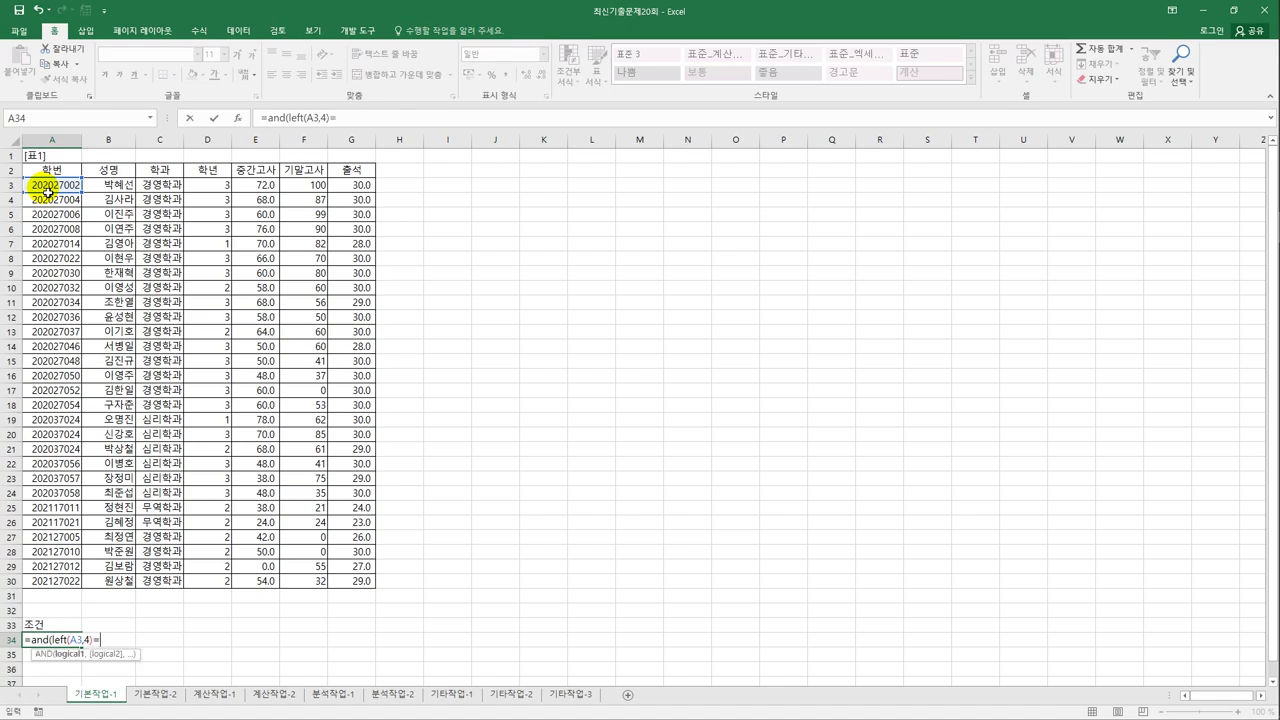
text("2020",)
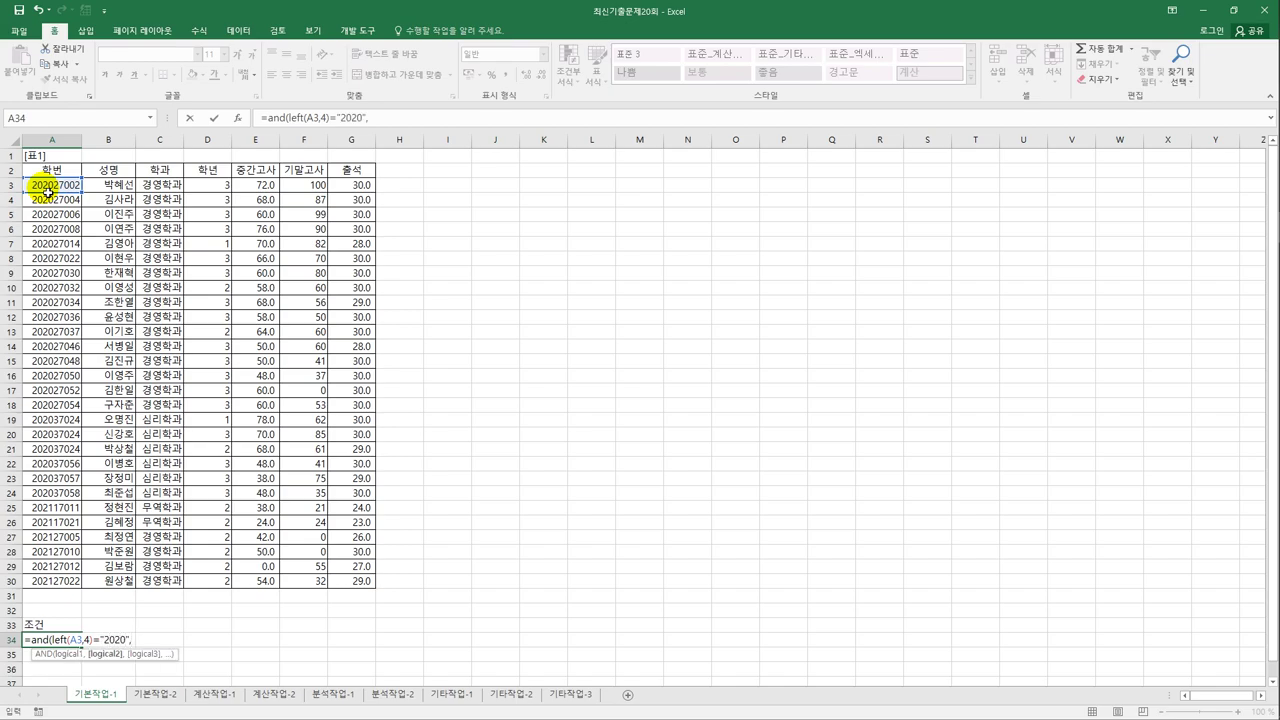
click(221, 188)
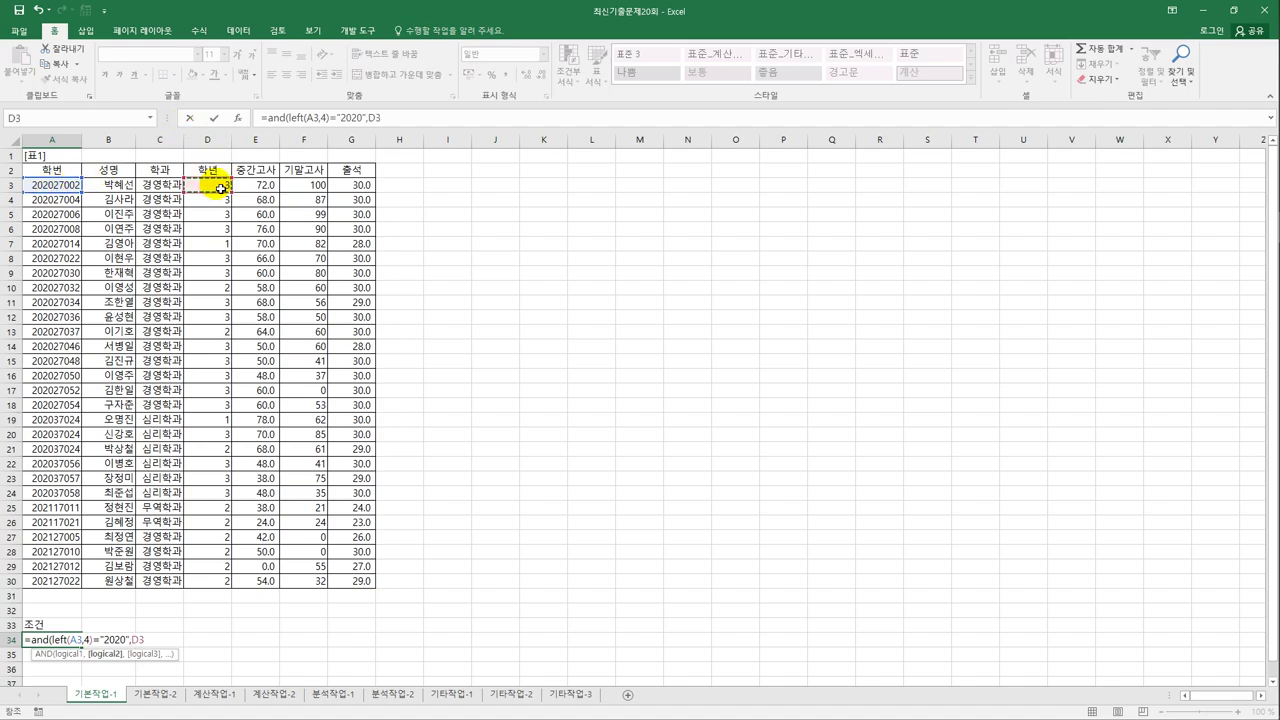
text(=2))
key(Return)
key(Up)
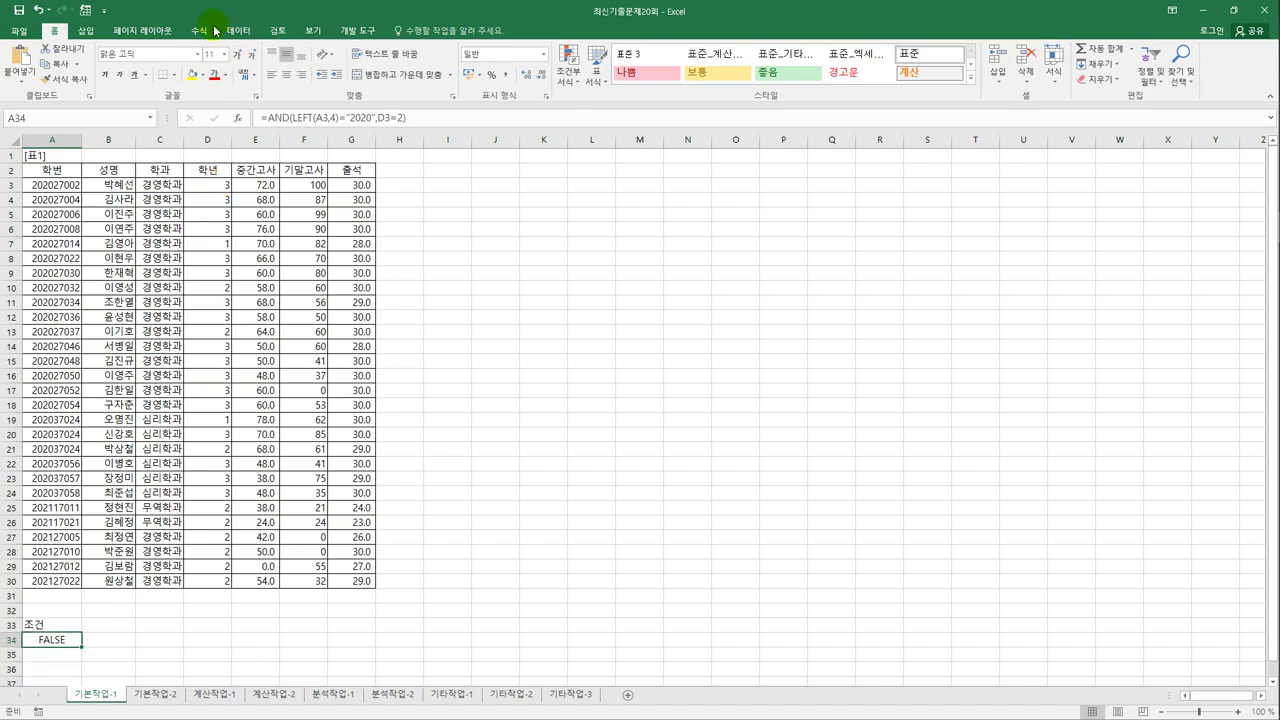
- Copy the 성명 header from the table into cell A36
click(128, 170)
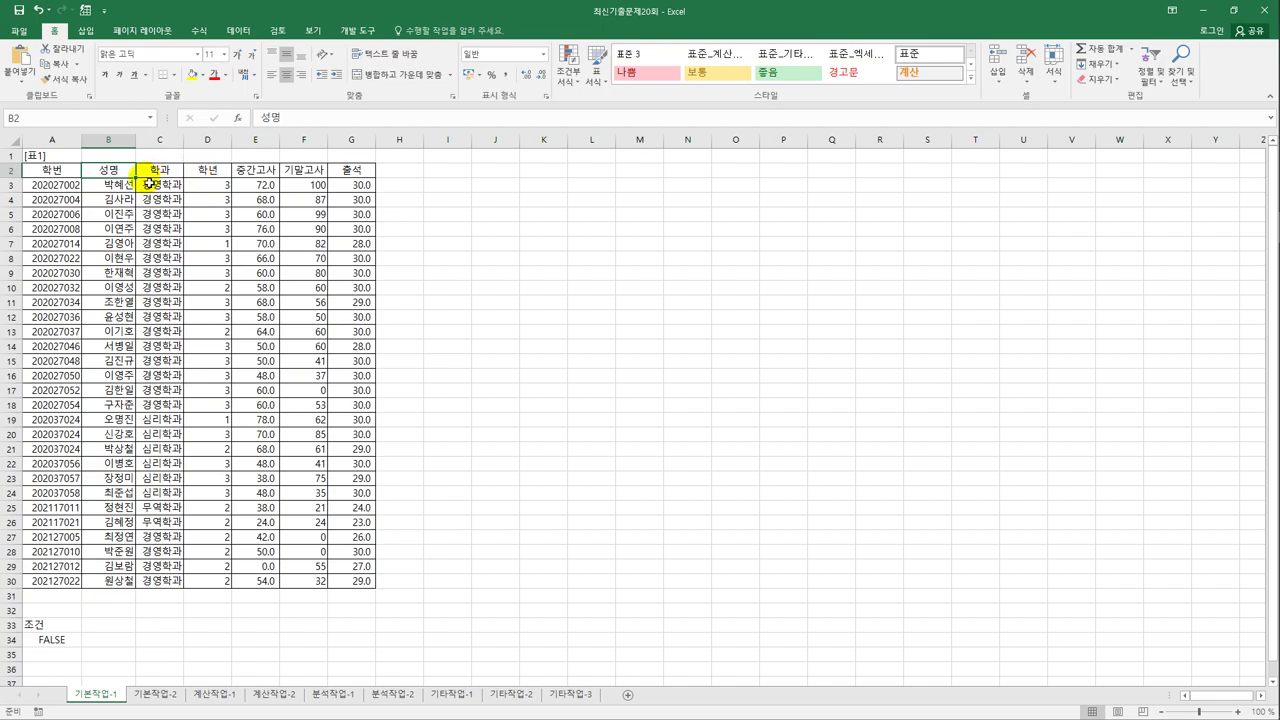
key(ctrl+c)
scroll(110, 400, down, 2)
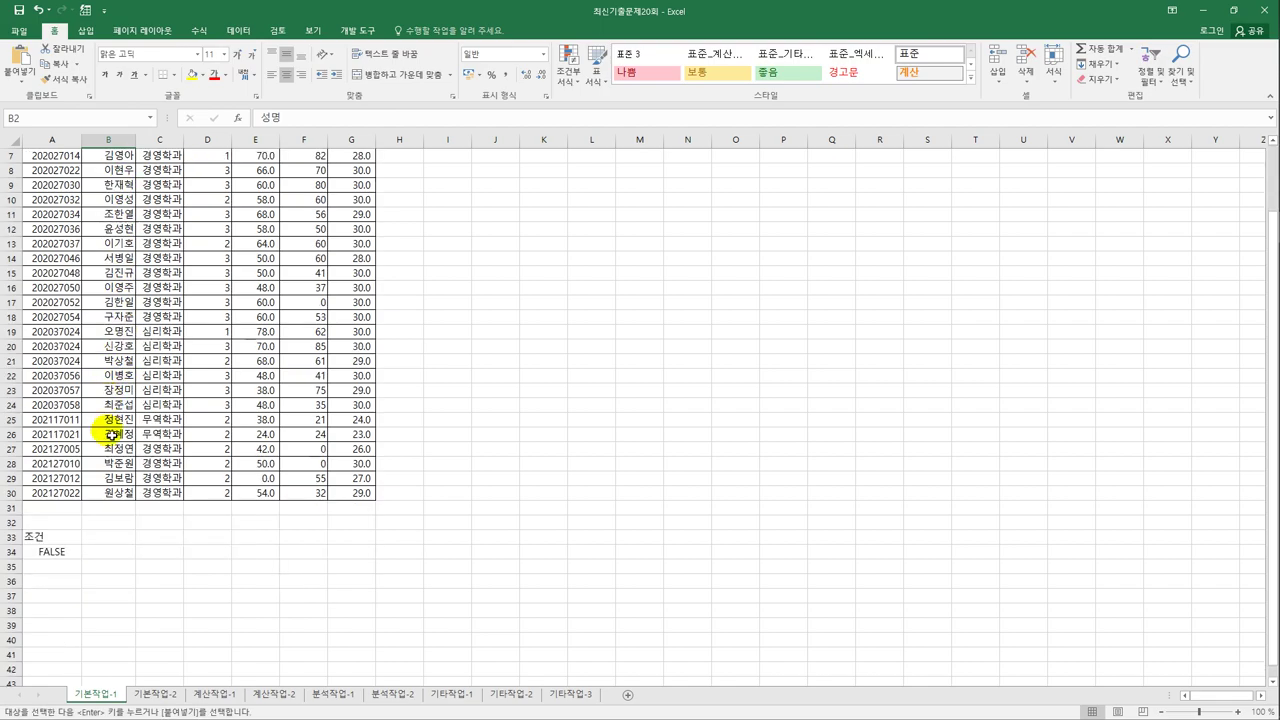
click(63, 586)
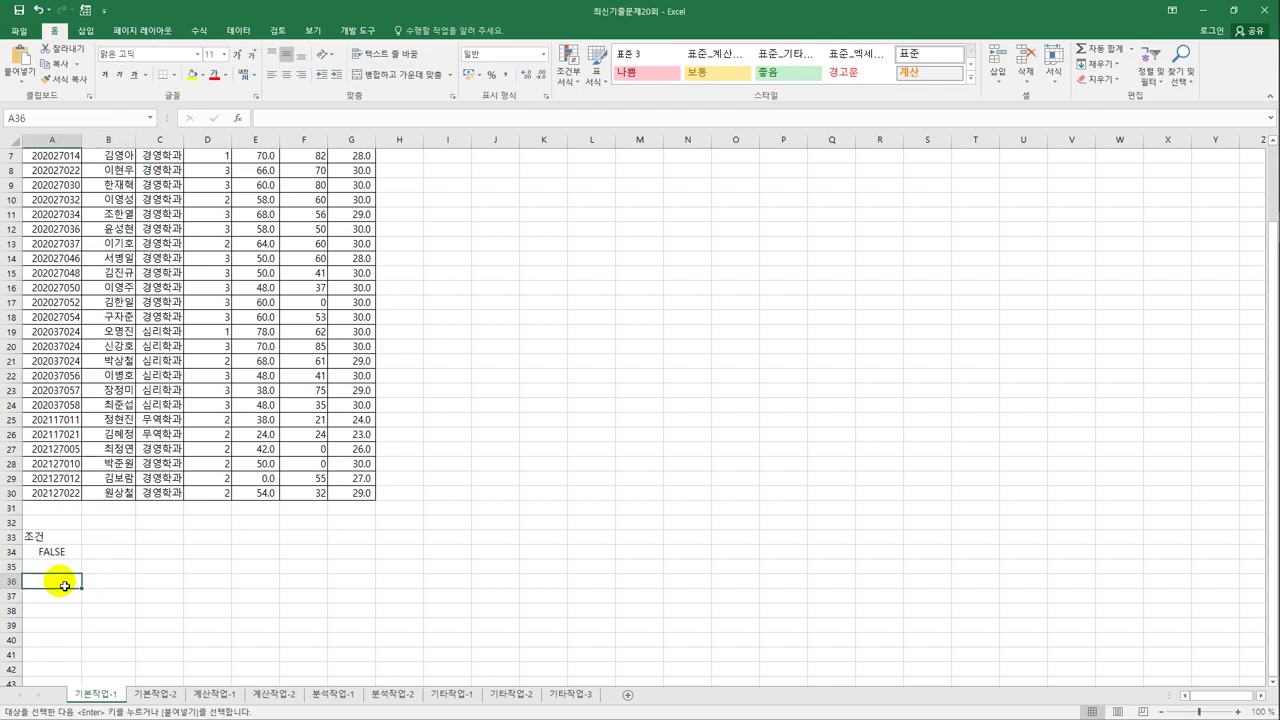
key(ctrl+v)
- Copy the 학번 and 학년 headers from the table together into B36:C36
scroll(88, 450, up, 2)
click(51, 173)
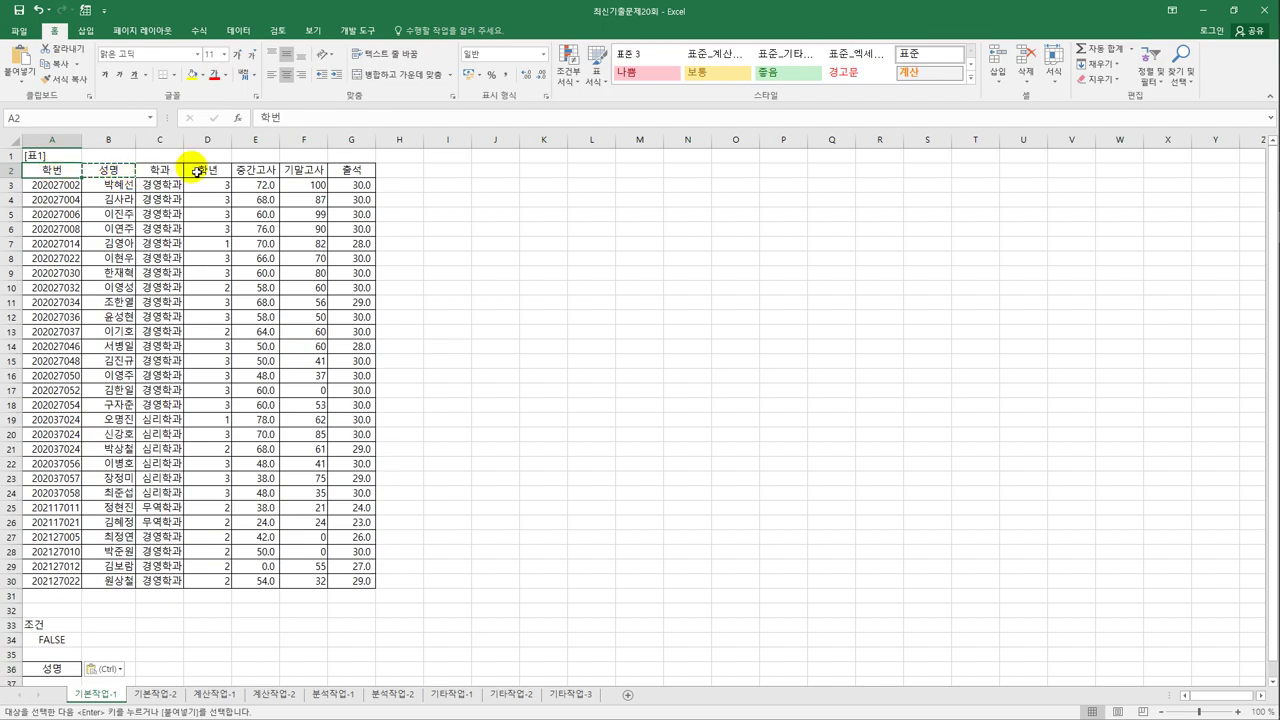
ctrl+click(205, 170)
key(ctrl+c)
scroll(198, 421, down, 2)
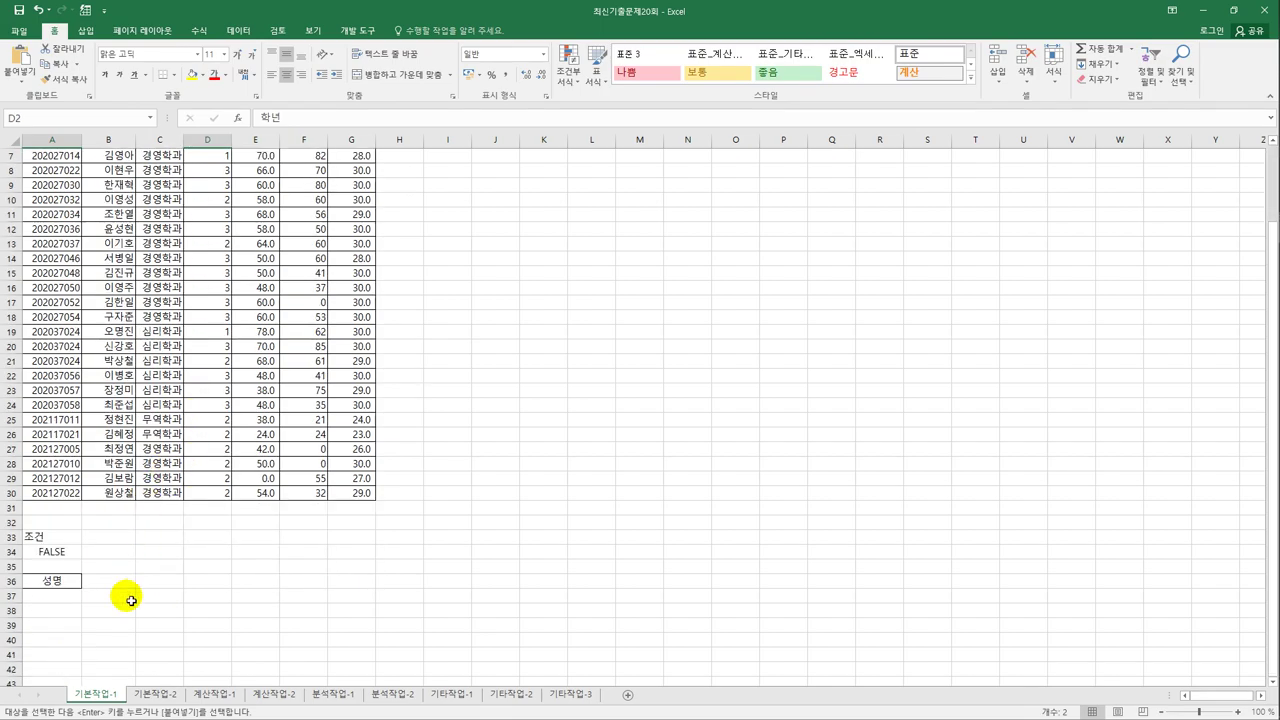
click(120, 583)
key(ctrl+v)
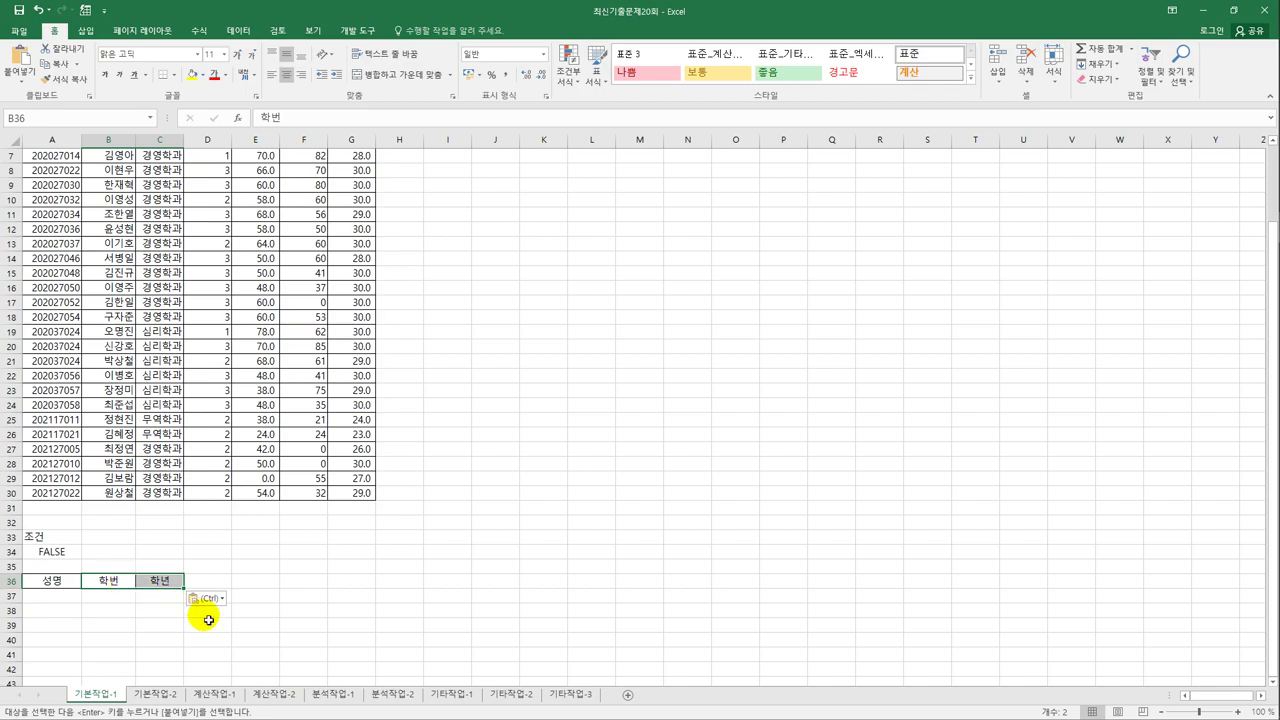
click(277, 592)
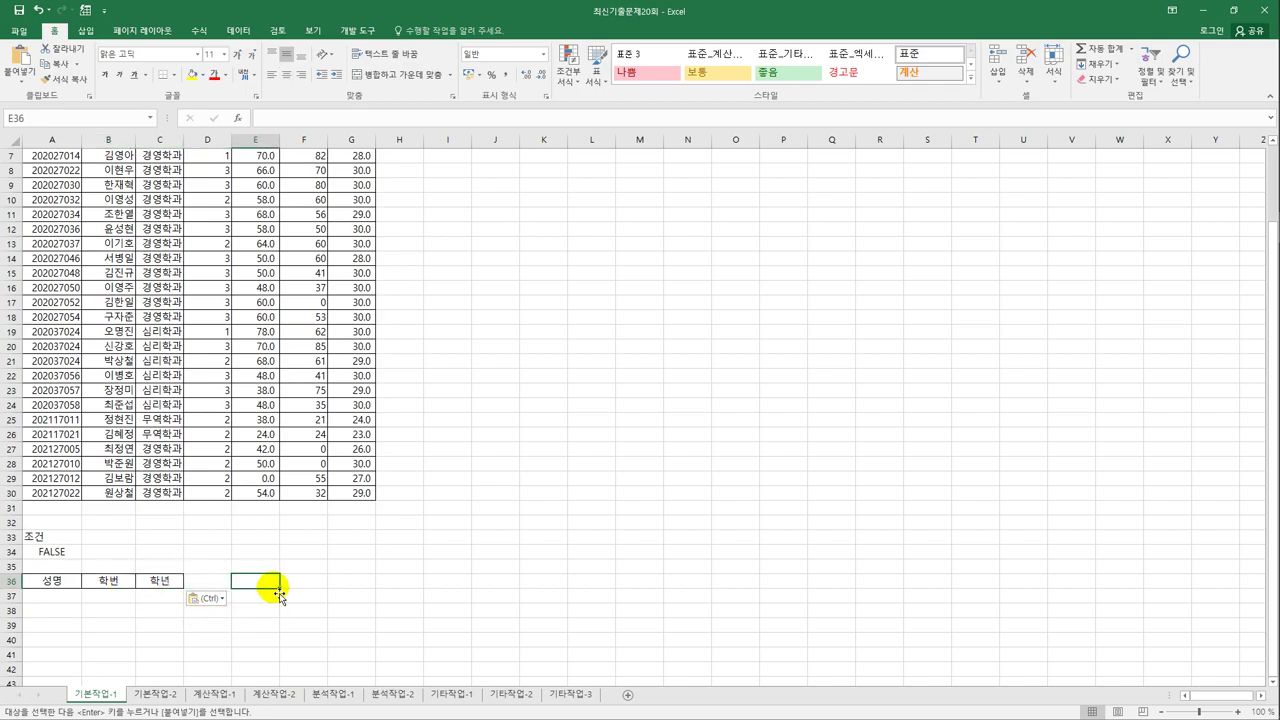
- Run an advanced filter on table A2:G30 with criteria range A33:A34, copying the results to A36:C36
scroll(277, 588, up, 2)
click(143, 248)
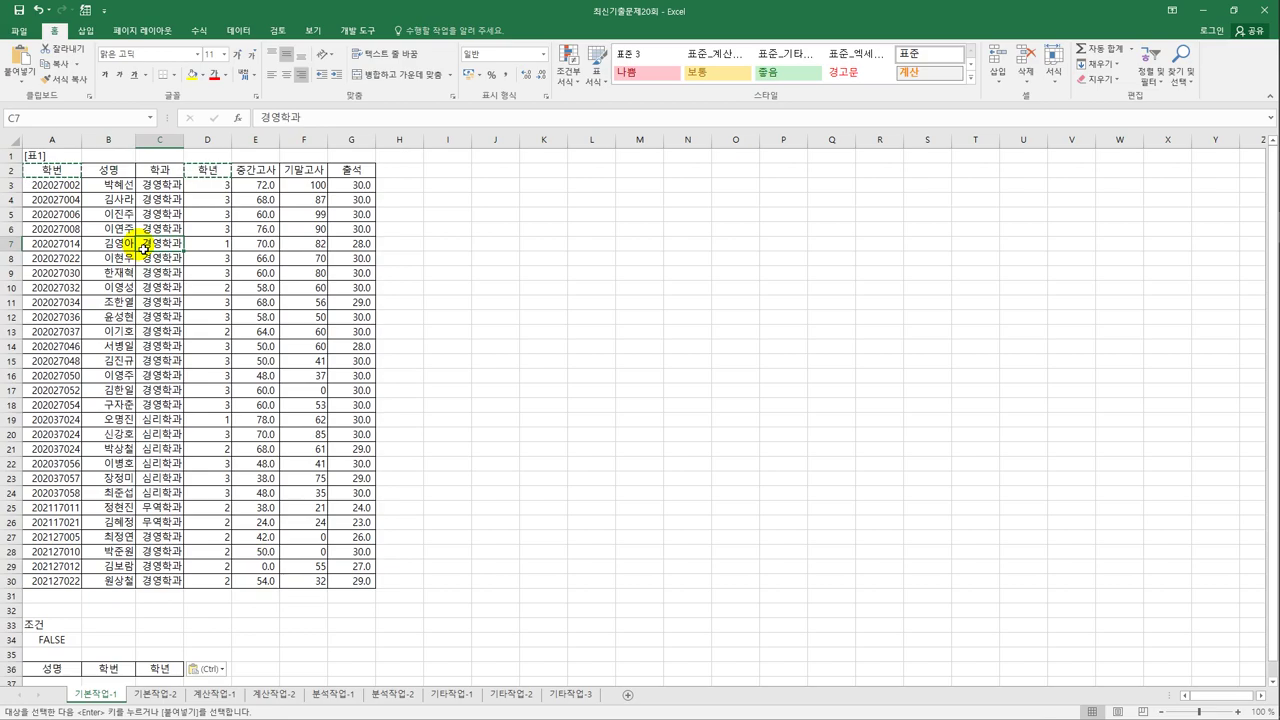
click(239, 33)
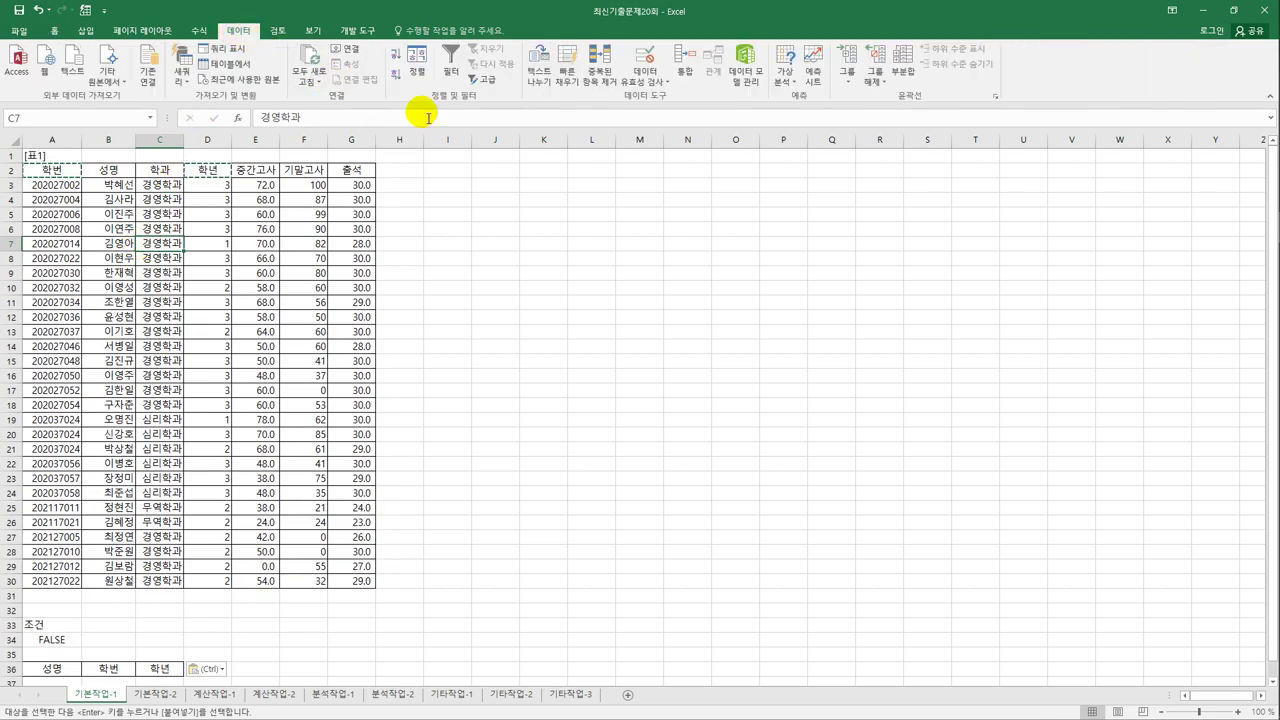
click(484, 81)
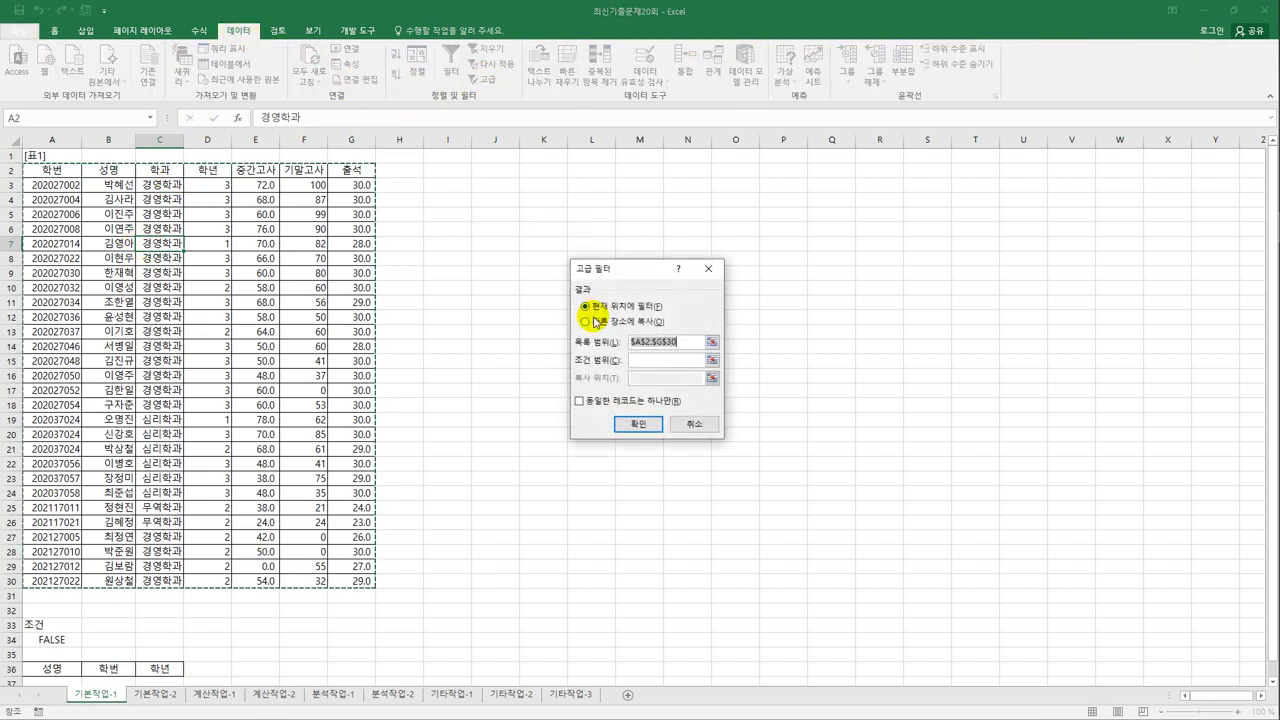
click(665, 362)
scroll(440, 480, down, 2)
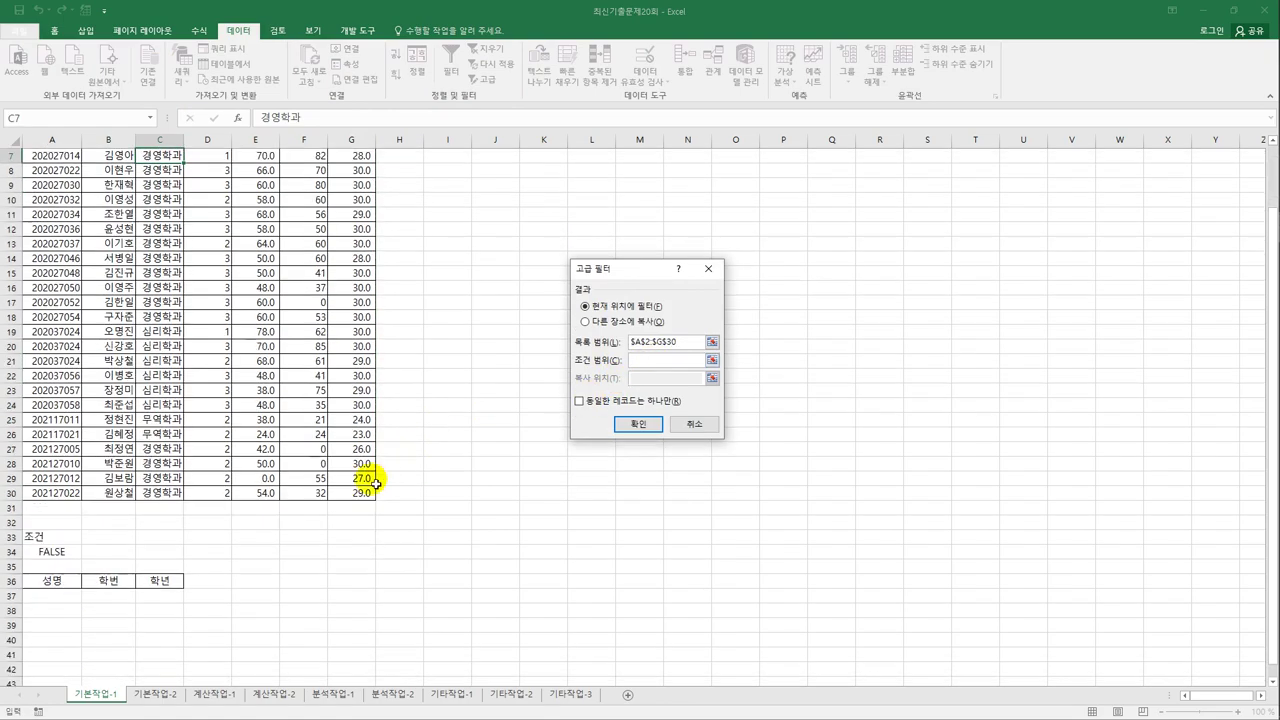
drag(52, 537, 57, 556)
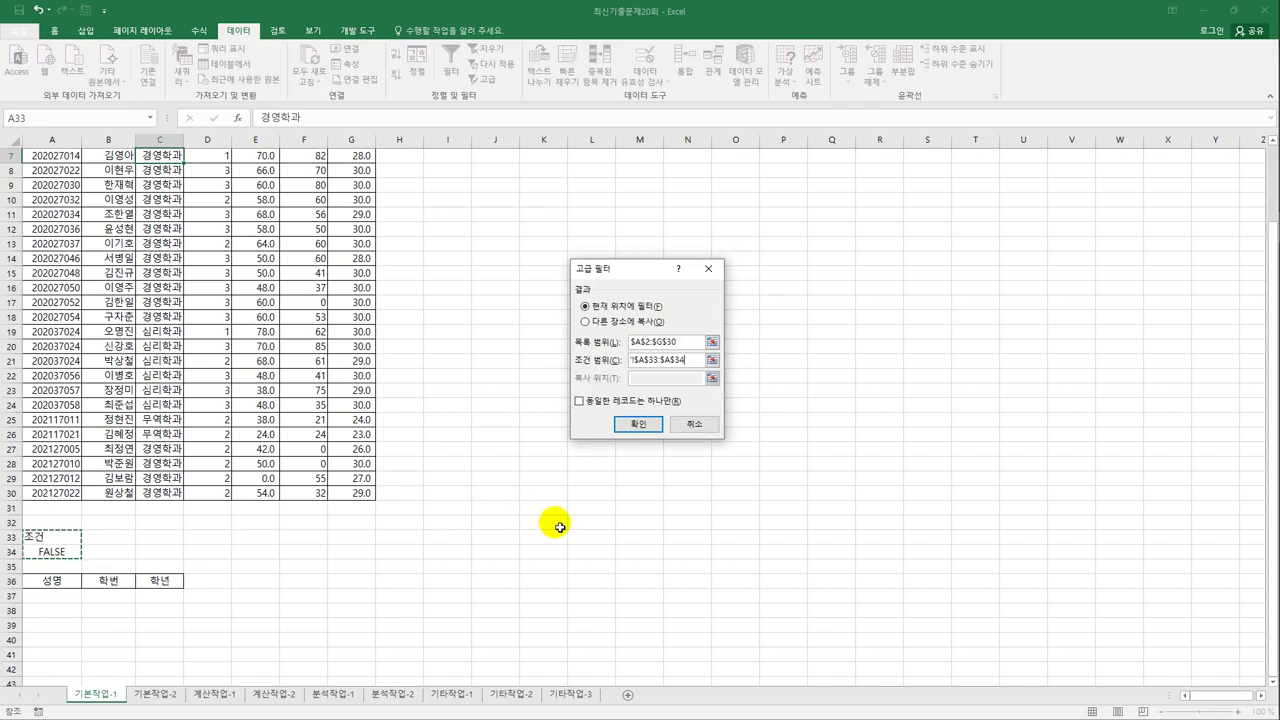
click(615, 321)
click(645, 378)
drag(55, 582, 152, 590)
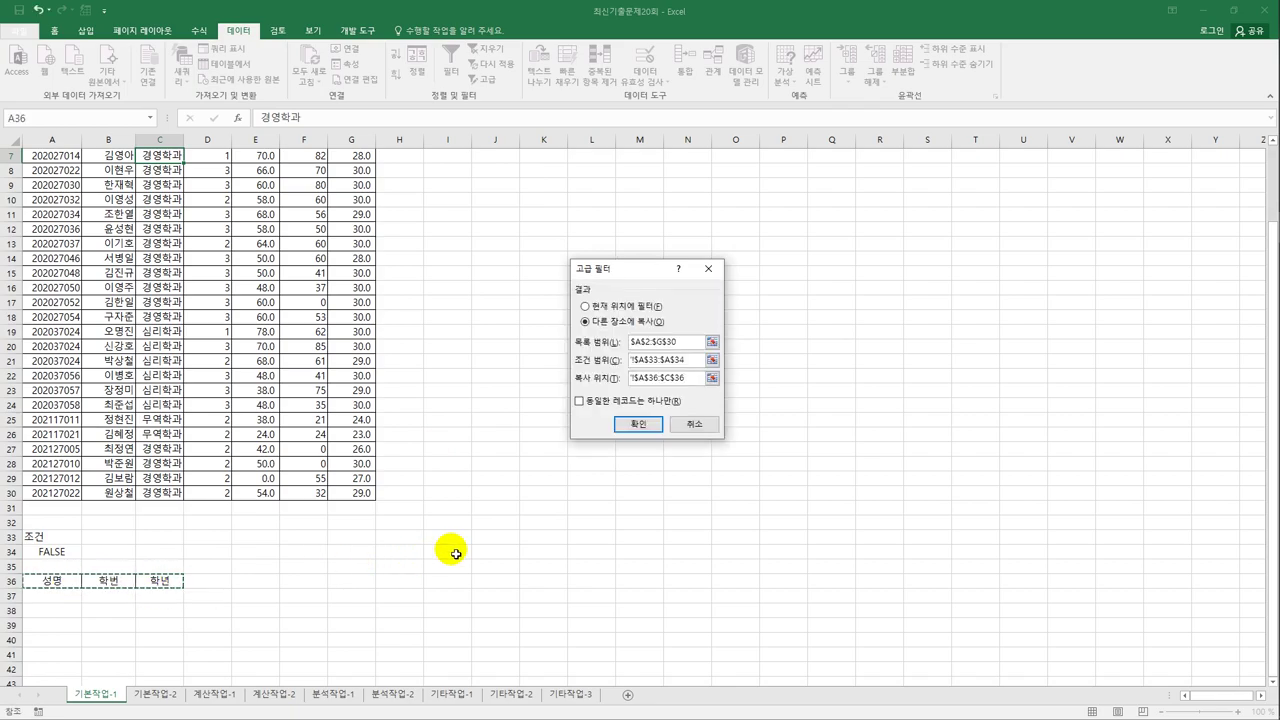
click(638, 425)
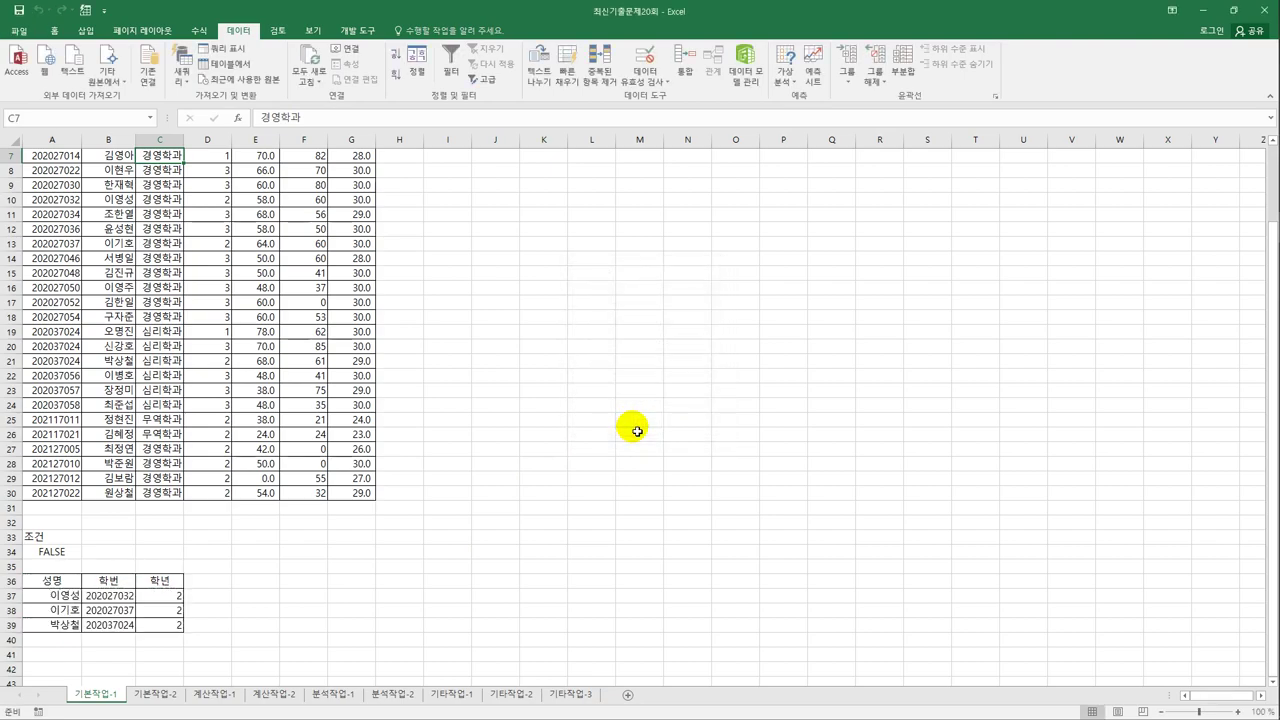
- Create a new conditional formatting rule for A3:G30 that uses a formula to determine which cells to format
scroll(629, 429, up, 2)
drag(45, 185, 368, 595)
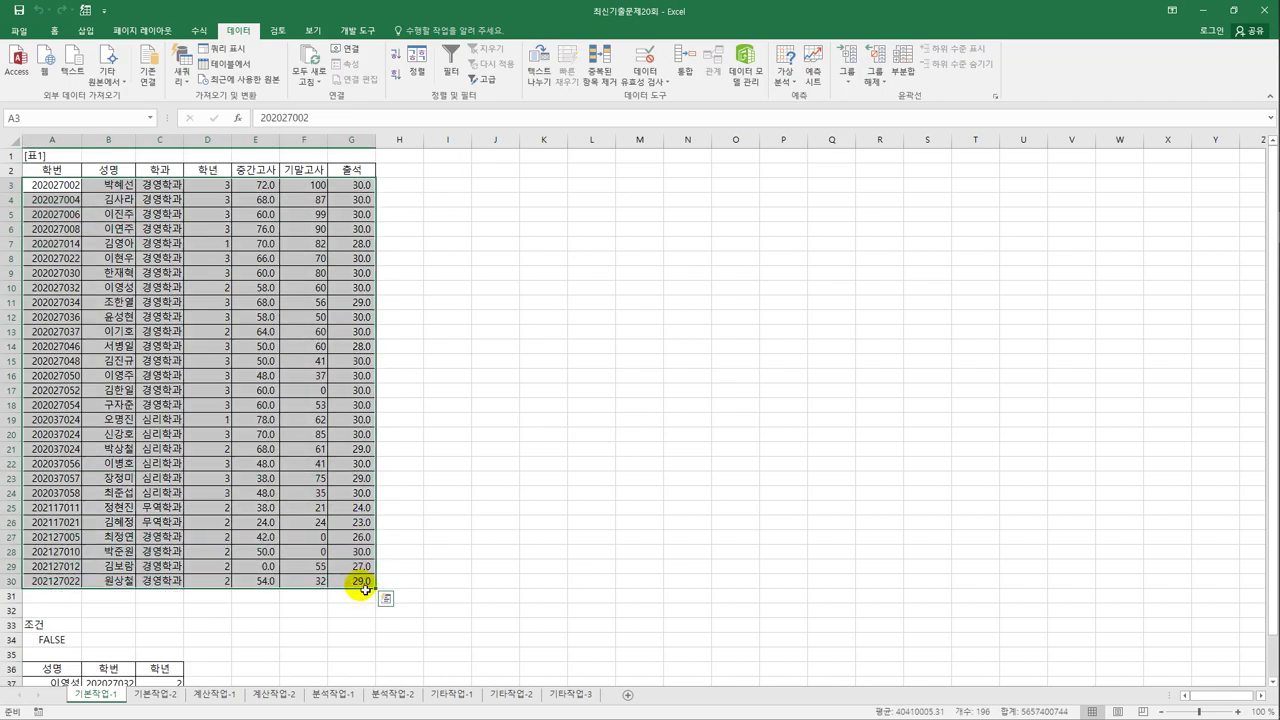
click(55, 31)
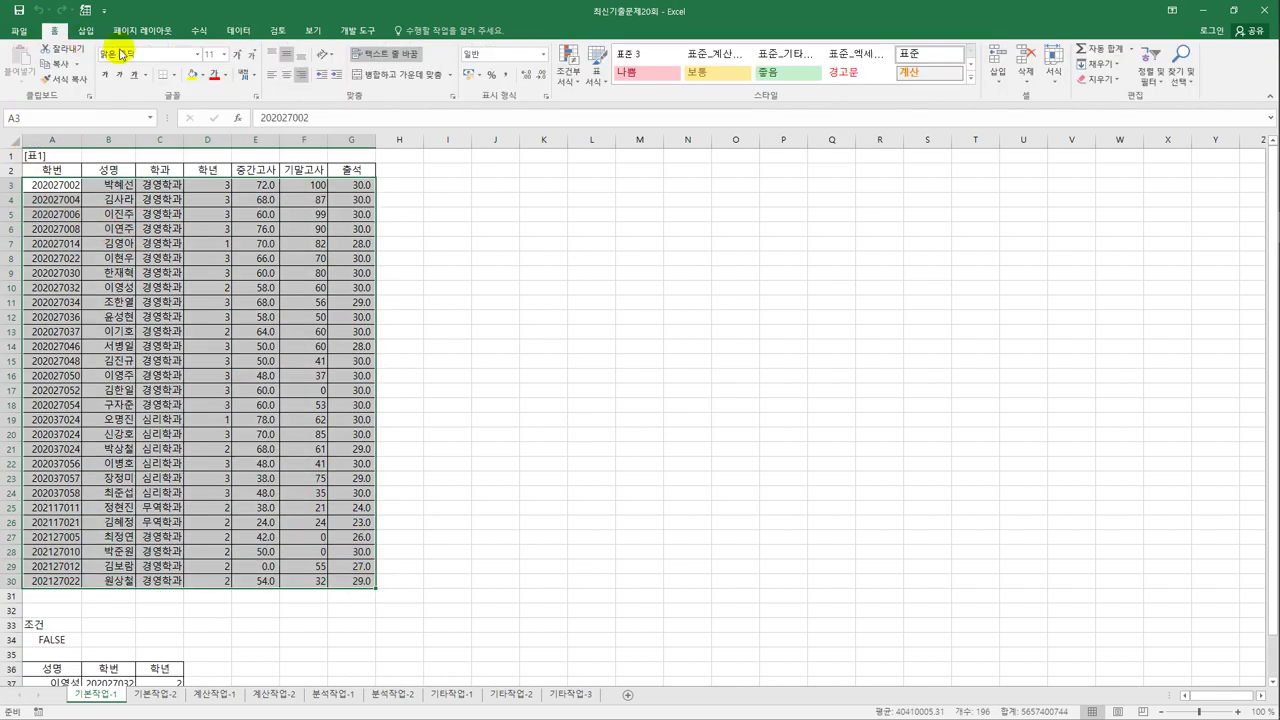
click(567, 65)
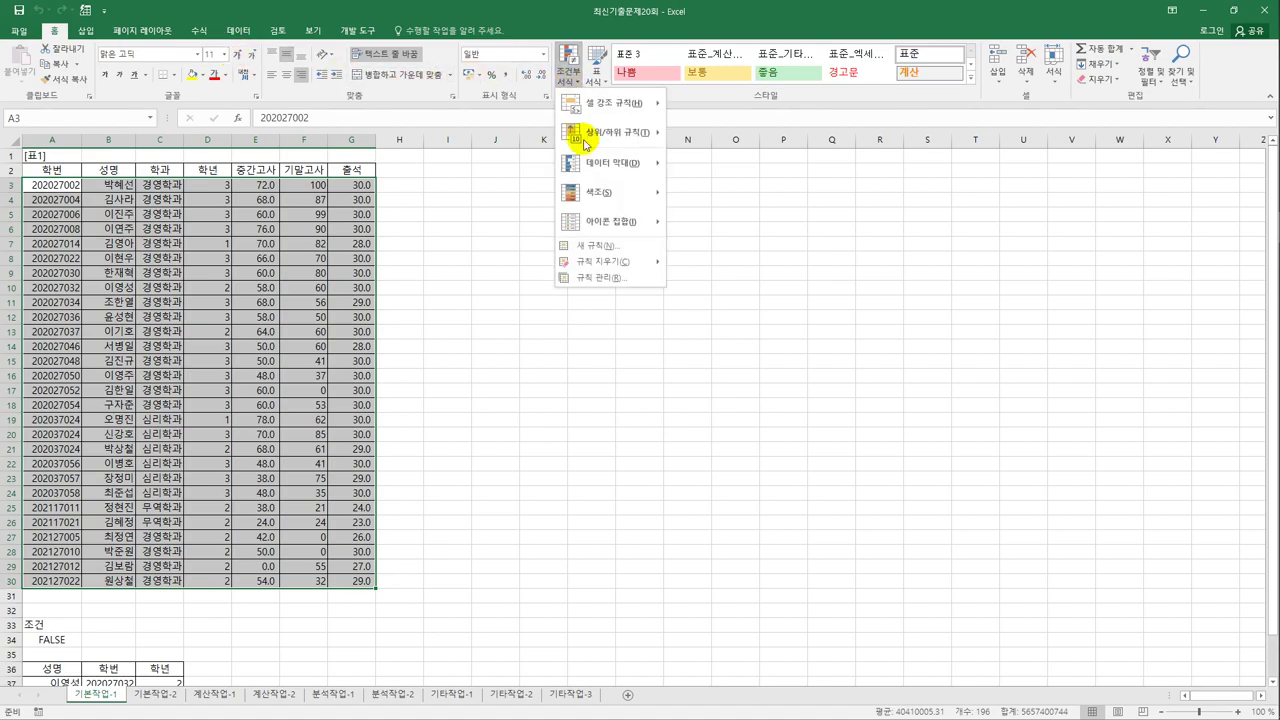
click(605, 244)
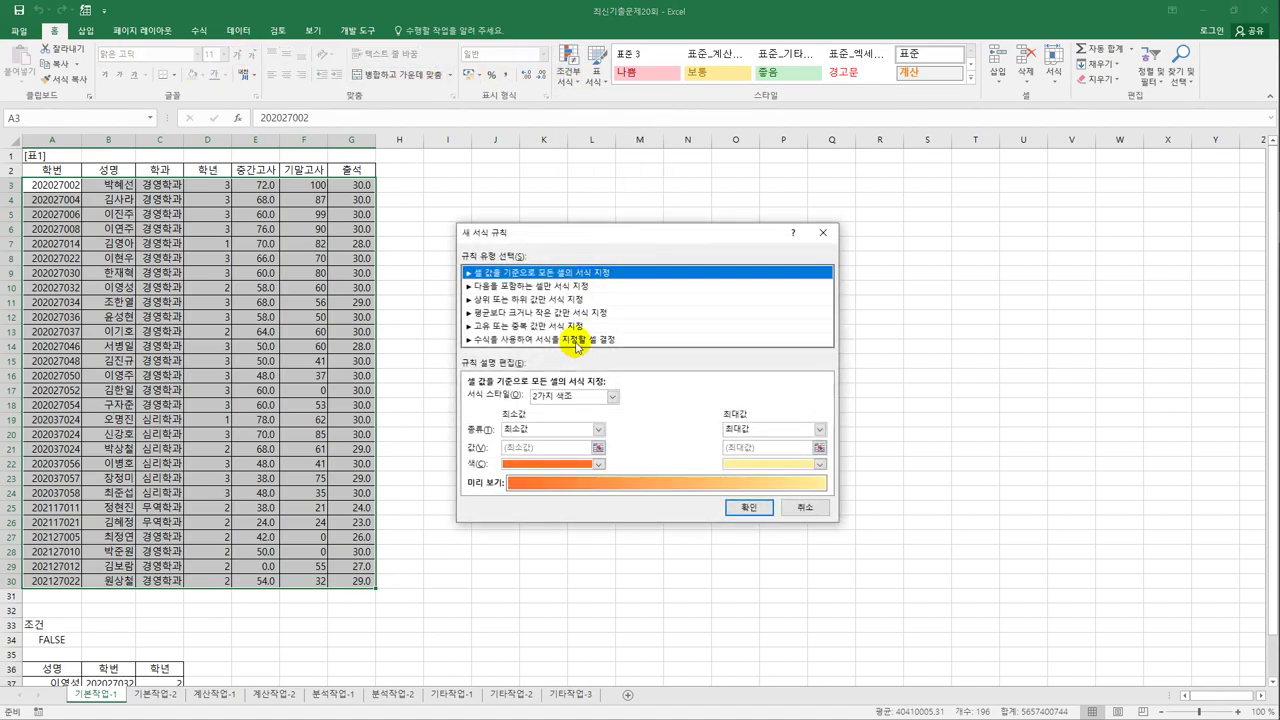
click(577, 341)
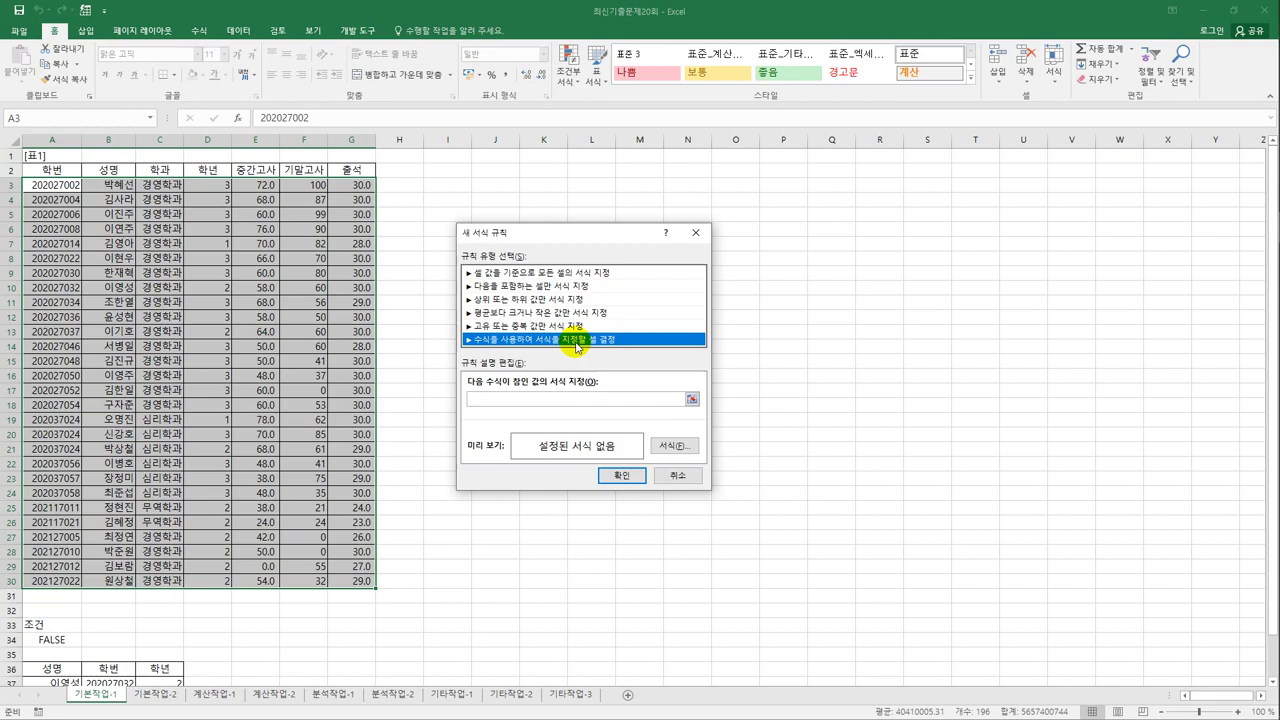
- Set the rule's formula to =mod(row($A3),2)=1, with only column A fixed in the cell reference
click(561, 401)
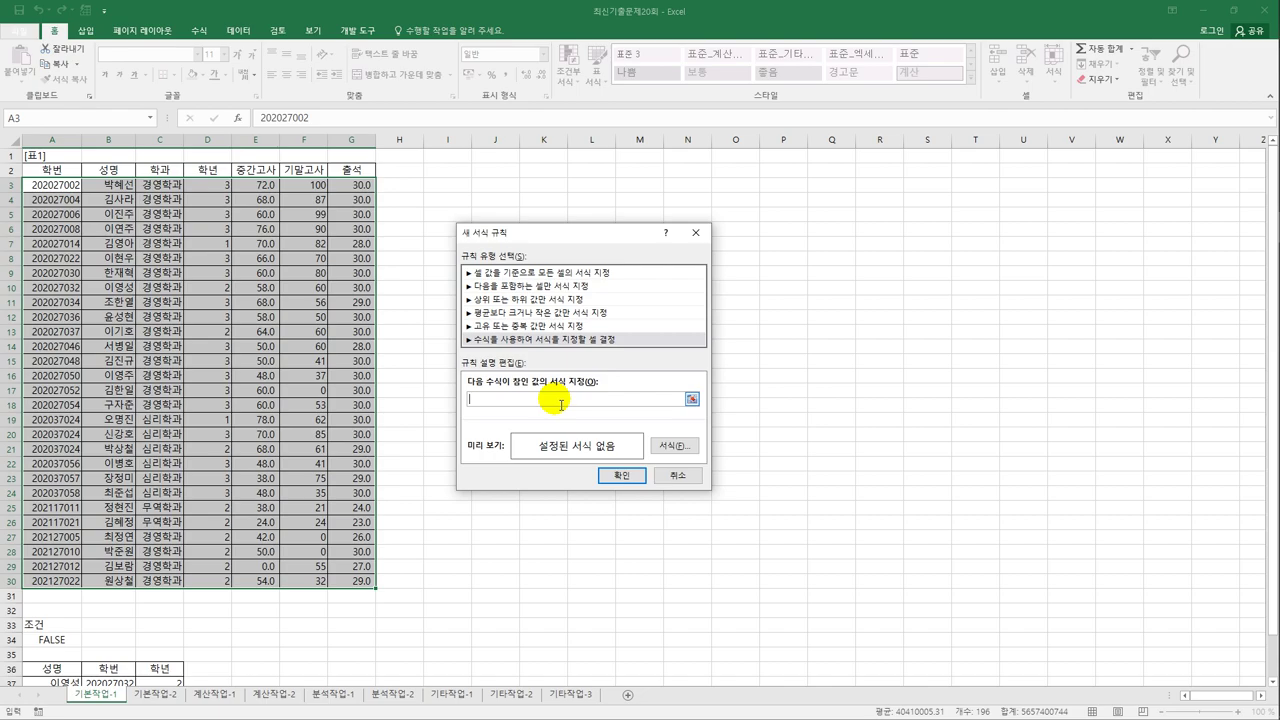
text(=mod(row()
click(66, 188)
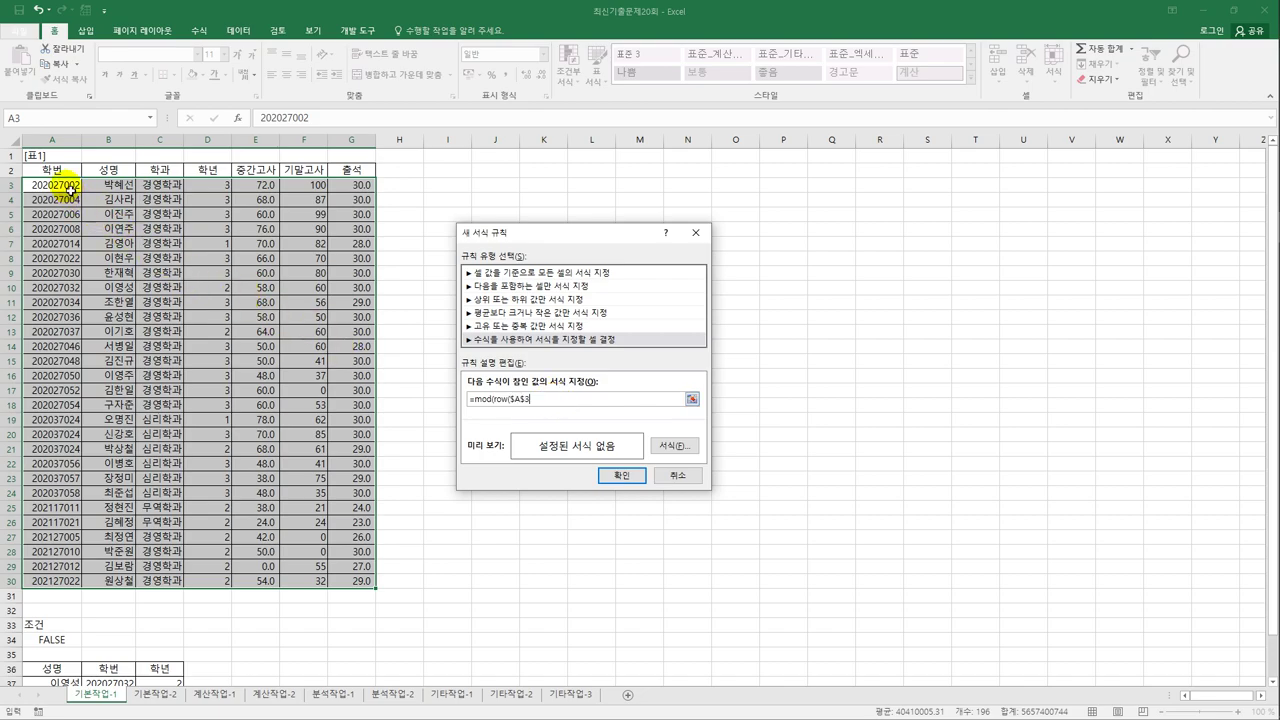
key(F4)
key(F4)
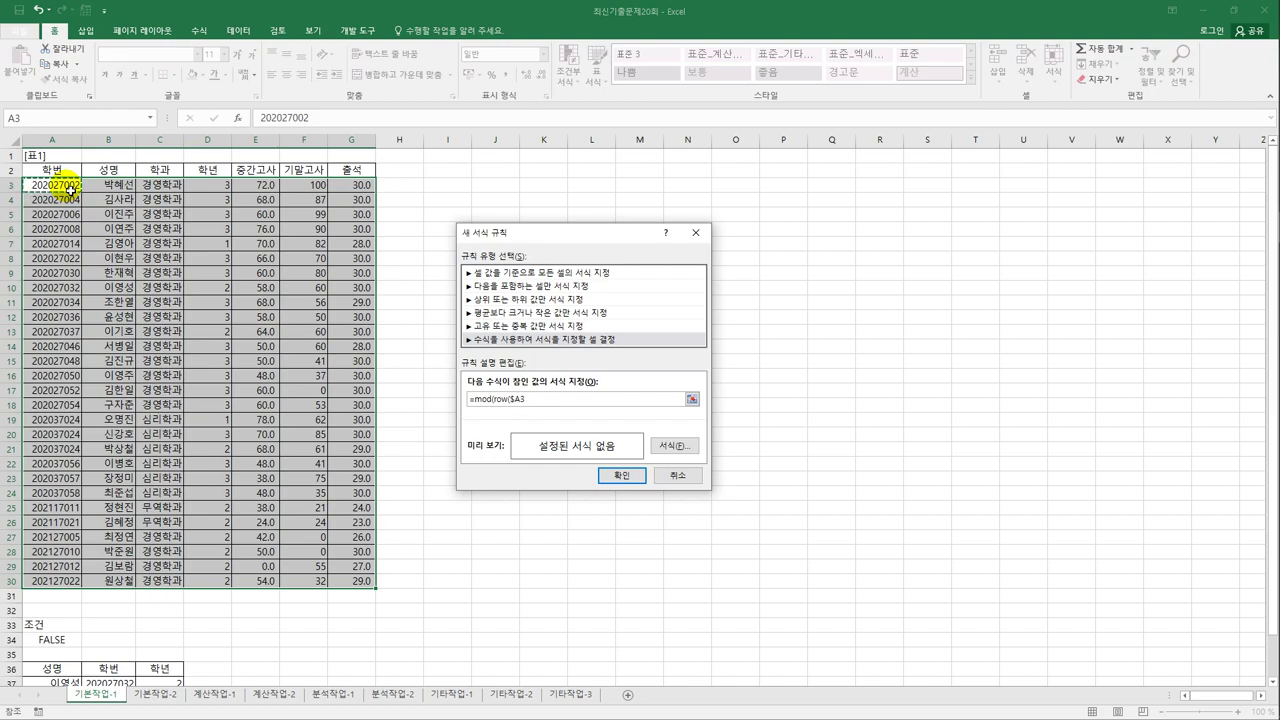
text(),2)=1)
- Give the rule an italic (기울임꼴) font style in standard blue and apply it to A3:G30
click(673, 446)
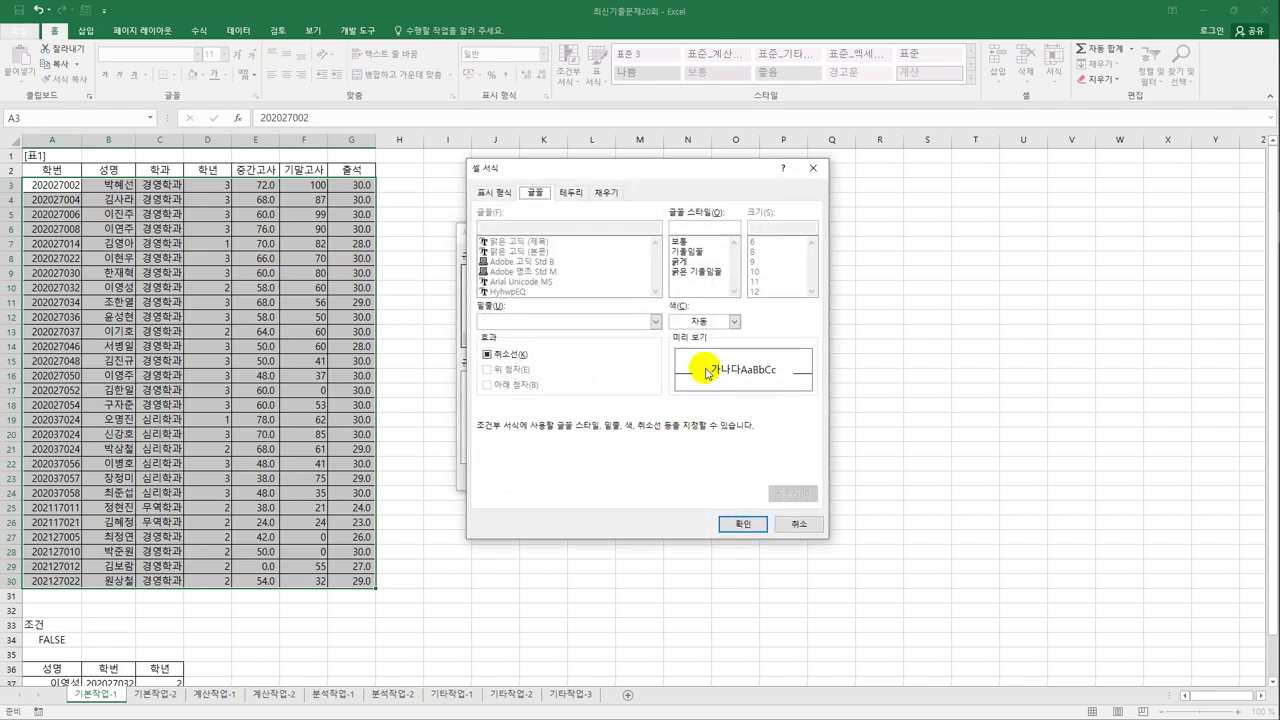
click(707, 255)
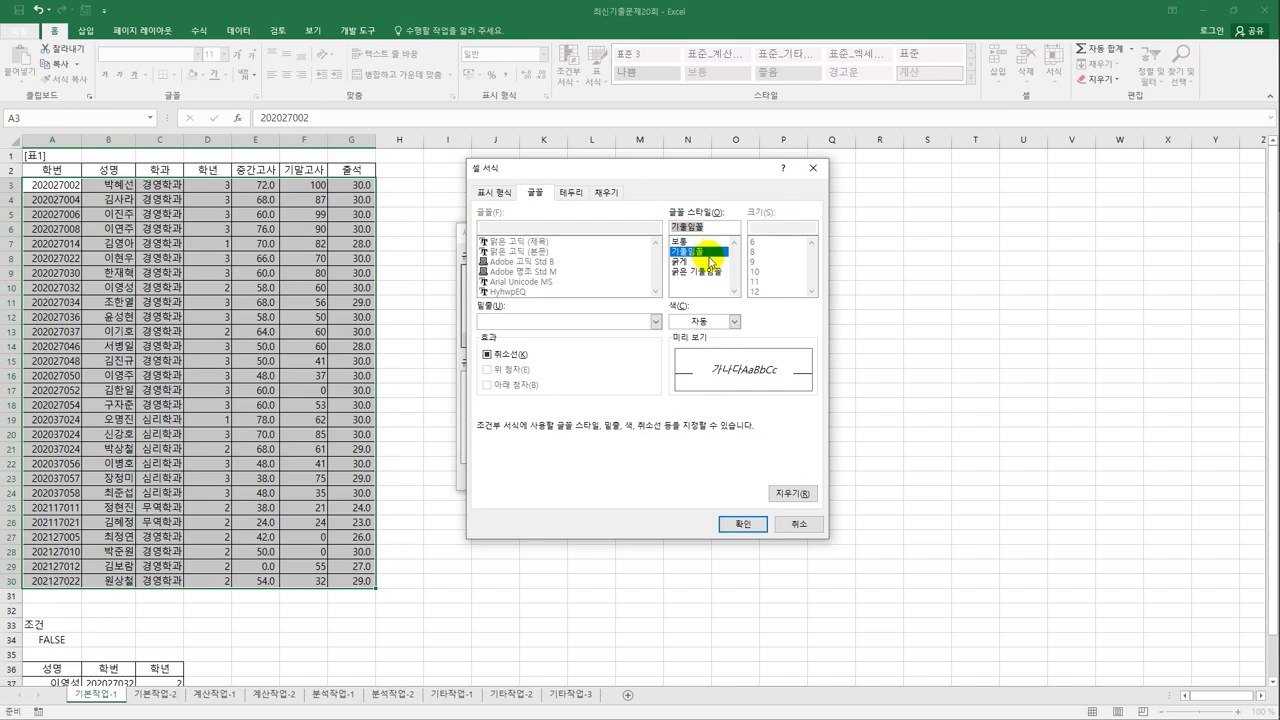
click(734, 321)
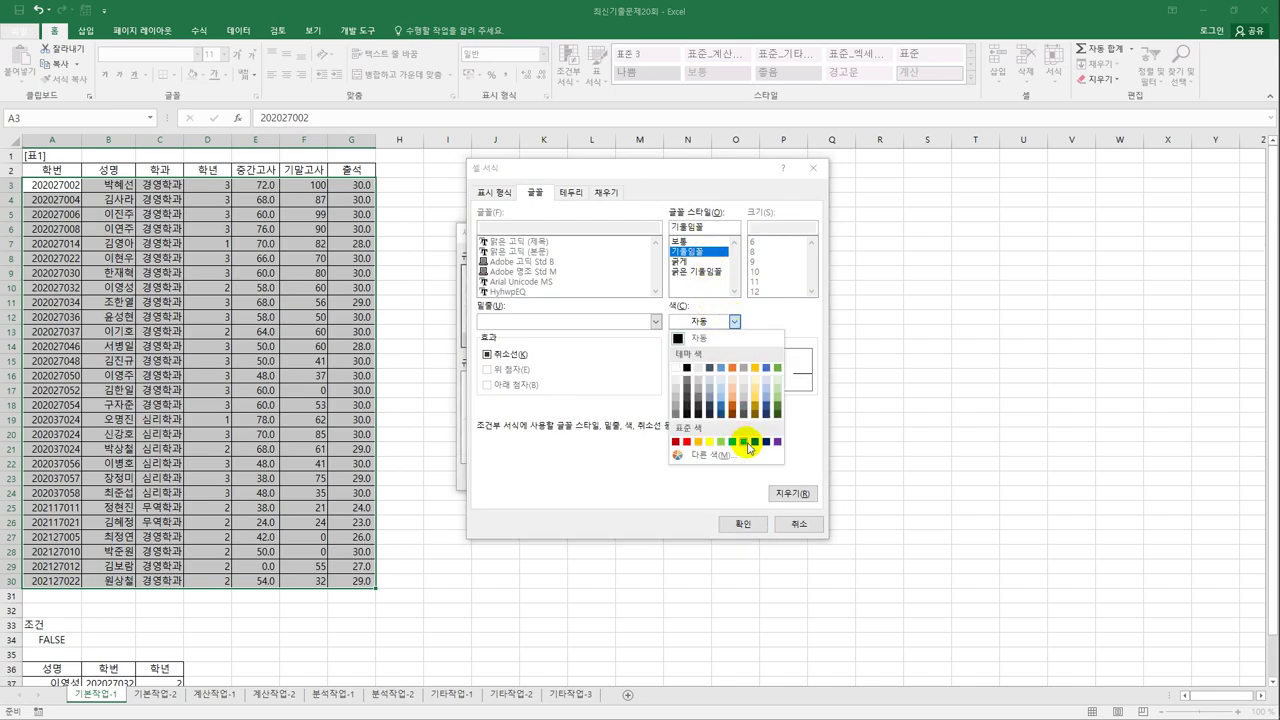
click(755, 443)
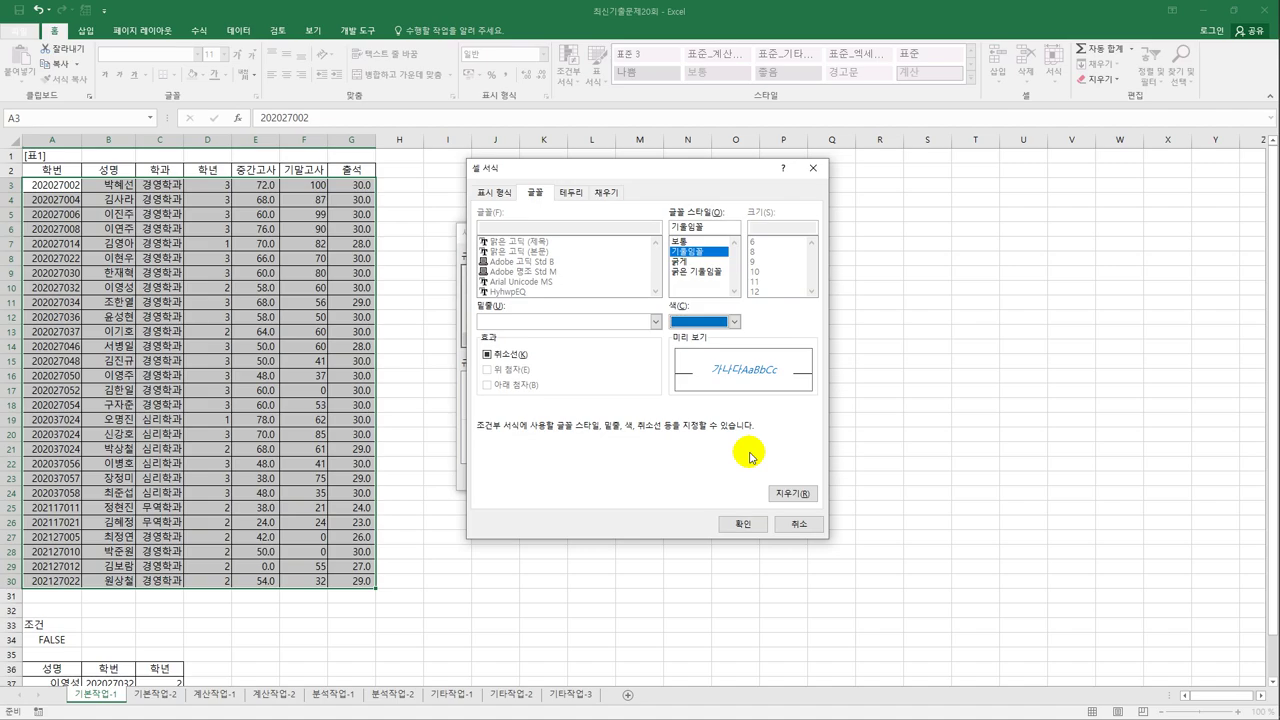
click(746, 524)
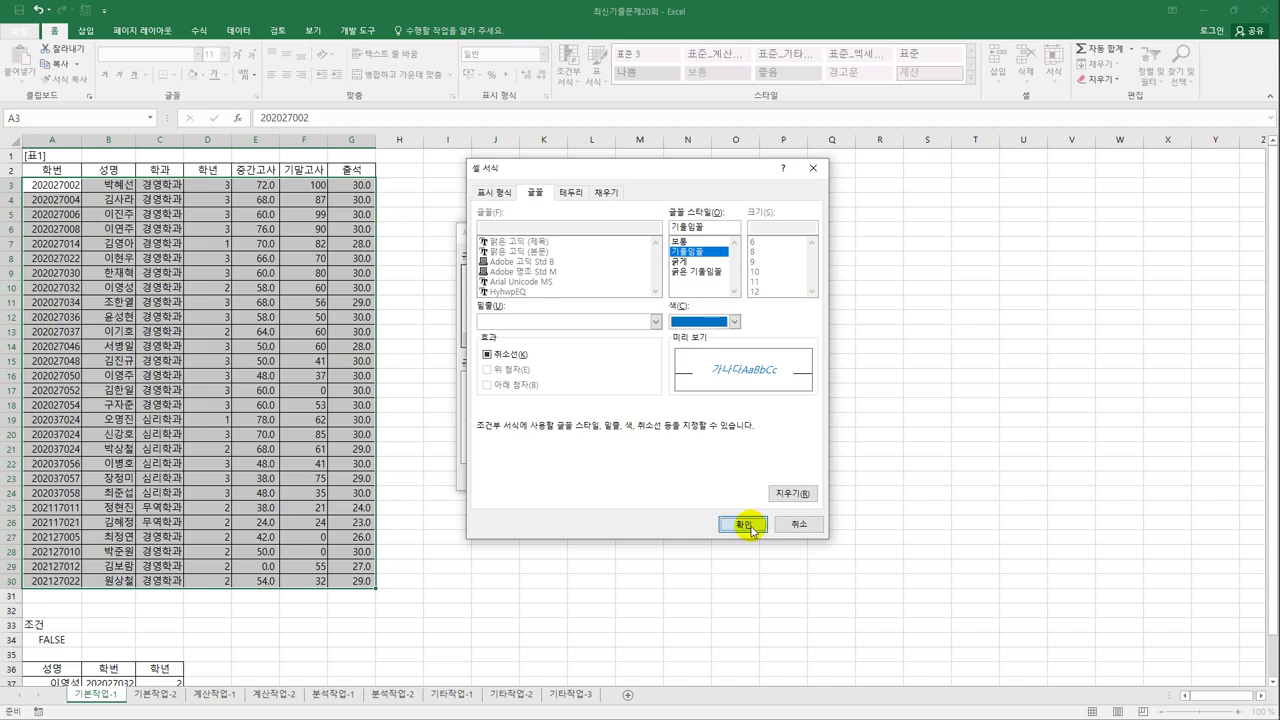
click(643, 478)
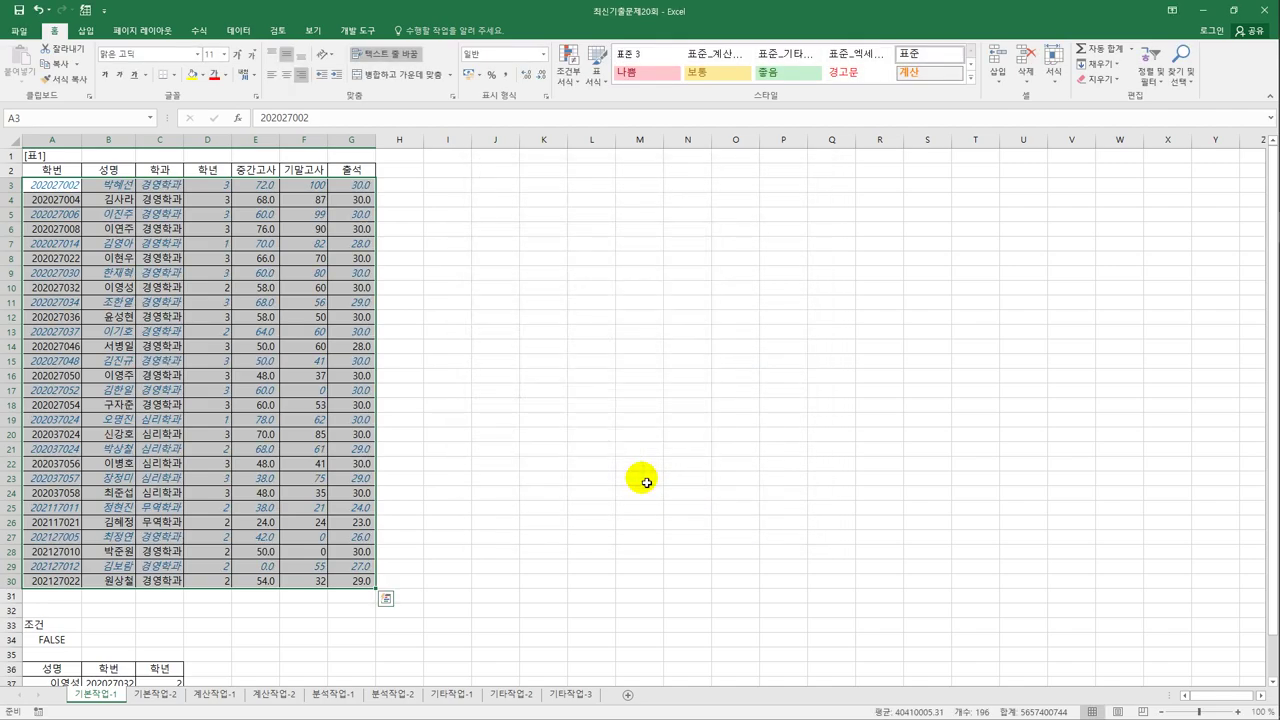
click(647, 483)
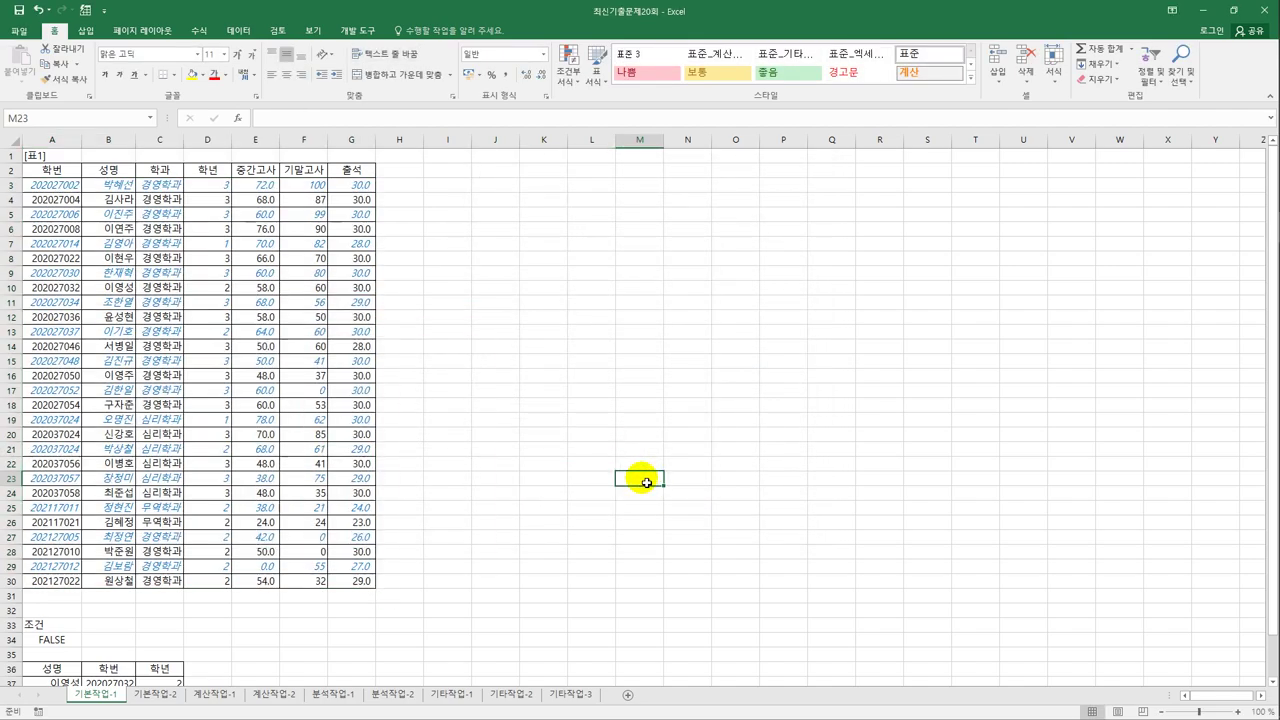
- On the 기본작업-2 sheet, turn on the hidden (숨김) protection setting for the average cells F32:H32, keeping them locked
click(170, 695)
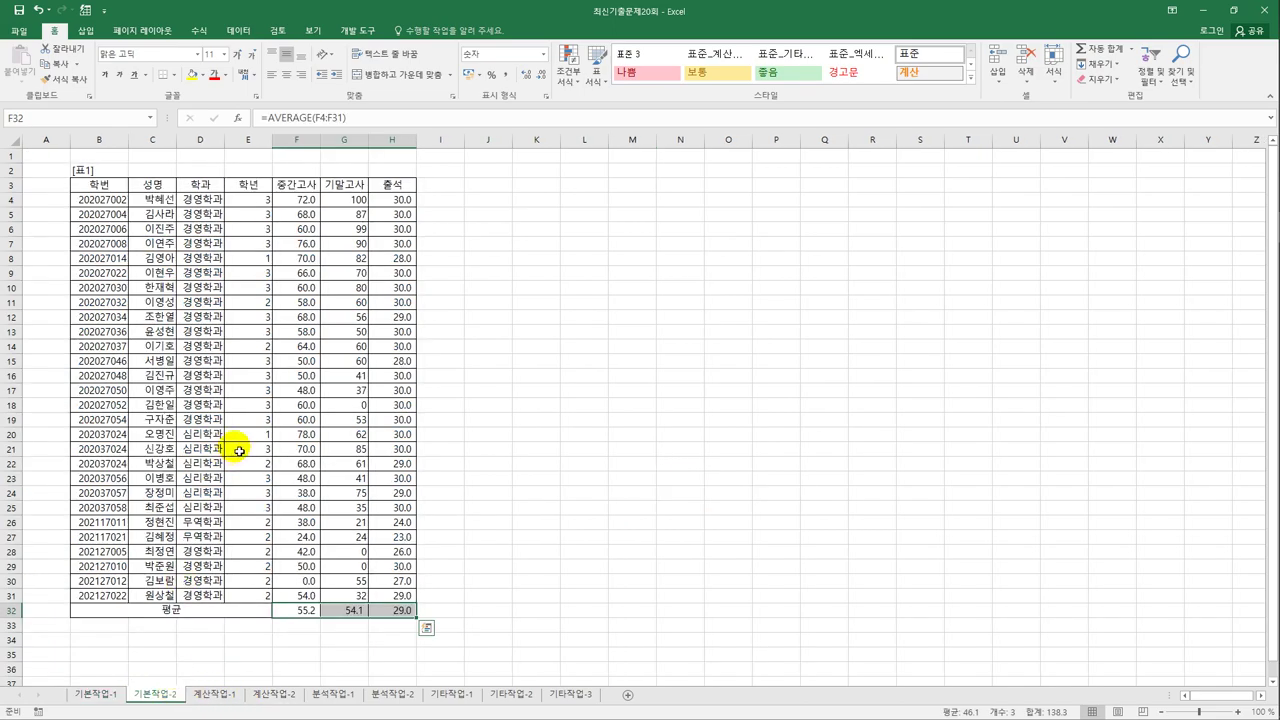
click(310, 617)
drag(310, 617, 379, 613)
right_click(379, 613)
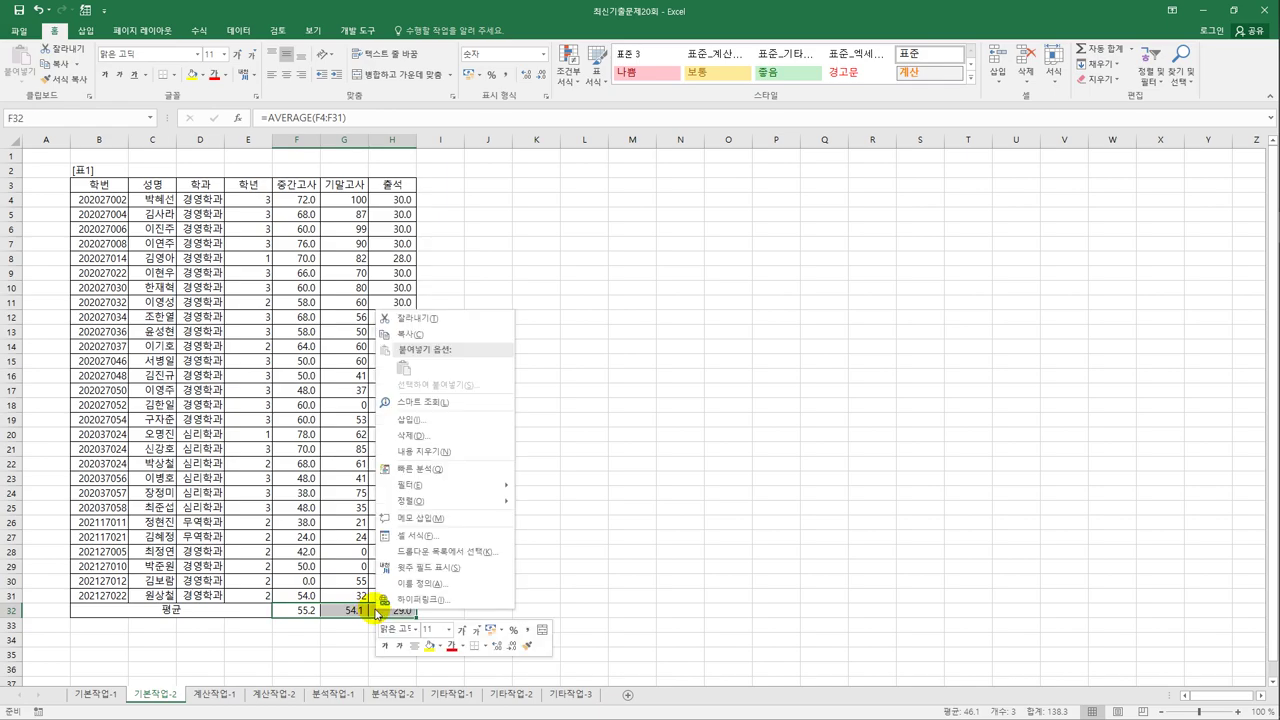
click(434, 518)
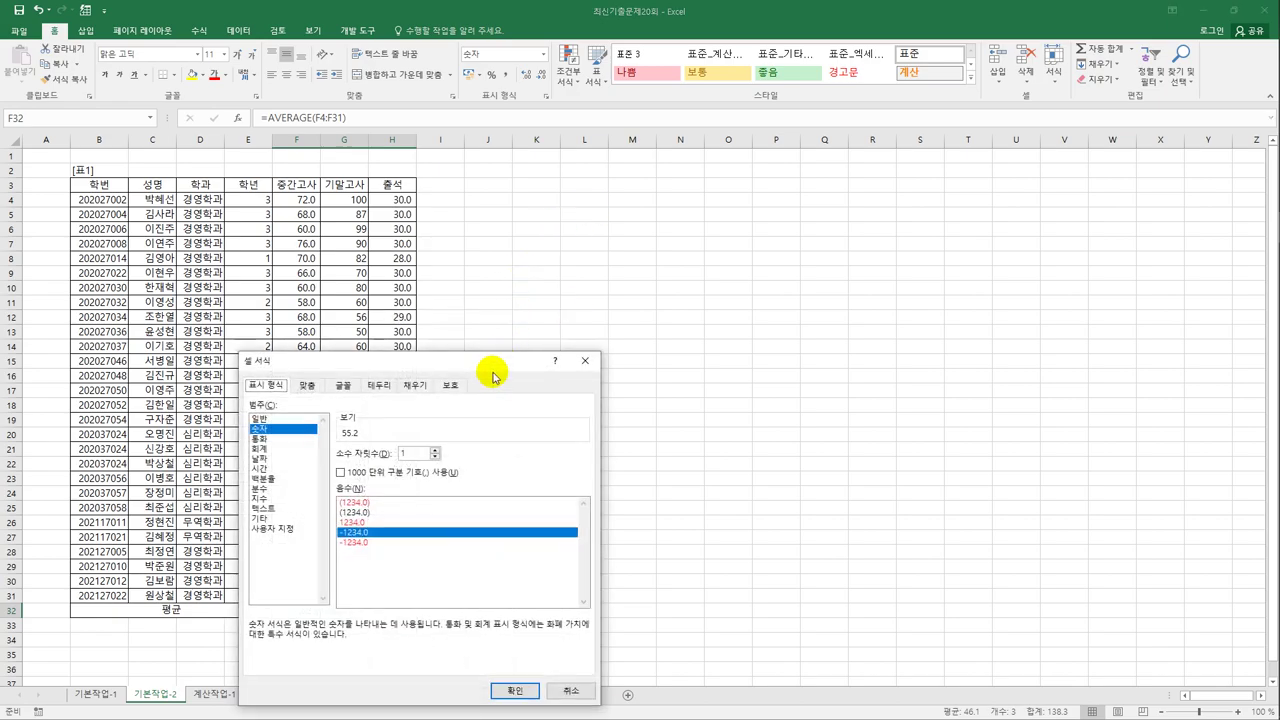
click(710, 242)
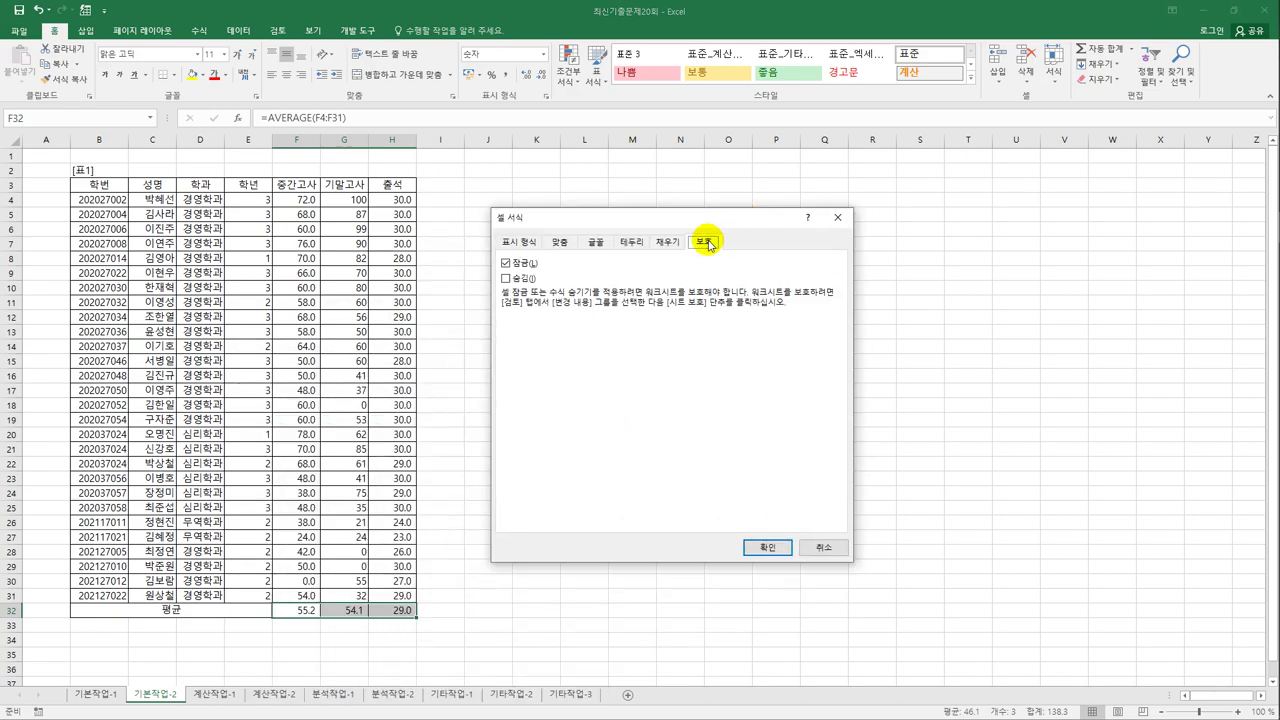
click(527, 280)
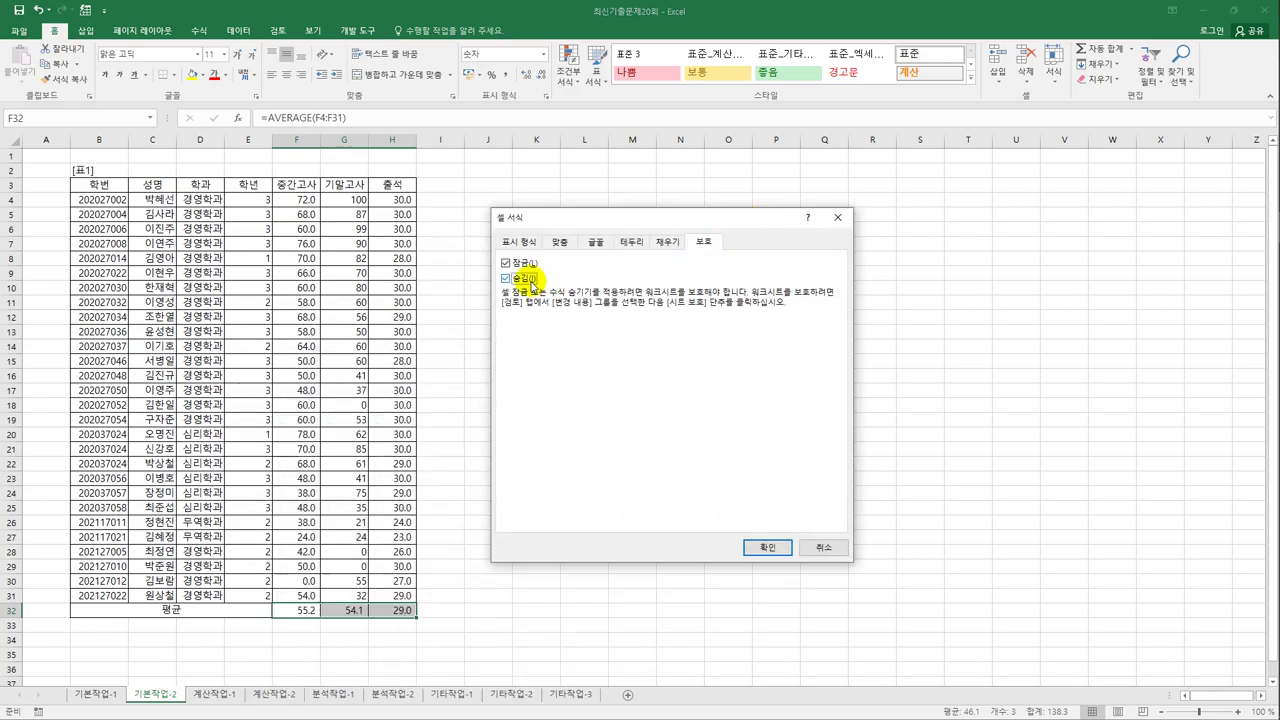
click(765, 547)
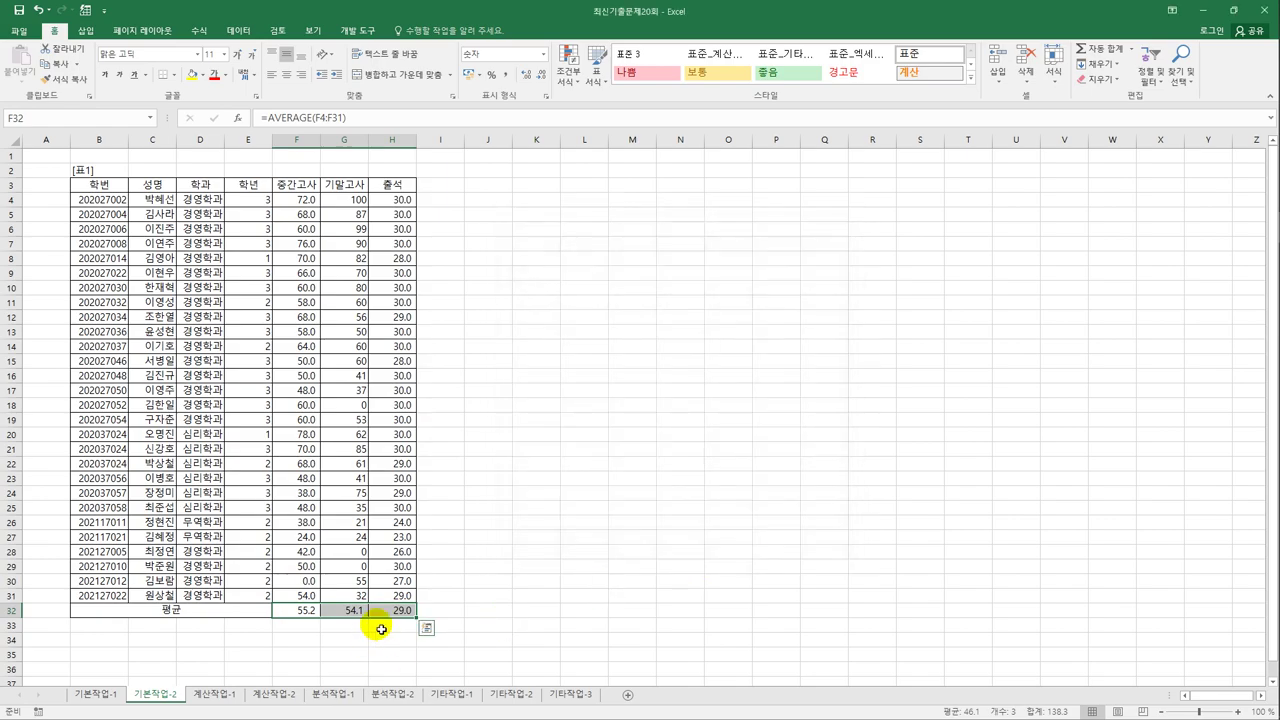
- Protect the 기본작업-2 sheet without a password, allowing only selection of locked and unlocked cells
click(390, 612)
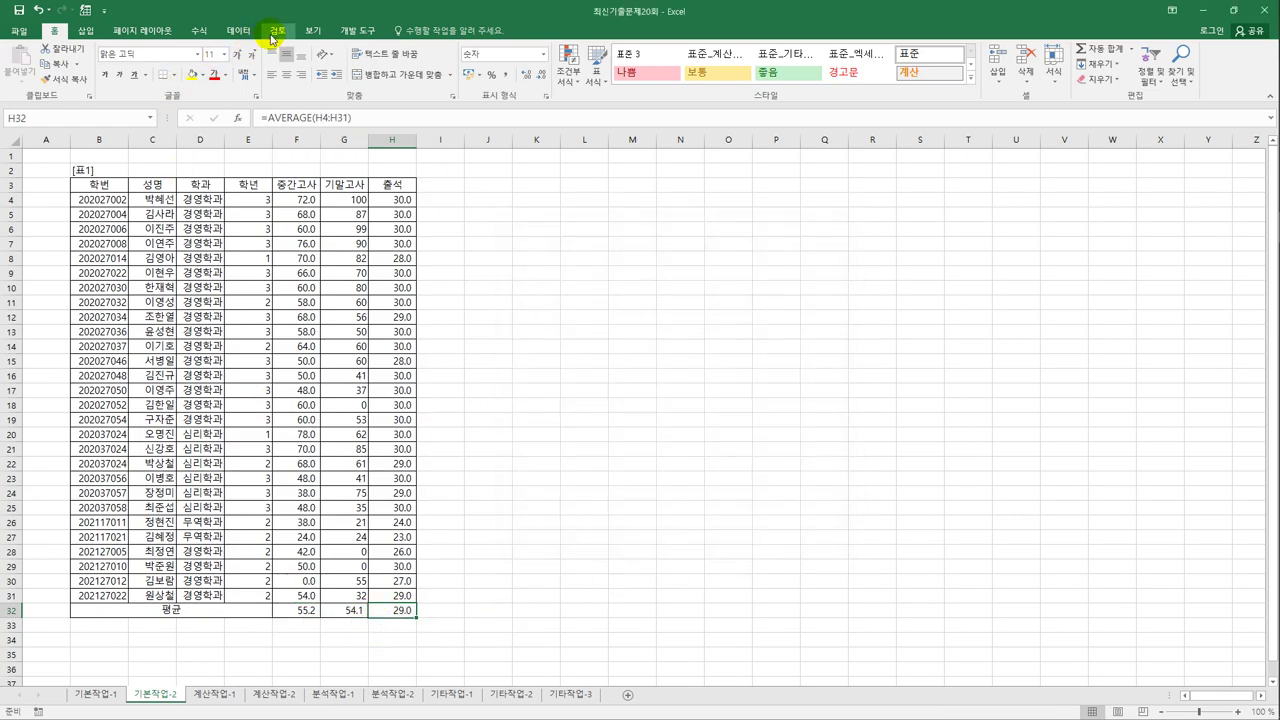
click(272, 36)
click(382, 72)
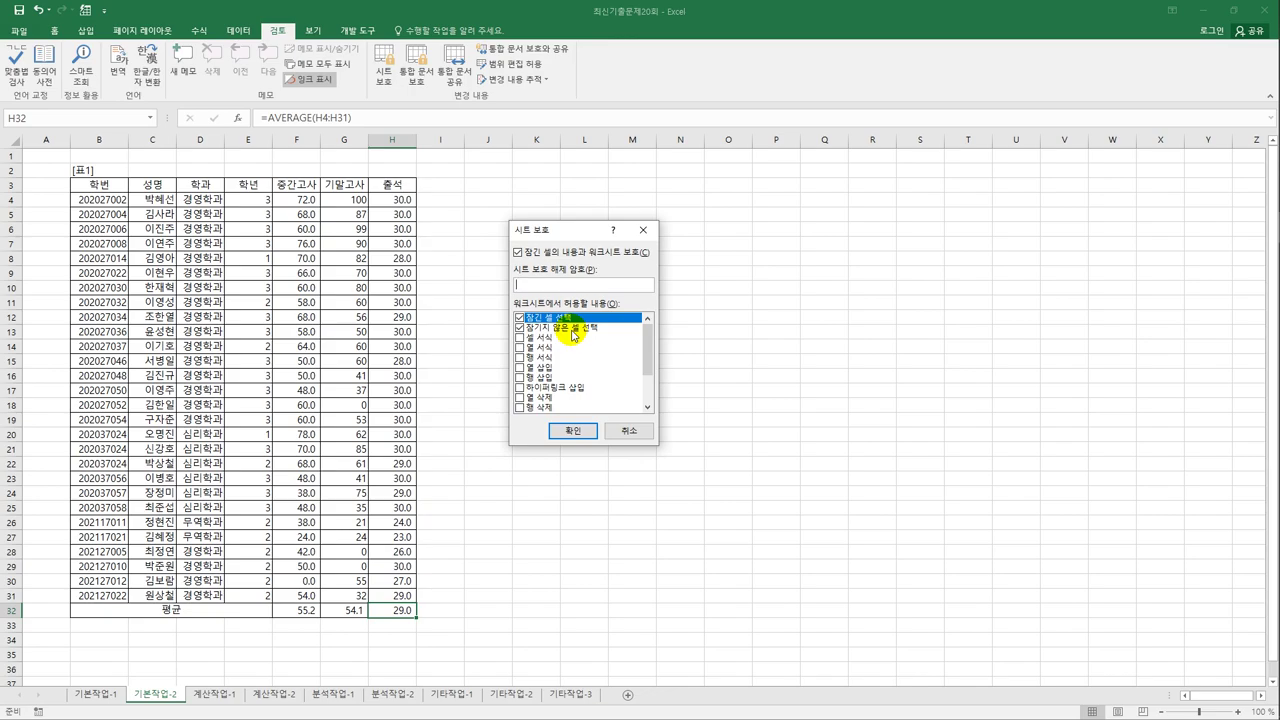
click(574, 431)
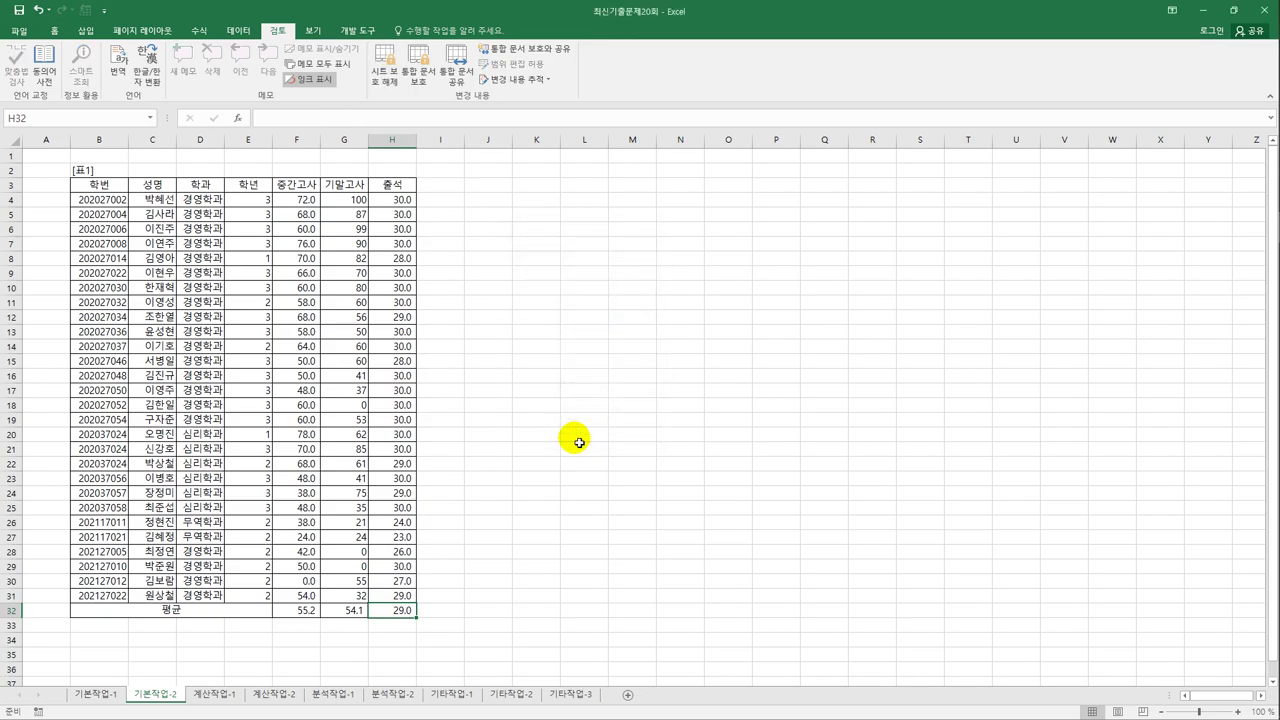
- Show the sheet in page break preview at 100% and reduce the print area to B2:H32
click(313, 30)
click(50, 78)
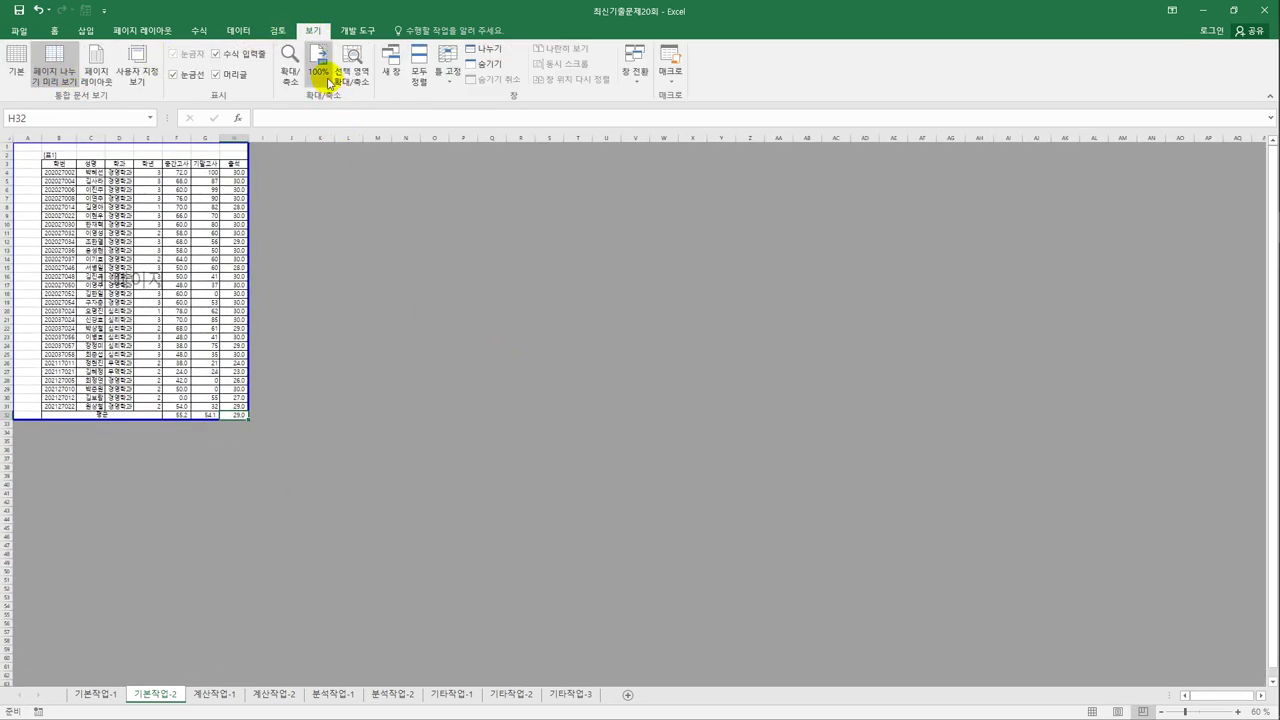
click(328, 82)
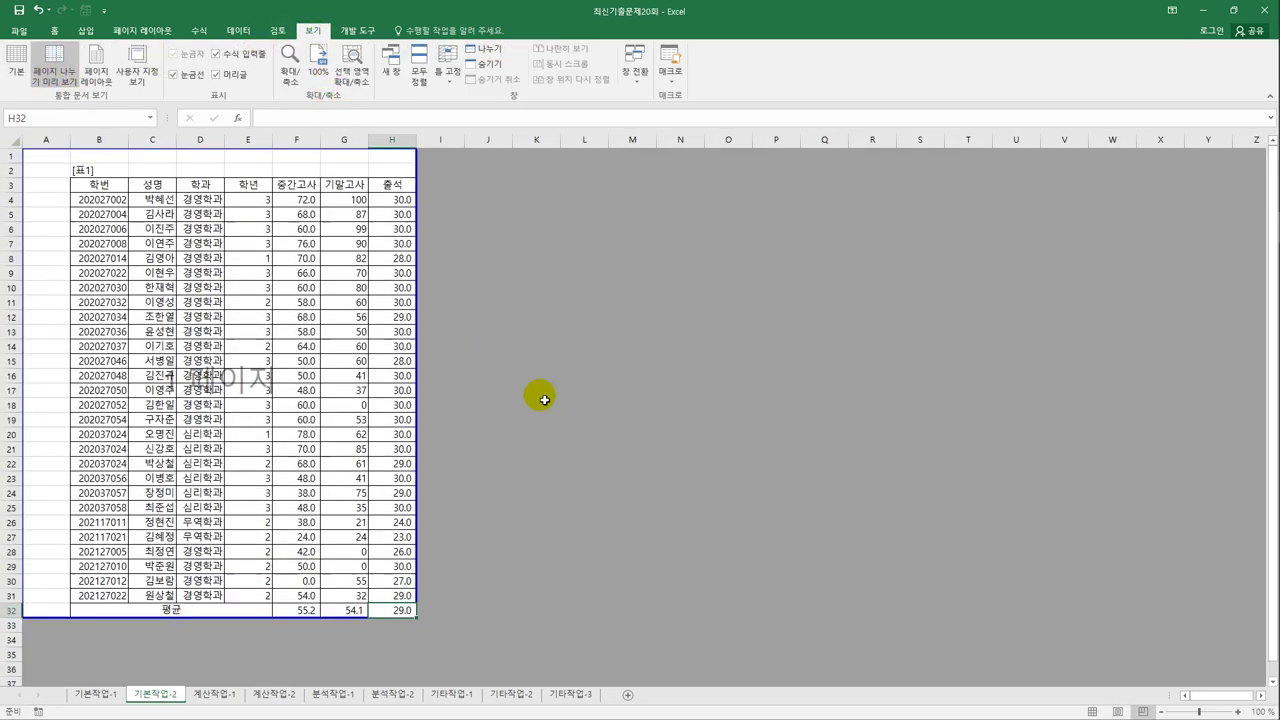
drag(230, 158, 230, 172)
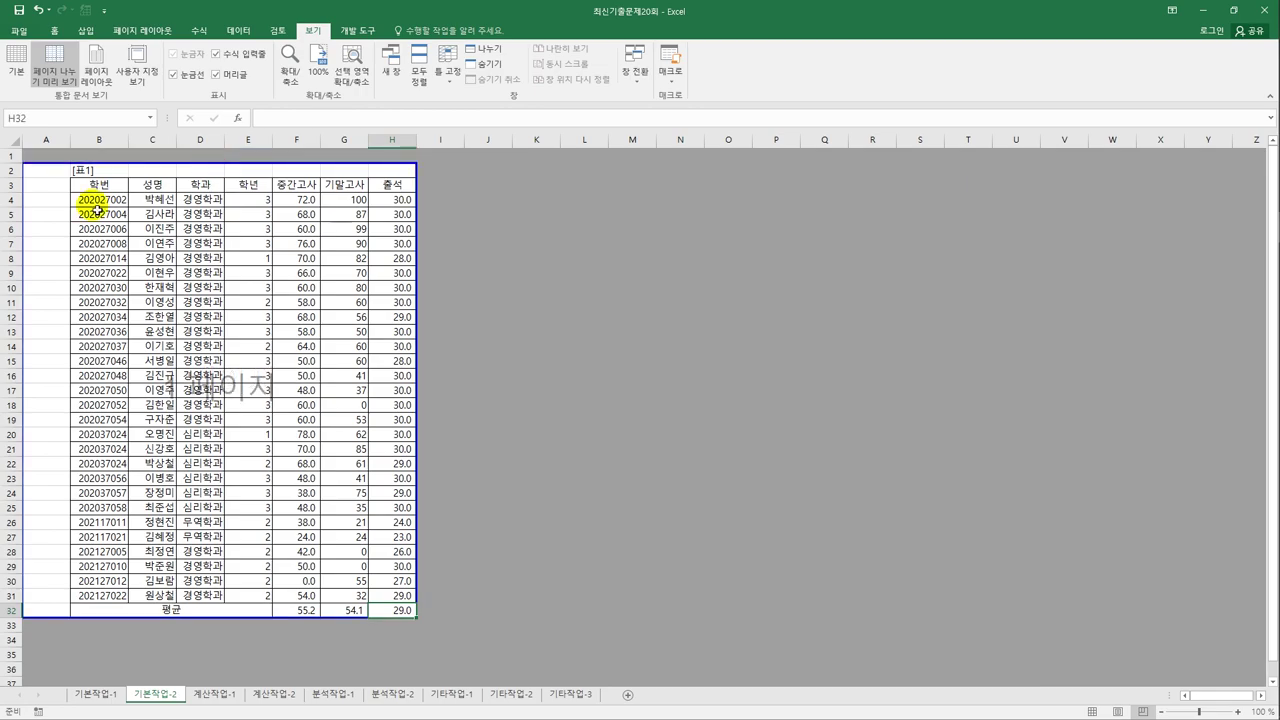
drag(22, 275, 71, 265)
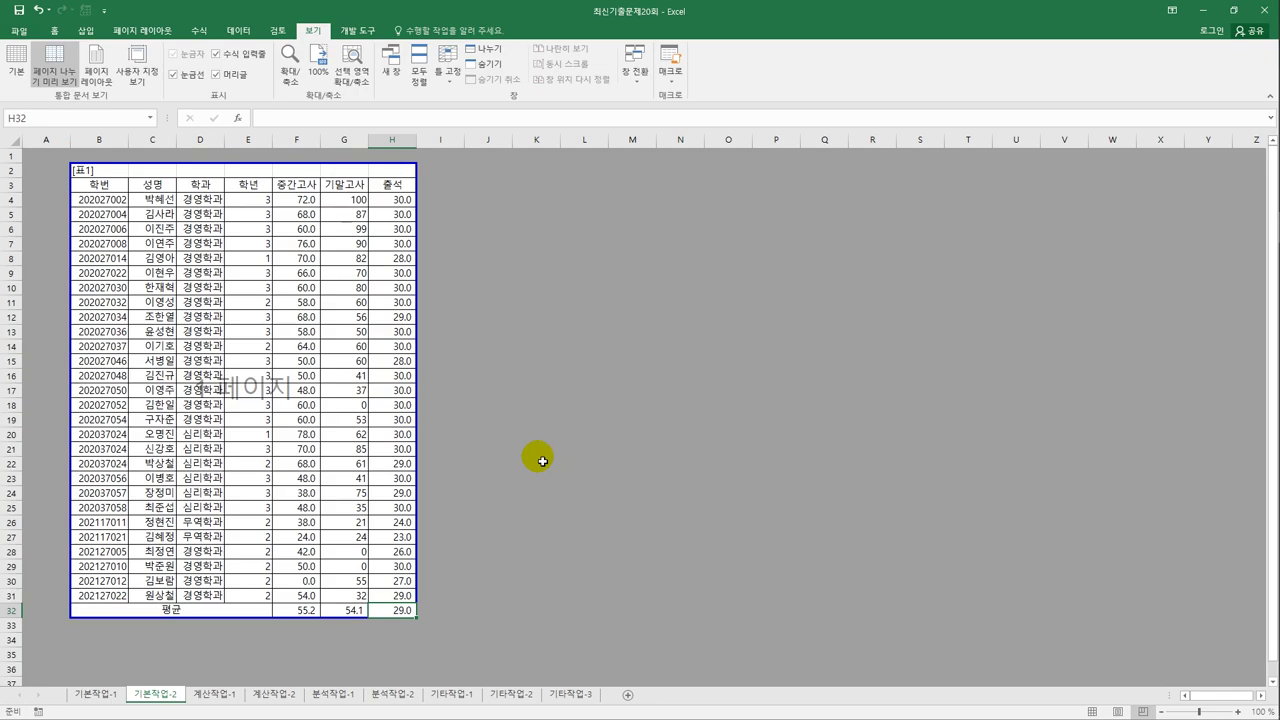
- On the 계산작업-1 sheet, begin the B3 formula as =SMALL(if($C$10:$C$37=, using the course column of table 2
click(216, 693)
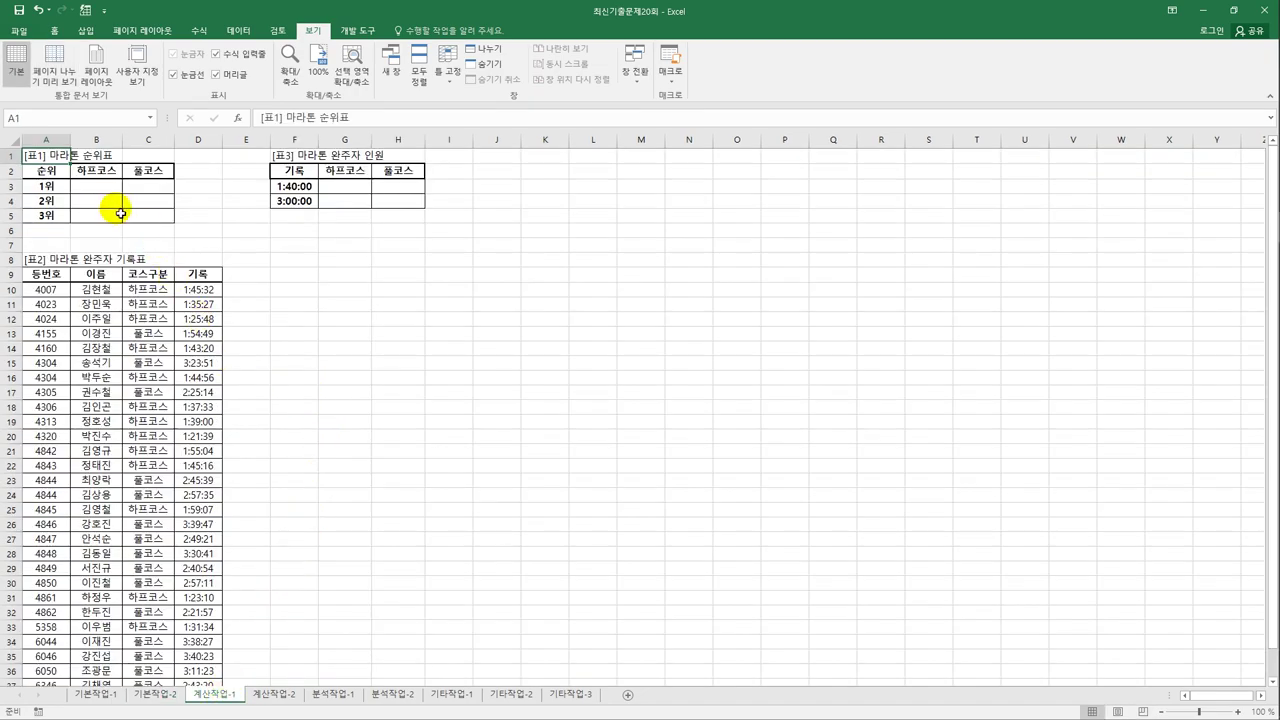
click(100, 186)
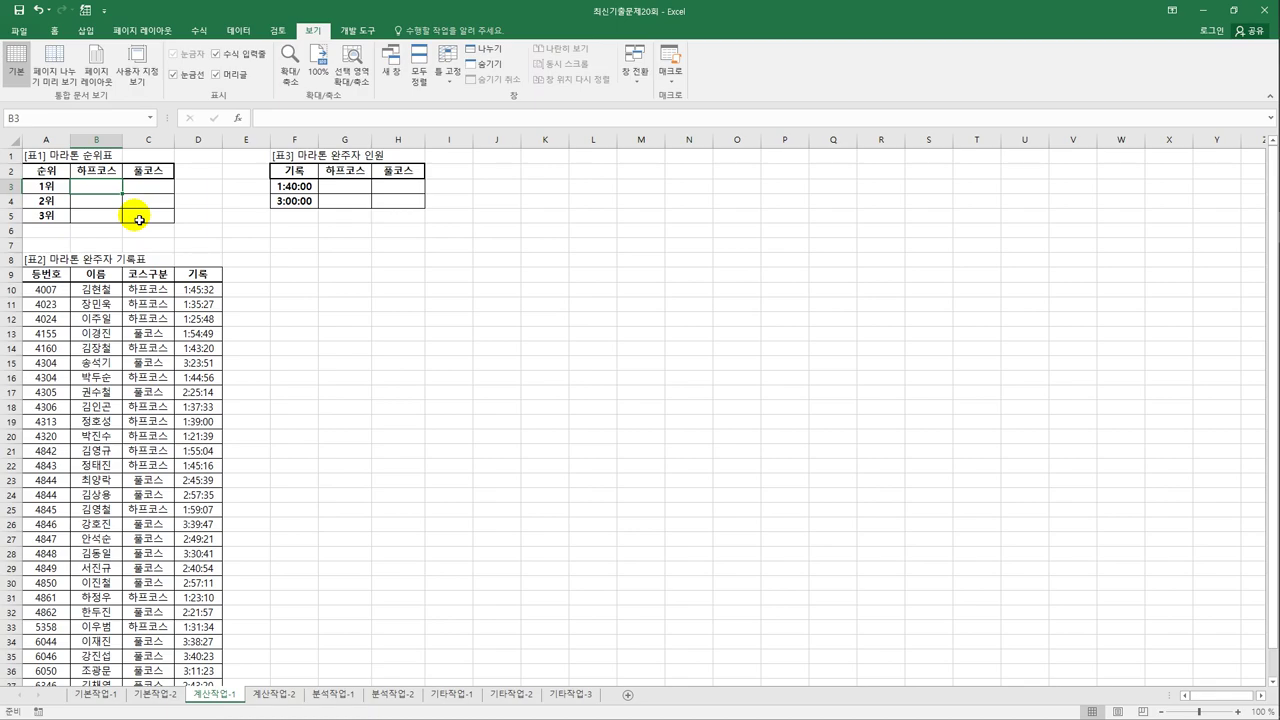
text(=sm)
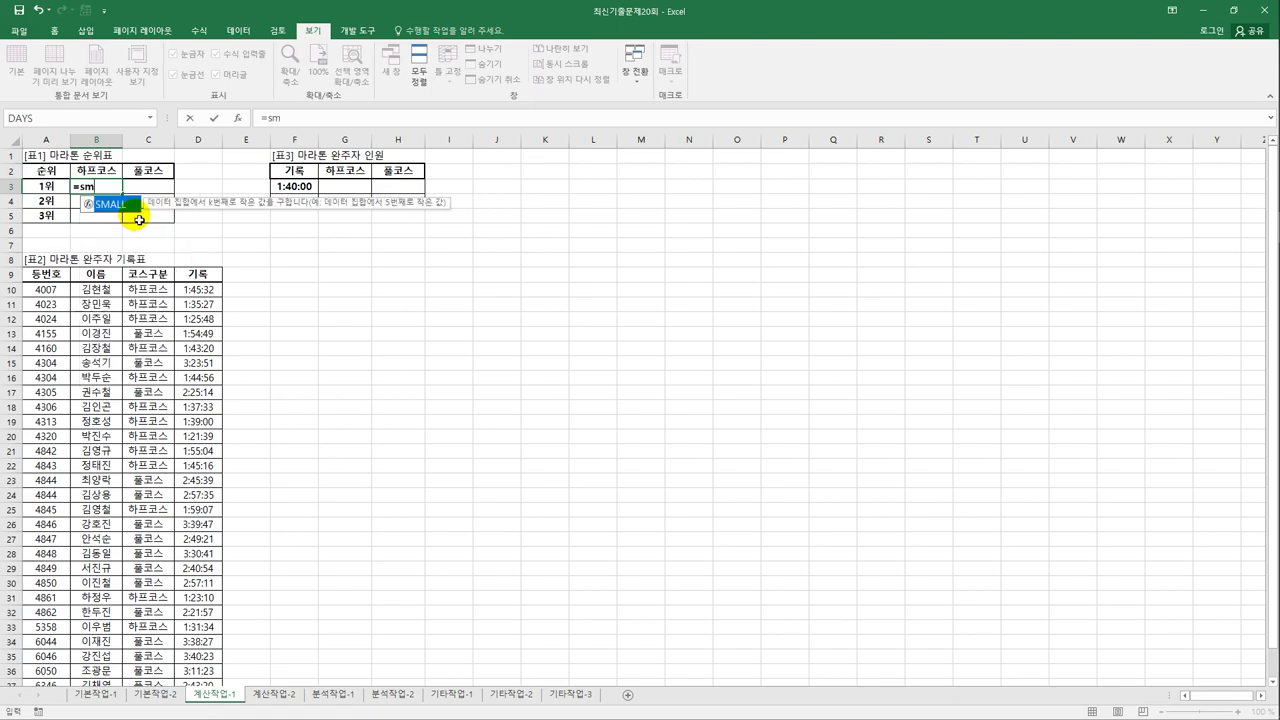
key(Tab)
text(if()
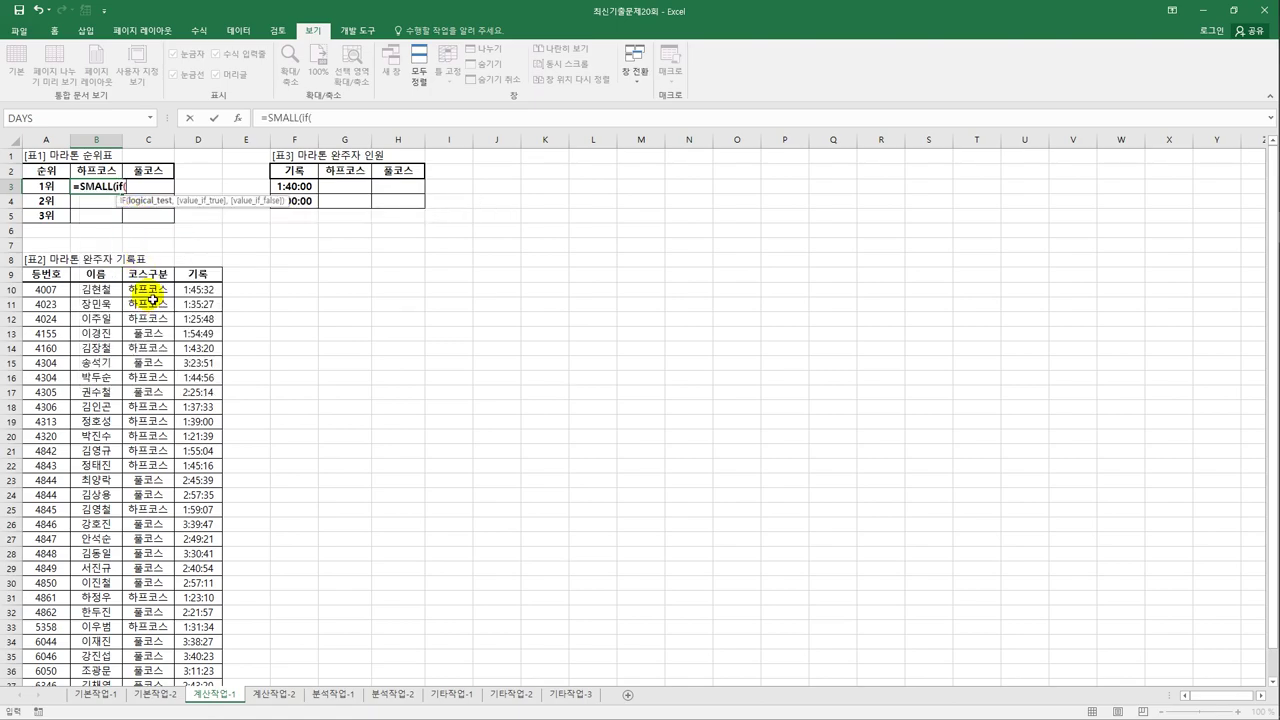
drag(150, 288, 148, 640)
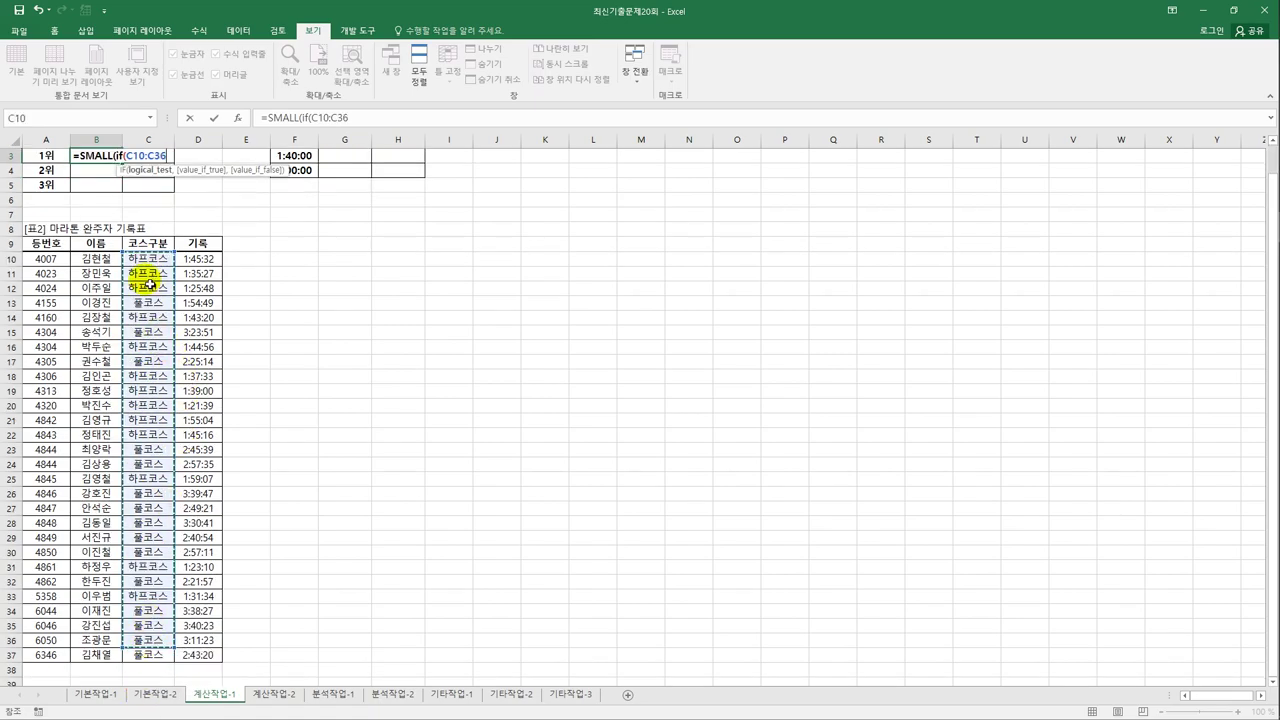
drag(148, 263, 157, 670)
key(F4)
text(=)
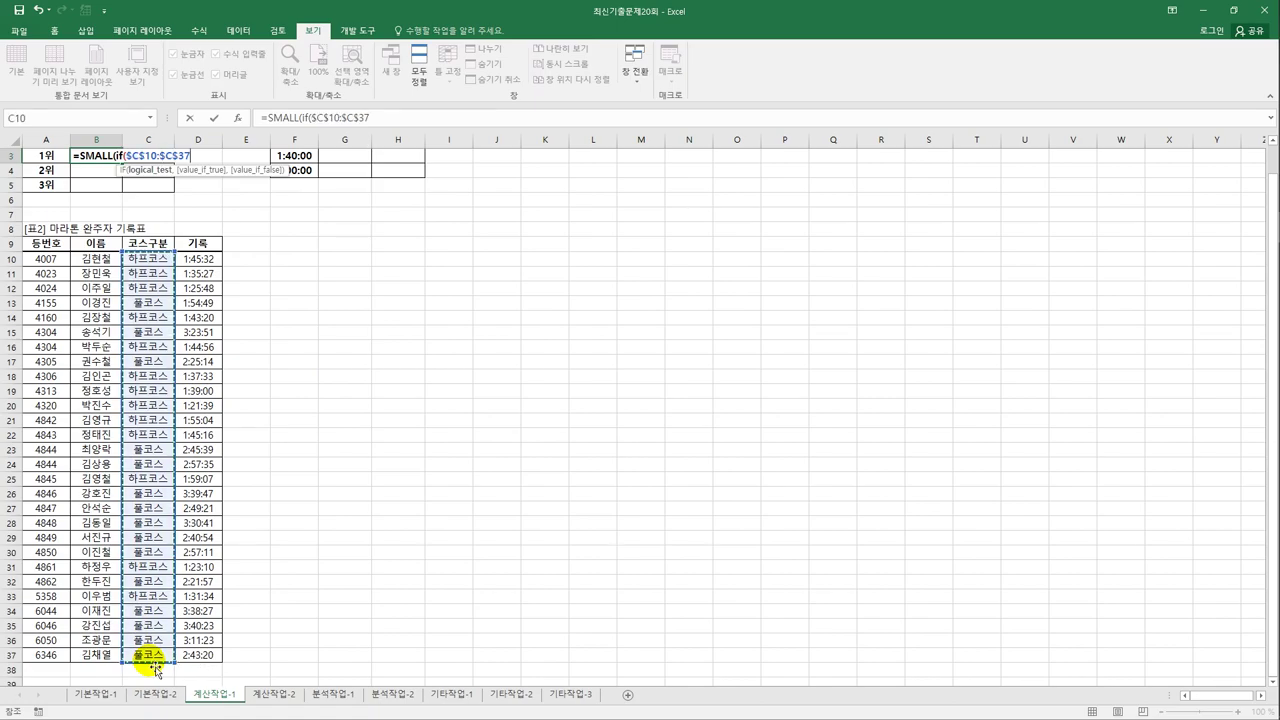
- Compare the course range with header B$2, fixing only its row, and use the records $D$10:$D$37 as the IF's true value
scroll(225, 540, up, 1)
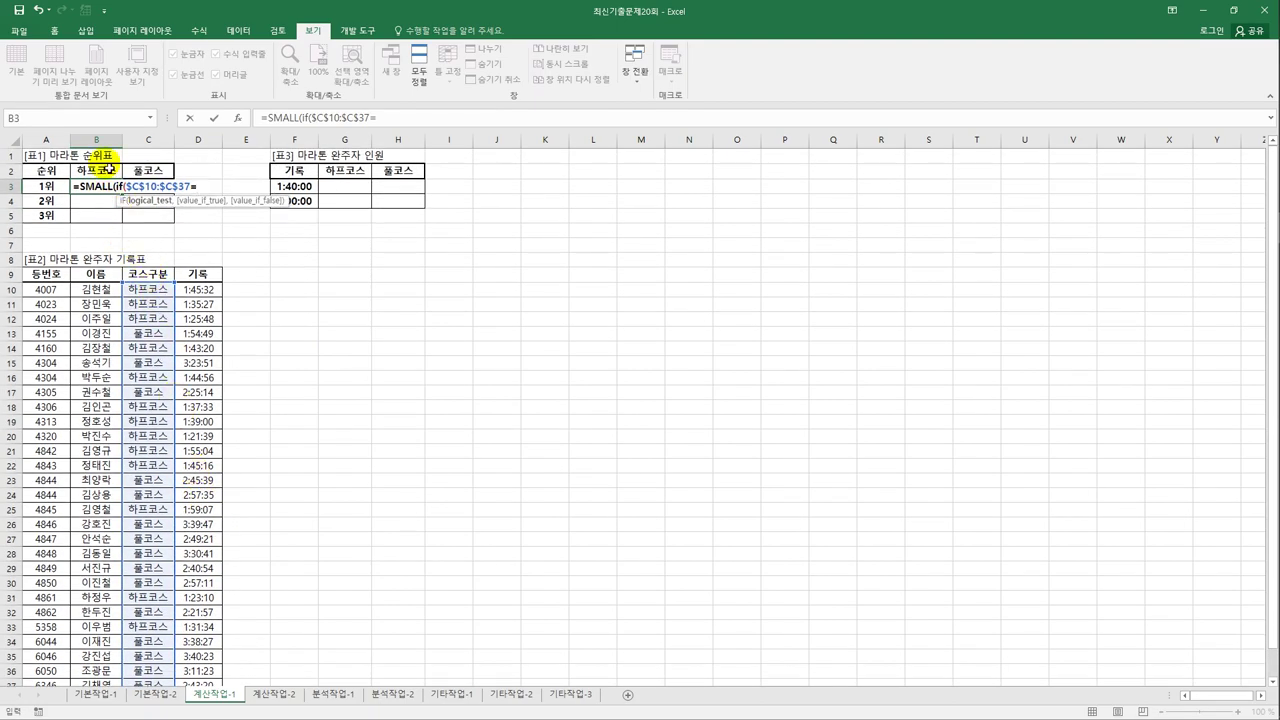
click(110, 170)
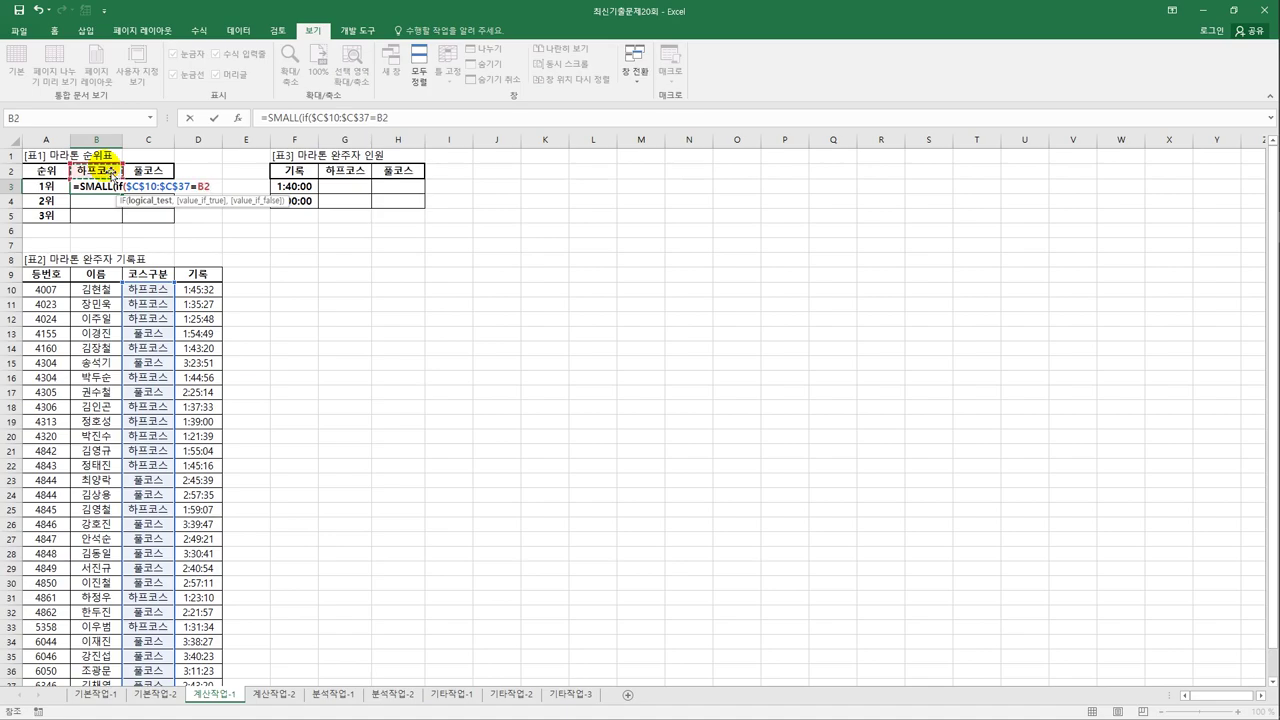
key(F4)
key(F4)
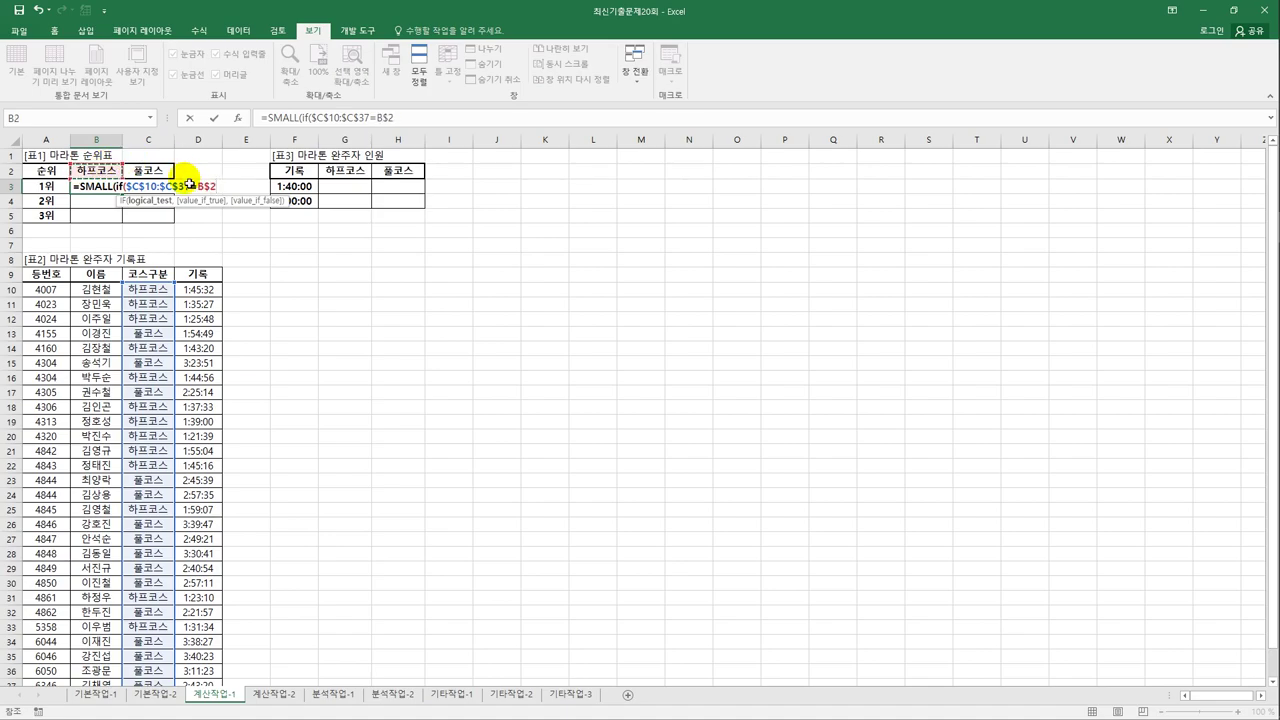
text(,)
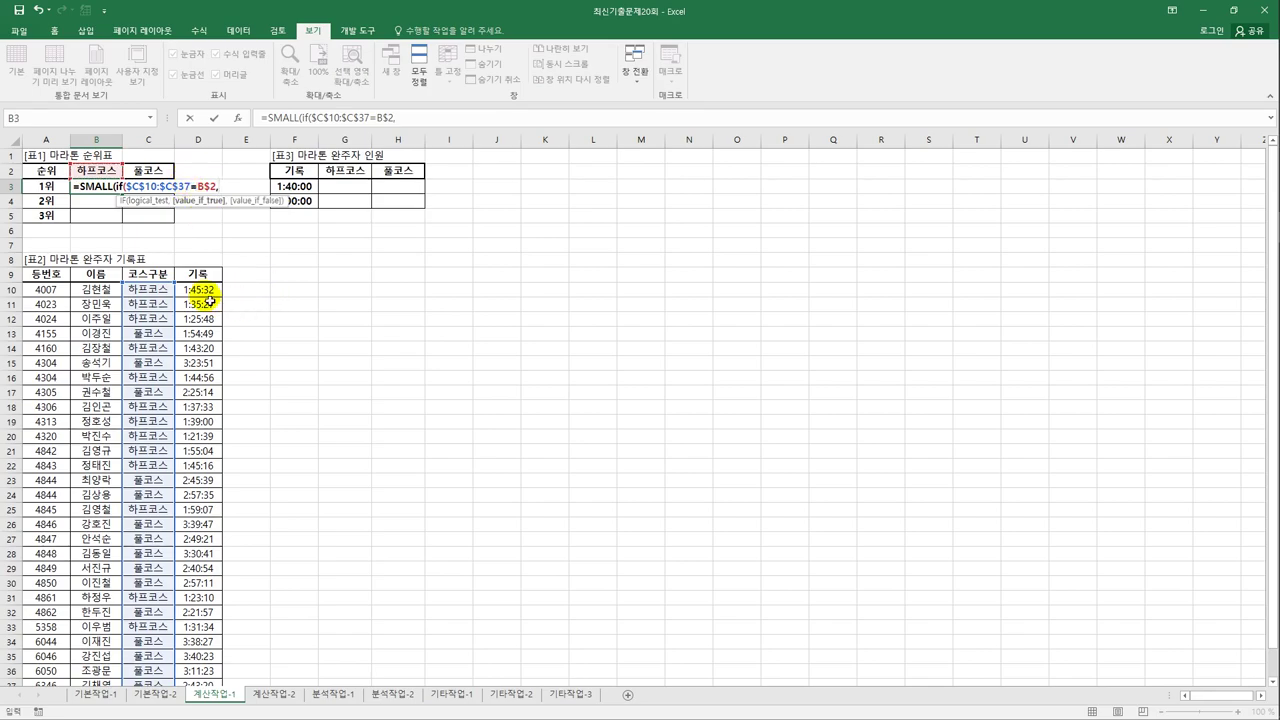
drag(208, 293, 195, 662)
key(F4)
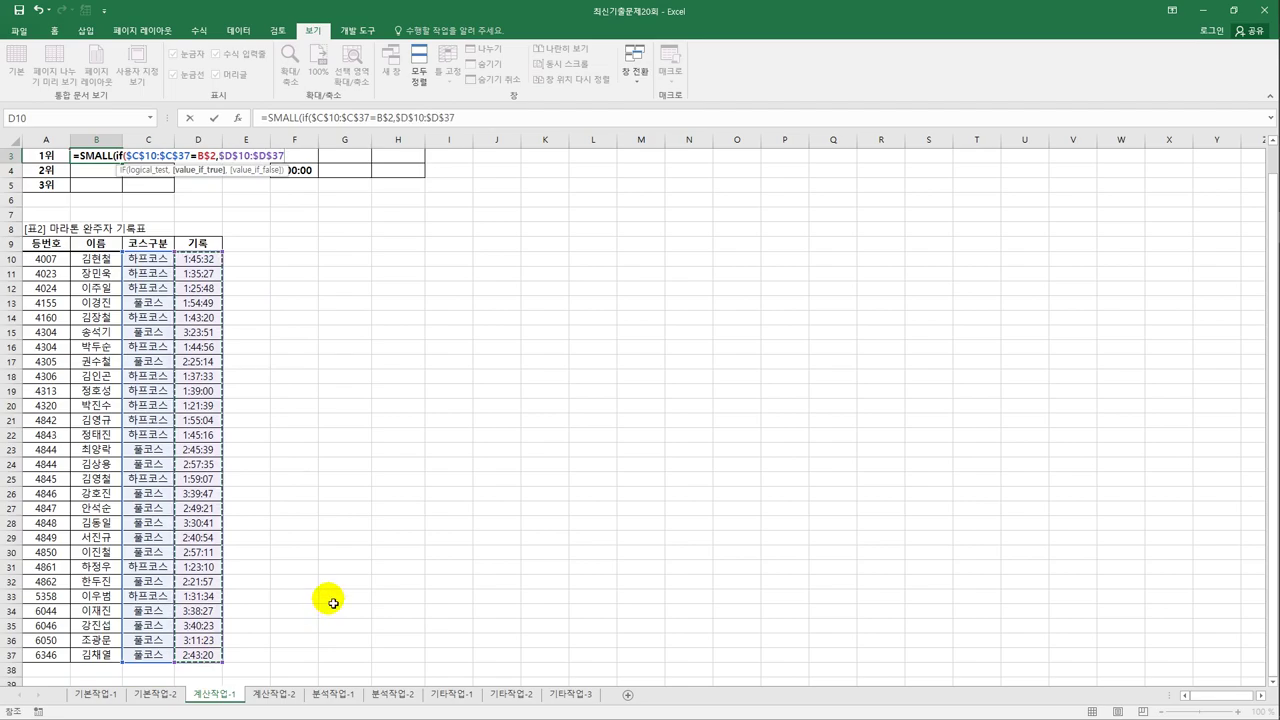
- Close the IF, add rank cell $A3 with only its column fixed as SMALL's k argument, and close the function
text(),)
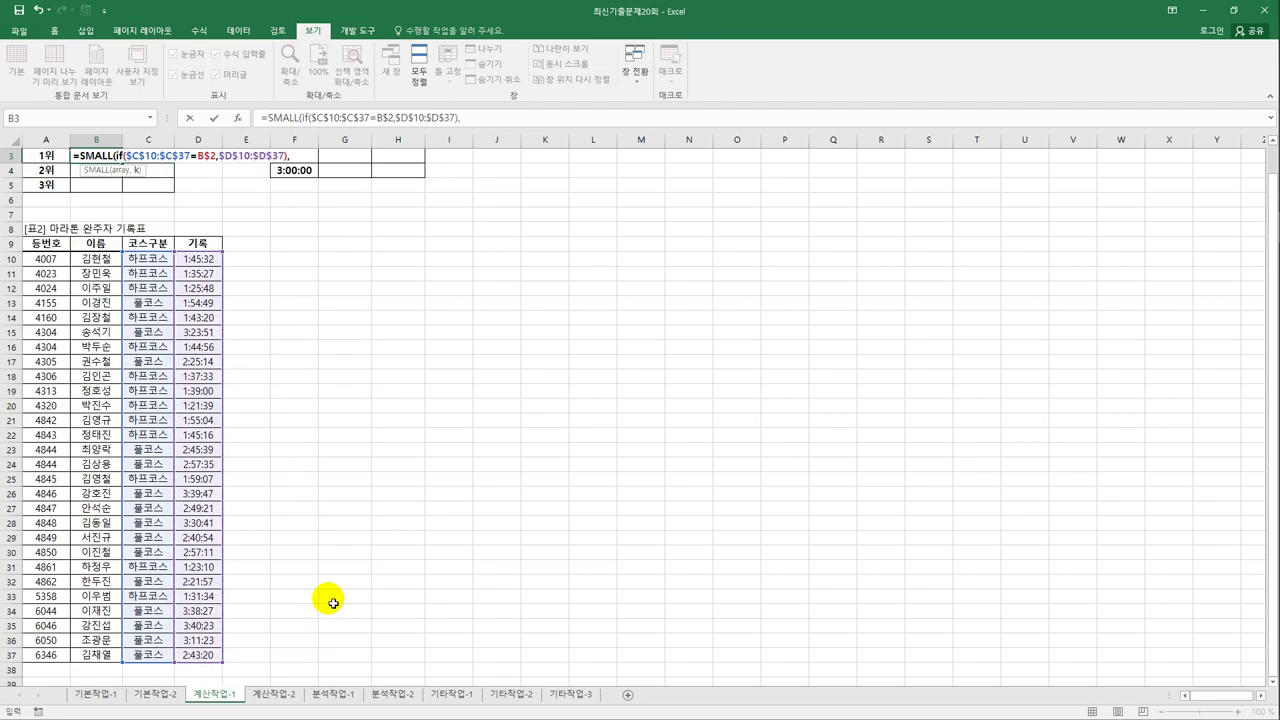
scroll(320, 560, up, 1)
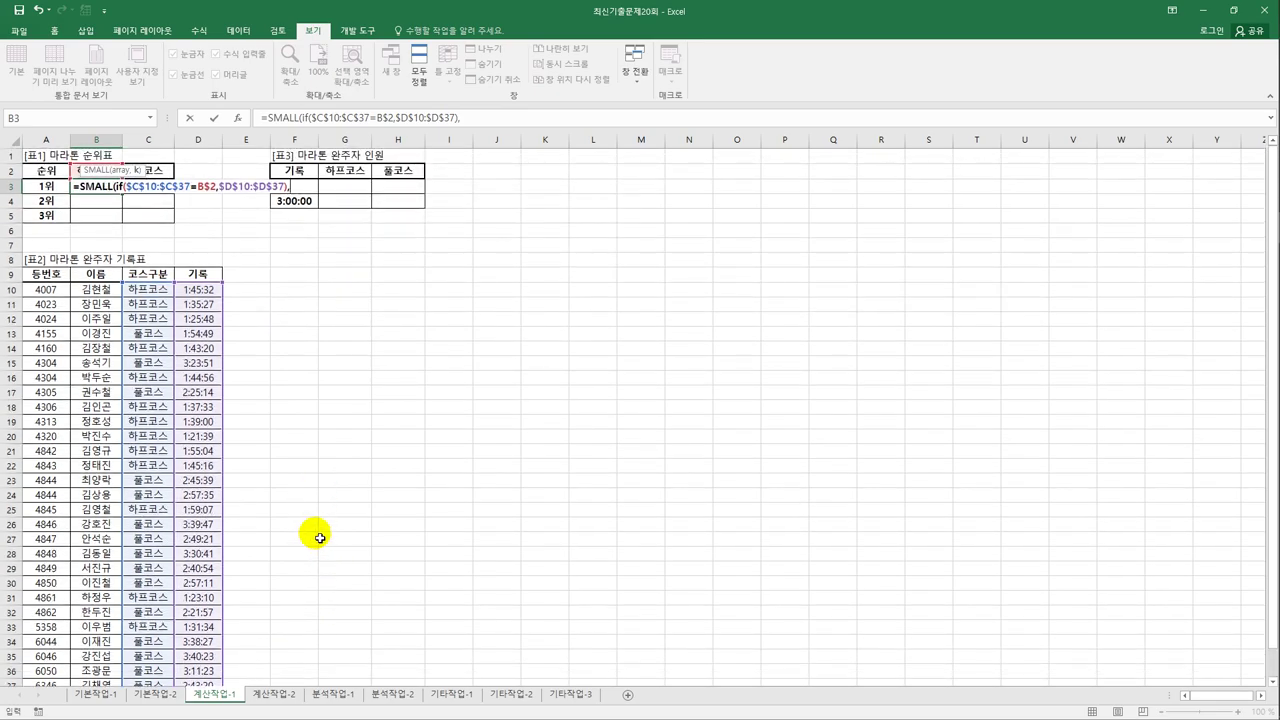
click(47, 187)
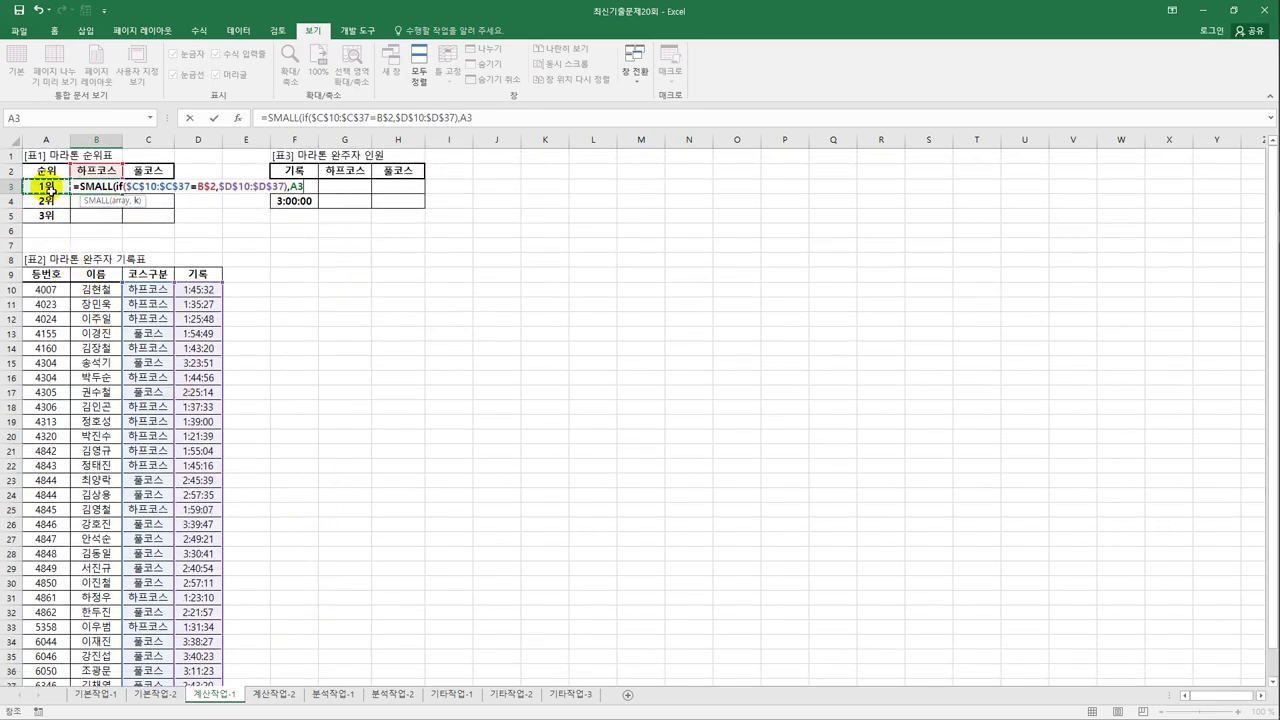
key(F4)
key(F4)
key(F4)
text())
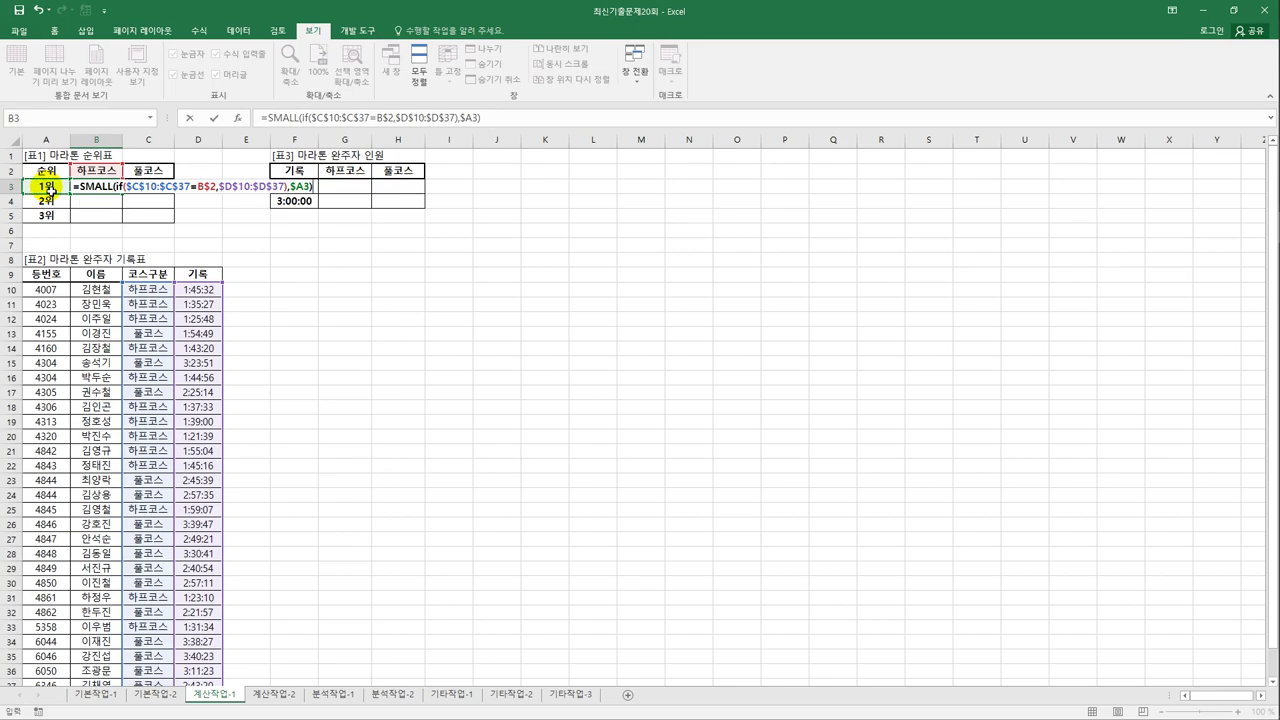
- Enter the SMALL formula in B3 as an array formula and fill it across the ranking table through C5
key(ctrl+shift+Return)
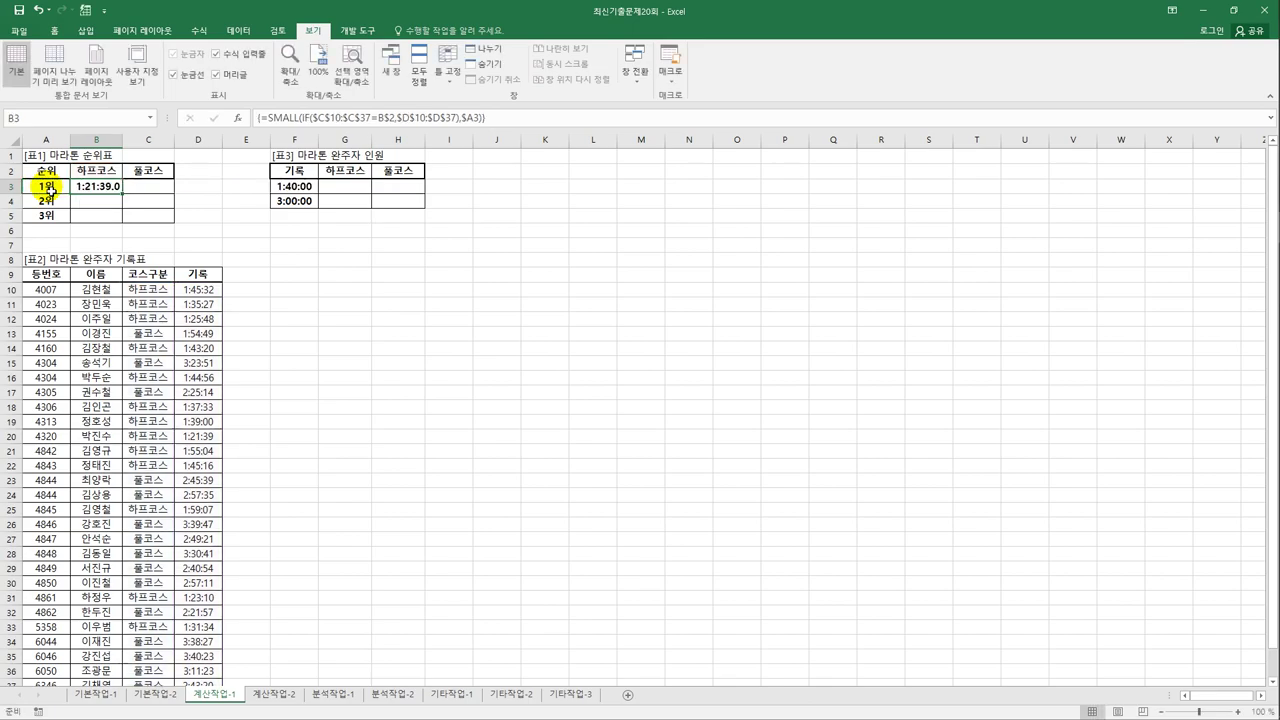
drag(123, 192, 162, 230)
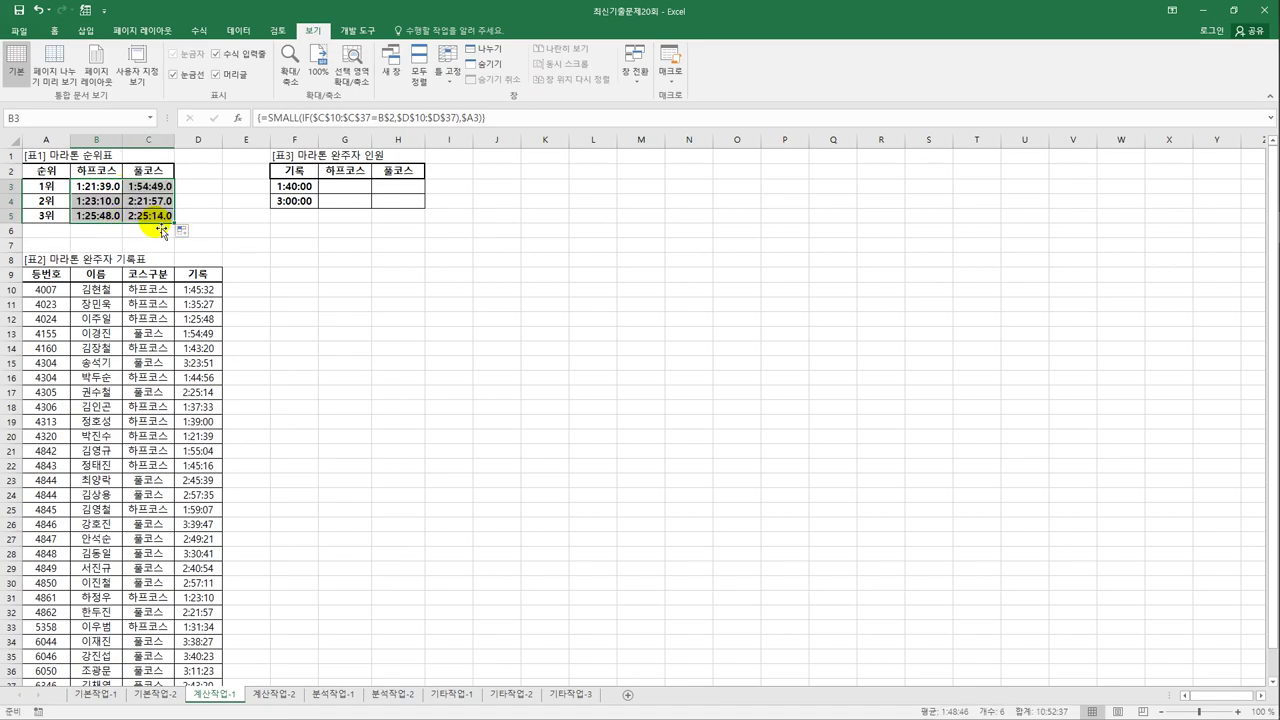
click(284, 292)
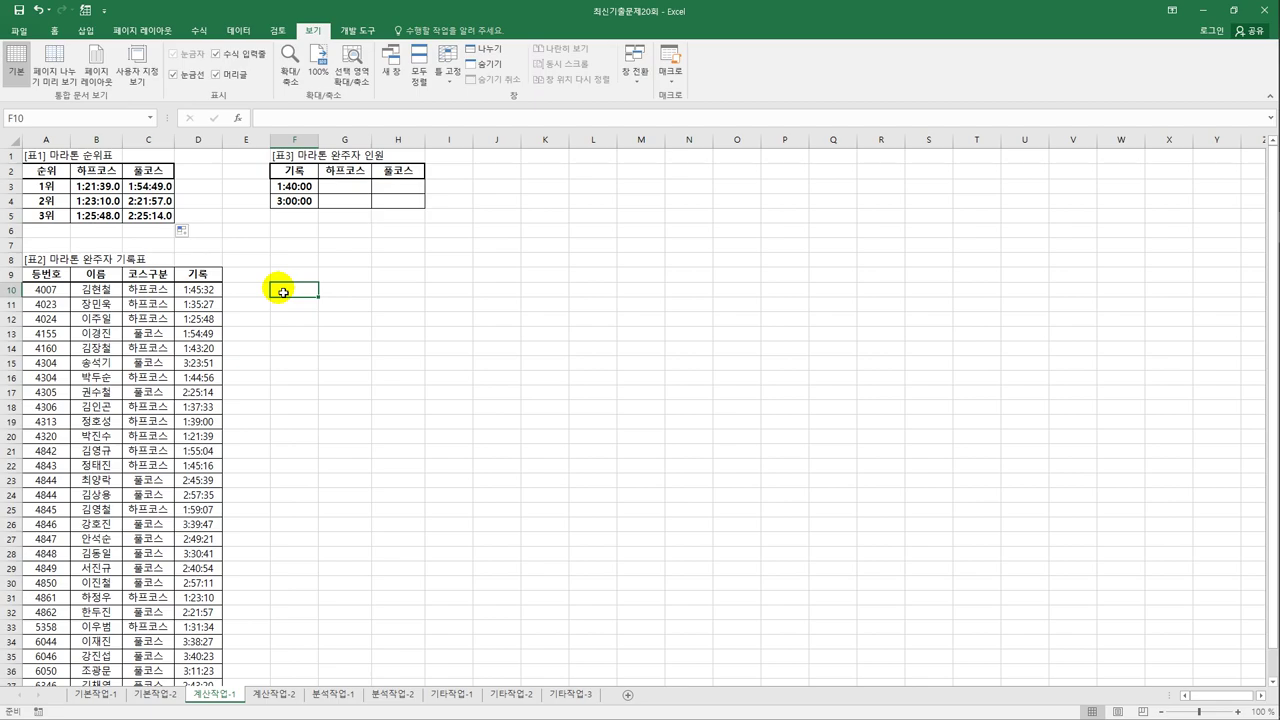
- In G3, begin =sum(if( by comparing the course range $C$10:$C$37 with header G$2, fixing only the header's row
drag(334, 186, 334, 200)
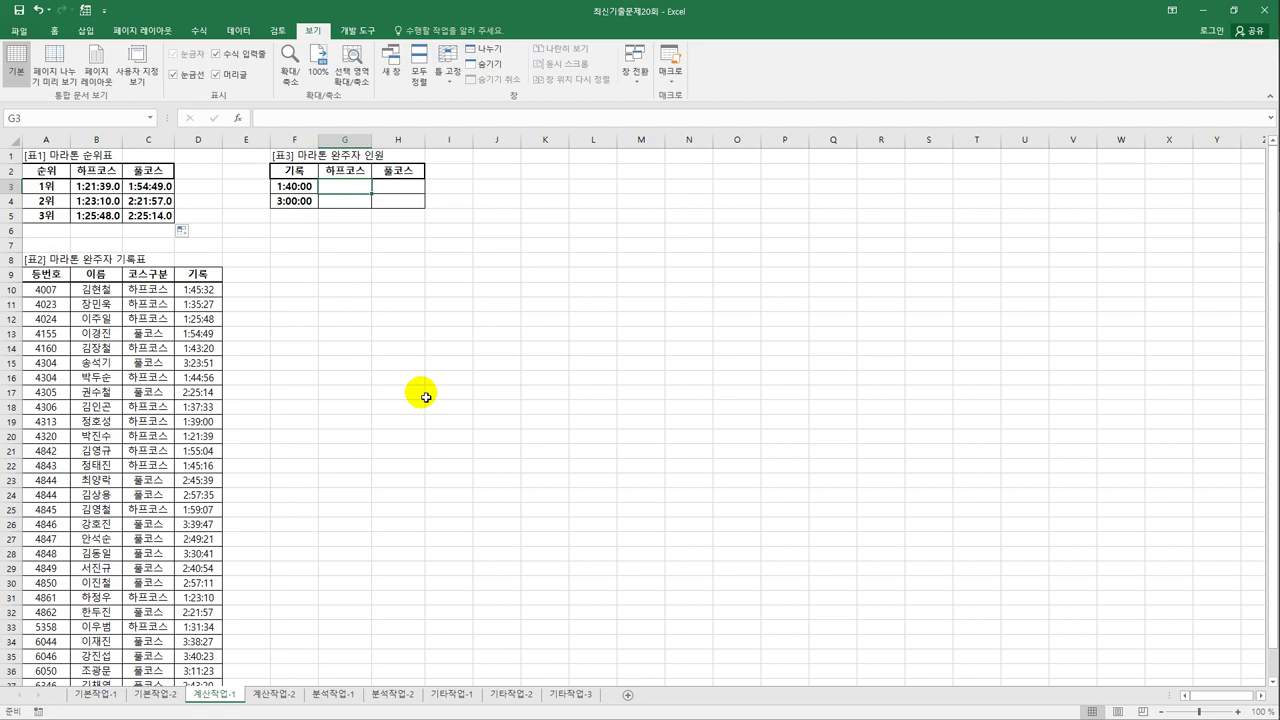
text(=sum()
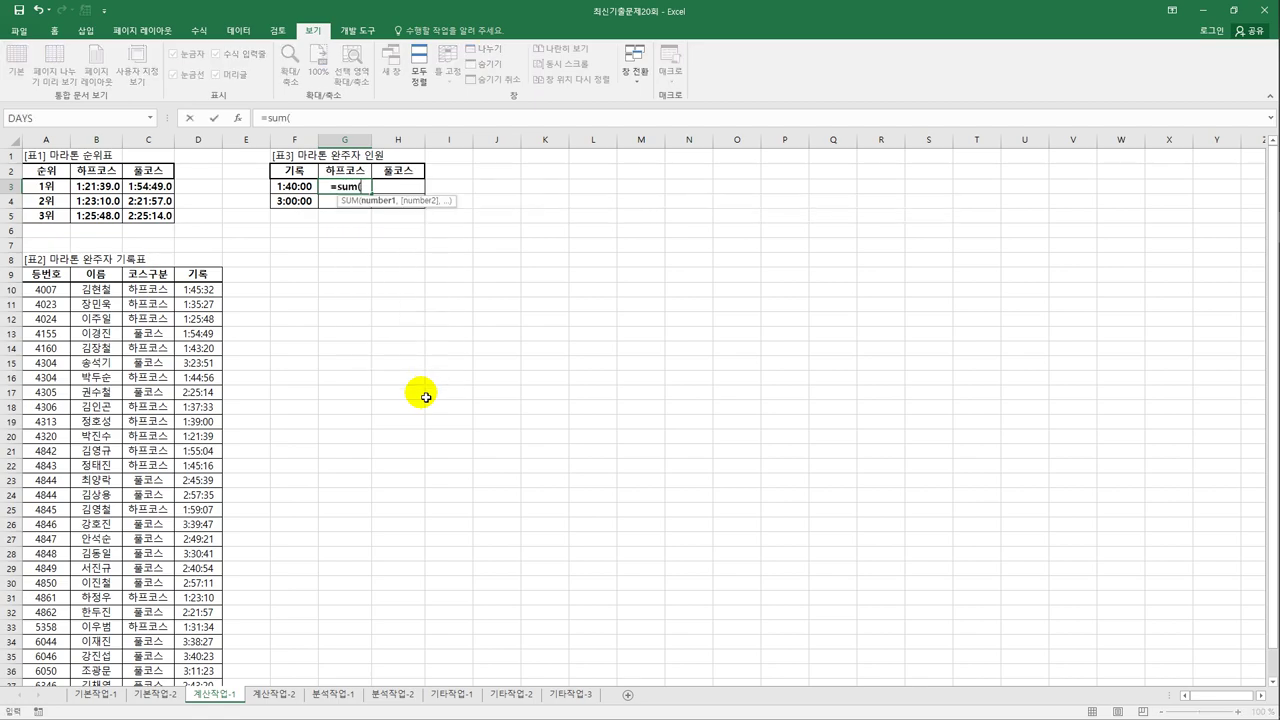
text(if()
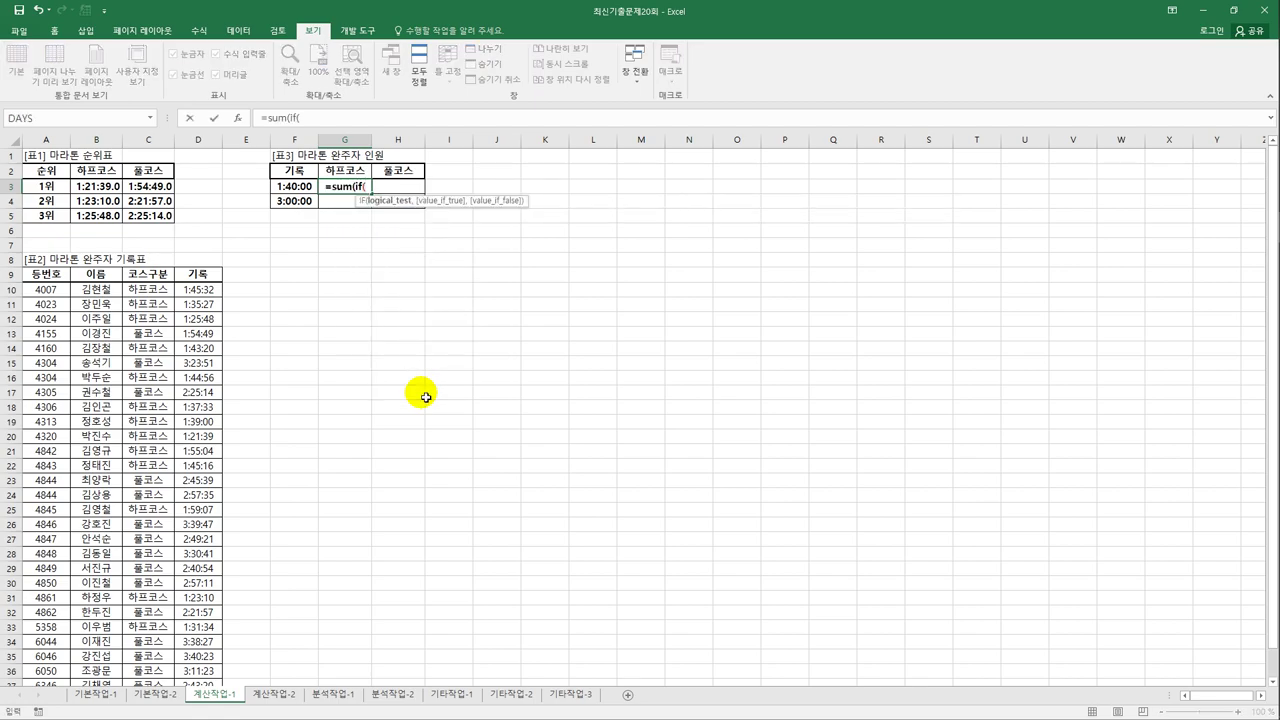
click(146, 291)
drag(146, 291, 151, 663)
key(F4)
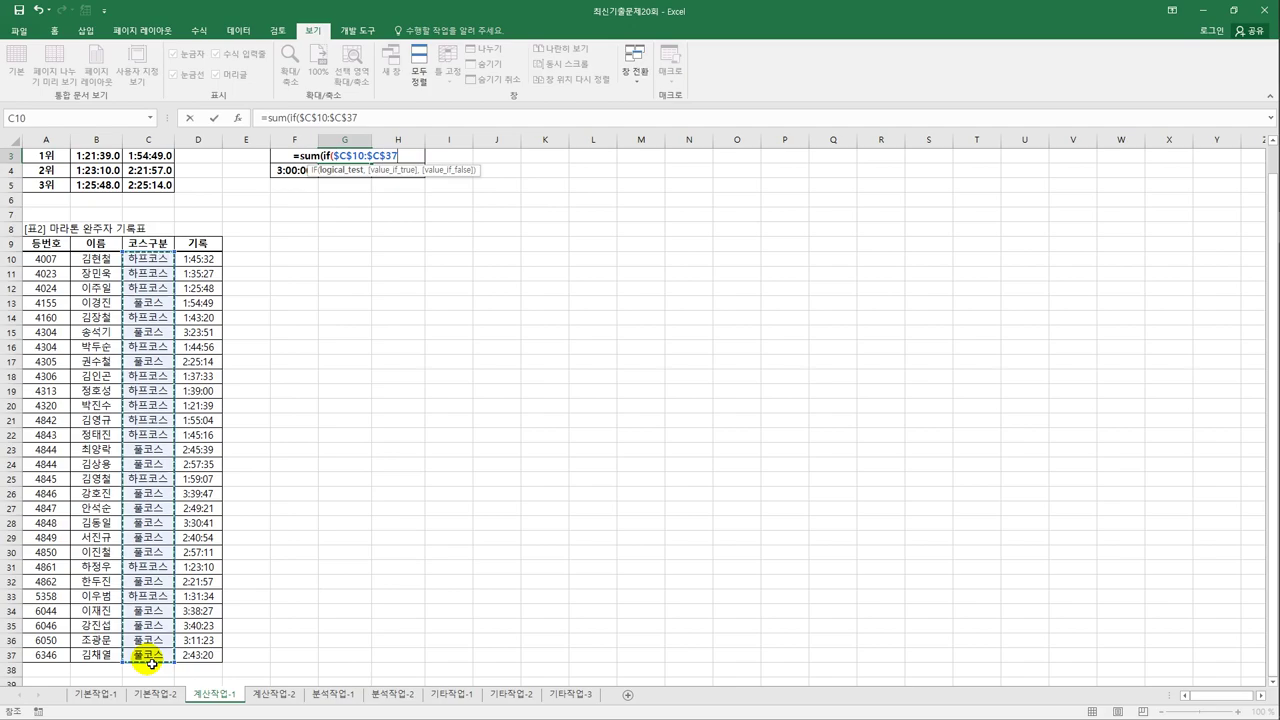
text(=)
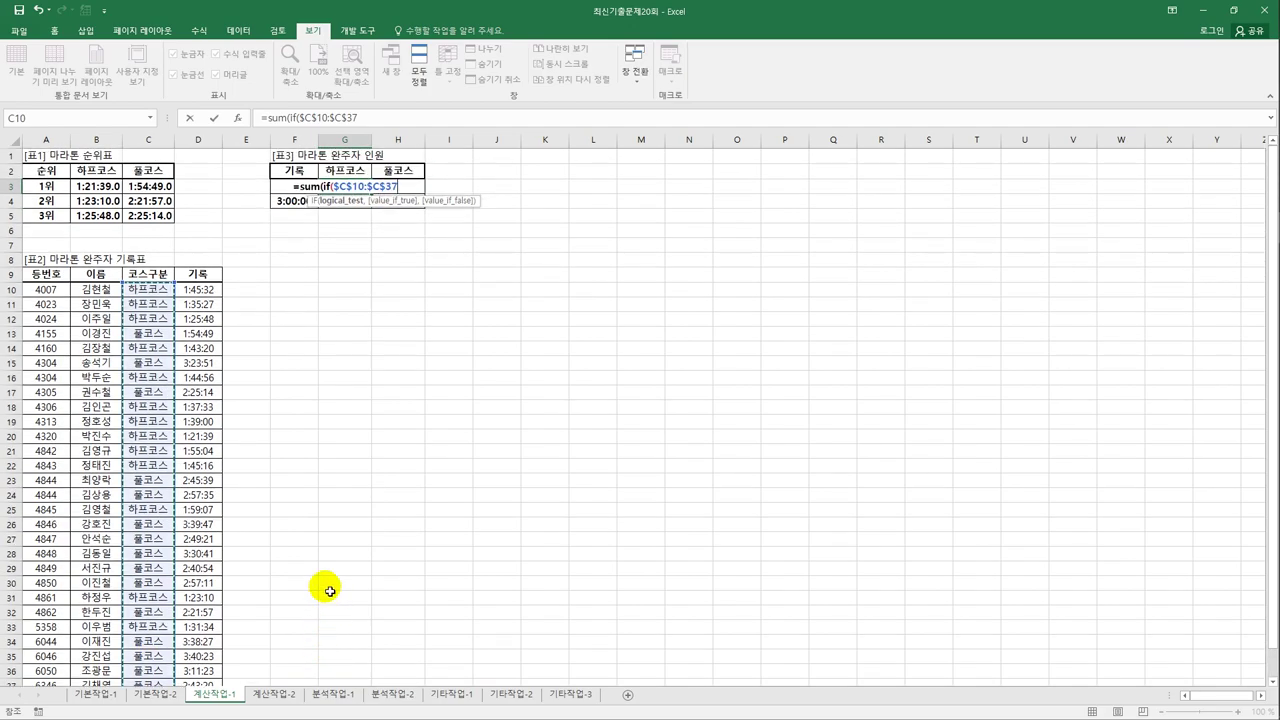
click(352, 170)
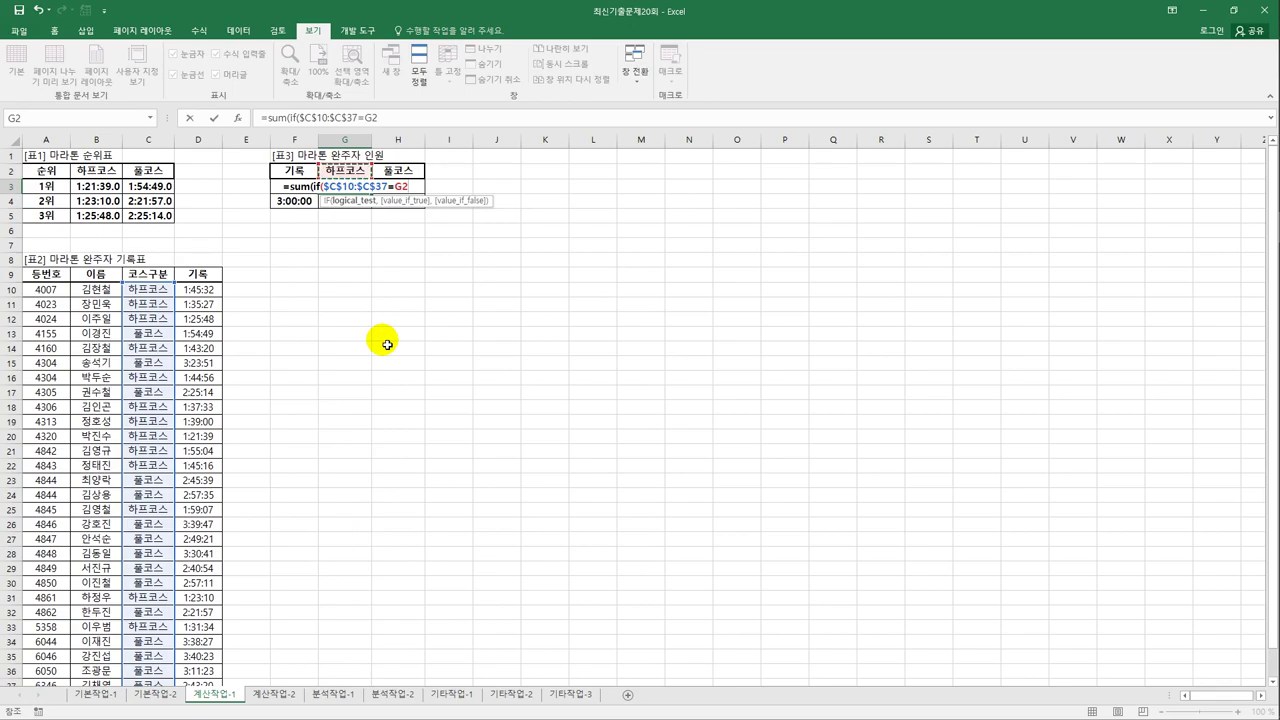
key(F4)
key(F4)
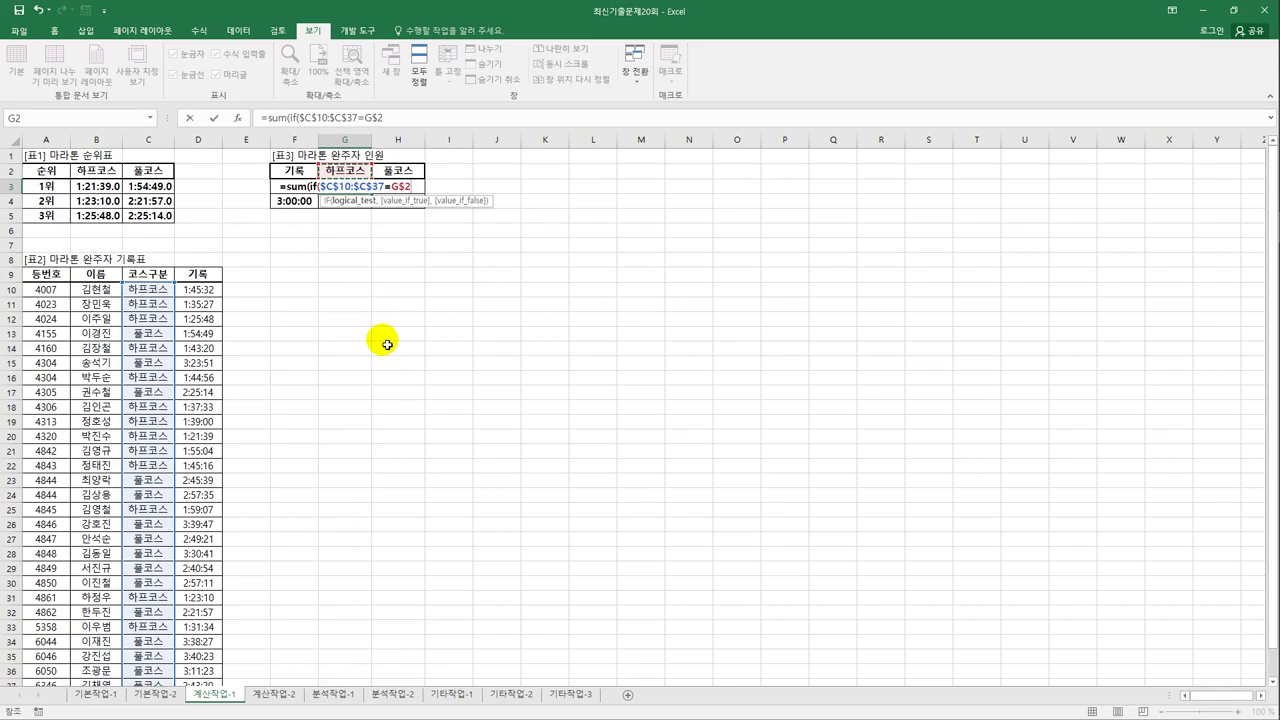
- Enclose the course condition in parentheses and append *( to open a second condition
text())
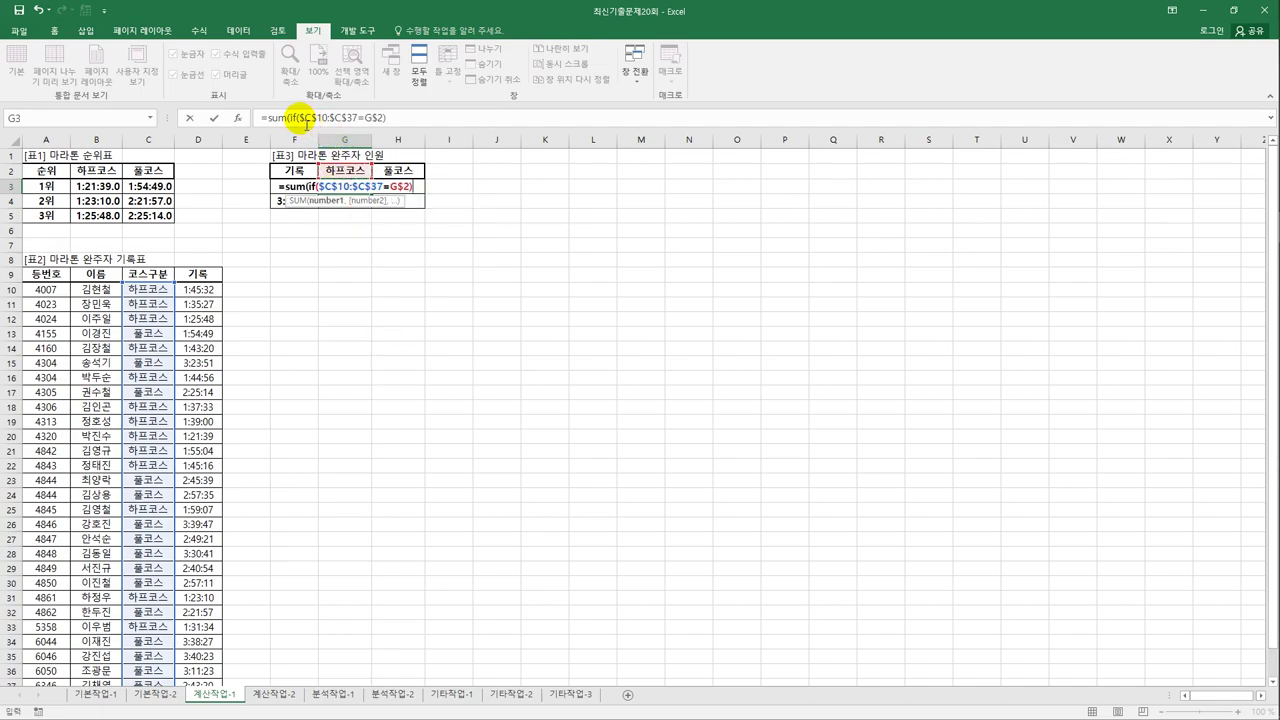
click(272, 118)
text(()
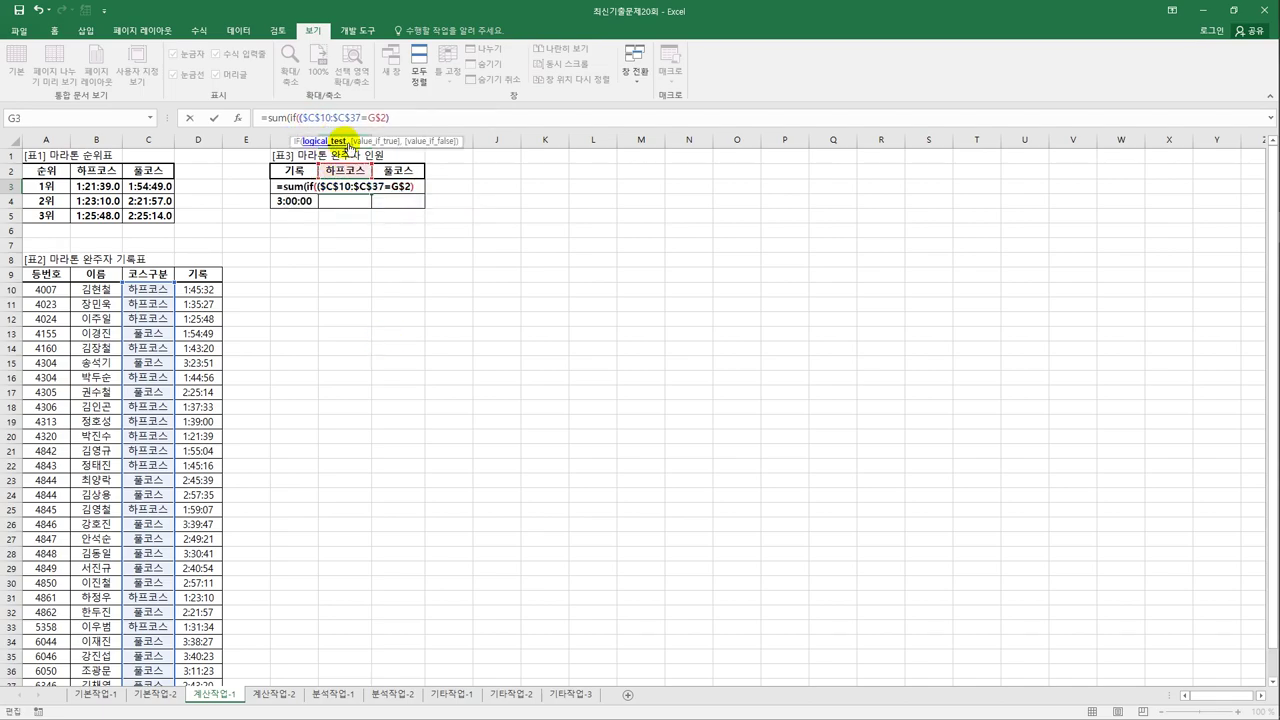
click(435, 119)
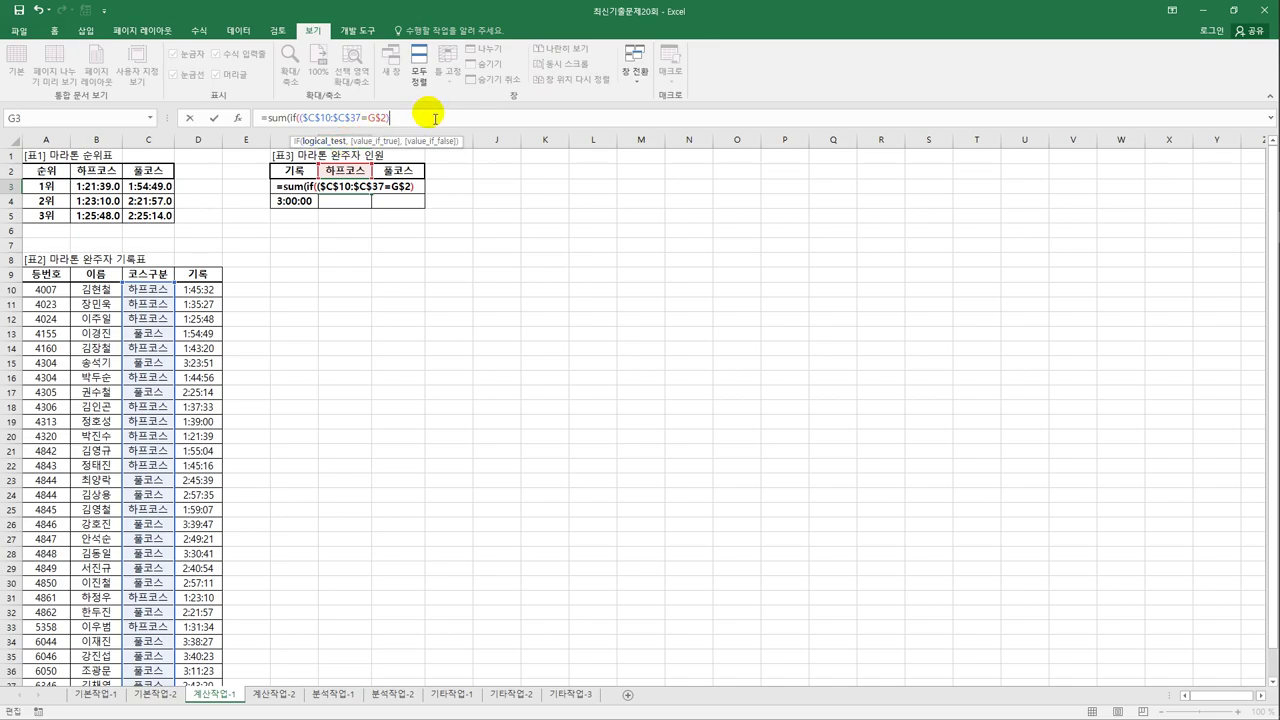
text(*()
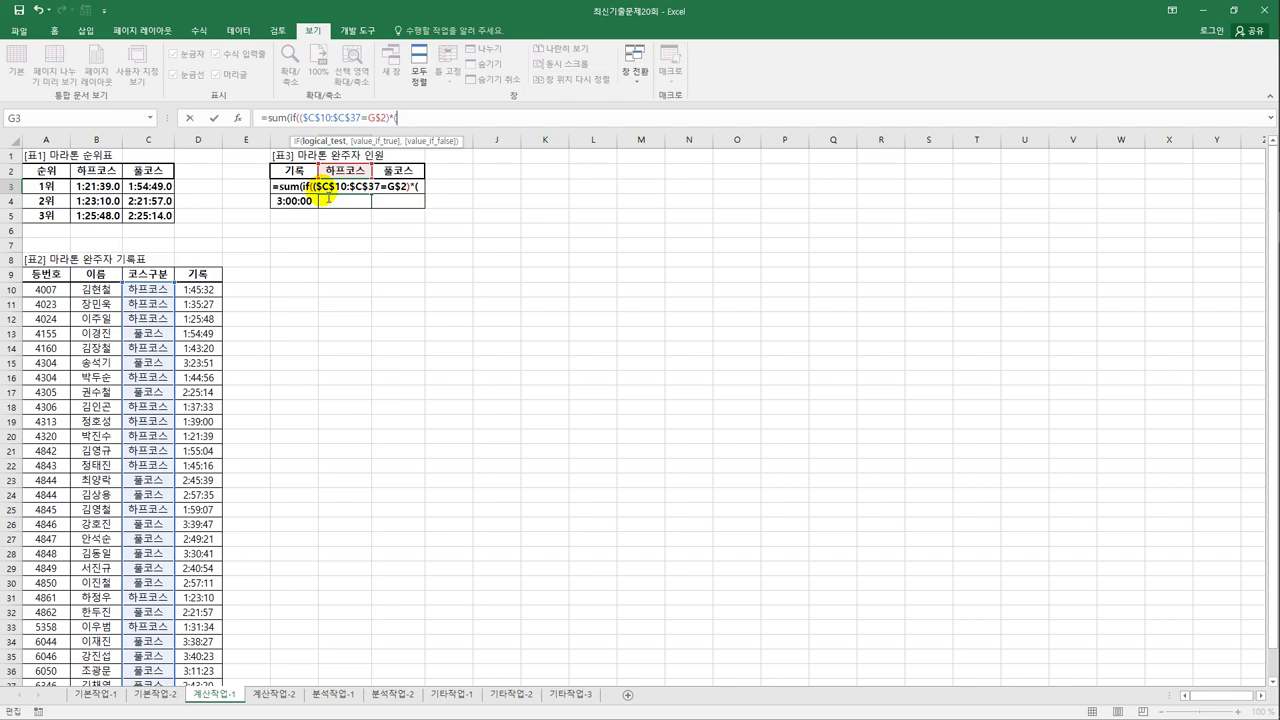
- Build the second condition as $D$10:$D$37<=$F3, fixing only the column of the time-limit cell
drag(210, 297, 186, 657)
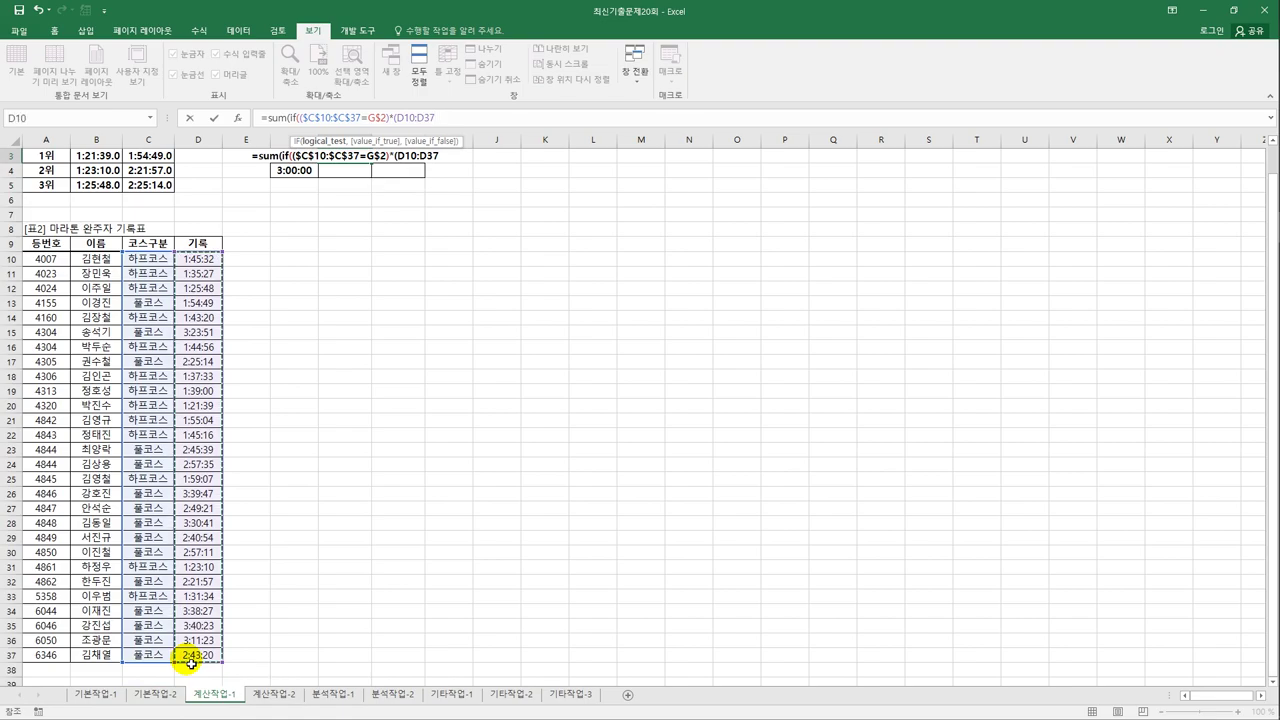
key(F4)
text(<)
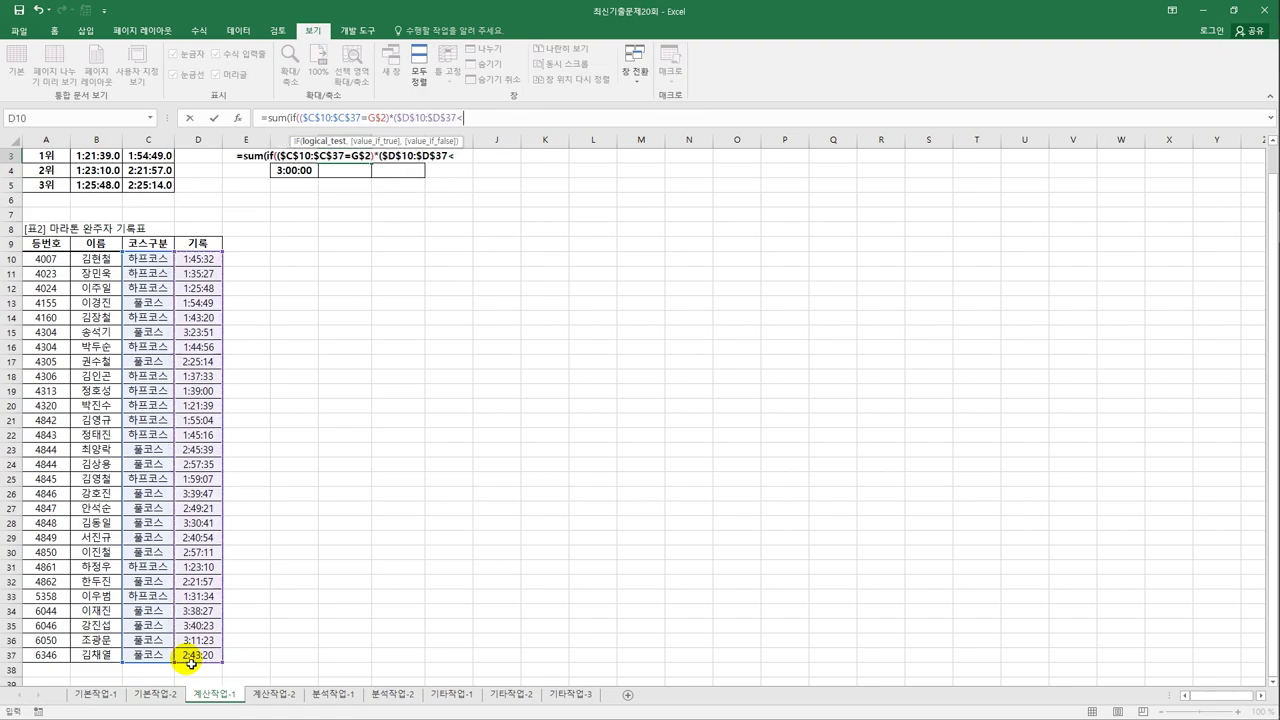
text(=)
key(Right)
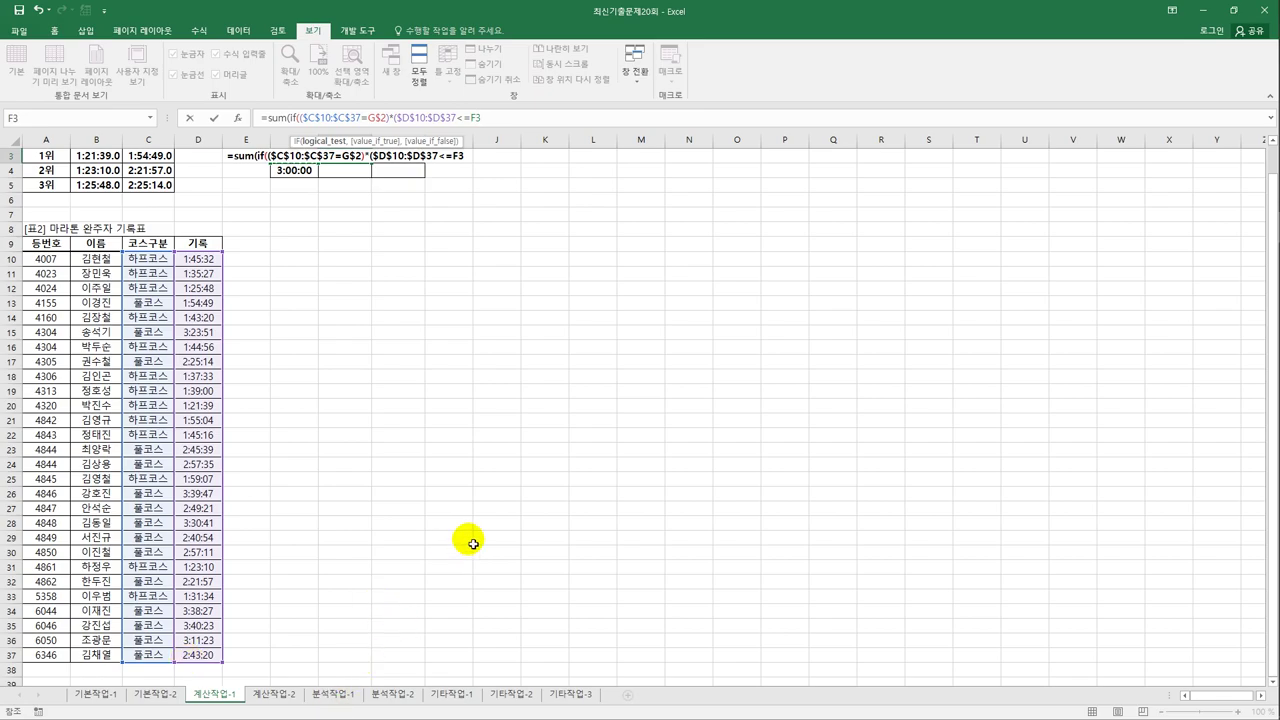
drag(1270, 262, 1273, 220)
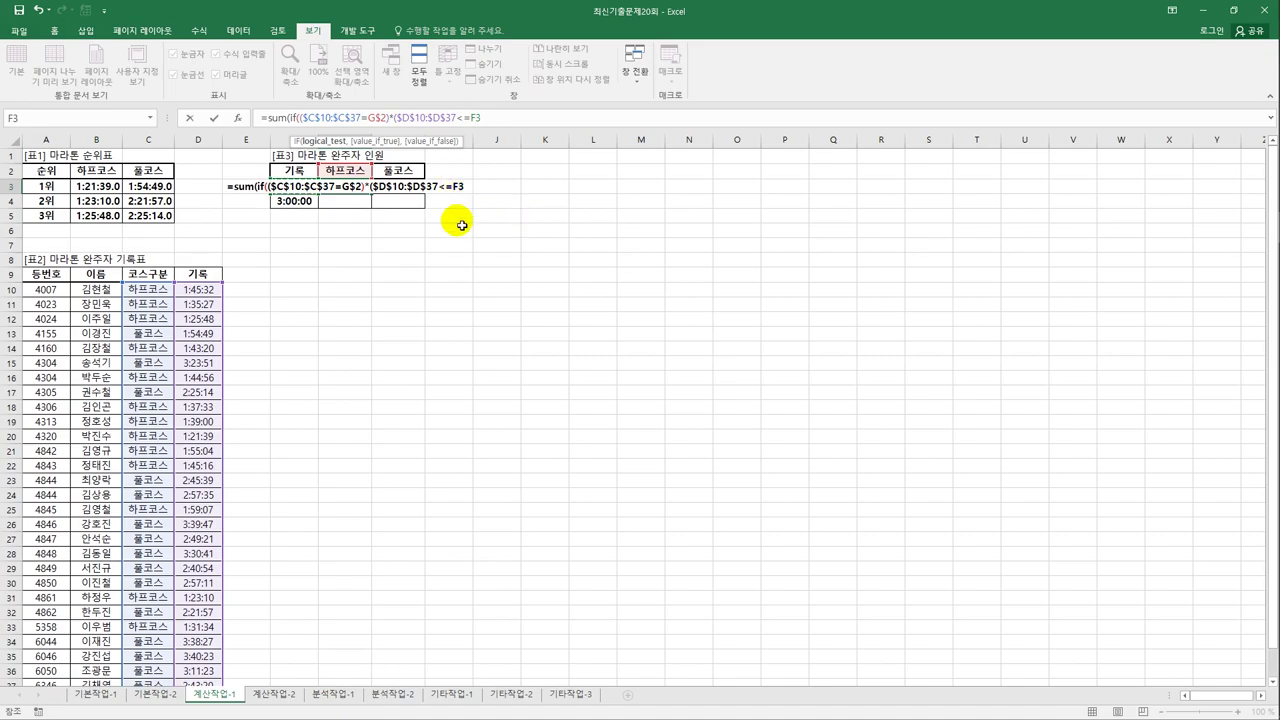
key(F4)
key(F4)
key(F4)
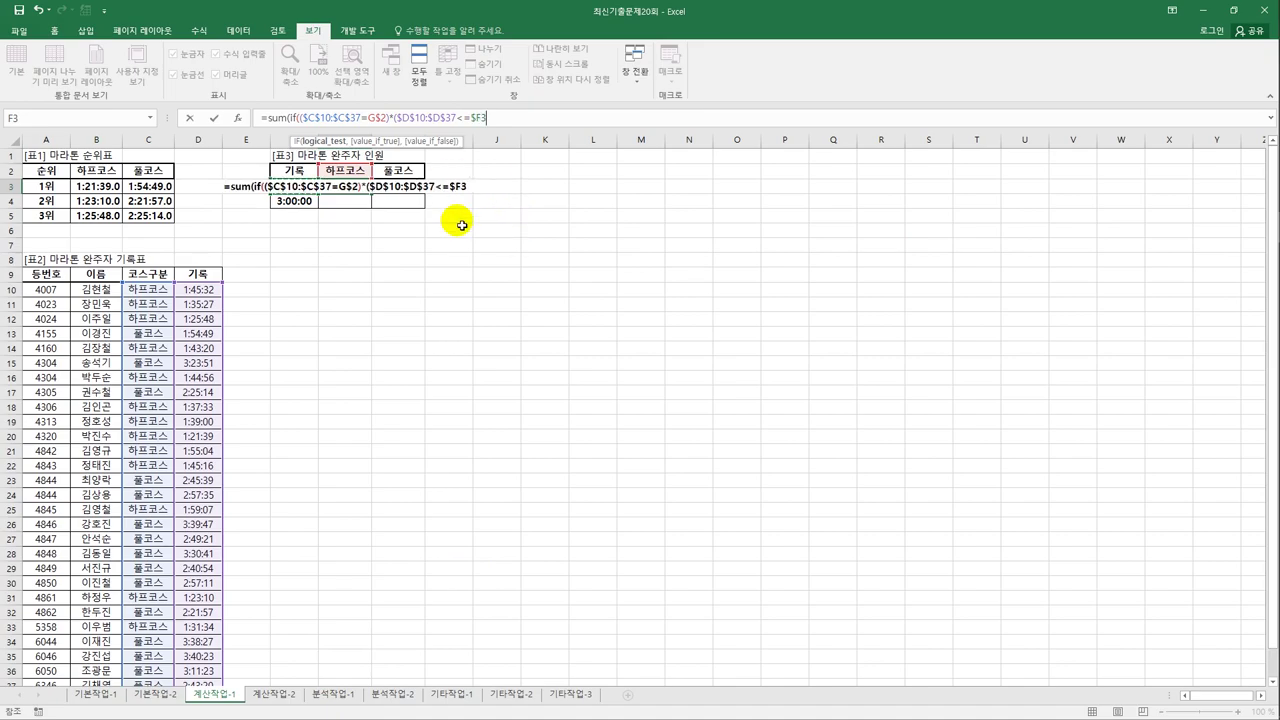
- Close the second condition, use 1 as the IF's true value, and close both functions
text(),)
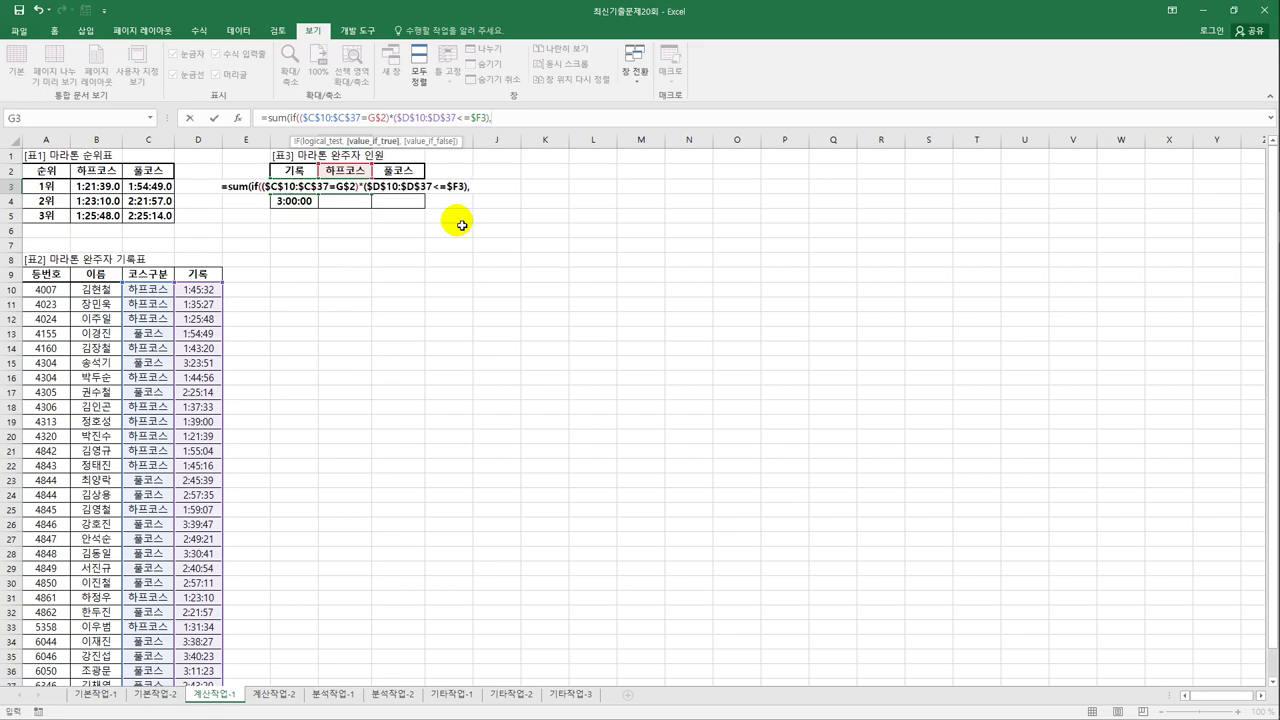
text(1))
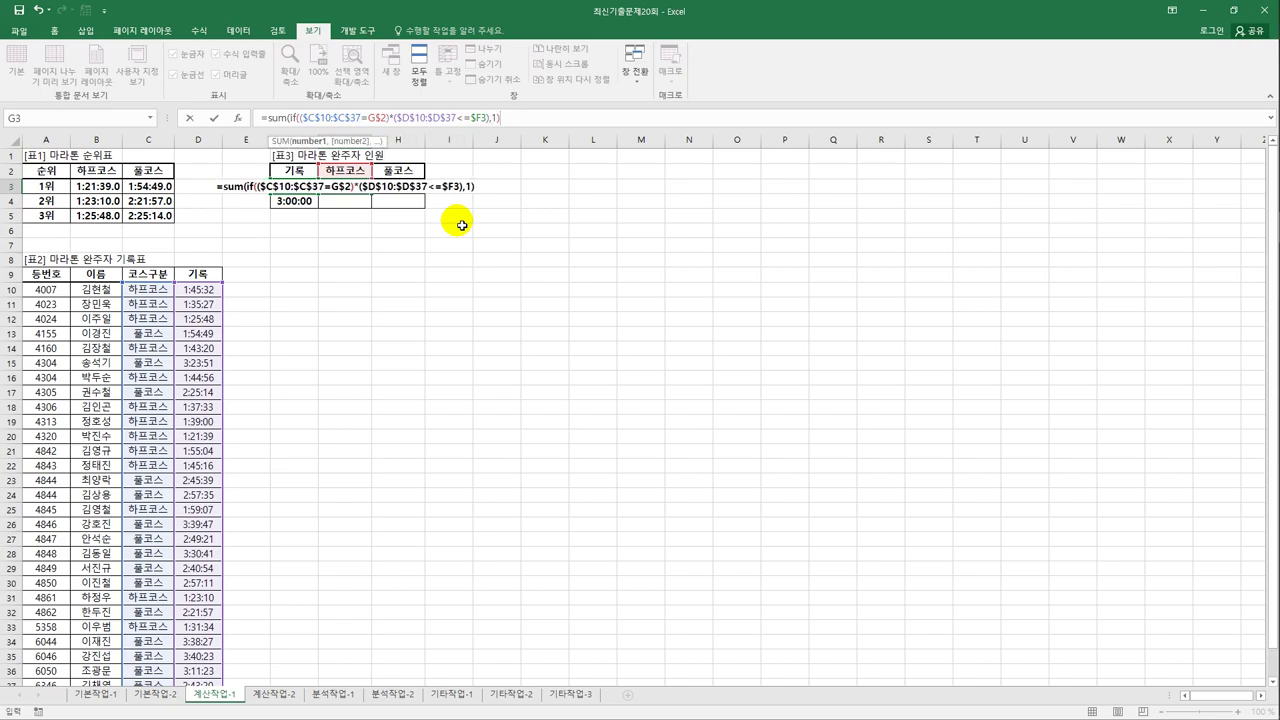
text())
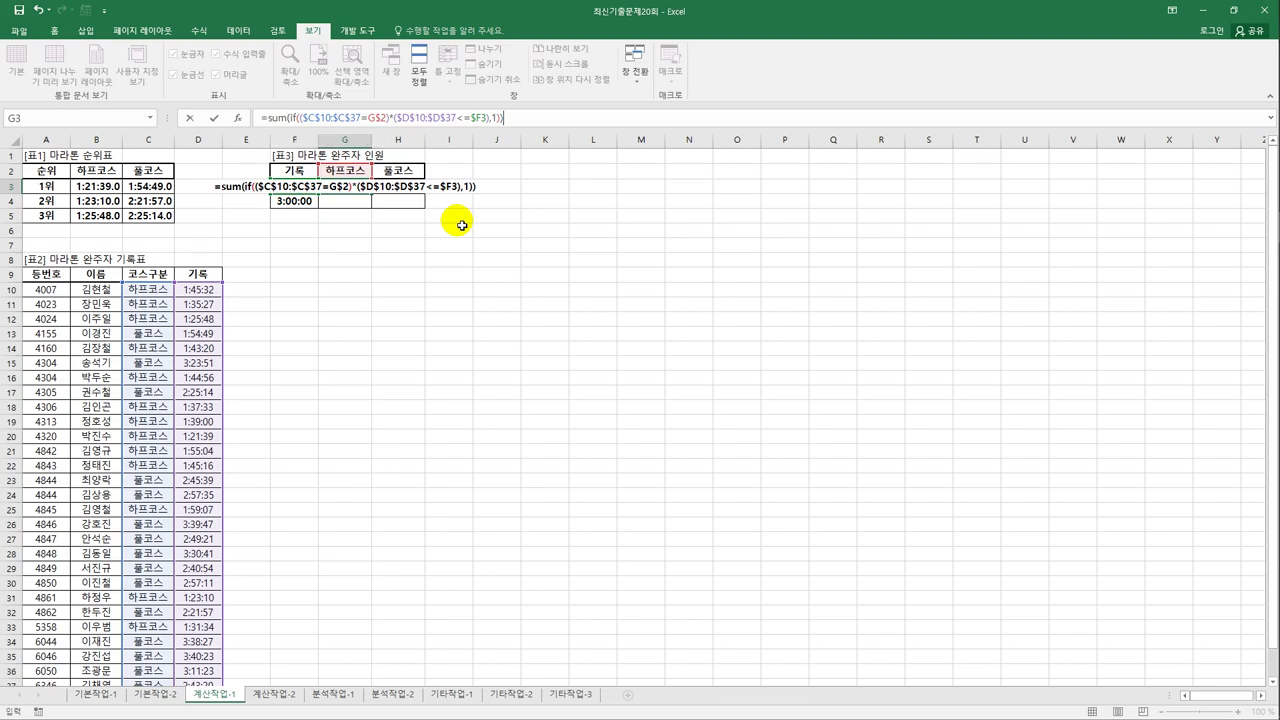
- Append &"명" to the formula, enter it as an array formula, and fill it across table 3 through H4
text(&")
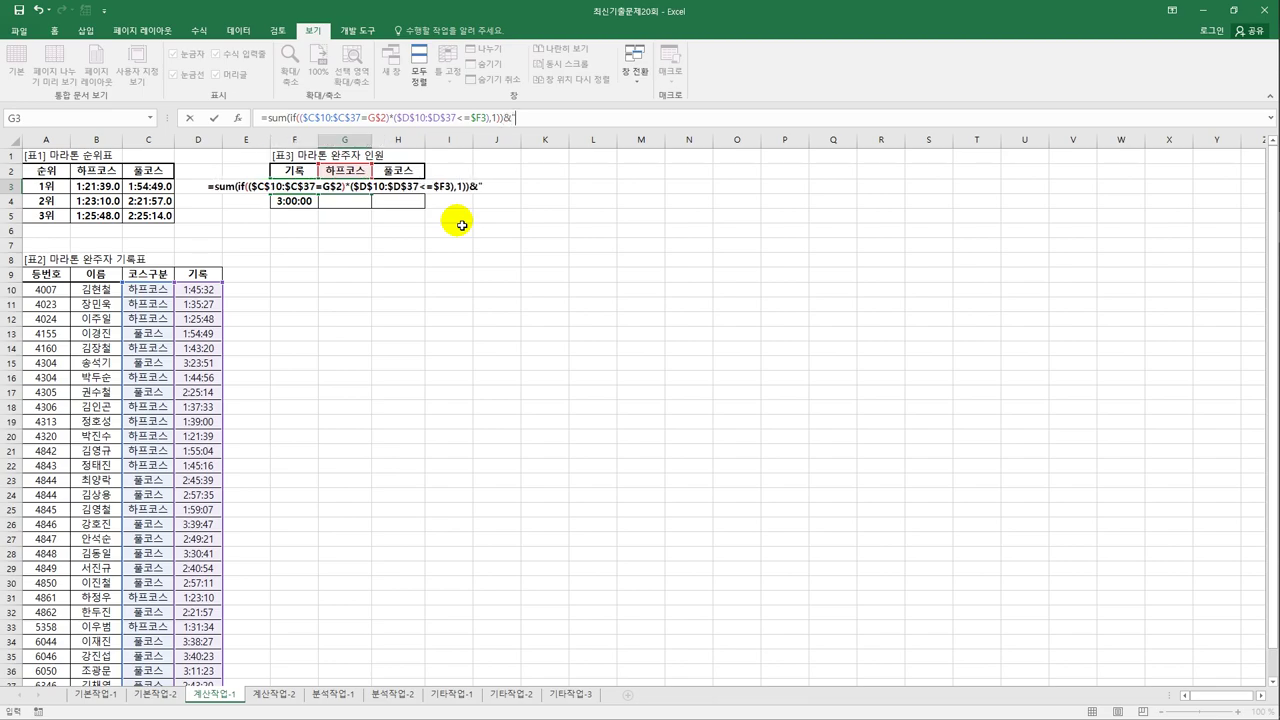
text(ㅇ")
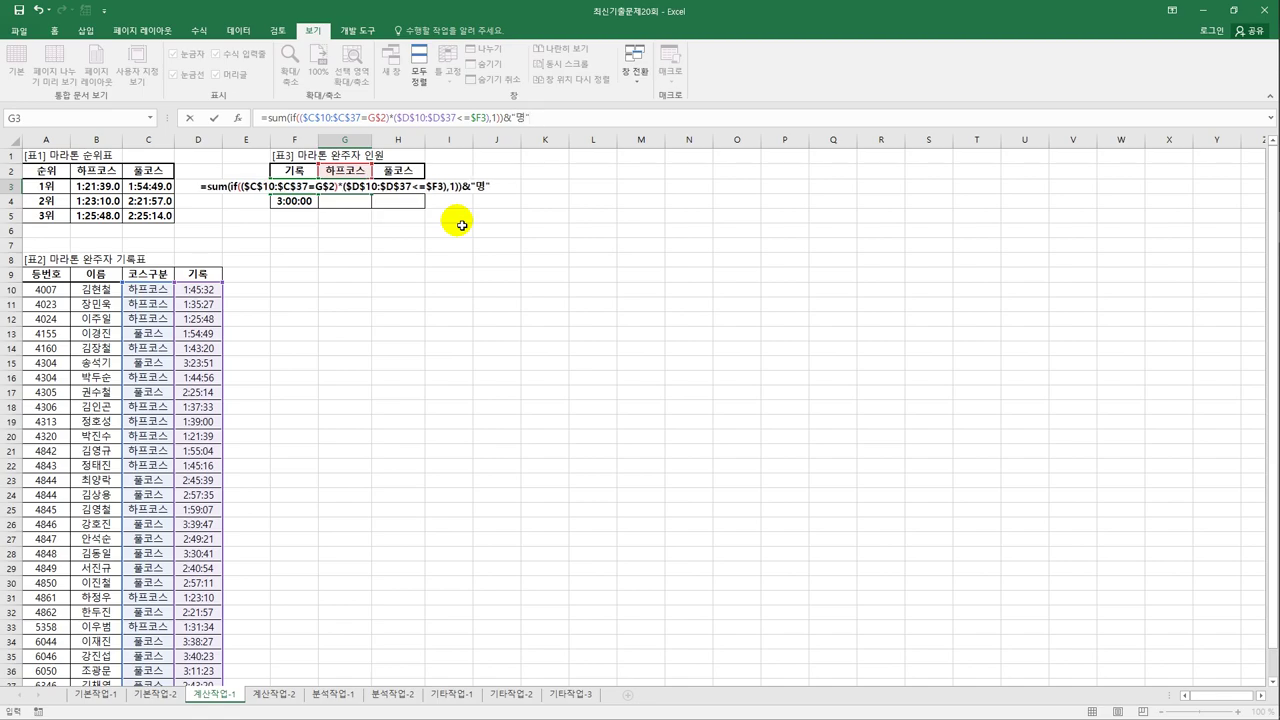
key(ctrl+shift+Return)
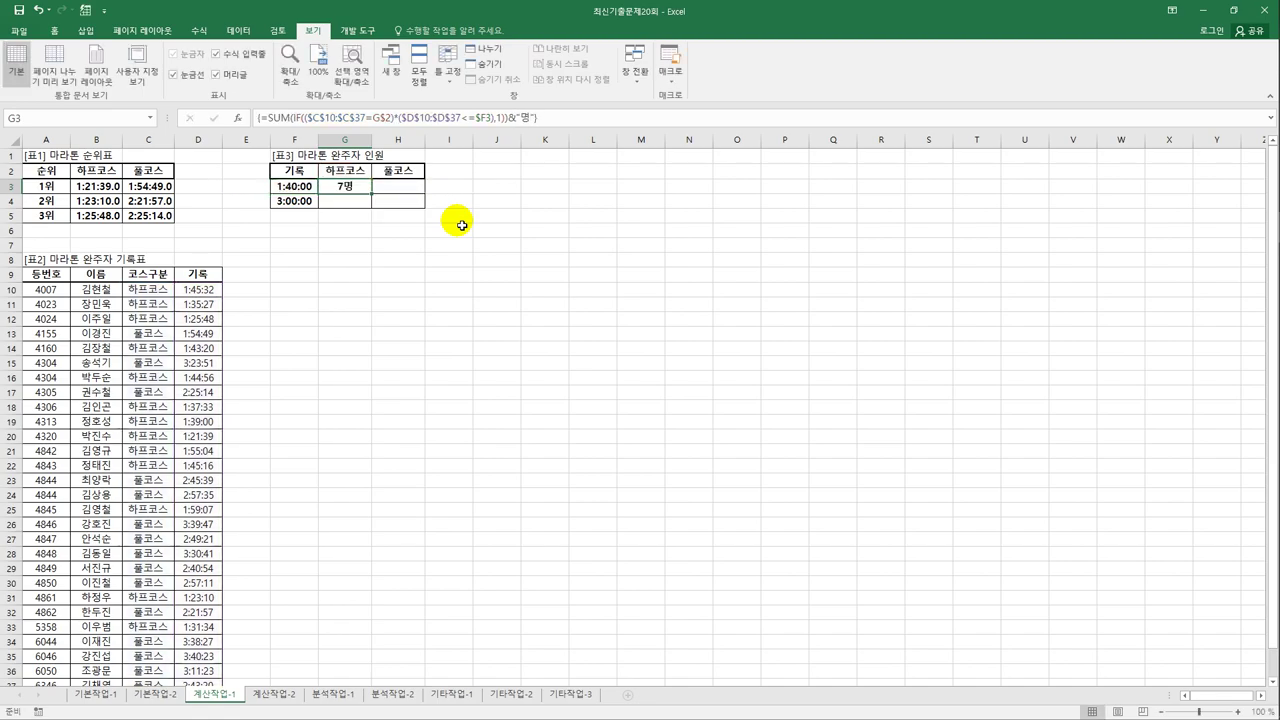
drag(372, 193, 410, 211)
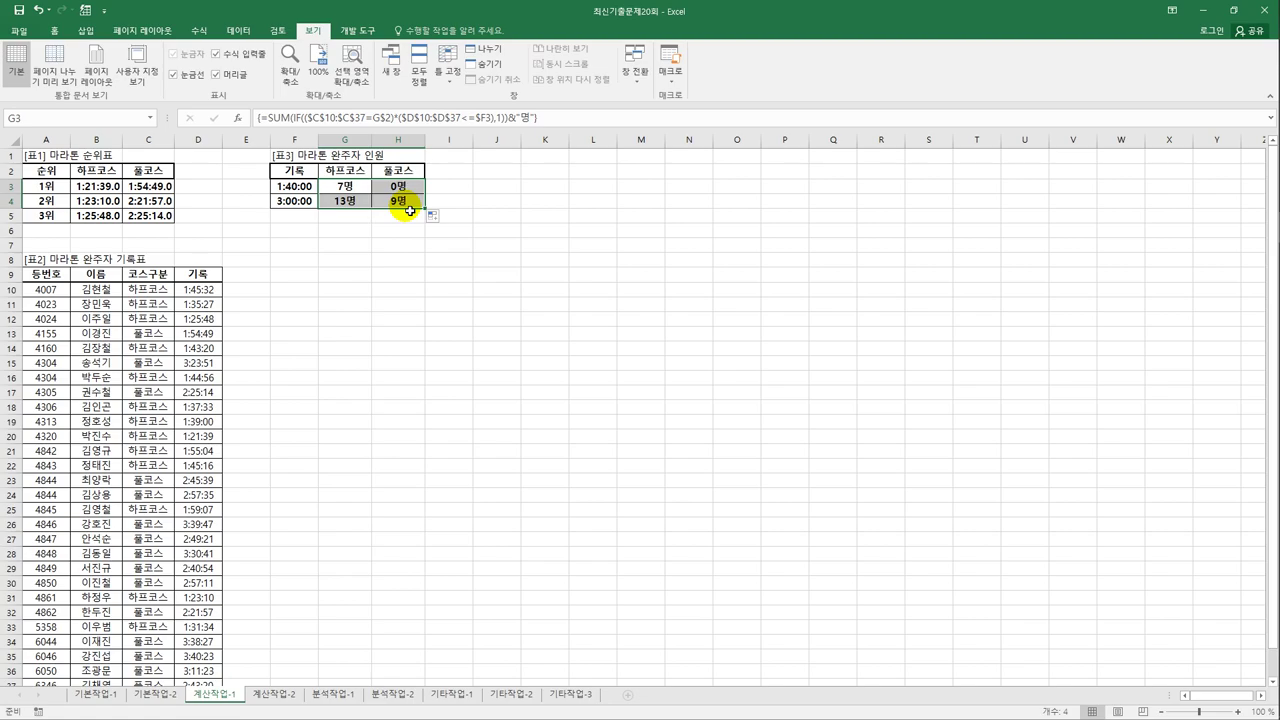
- Examine the course and record conditions in G3's array formula, including their ranges and comparison cells
click(350, 188)
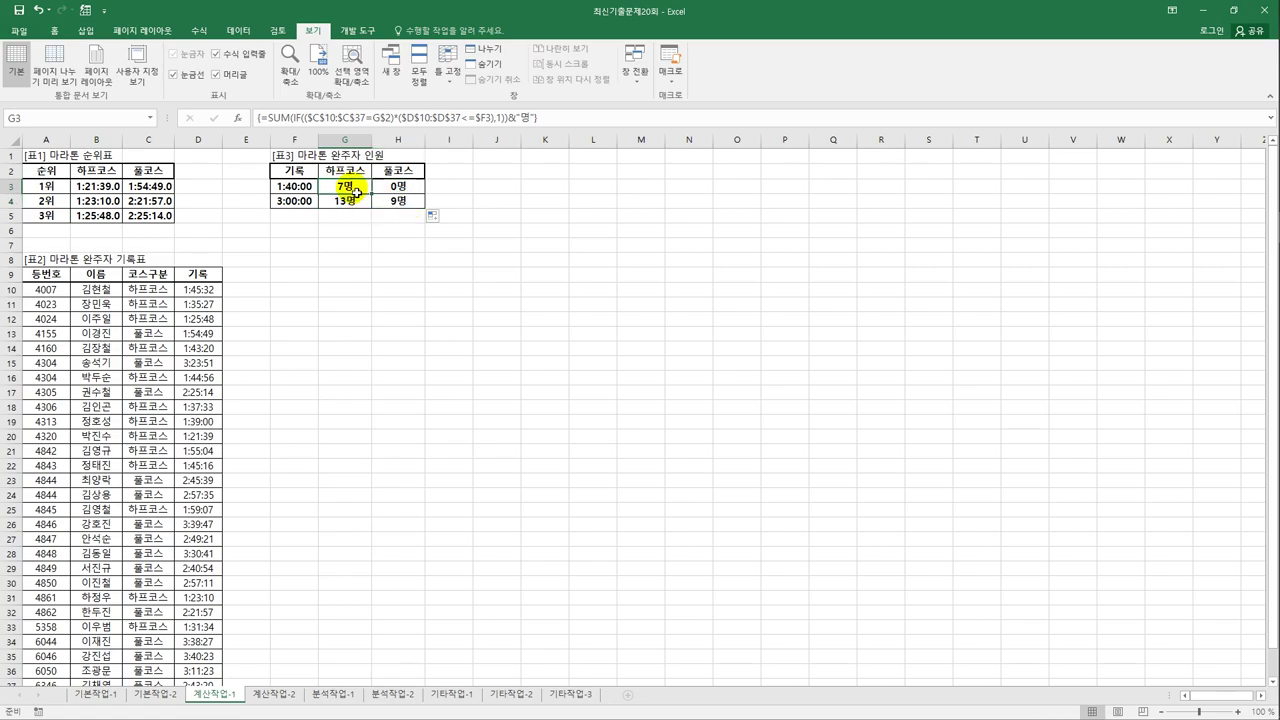
click(368, 118)
drag(306, 118, 366, 118)
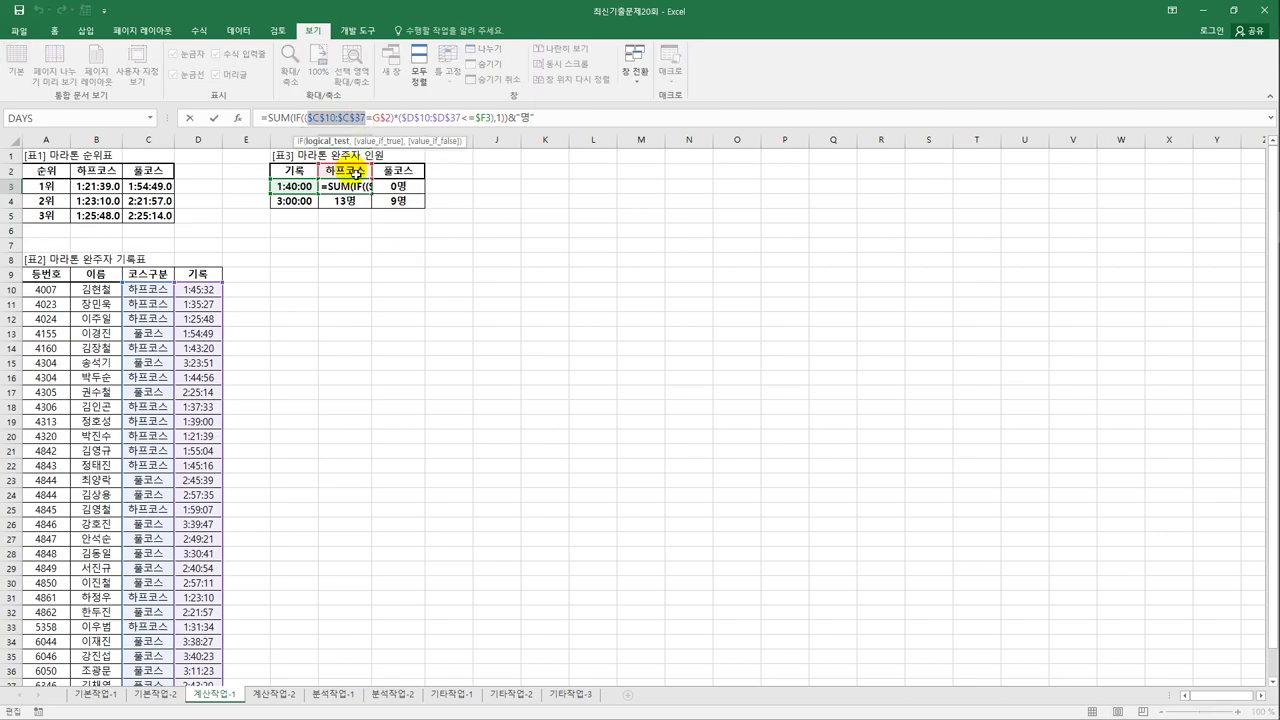
drag(401, 118, 466, 119)
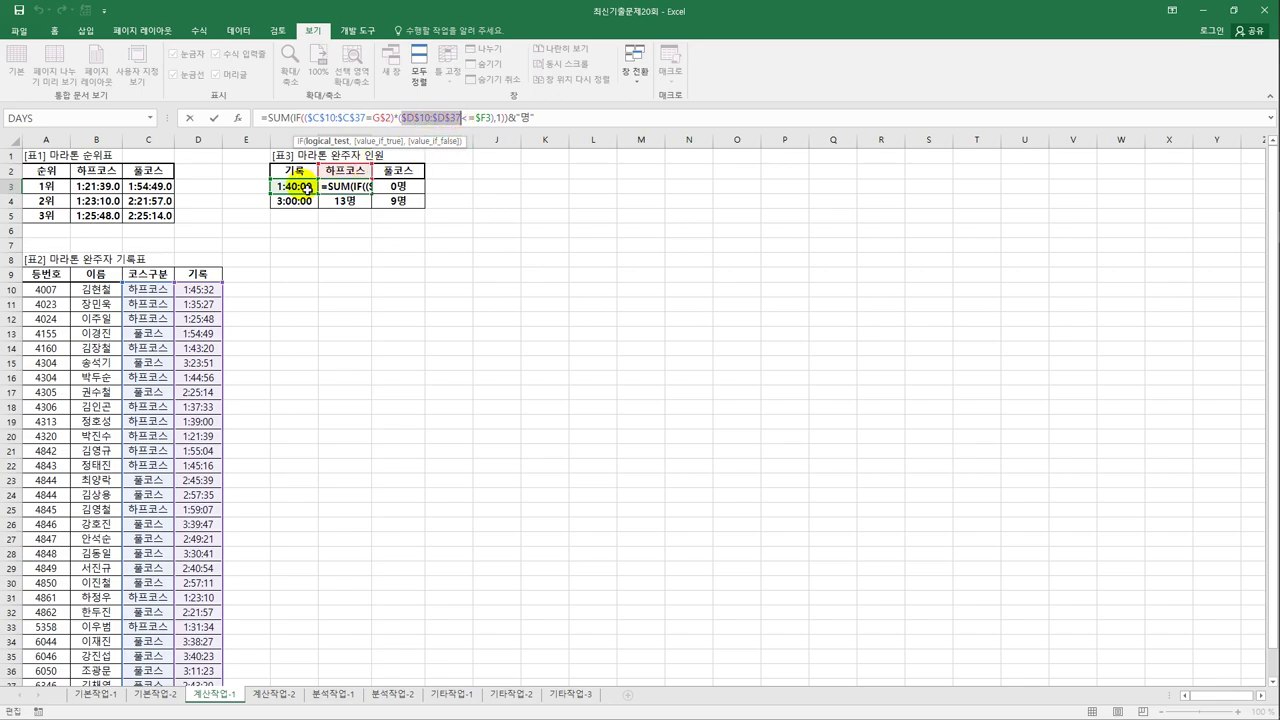
text(<)
drag(475, 118, 493, 120)
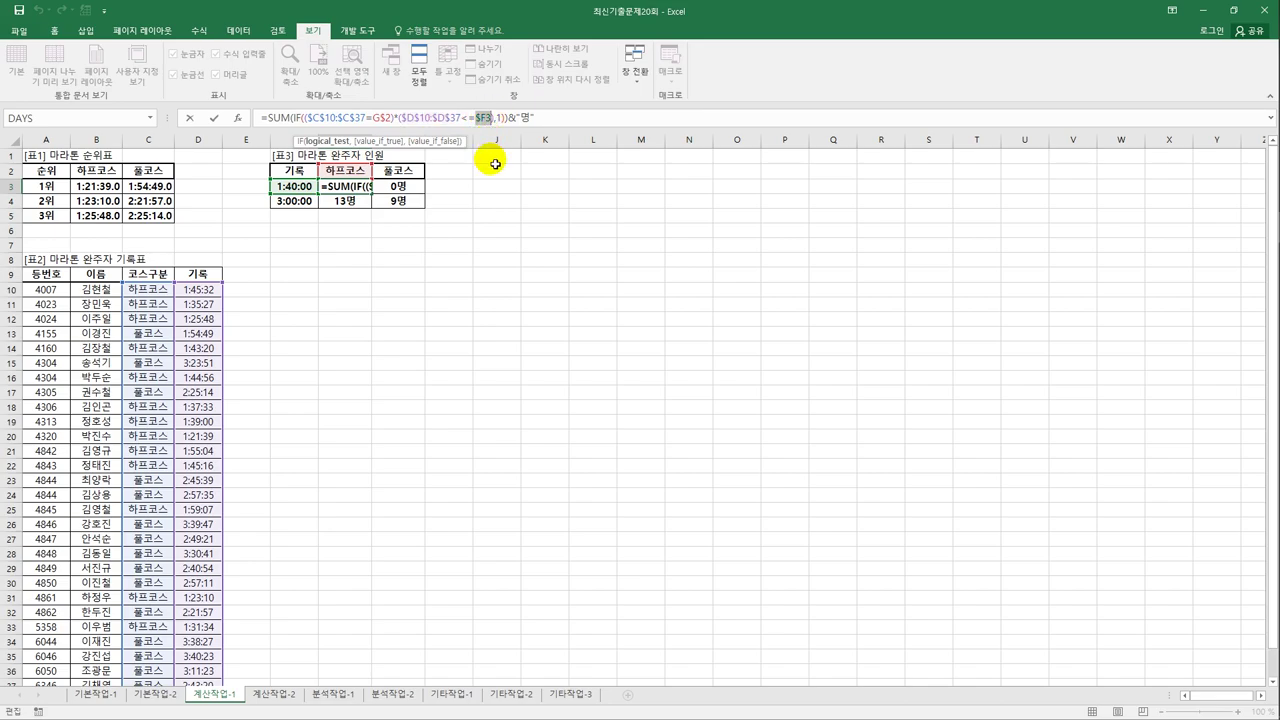
click(547, 124)
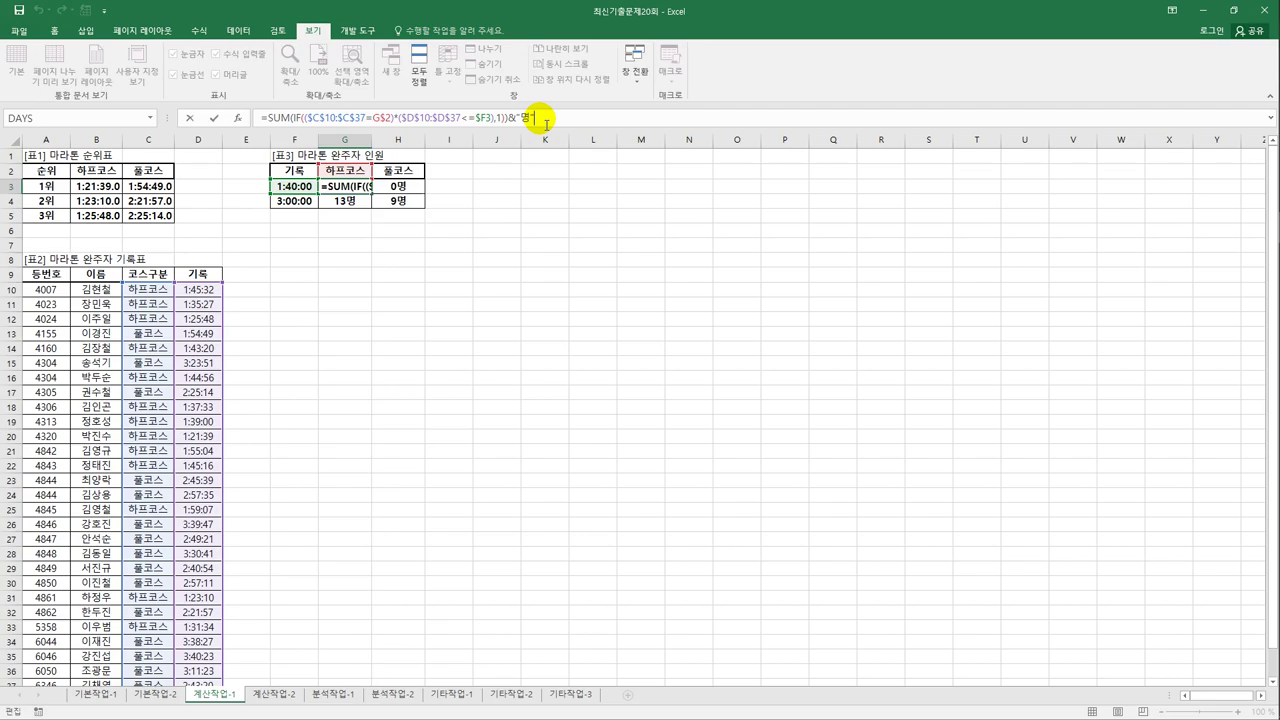
key(ctrl+shift+Return)
- On sheet 계산작업-2, extract the department code from the student number in C3 with =MID(B3,5,2)
click(273, 694)
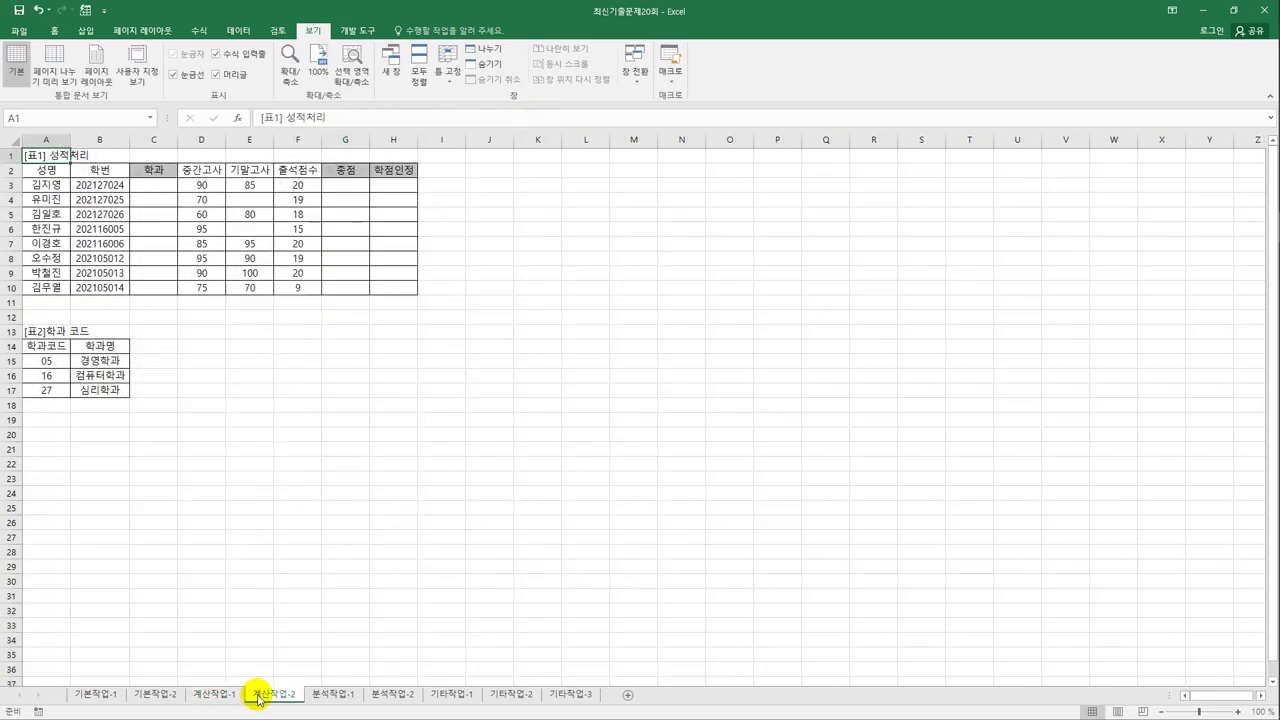
click(156, 186)
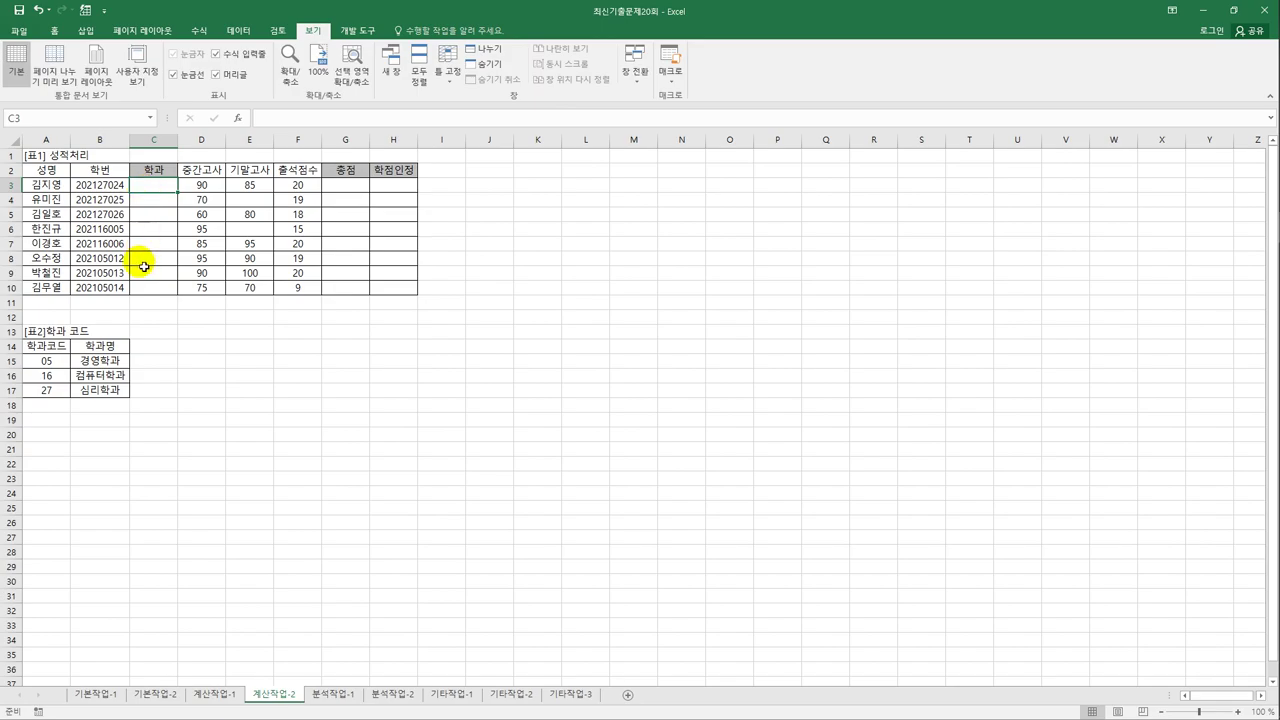
drag(88, 184, 104, 288)
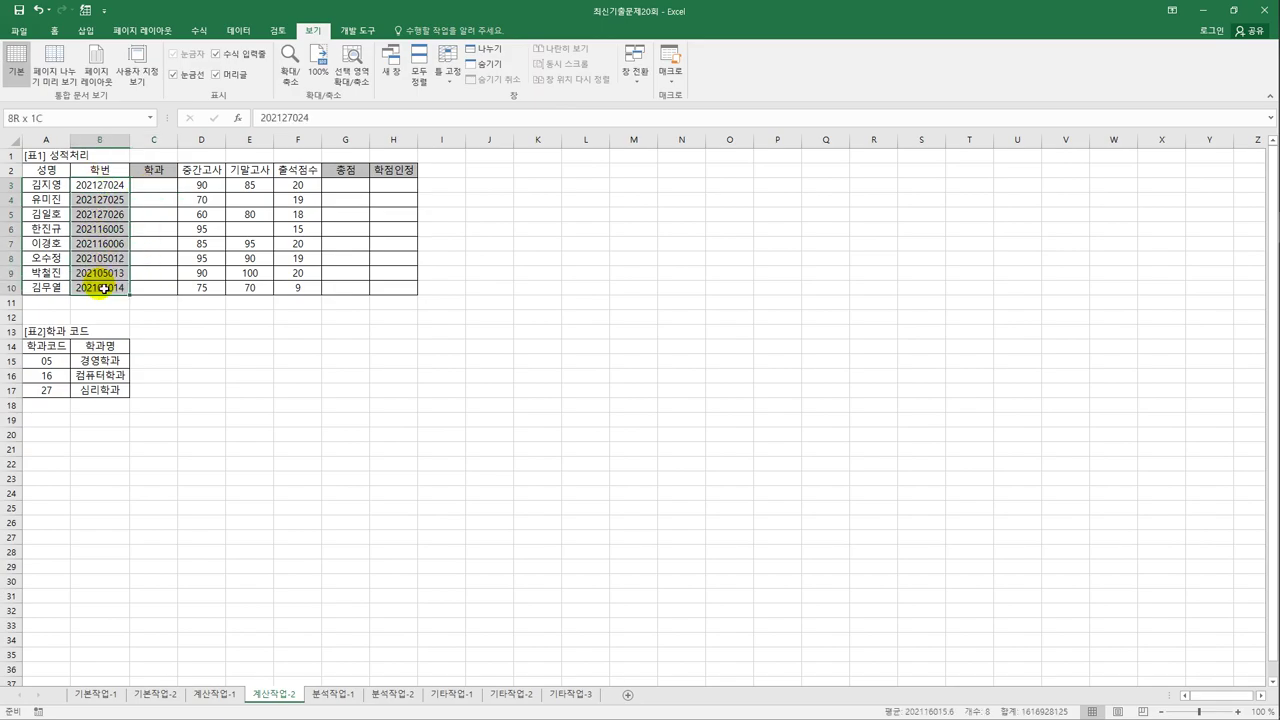
click(151, 186)
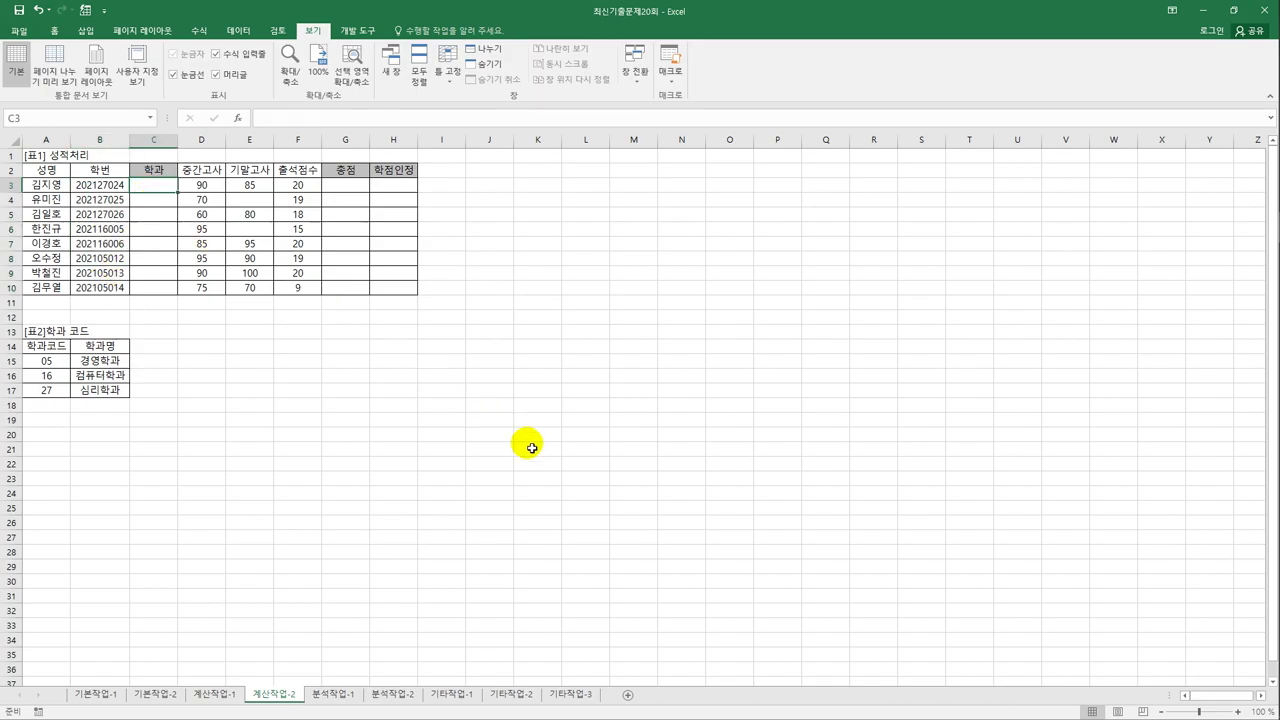
text(=)
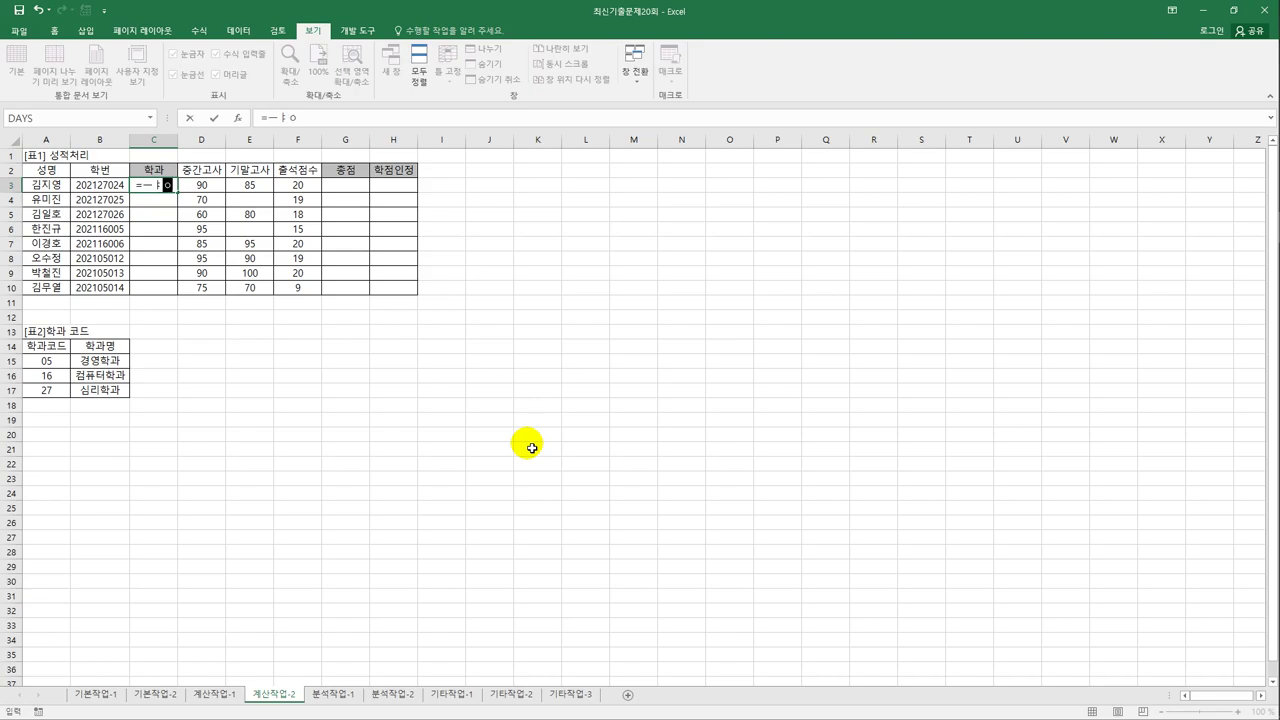
text(mid()
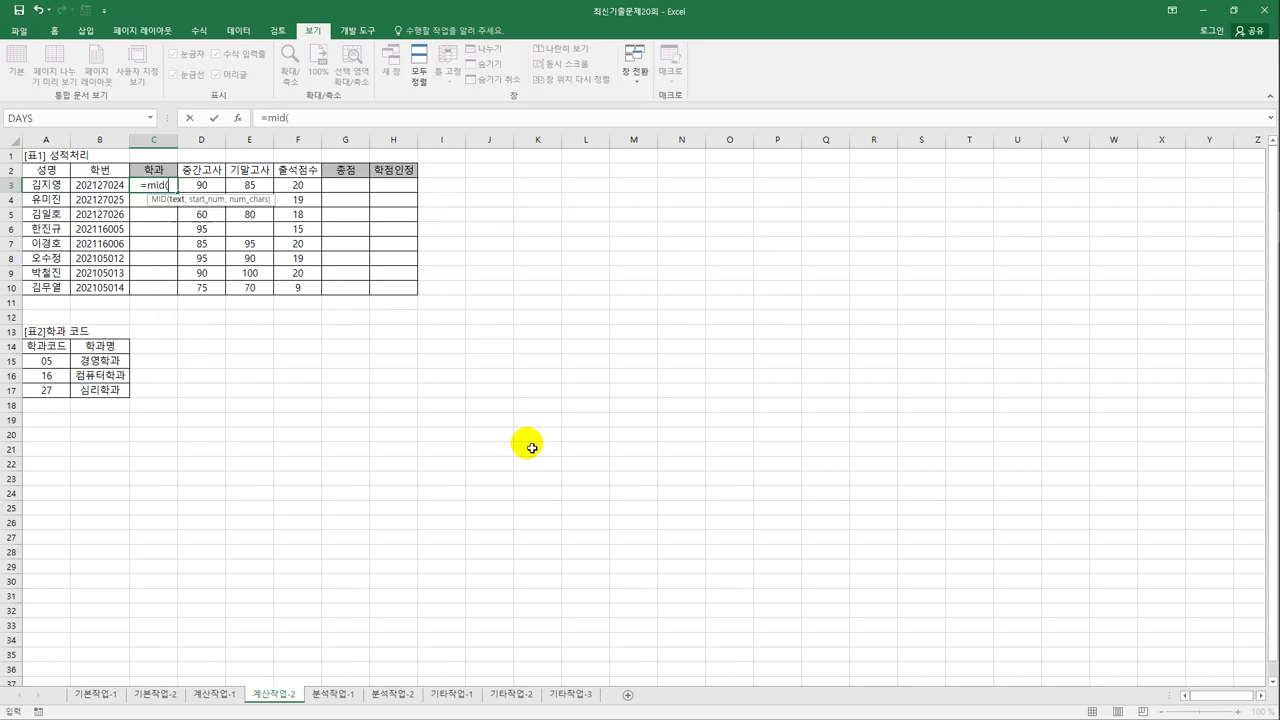
key(Left)
text(,5,2))
key(ctrl+Return)
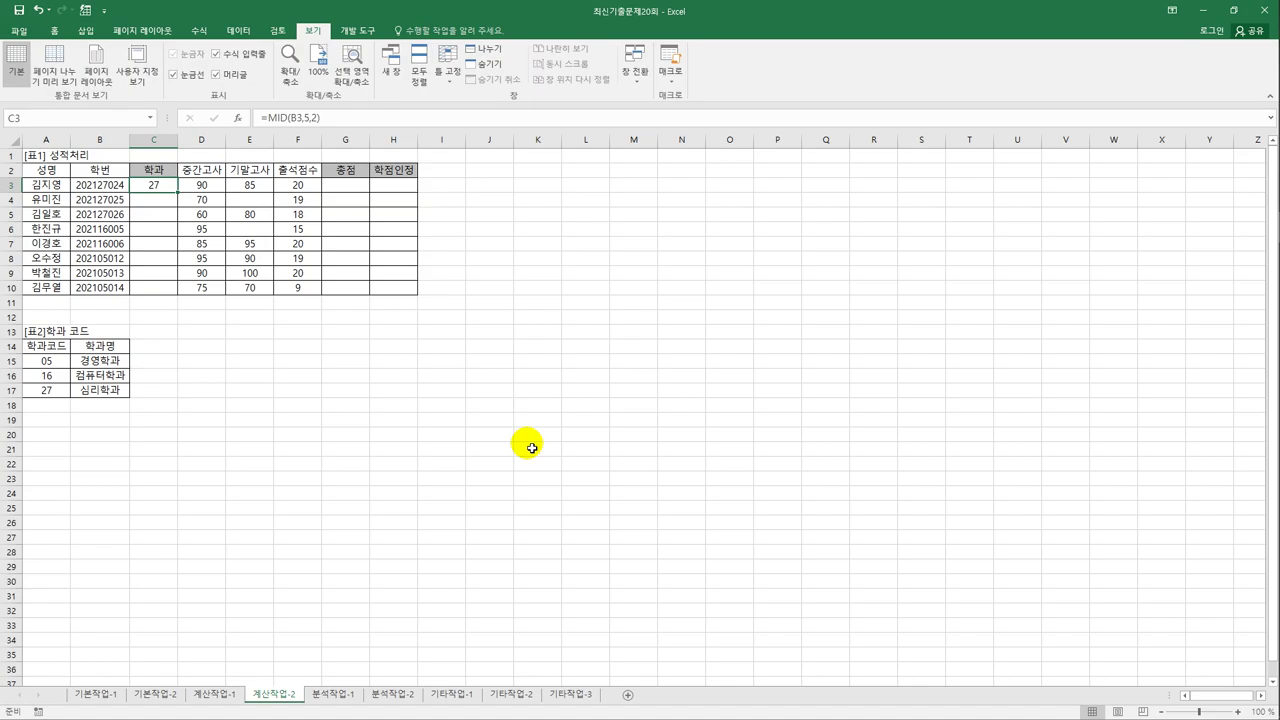
- Wrap C3's MID formula in VLOOKUP as its lookup value, with the department code table $A$15:$B$17 as the absolute lookup range
drag(47, 362, 45, 403)
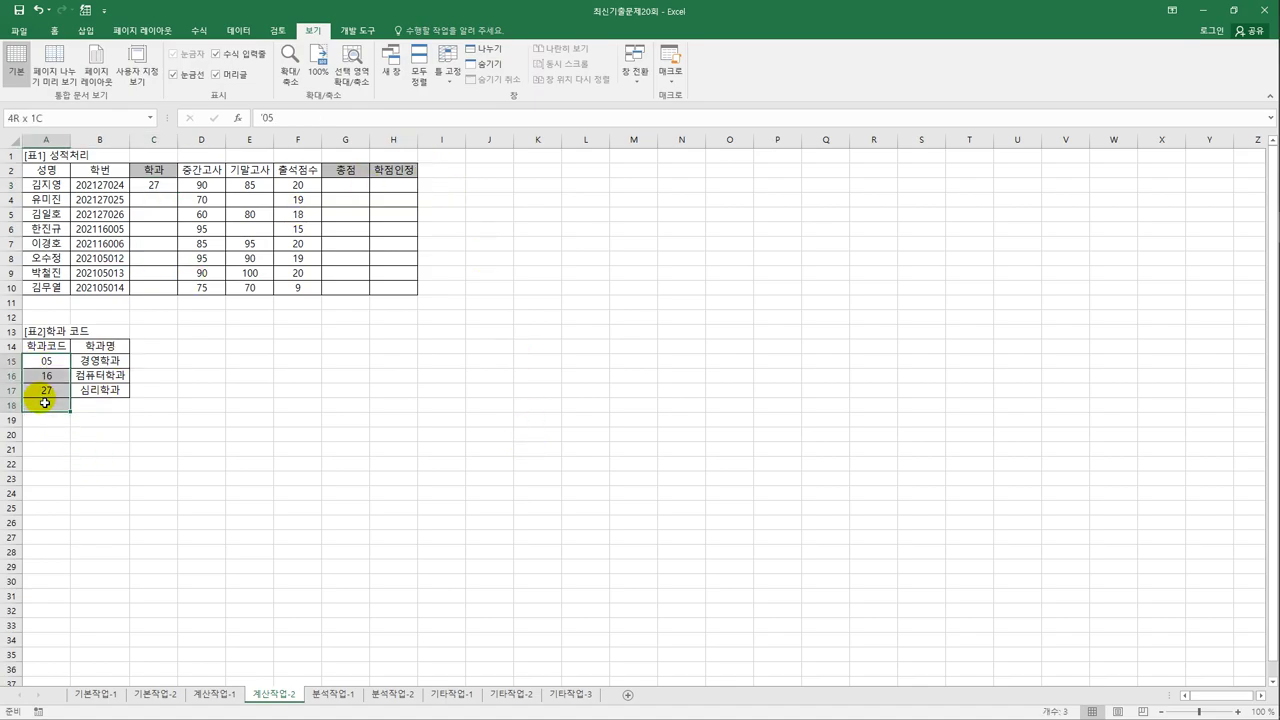
drag(82, 362, 100, 390)
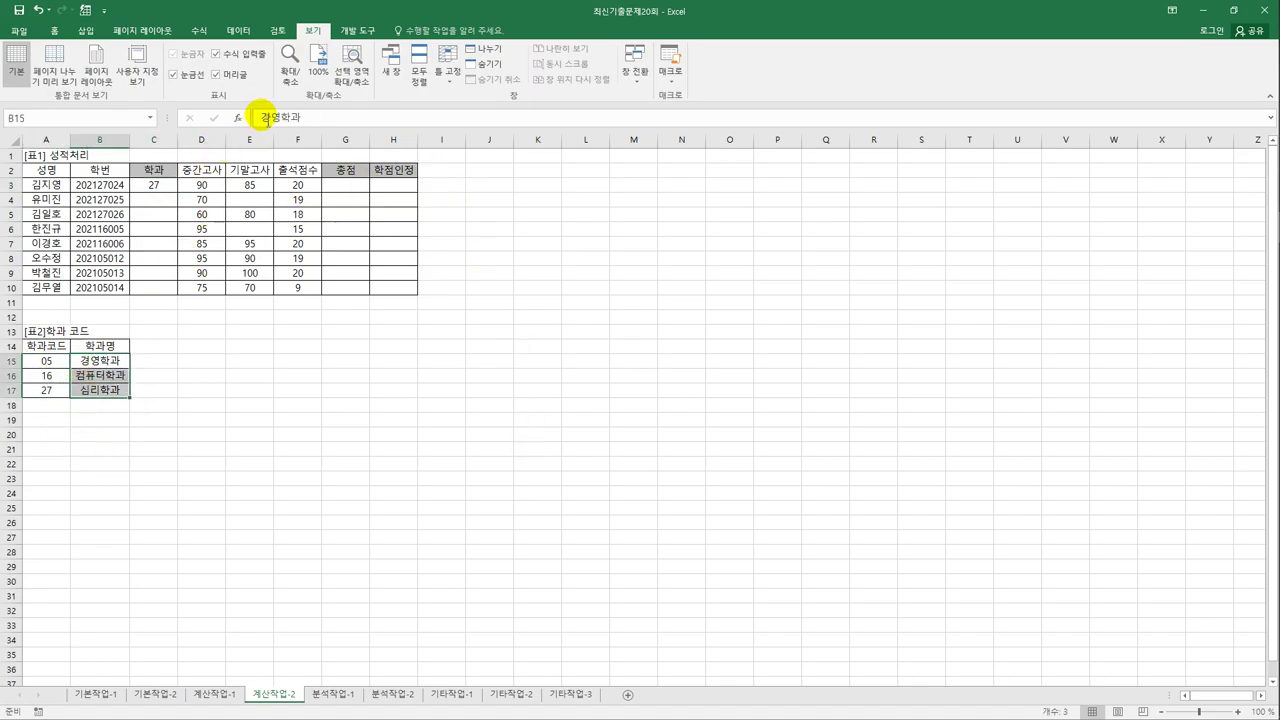
click(150, 184)
click(268, 118)
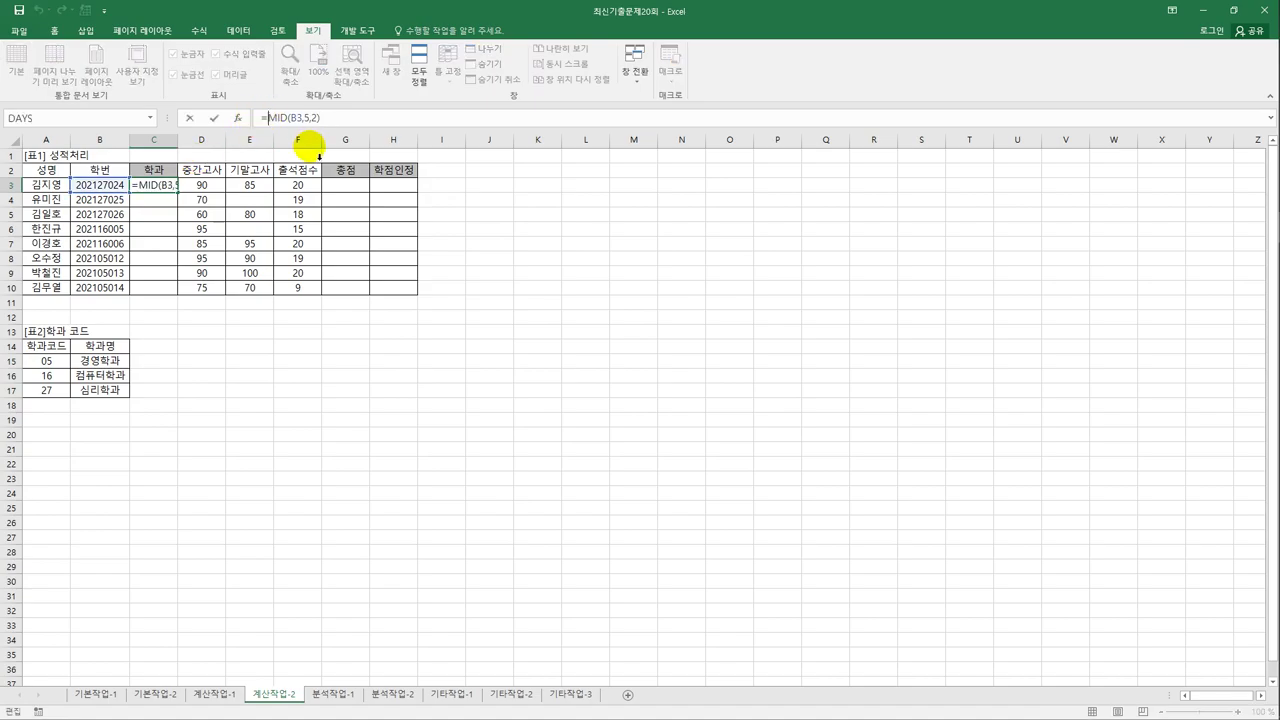
text(VLOOKUP()
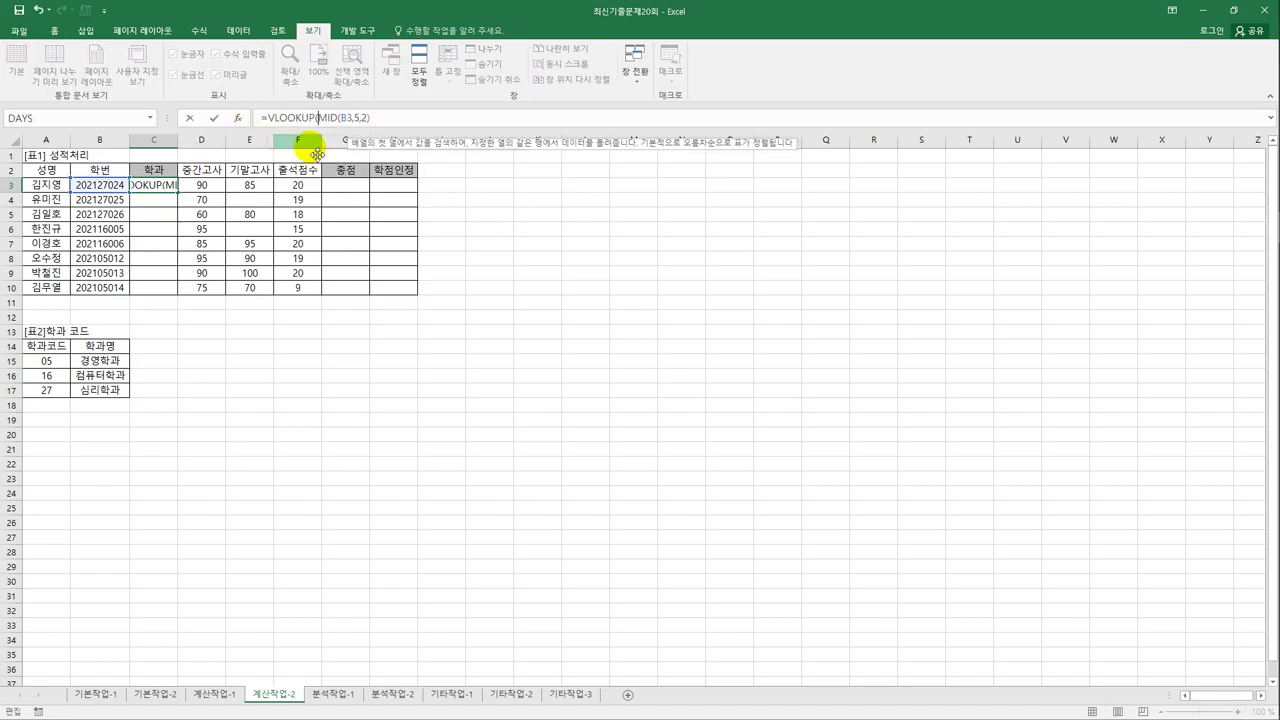
click(385, 120)
text(,)
drag(58, 360, 89, 392)
key(F4)
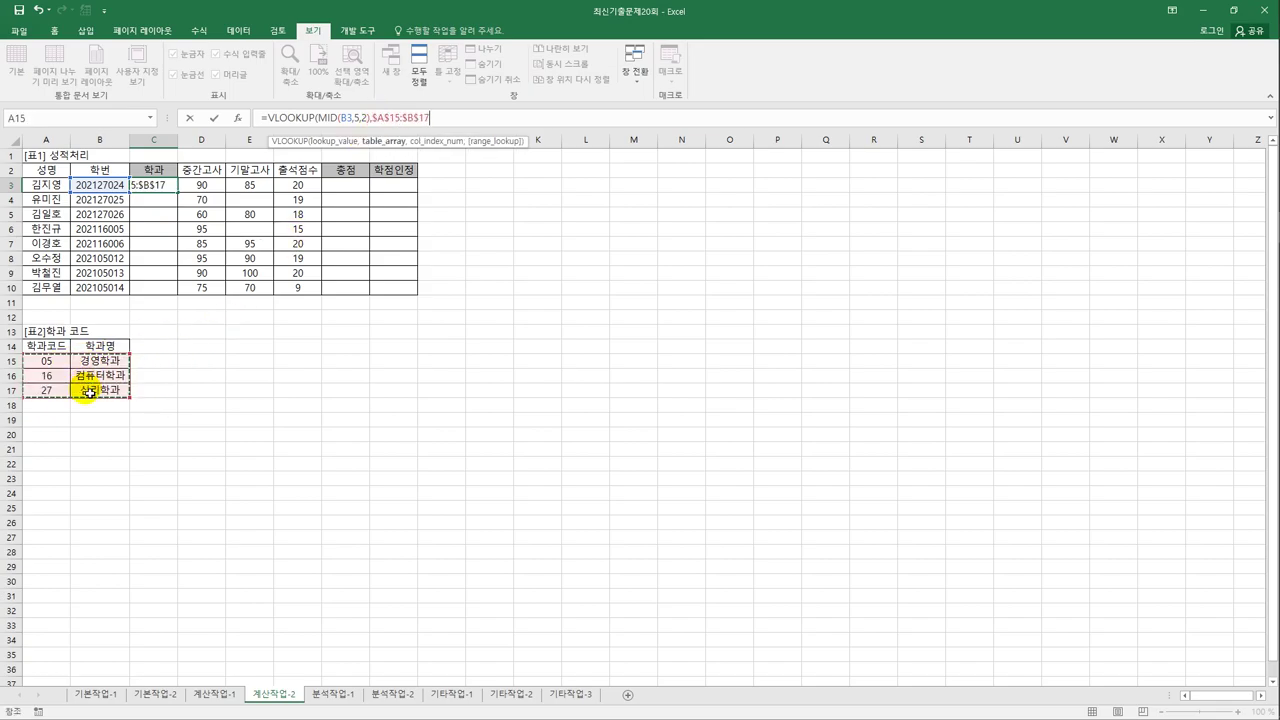
- Complete C3's VLOOKUP with column index 2 and exact match 0, and enter the formula
text(,)
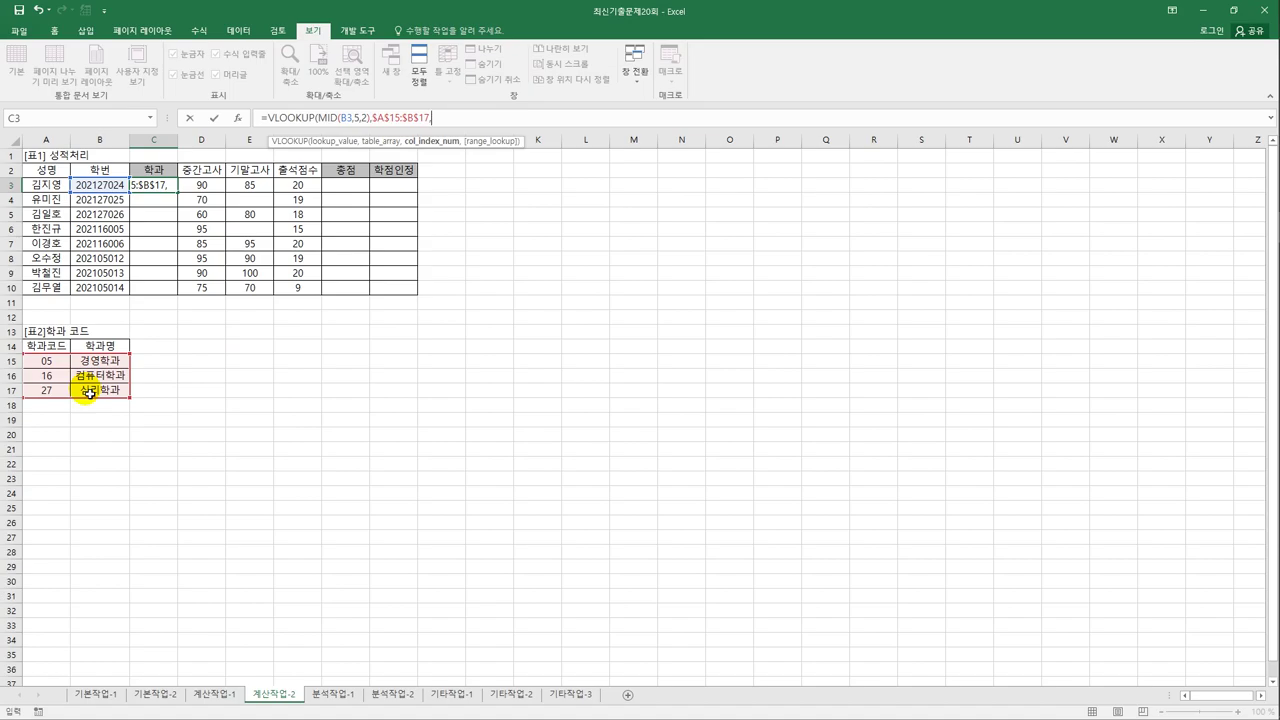
text(2)
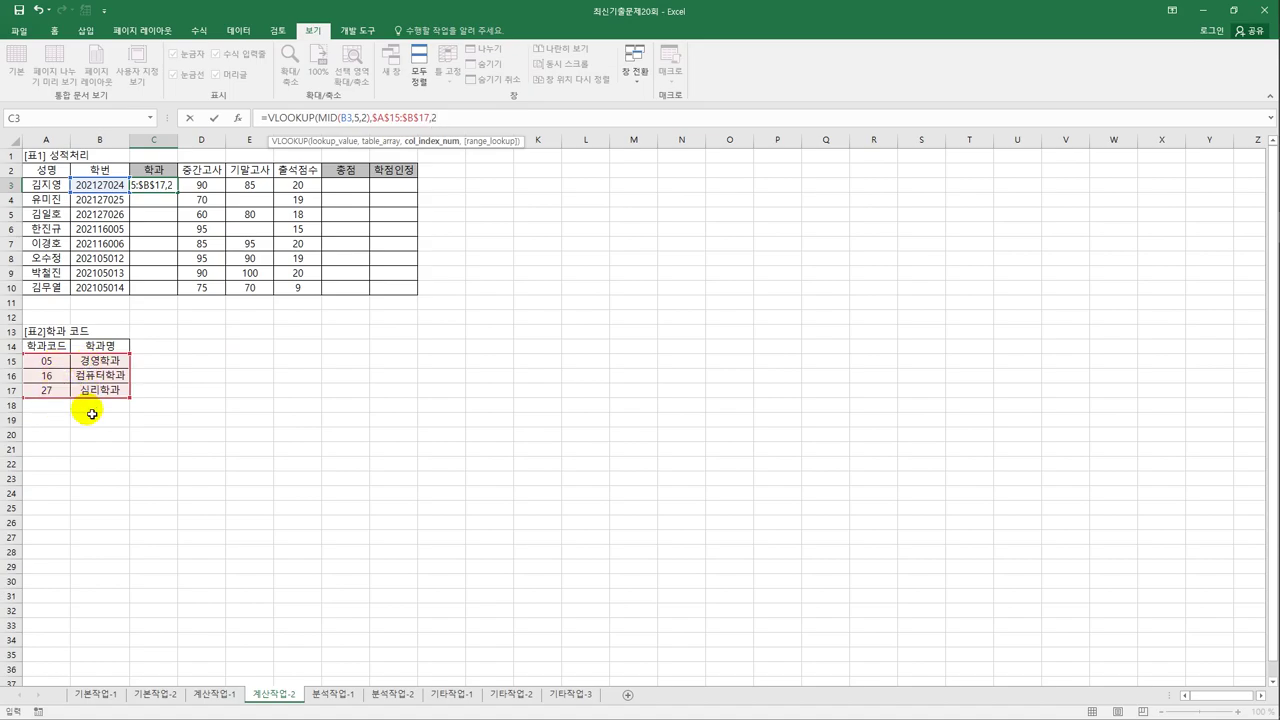
text(,0)
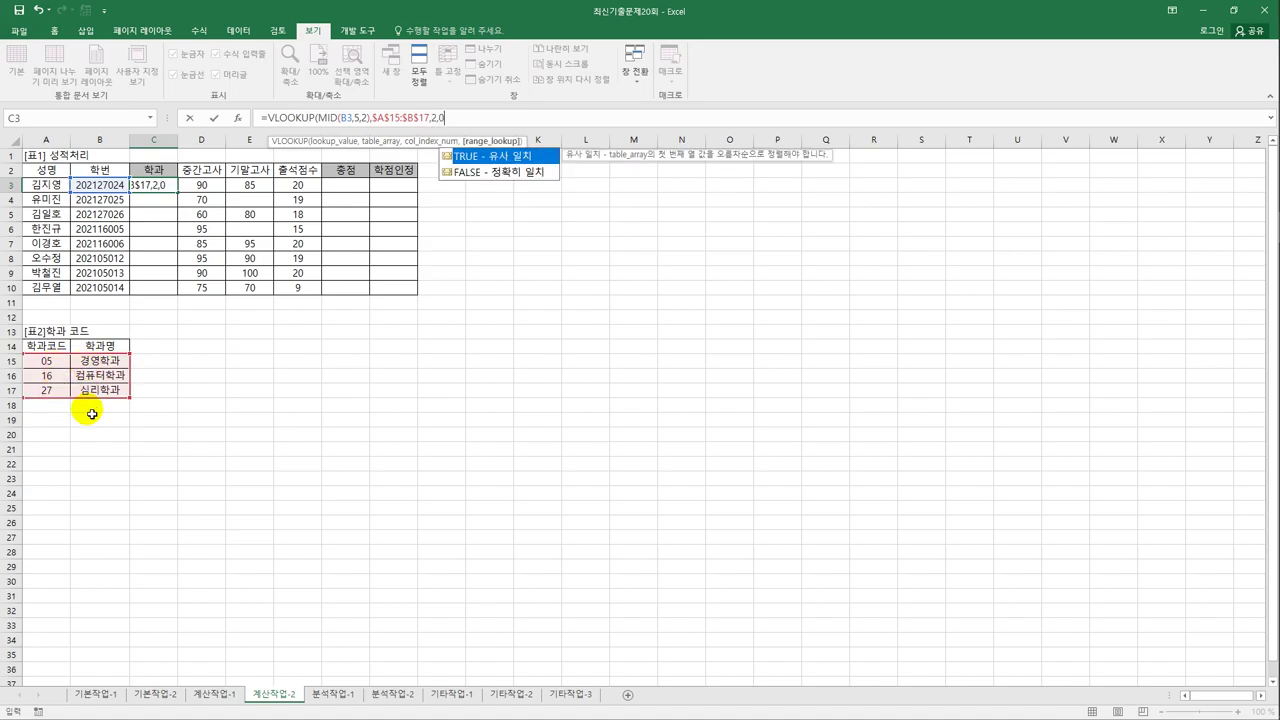
text())
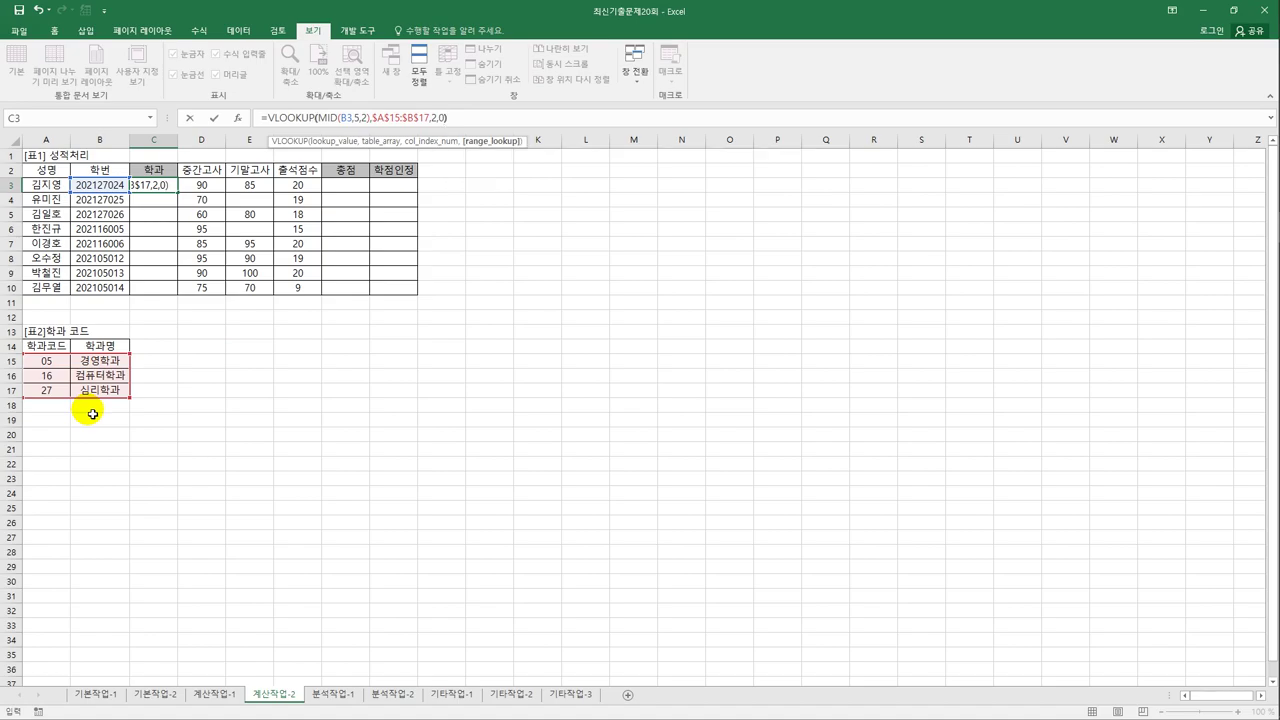
key(Return)
- Fill the 학과 formula from C3 down to C10 and autofit column C's width
key(Up)
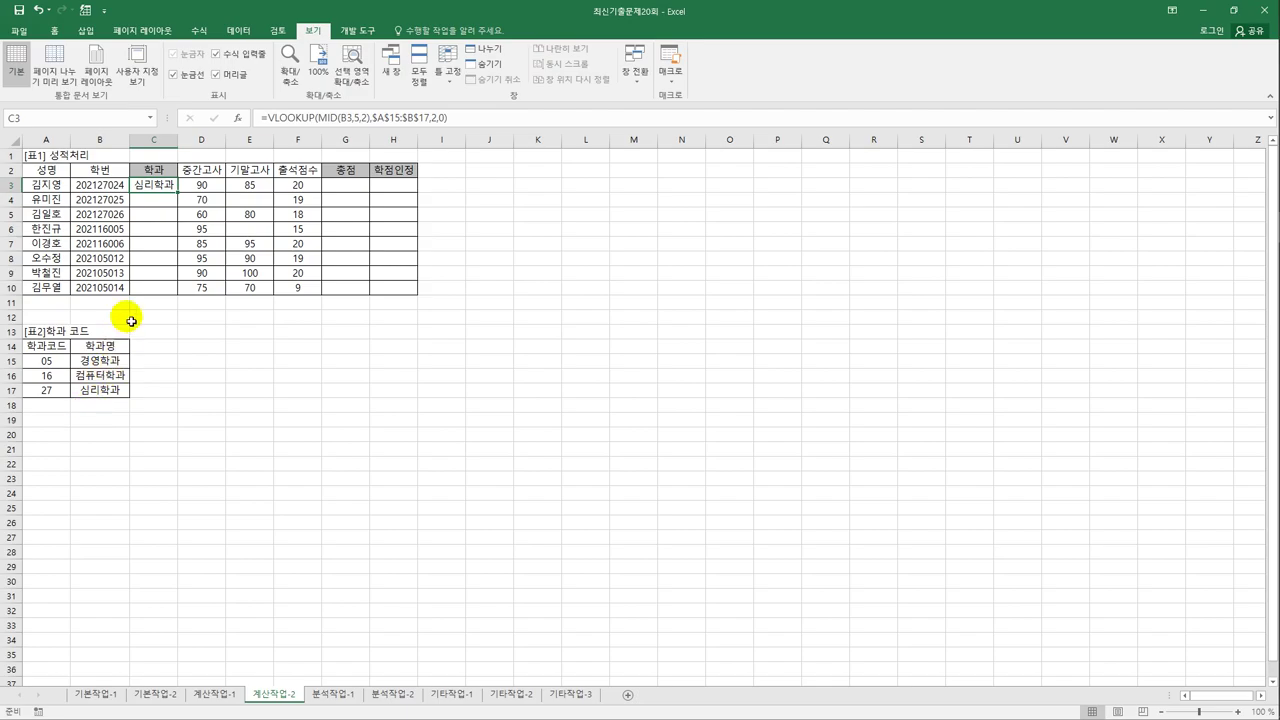
drag(181, 195, 167, 292)
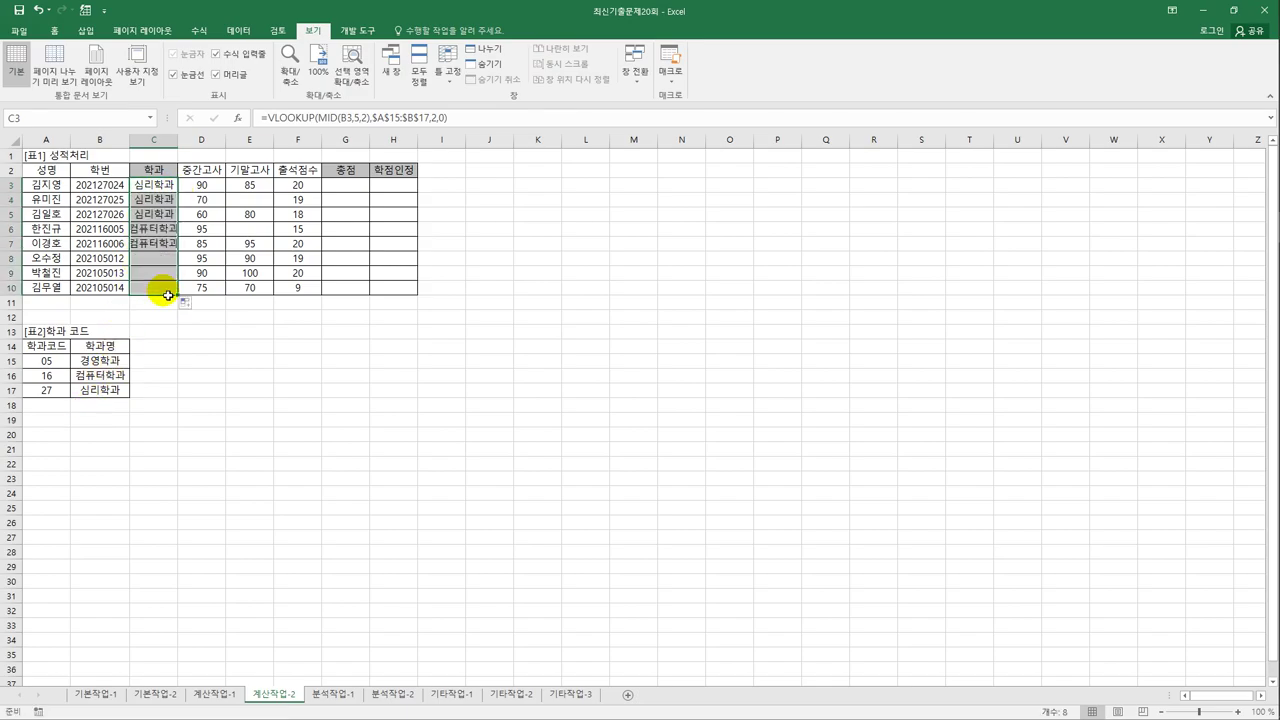
double_click(178, 139)
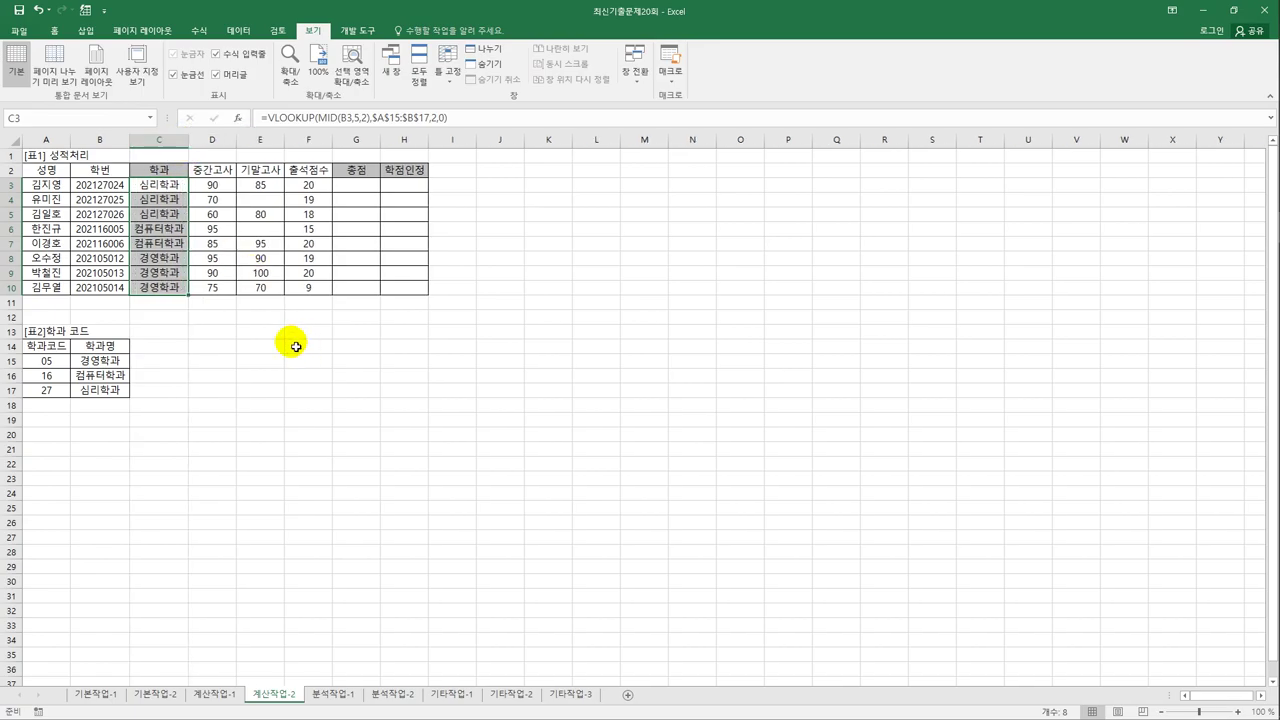
- Start the 학점인정 formula in H3 with IF and OR, using ISBLANK(D3) as the first condition
click(368, 183)
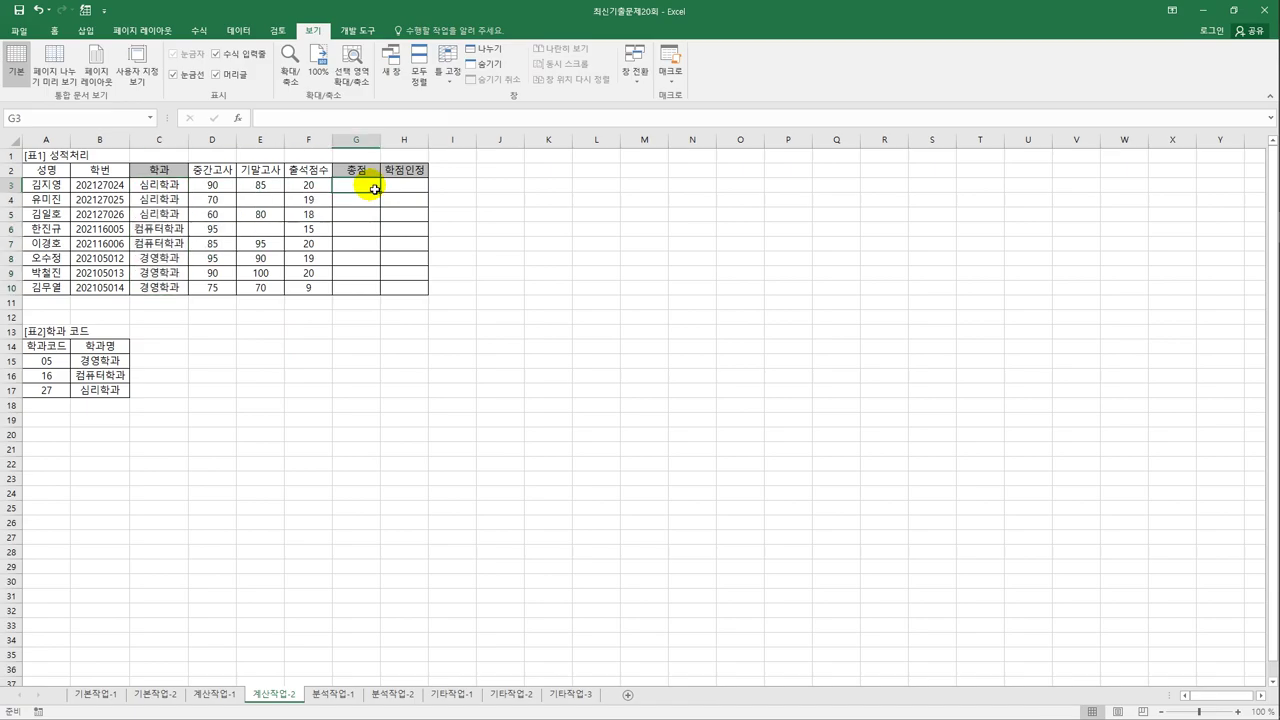
click(393, 190)
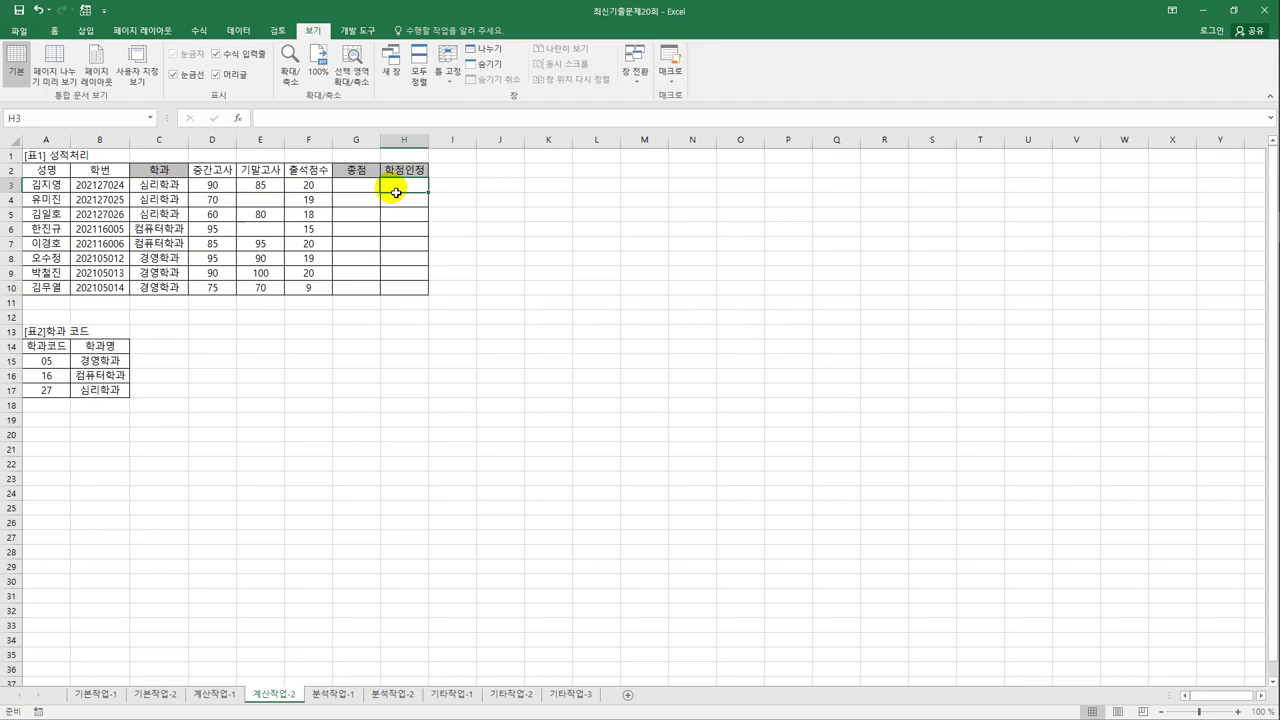
text(=if()
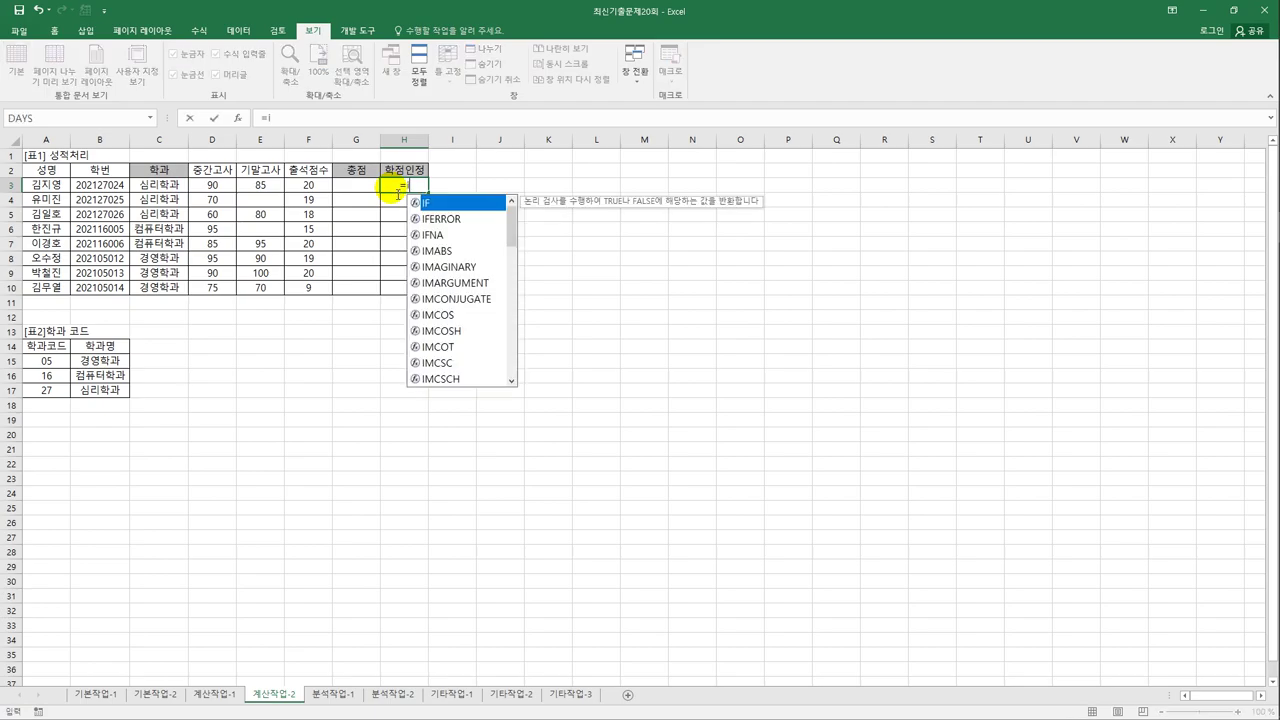
text(or(is)
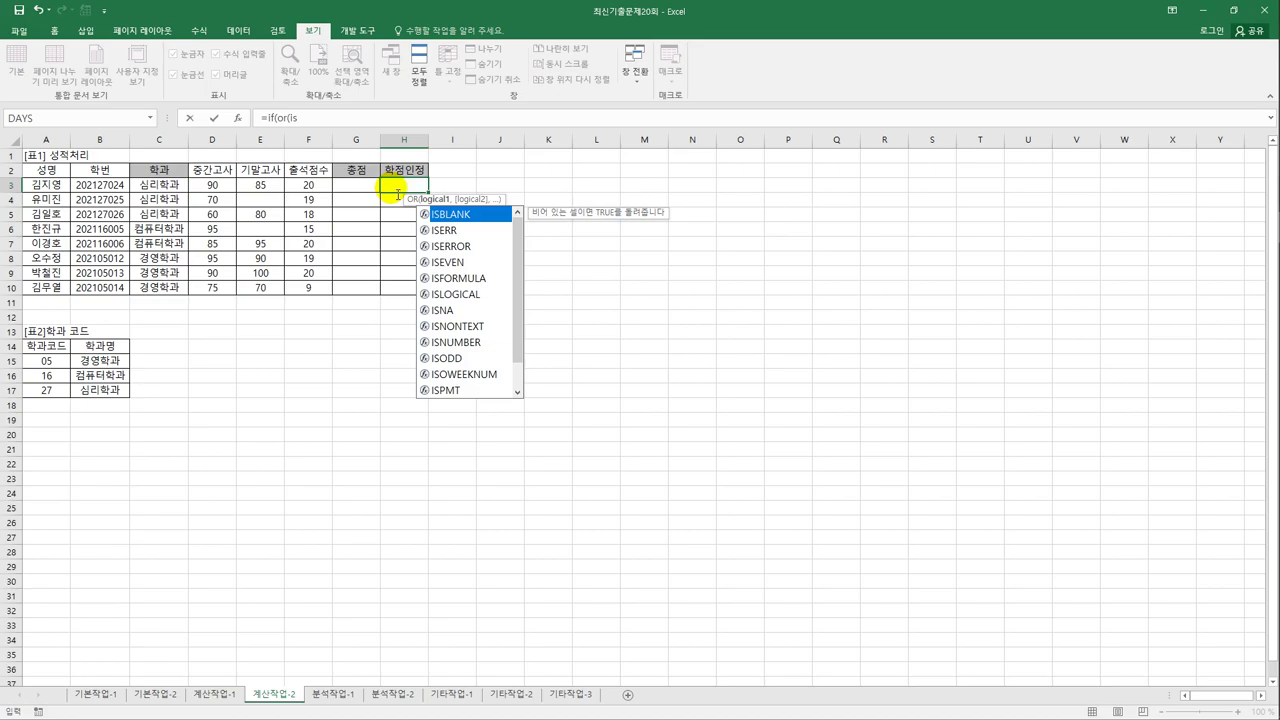
key(Tab)
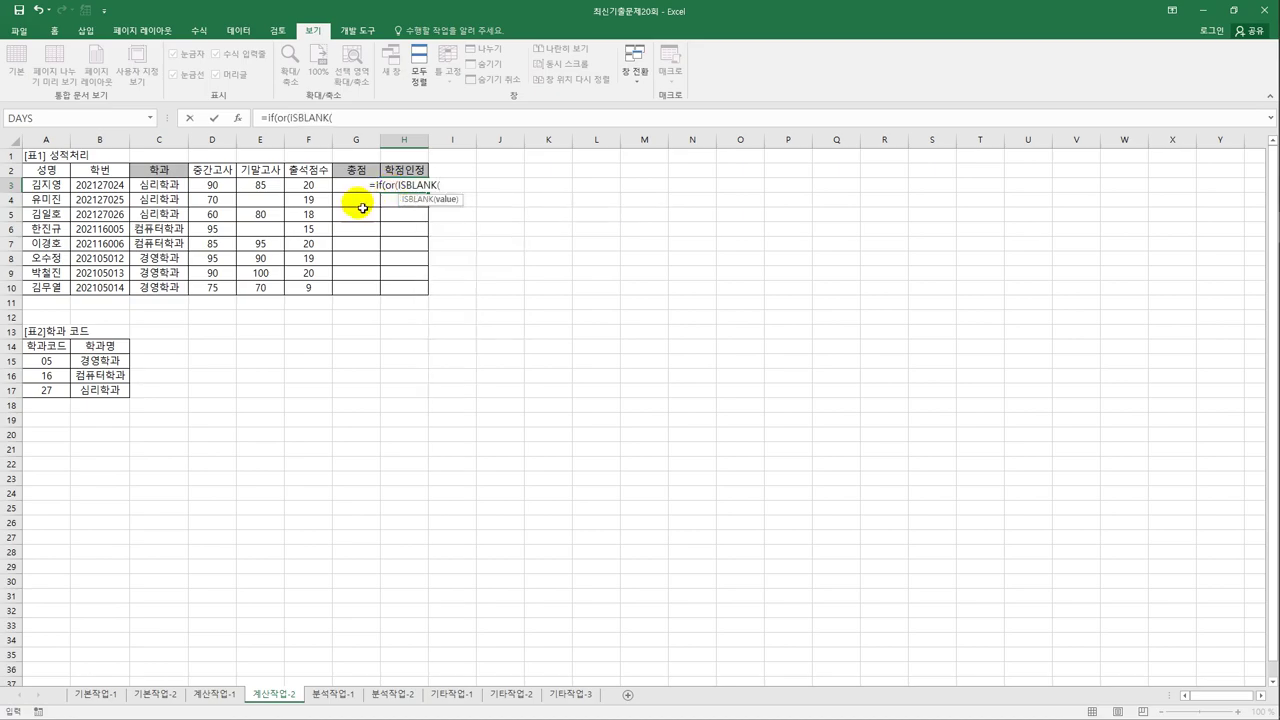
click(234, 200)
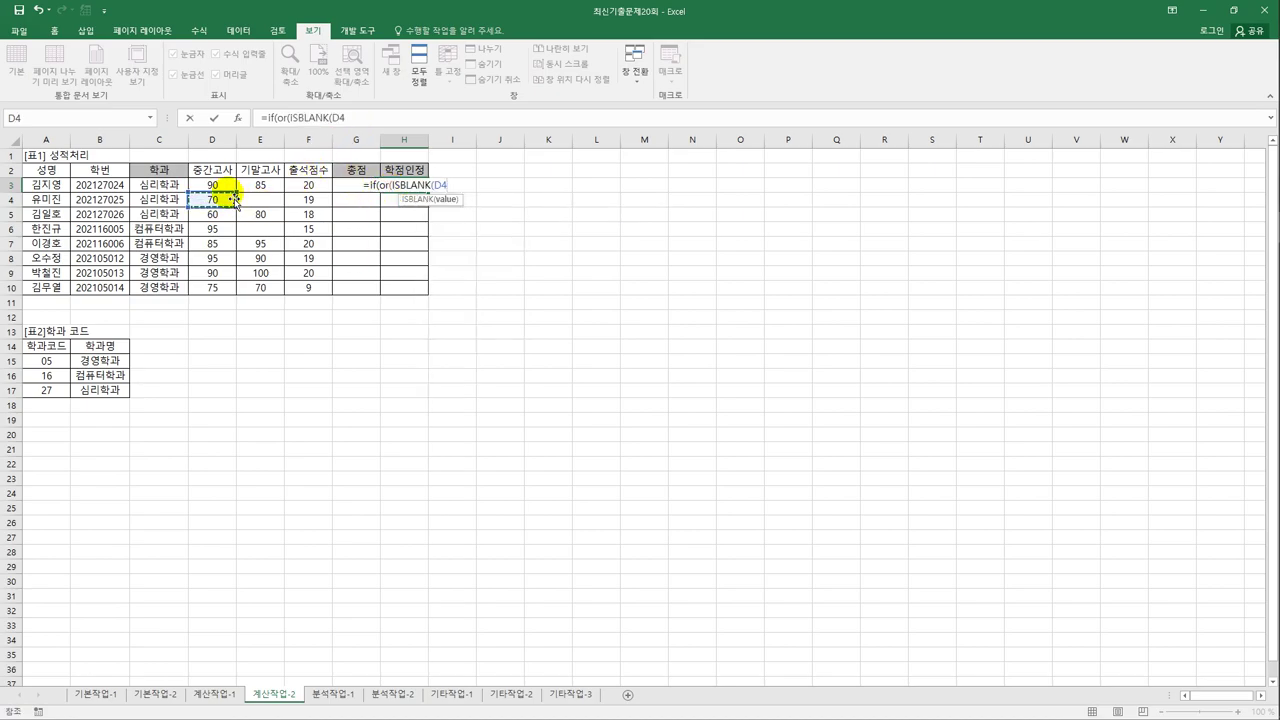
click(234, 186)
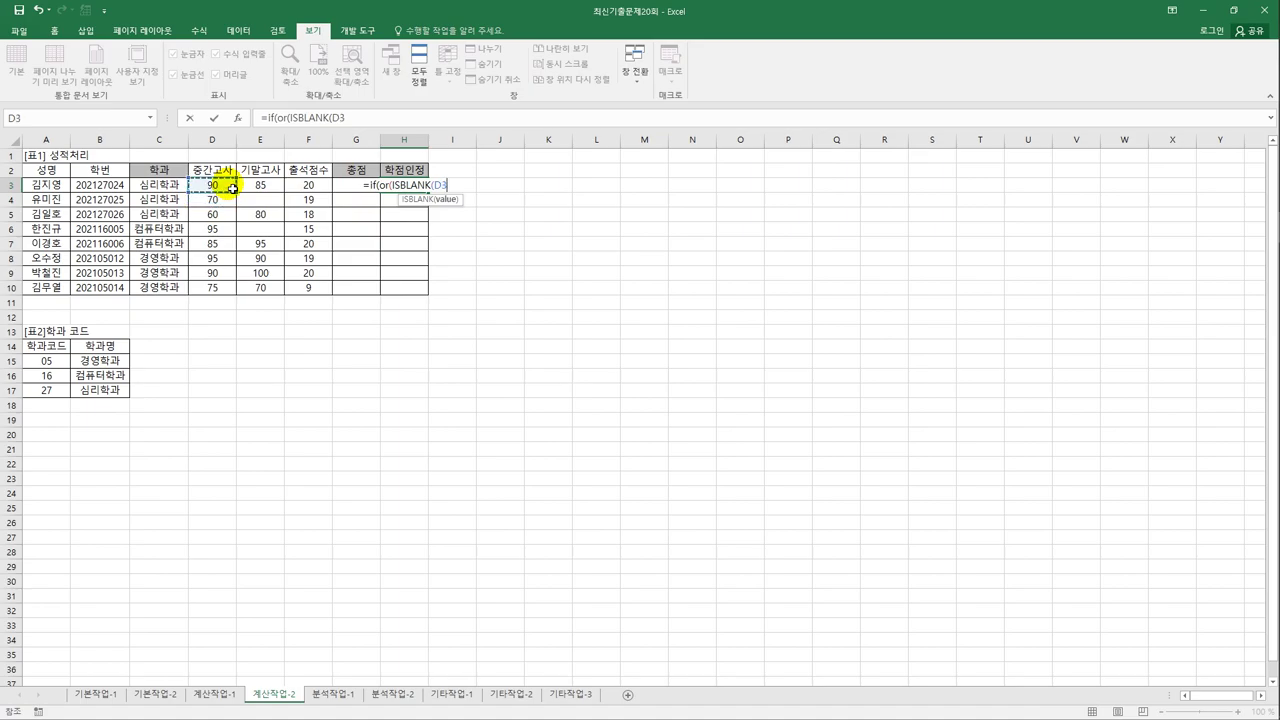
text(),)
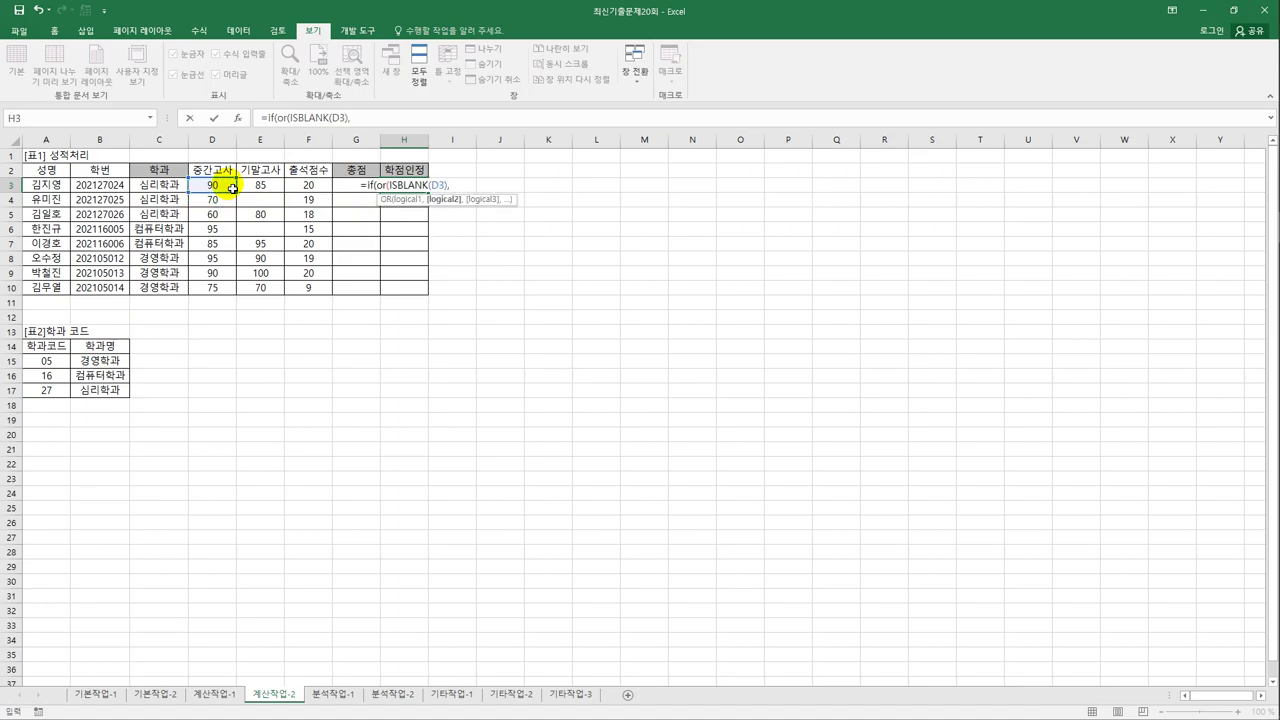
- Add ISBLANK(E3) as the second OR condition to check for a missing final exam score
text(is)
key(Tab)
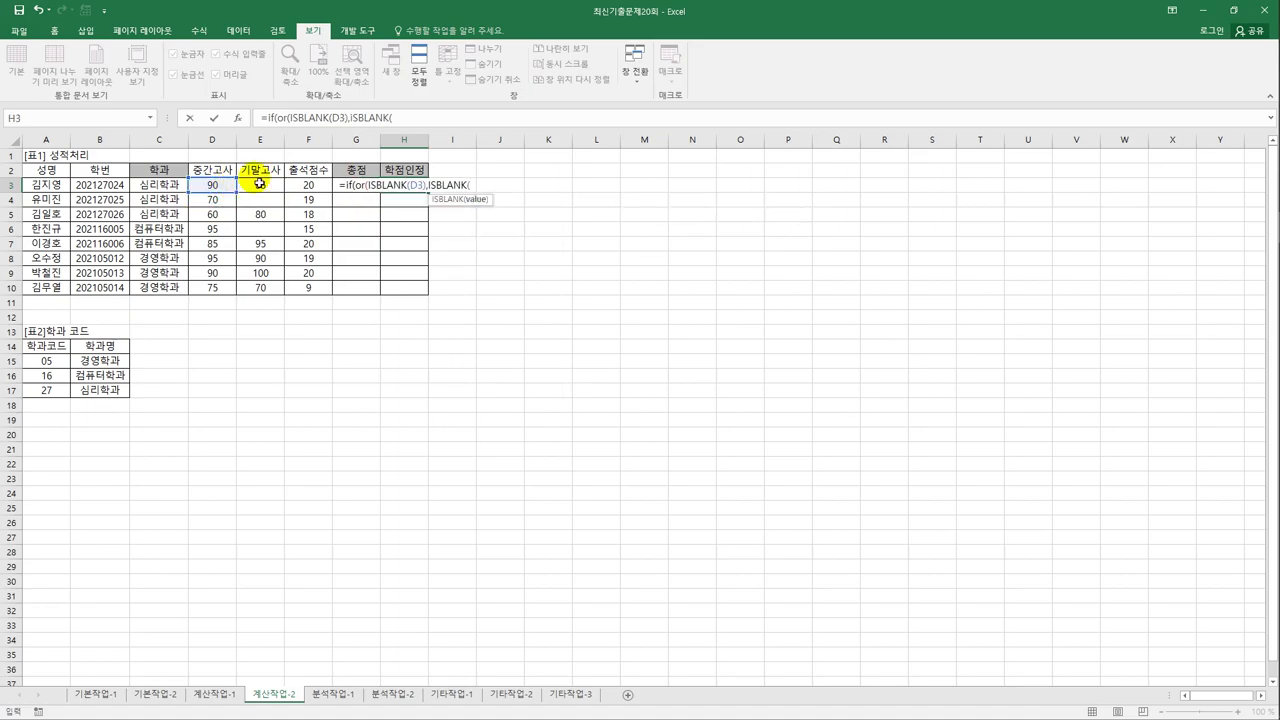
click(264, 186)
text())
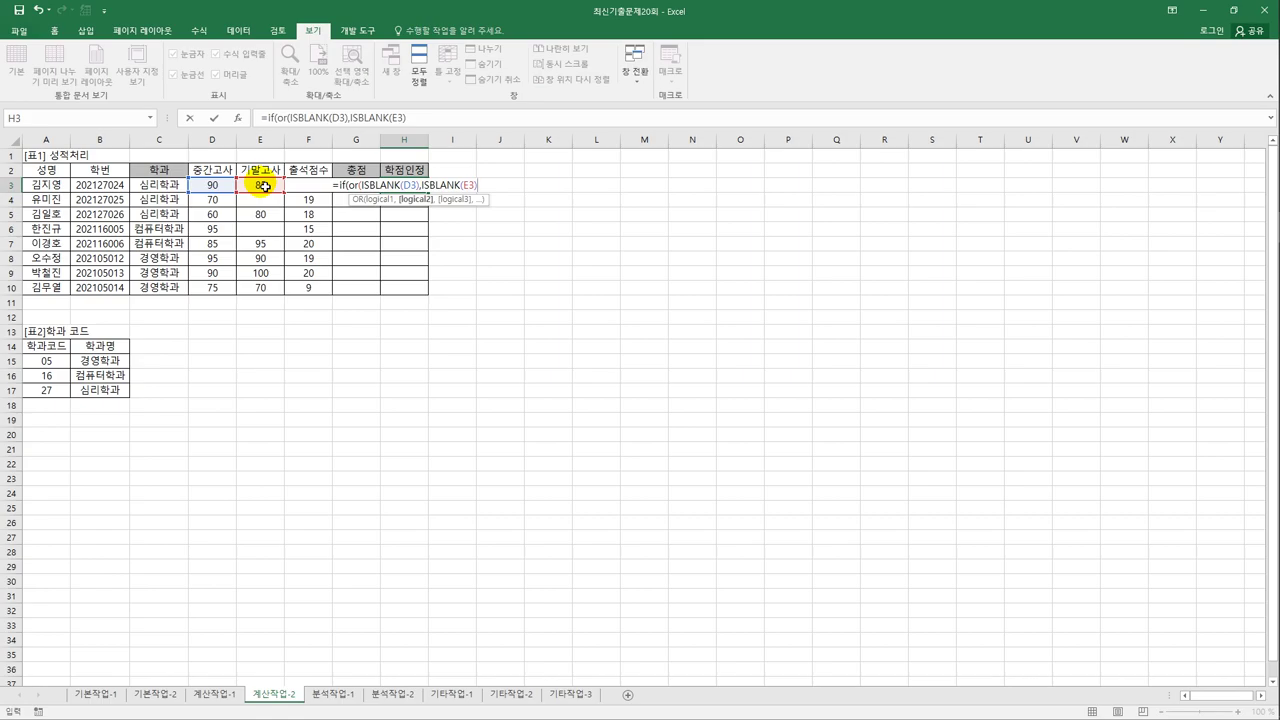
text(,)
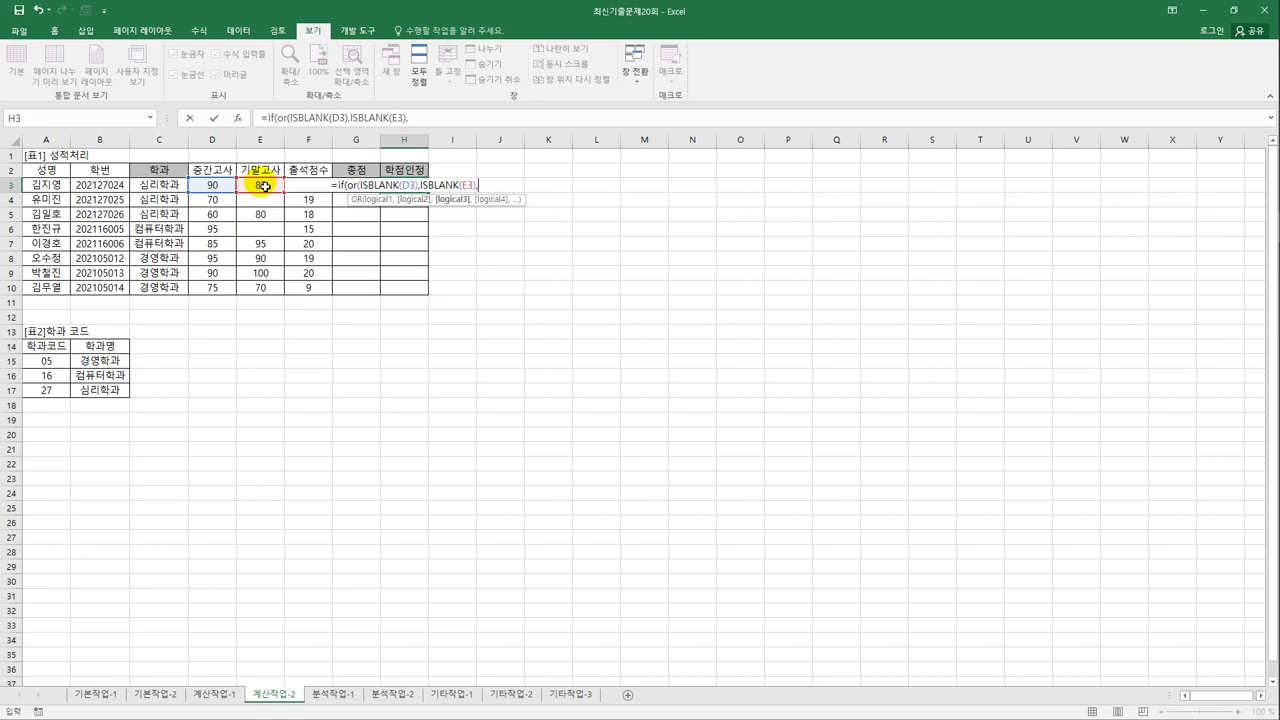
- Add F3<10 as the third OR condition in H3's formula and close the logical test
click(320, 190)
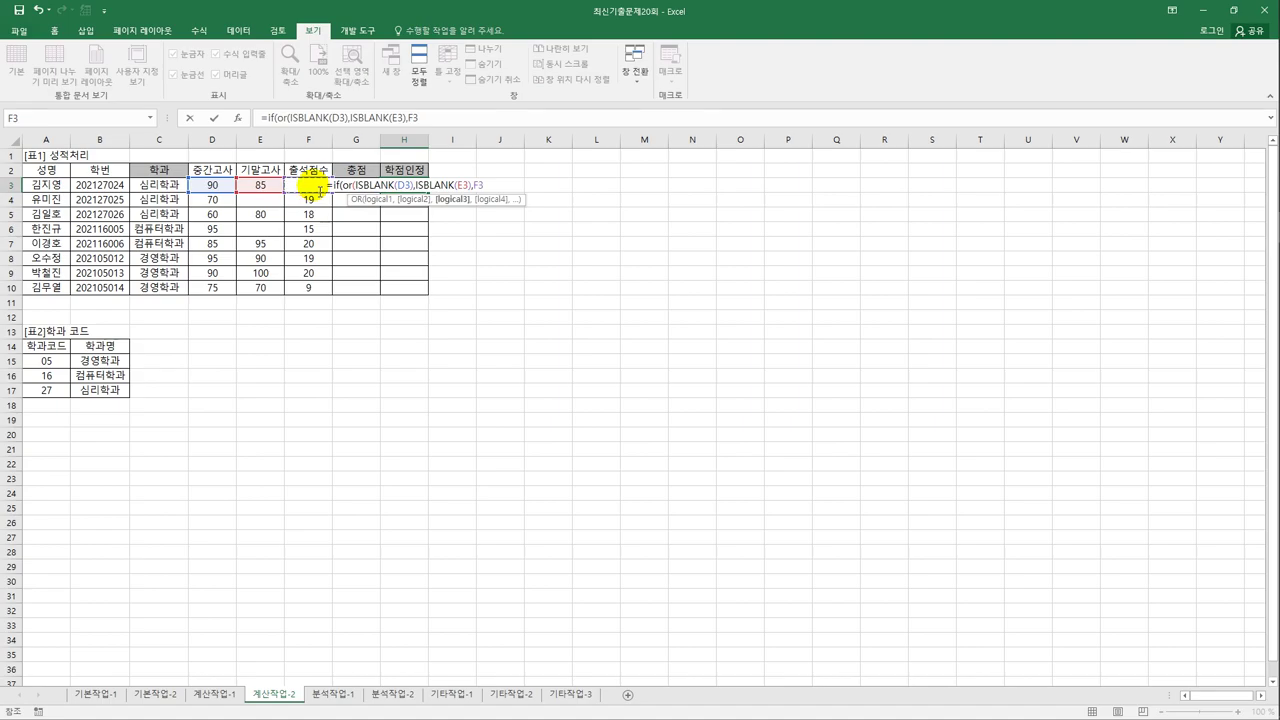
text(<)
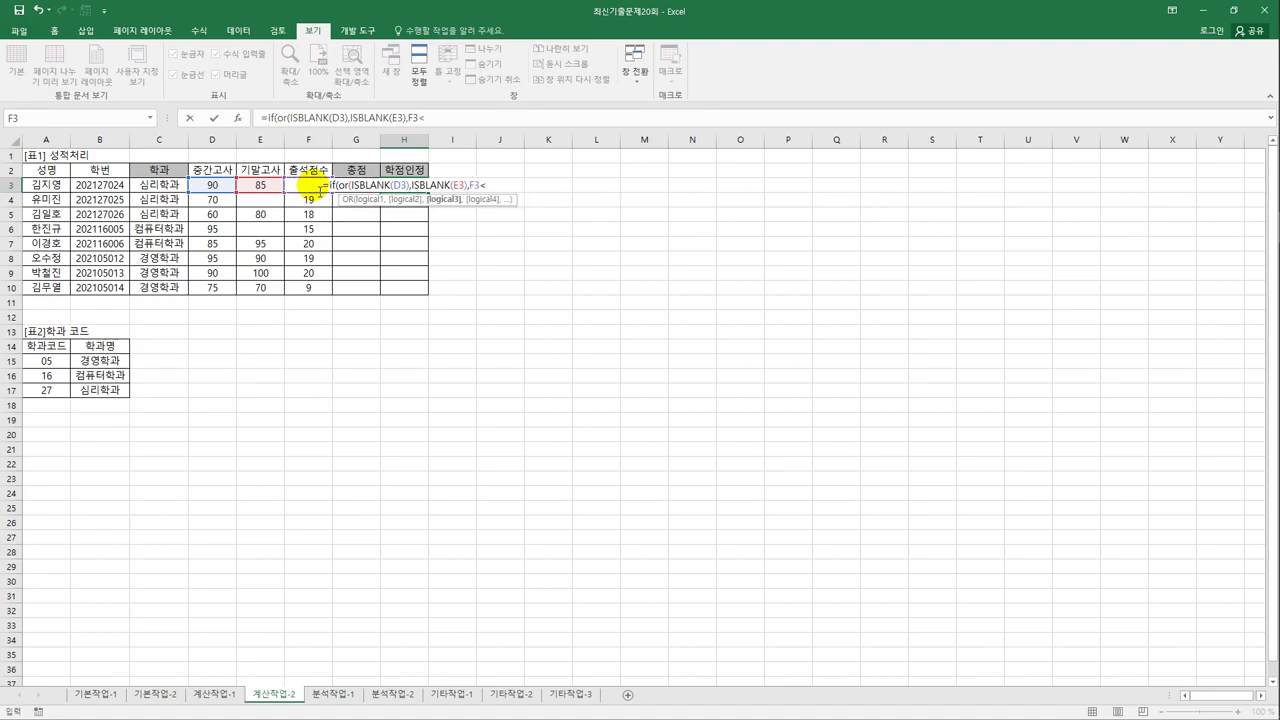
text(10))
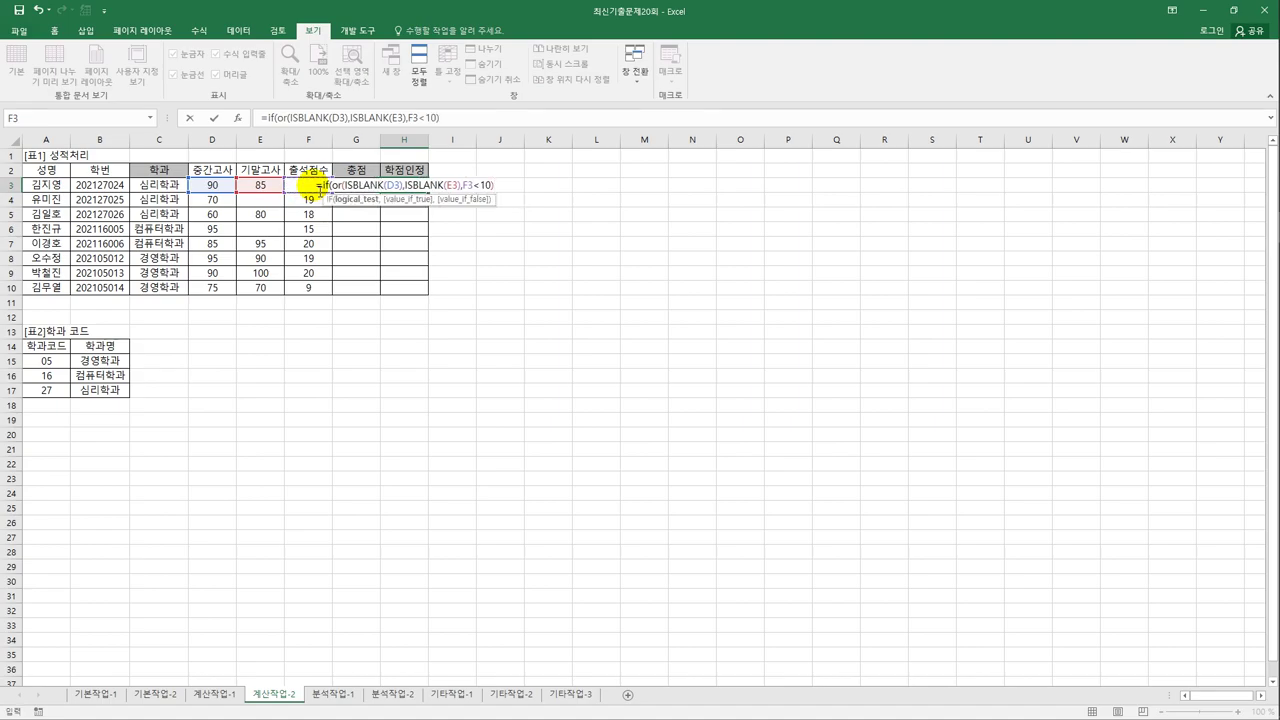
text(,)
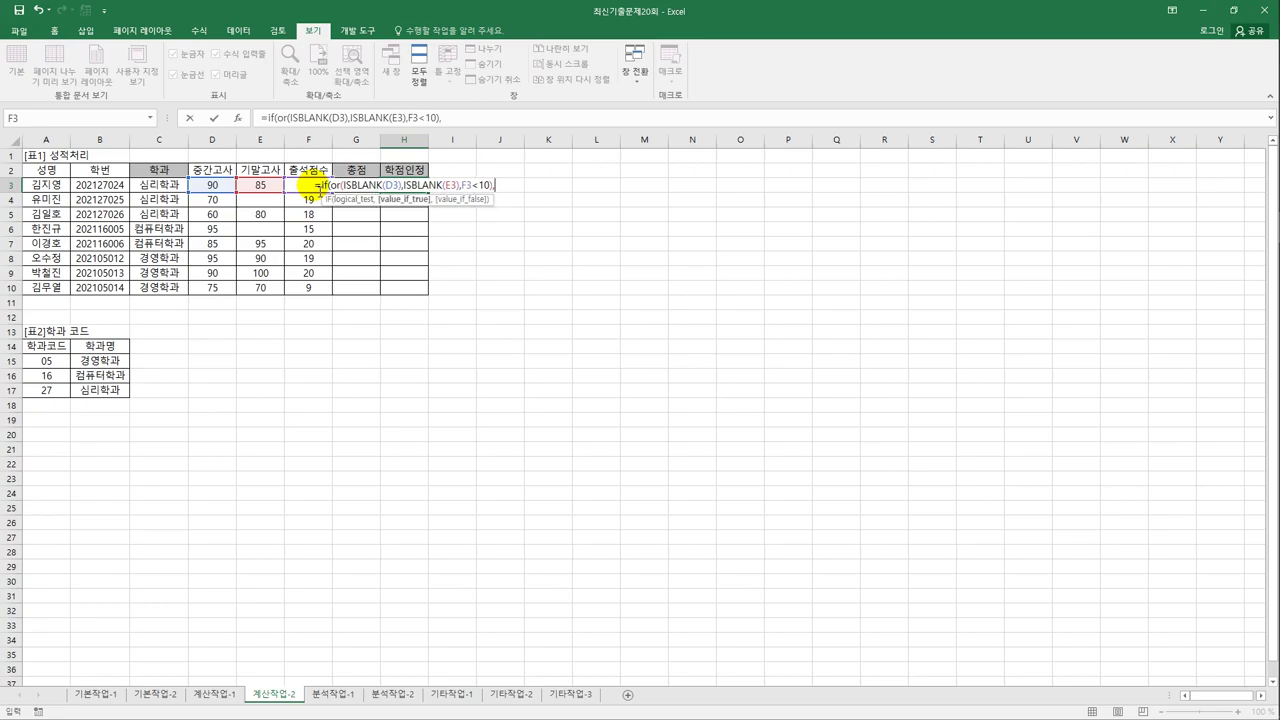
- Finish H3's IF with "FAIL" when true and "PASS" otherwise, and fill the formula down to H10
text("FAIL)
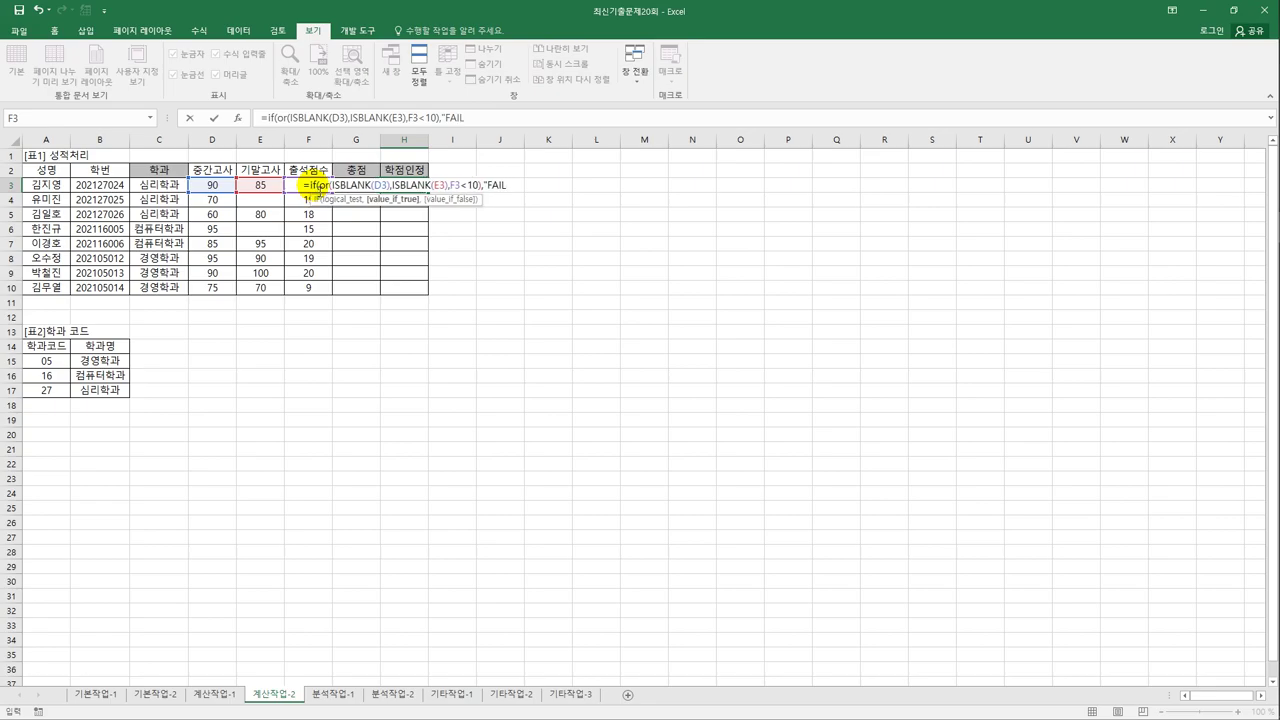
text(","P)
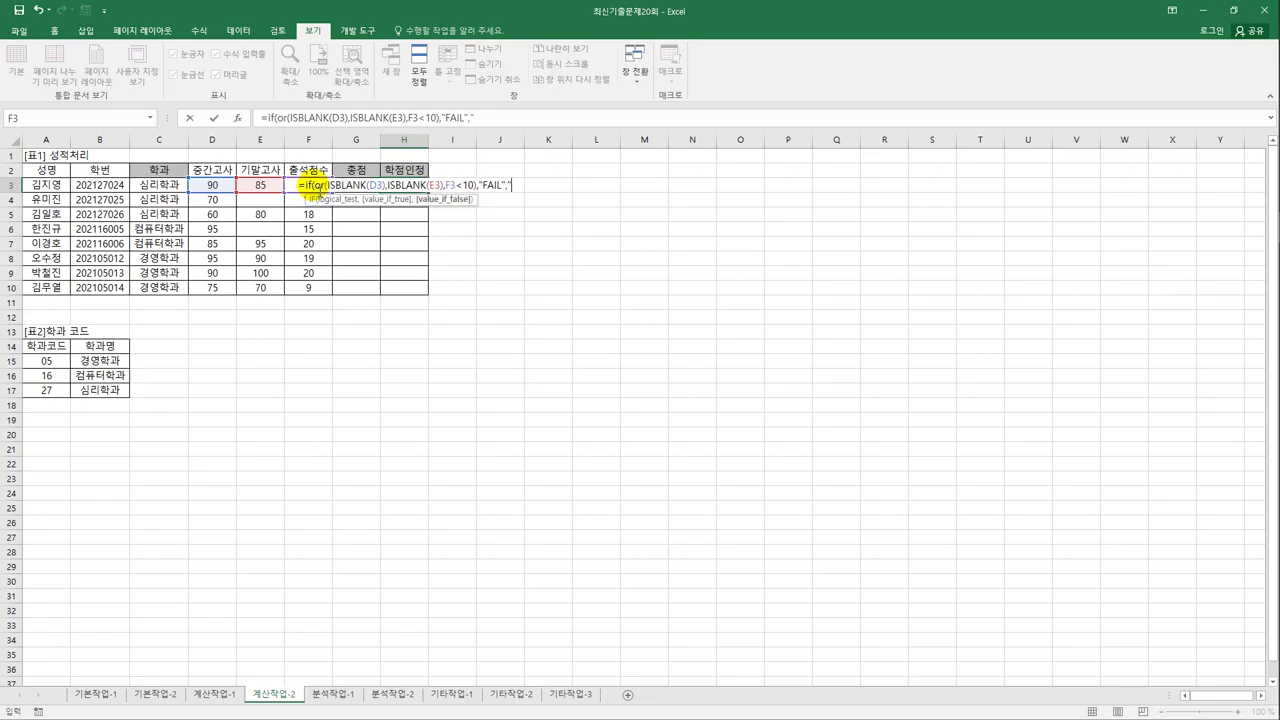
text(ASS)
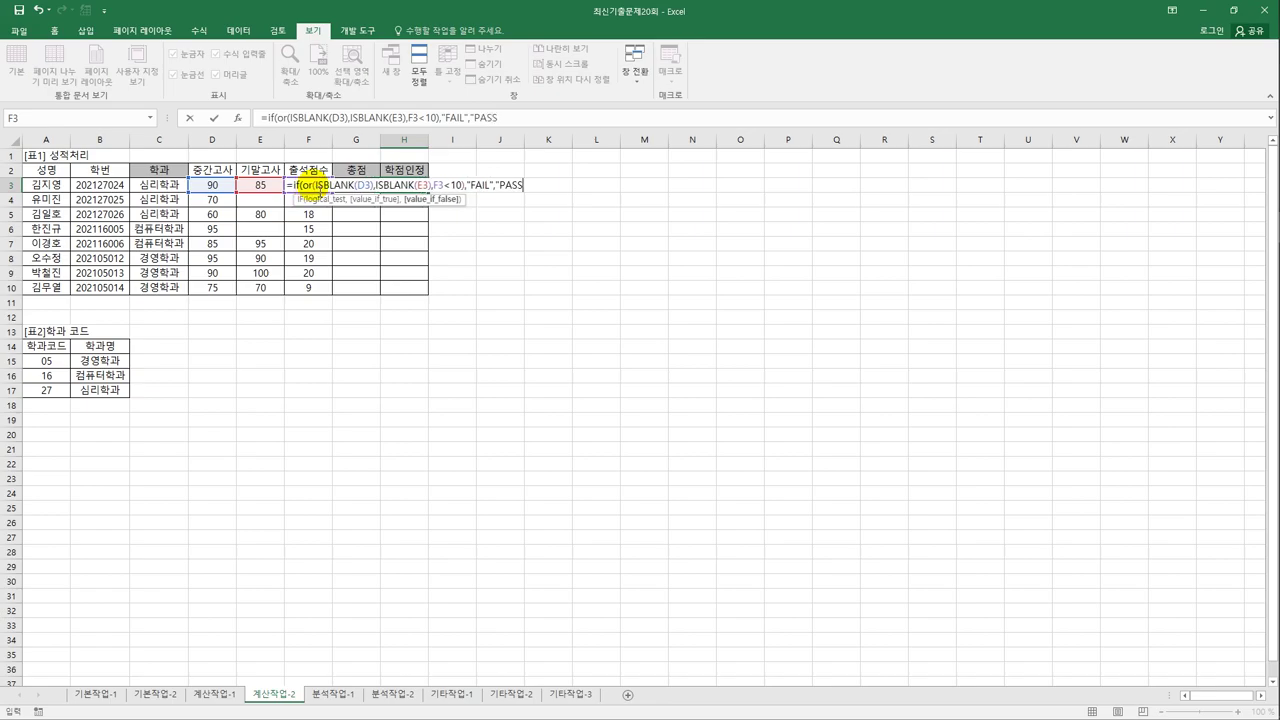
text("))
key(Return)
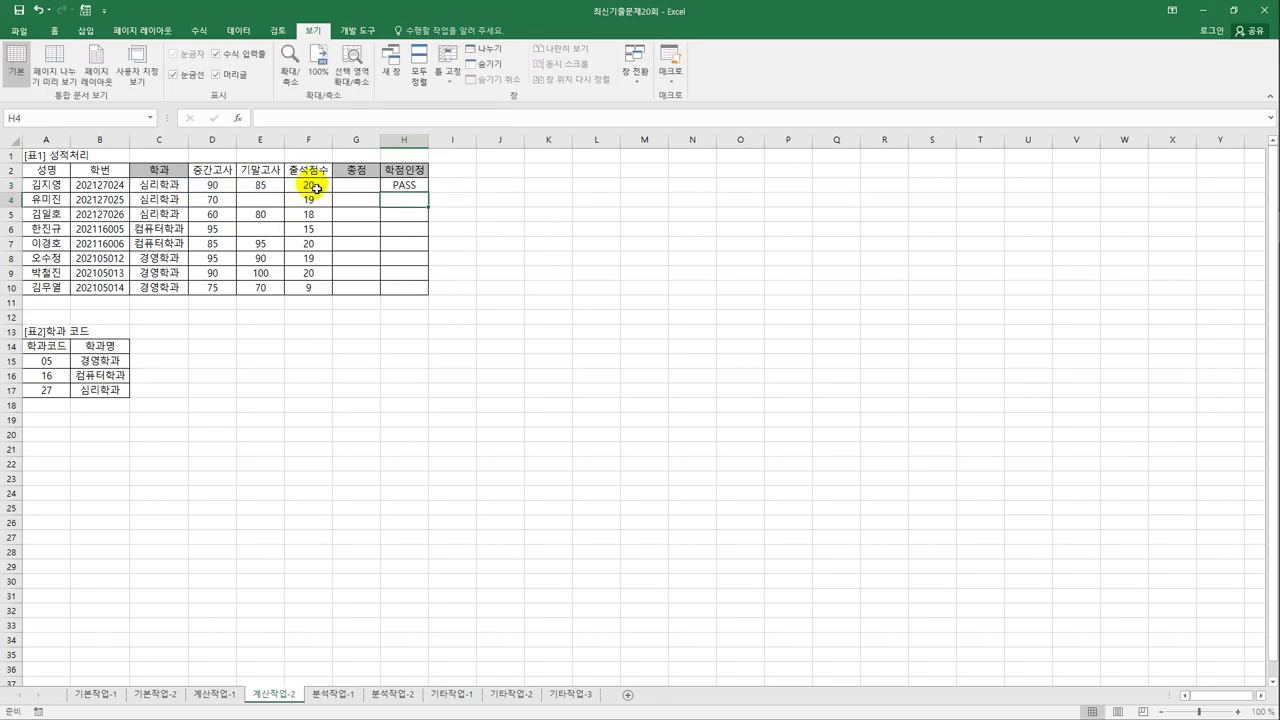
click(418, 189)
drag(422, 189, 417, 292)
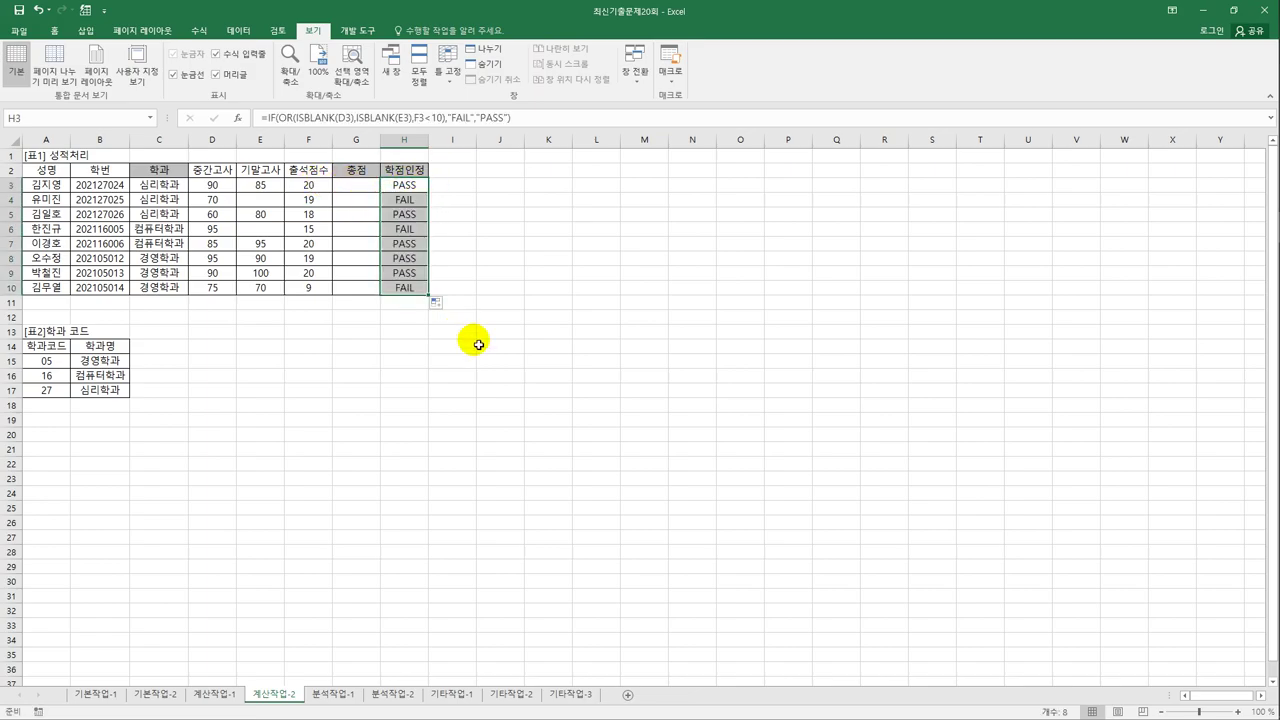
- Select G3, open the Visual Basic Editor and insert a new module
click(357, 187)
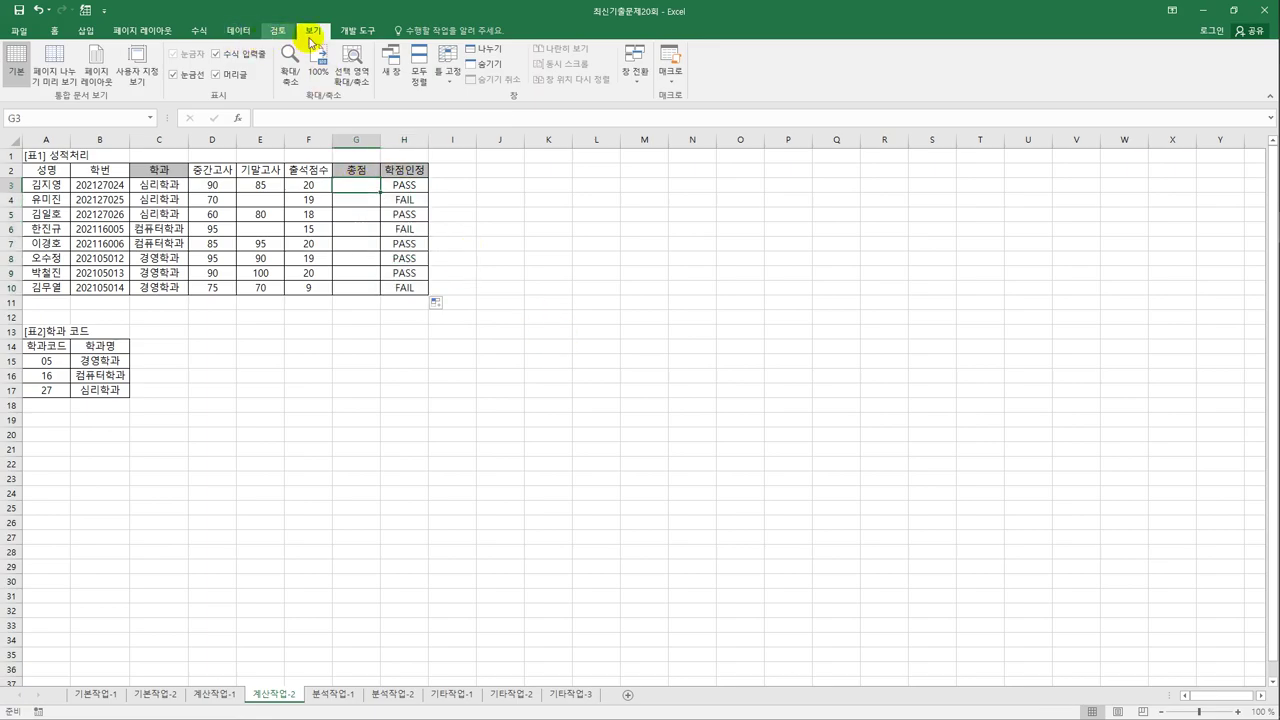
click(347, 31)
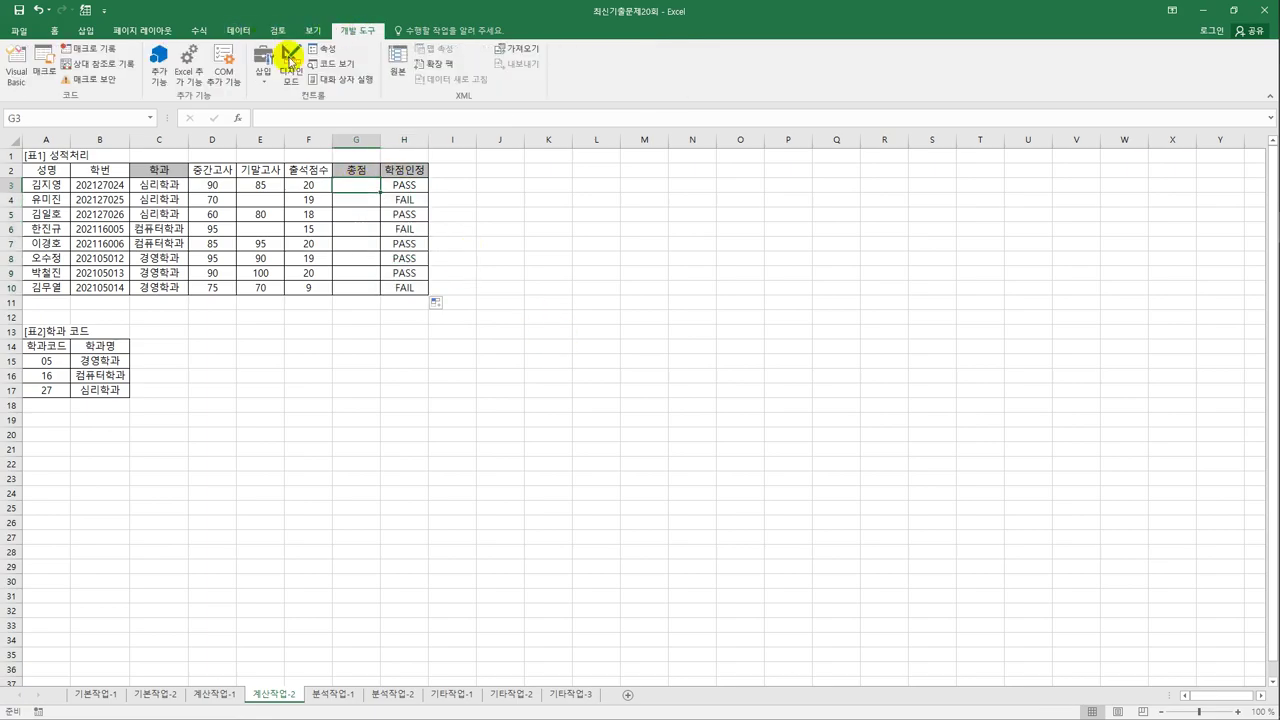
click(16, 70)
click(578, 89)
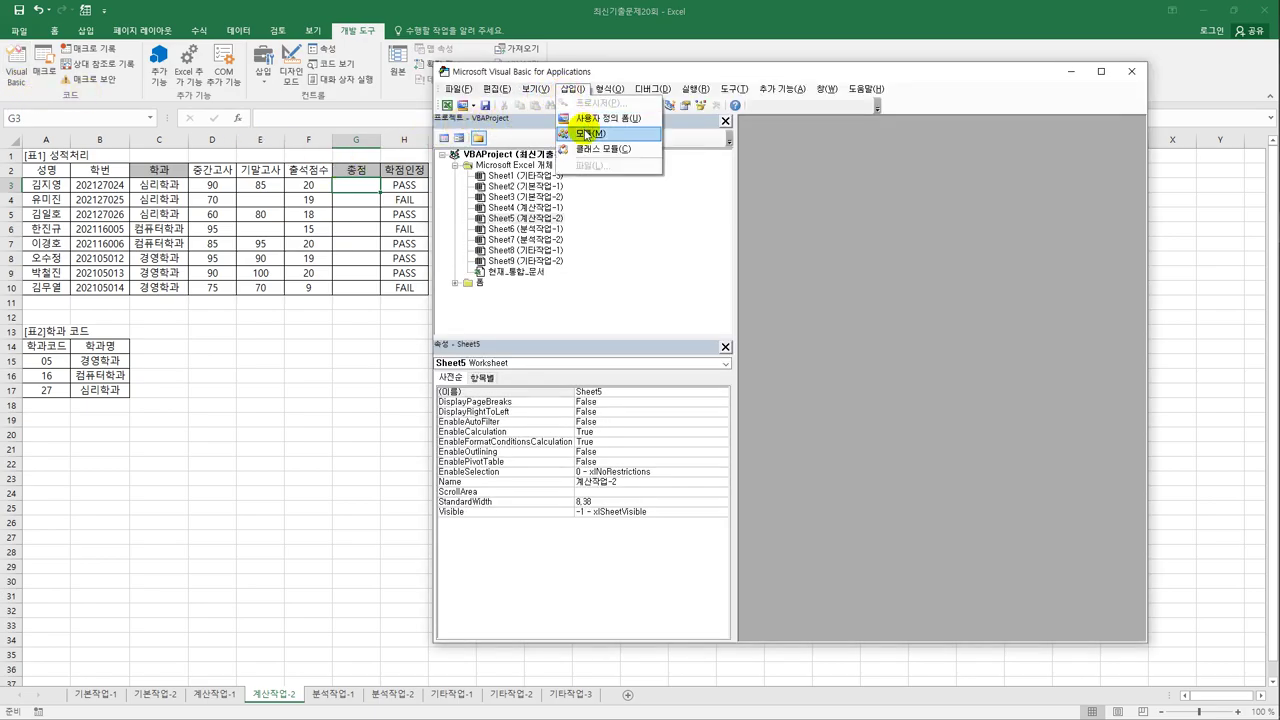
click(588, 136)
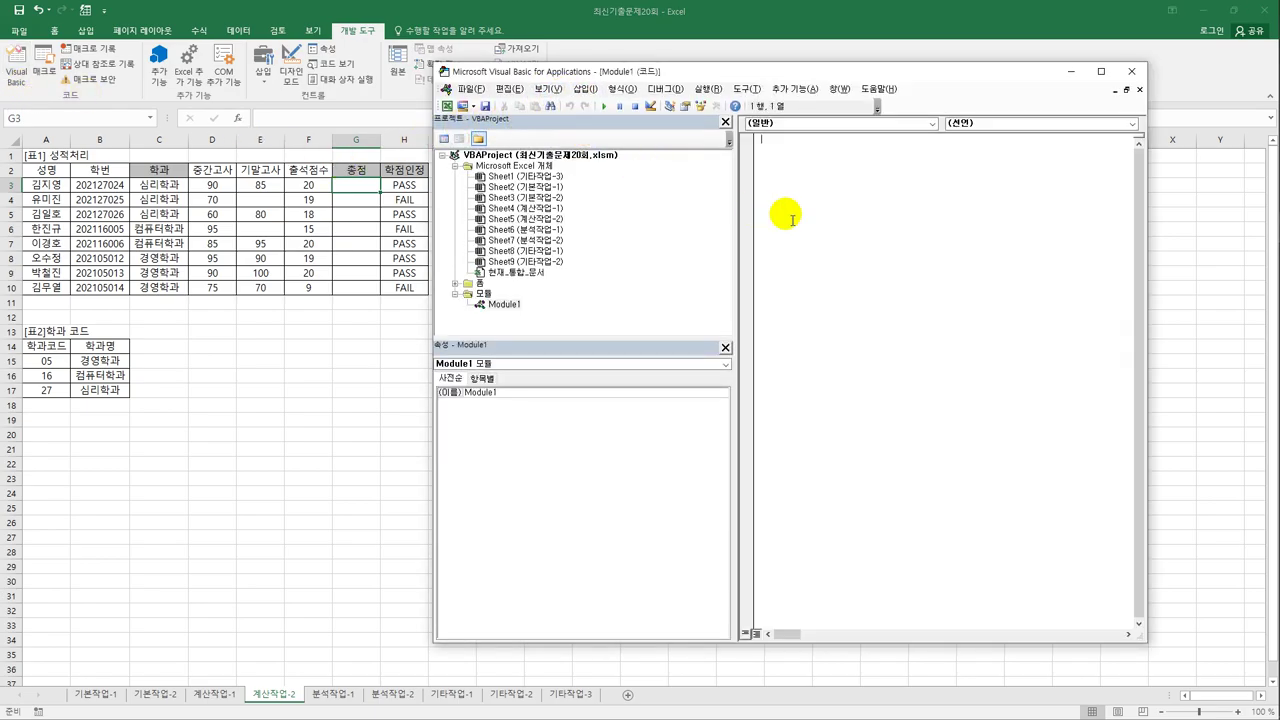
- Declare the public function fn총점 with the parameters 중간고사, 기말고사 and 출석점수 in the module
text(ㅁ)
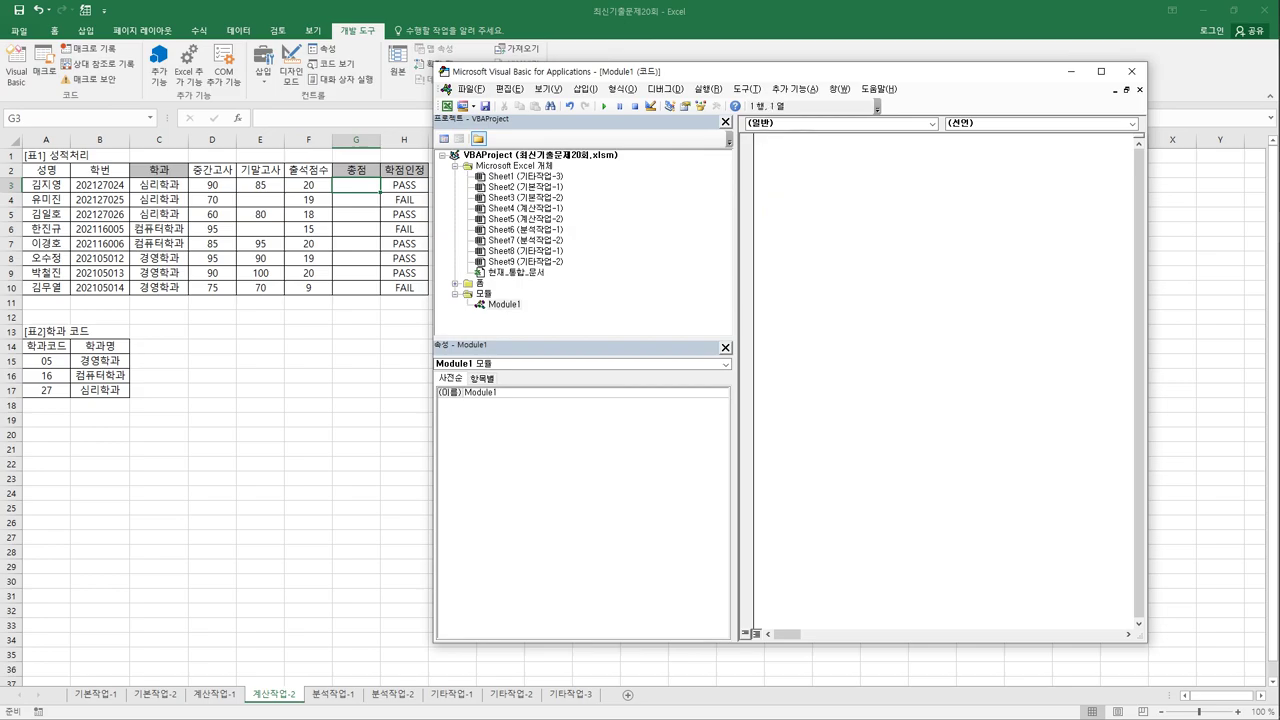
key(BackSpace)
text(public function fn총점(중간고사,)
text(기말고사, 출석점수))
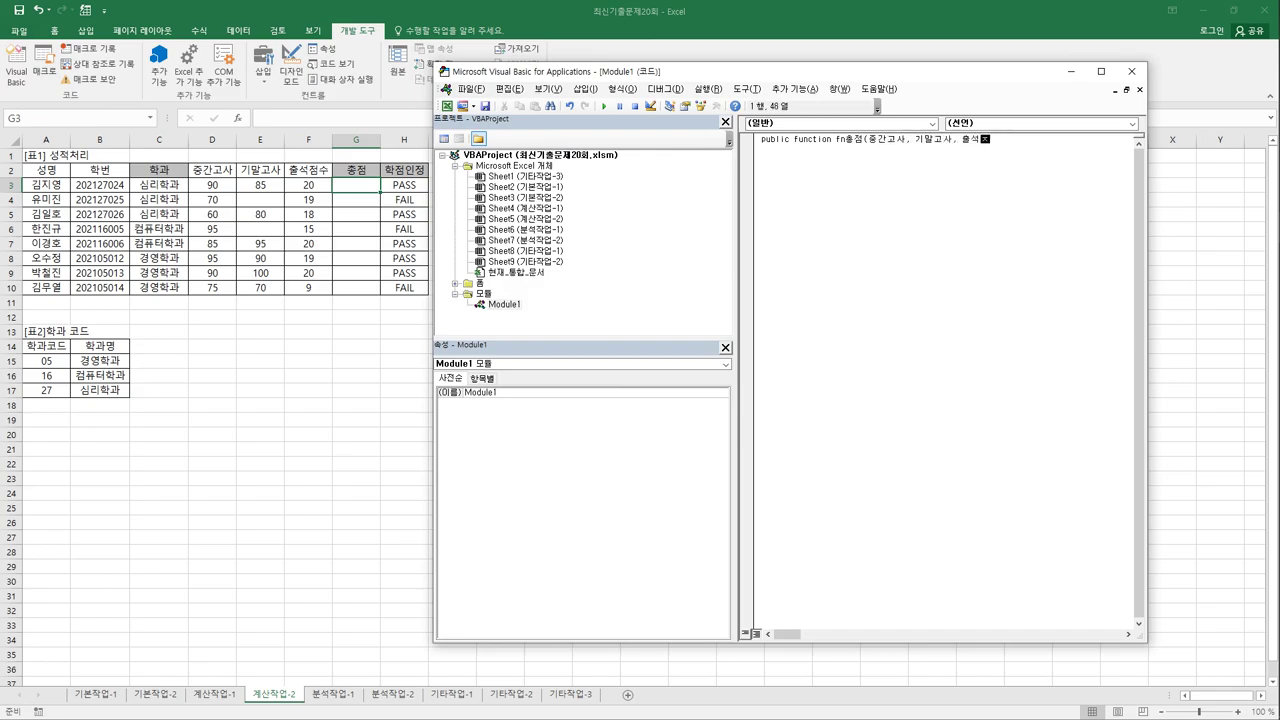
key(Return)
- Start an If block in fn총점 with the condition 출석점수 >= 10
key(Hangul)
text(if)
key(Hangul)
text(출)
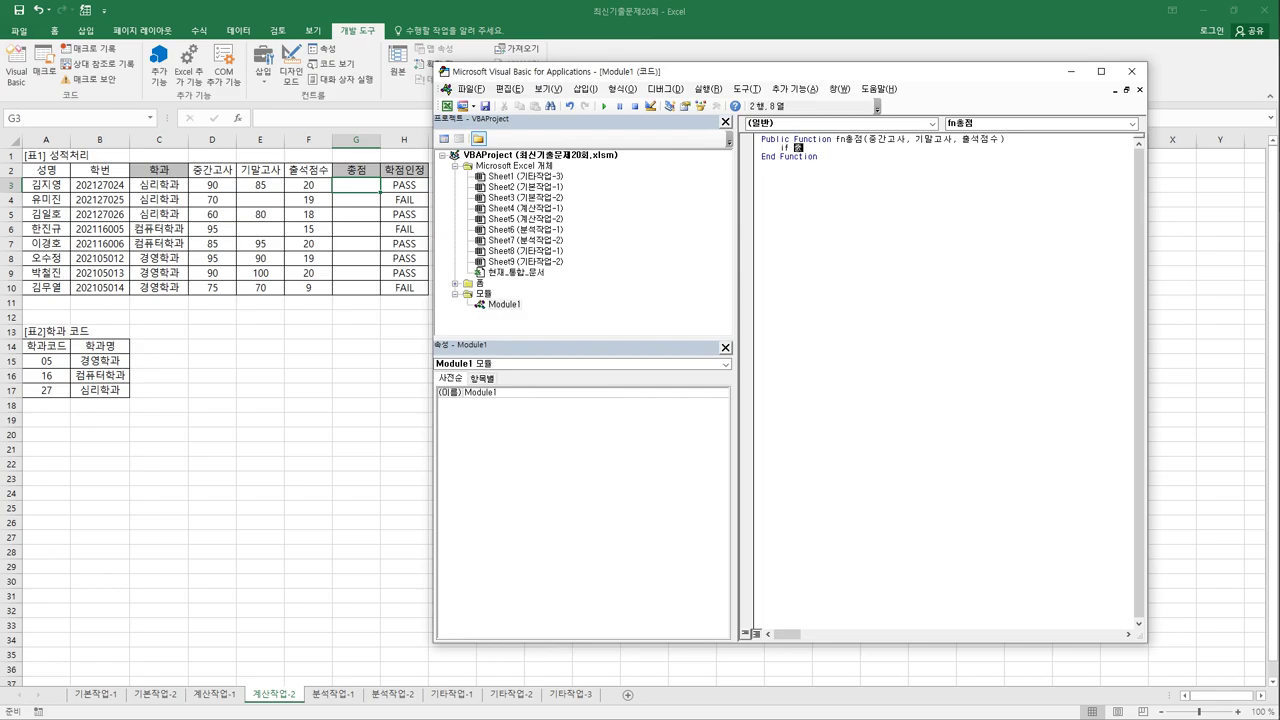
text(석점수 >= 10 Then)
key(Return)
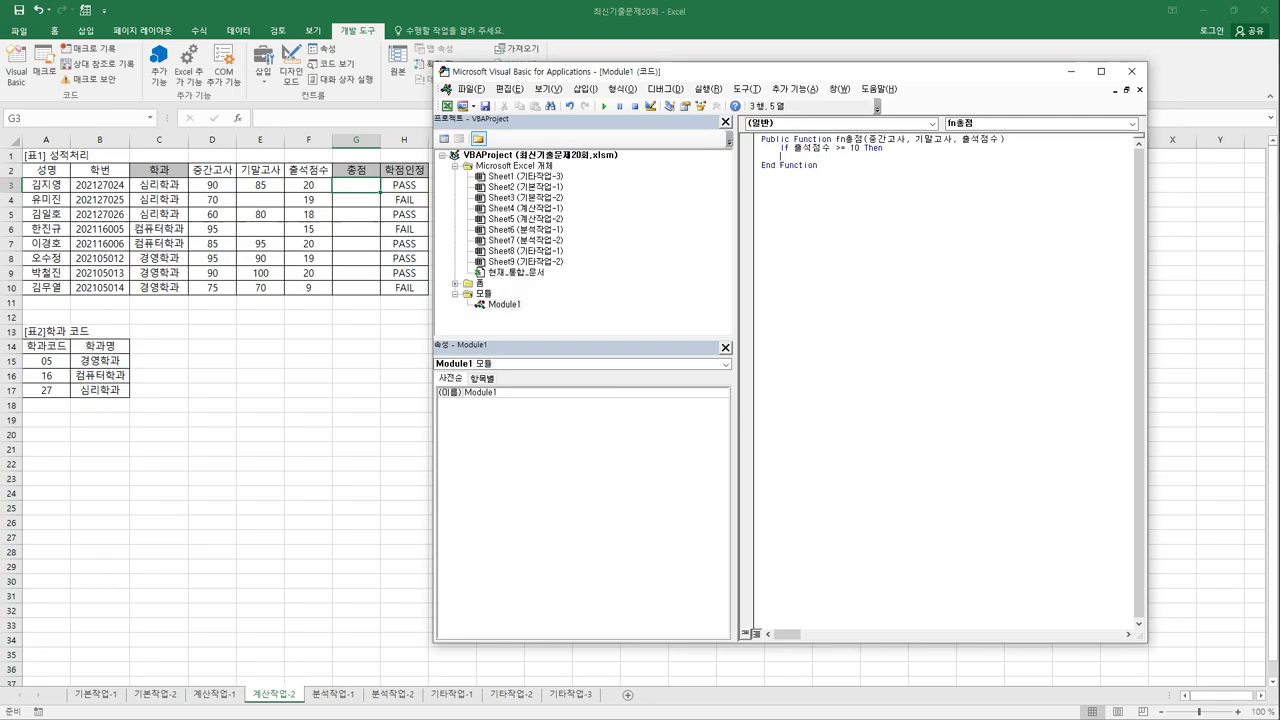
- Inside the If branch, assign fn총점 = 중간고사 * 0.4 + 기말고사 * 0.4 + 출석점수
text(fn총점 )
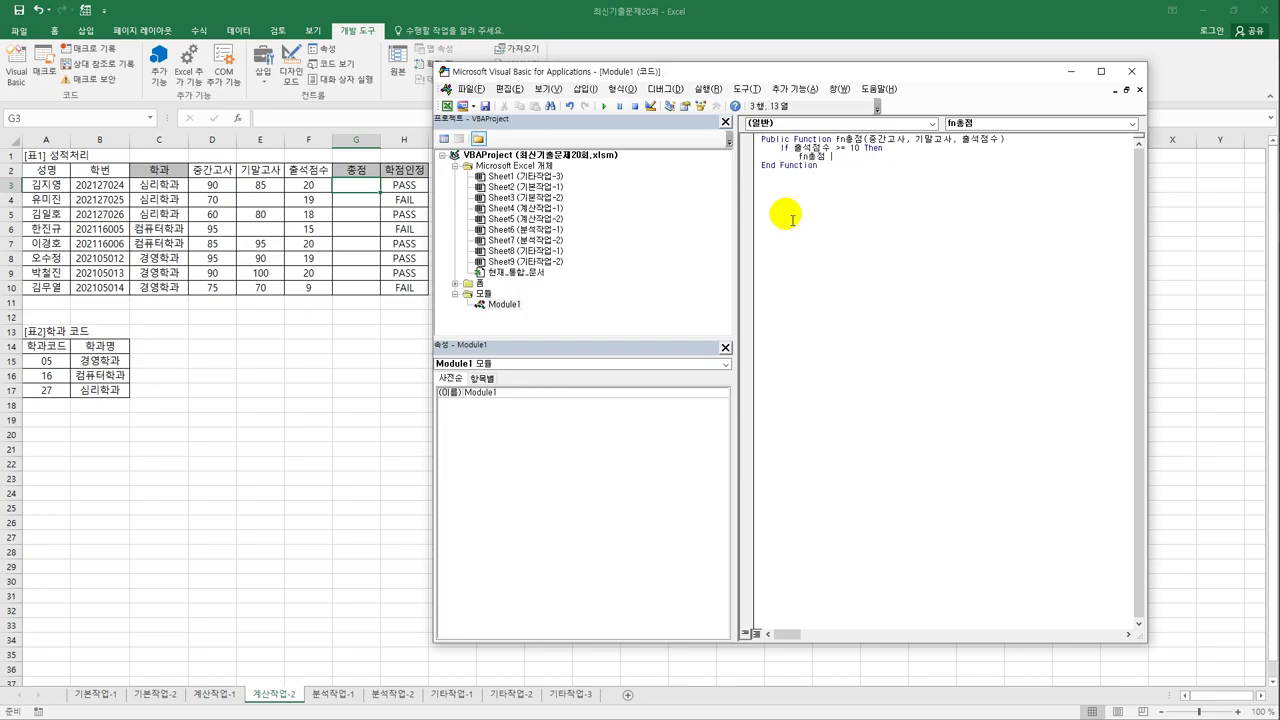
text(= )
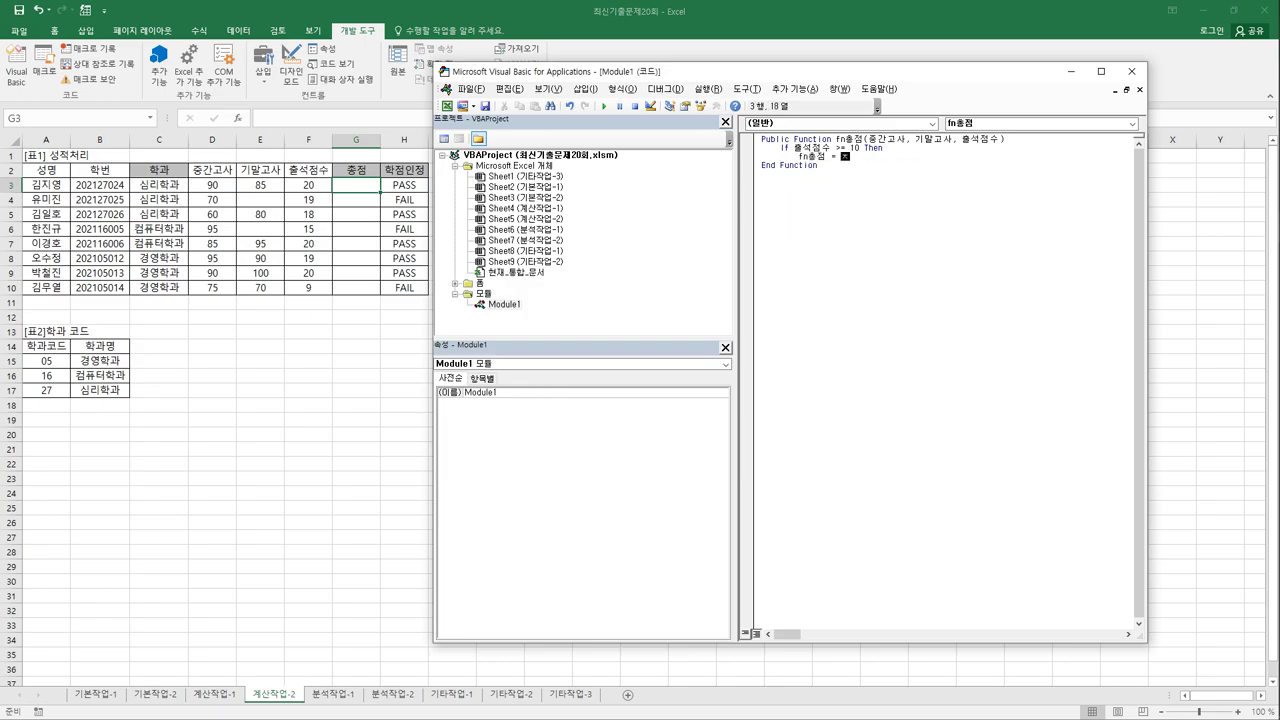
text(중간고사 + 0.4 + 기말고사 + 0.4 + 출석점수)
key(Return)
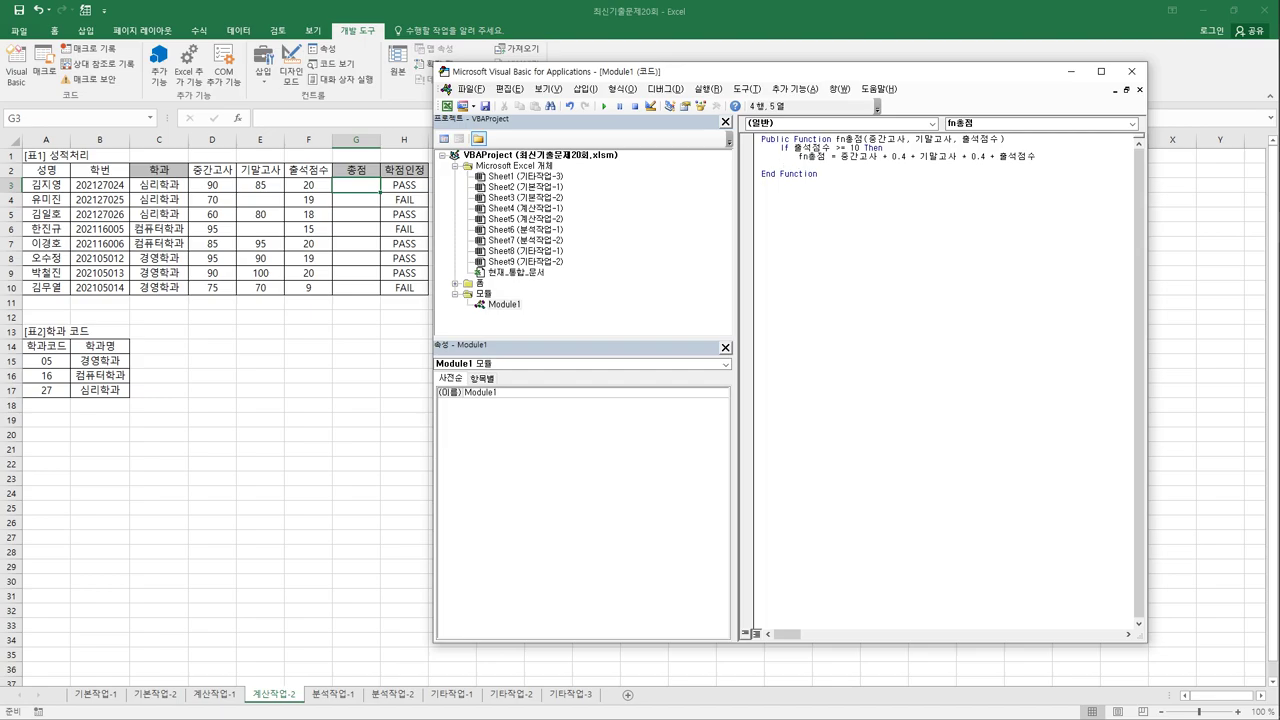
- Add an Else branch with fn총점 = 0, finish the If block, and close the Visual Basic Editor
text(else)
key(Return)
key(BackSpace)
text(fn총점 = 0)
key(Return)
text(End If)
key(Return)
key(Home)
key(Return)
key(Up)
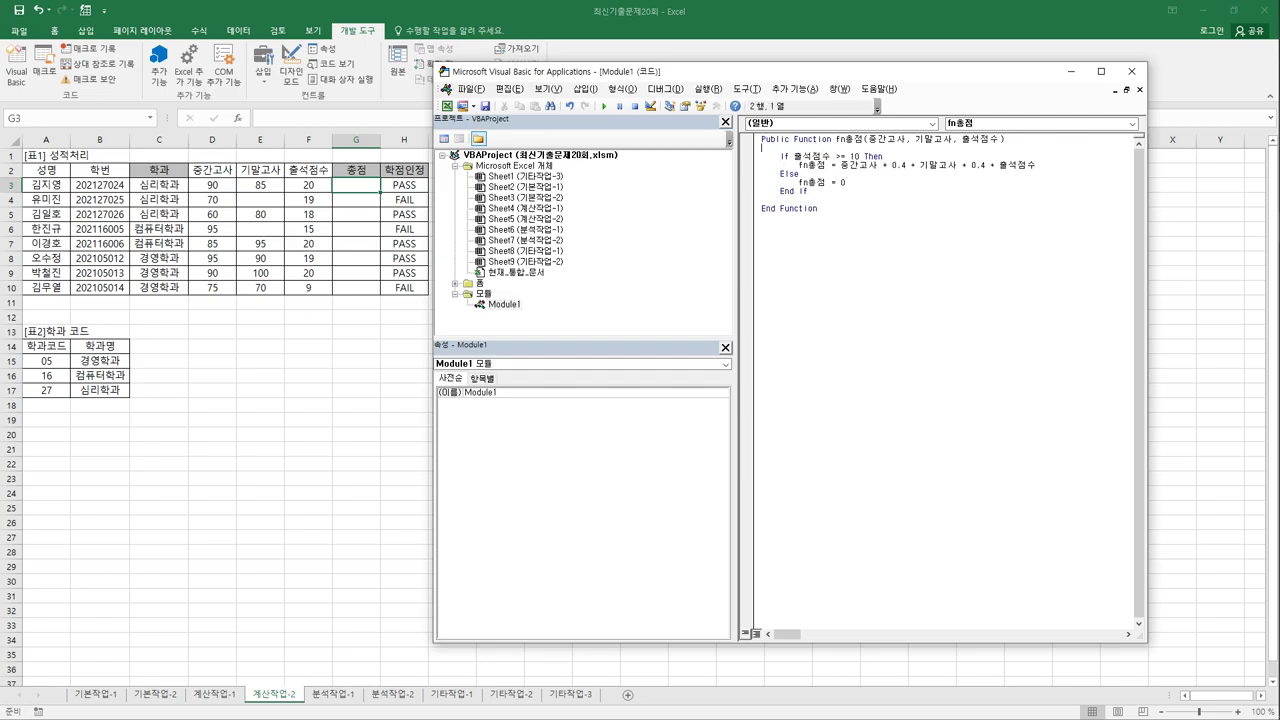
click(1131, 71)
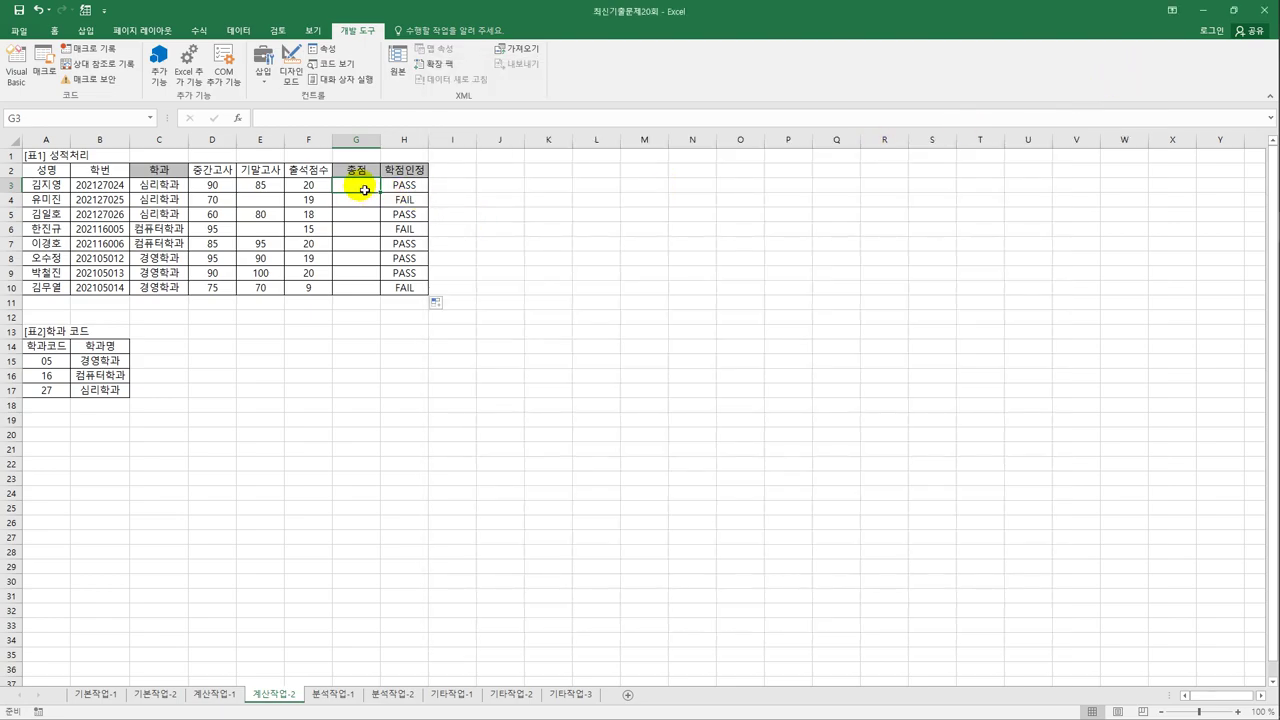
- Insert the user-defined function fn총점 in G3 with arguments D3, E3 and F3, and fill it down to G10
click(240, 119)
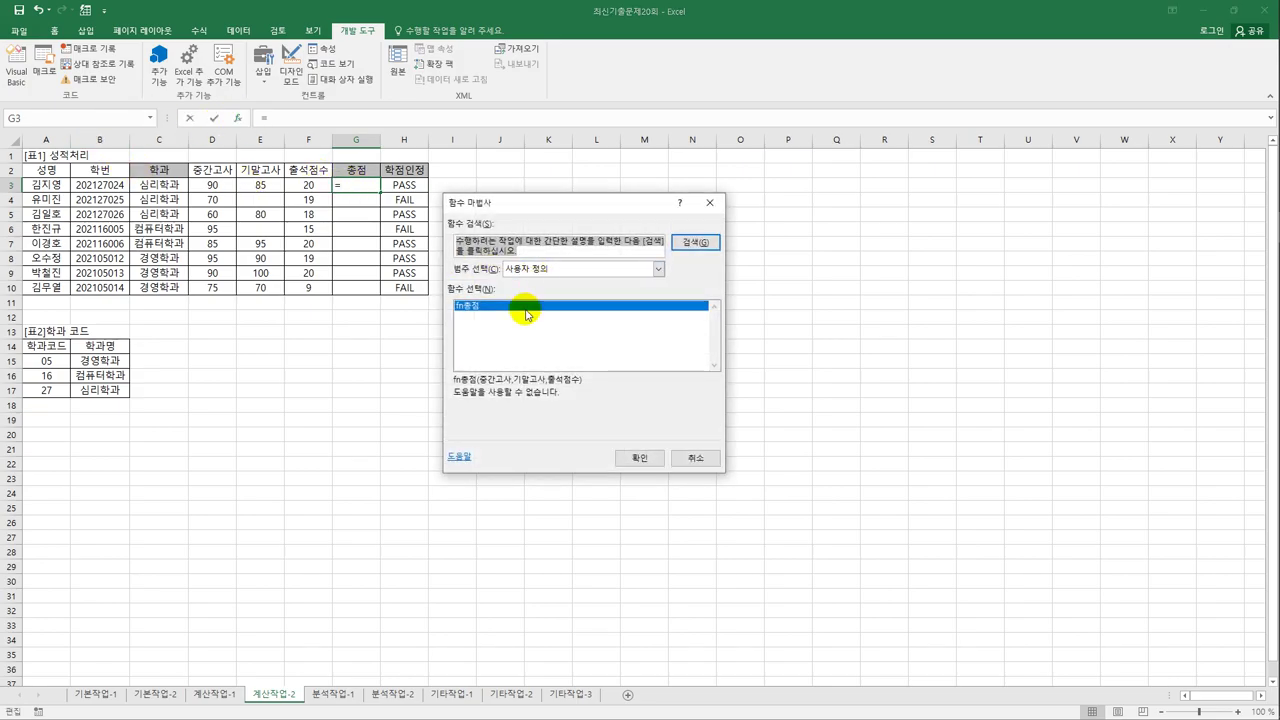
click(638, 457)
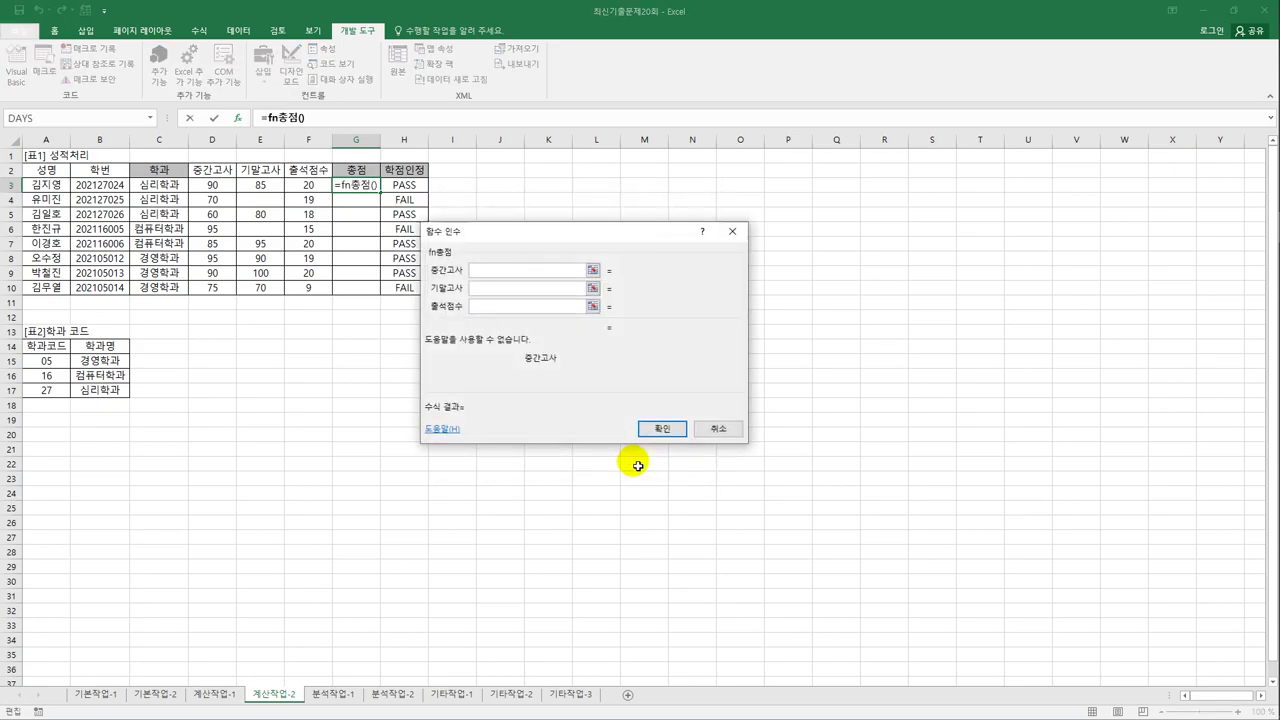
click(212, 185)
click(480, 286)
click(272, 186)
click(484, 306)
click(308, 185)
click(662, 428)
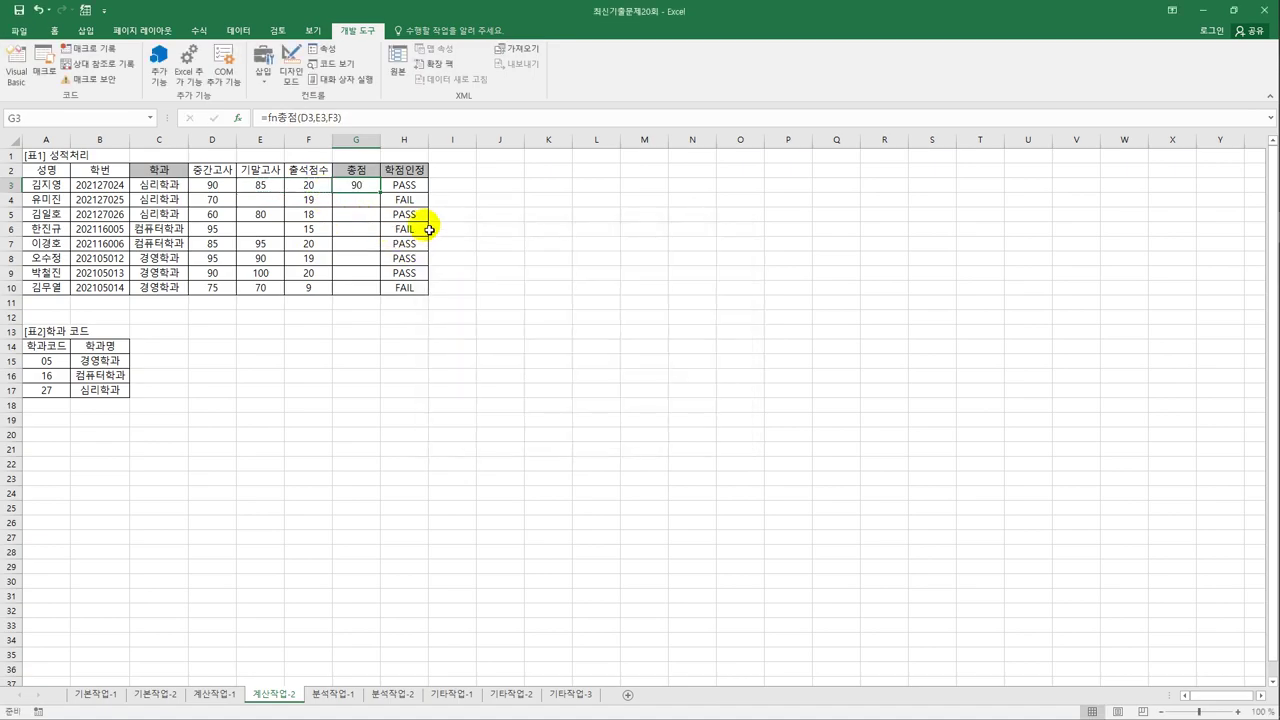
drag(380, 192, 386, 296)
click(541, 337)
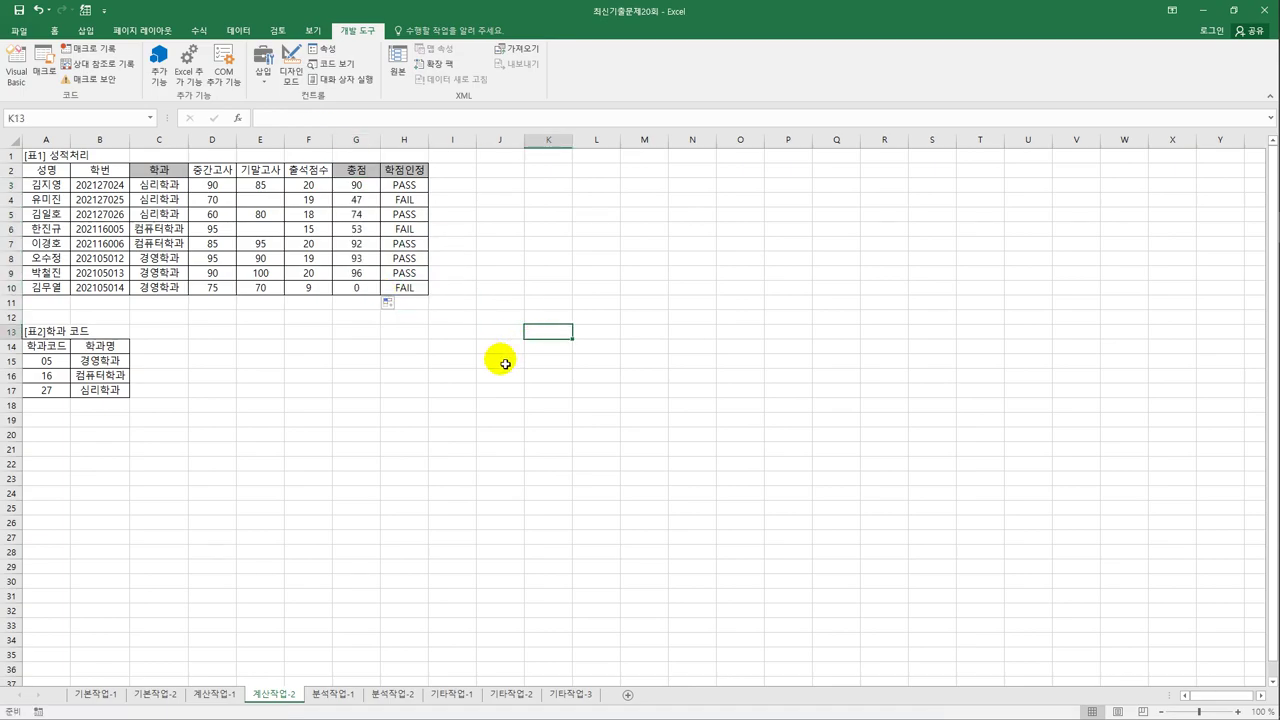
- On sheet 분석작업-1, start a PivotTable at B4 using an external data source, with the data added to the data model
click(343, 695)
click(496, 340)
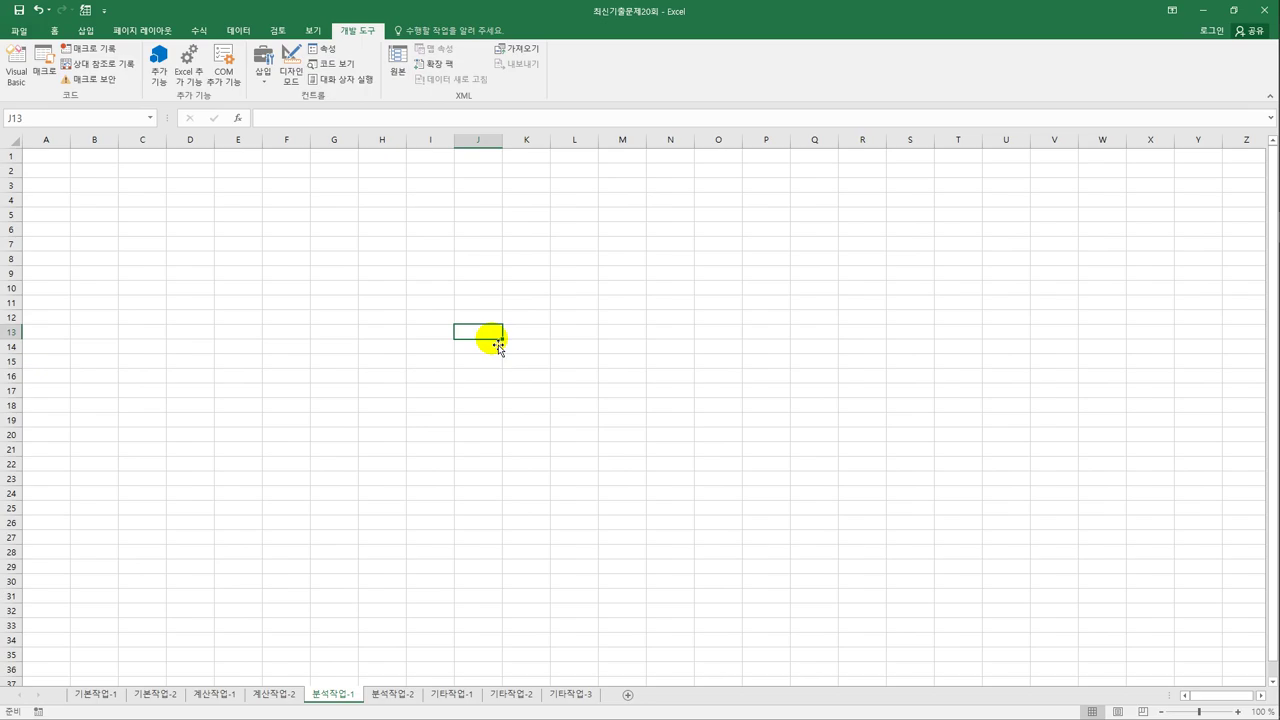
click(94, 204)
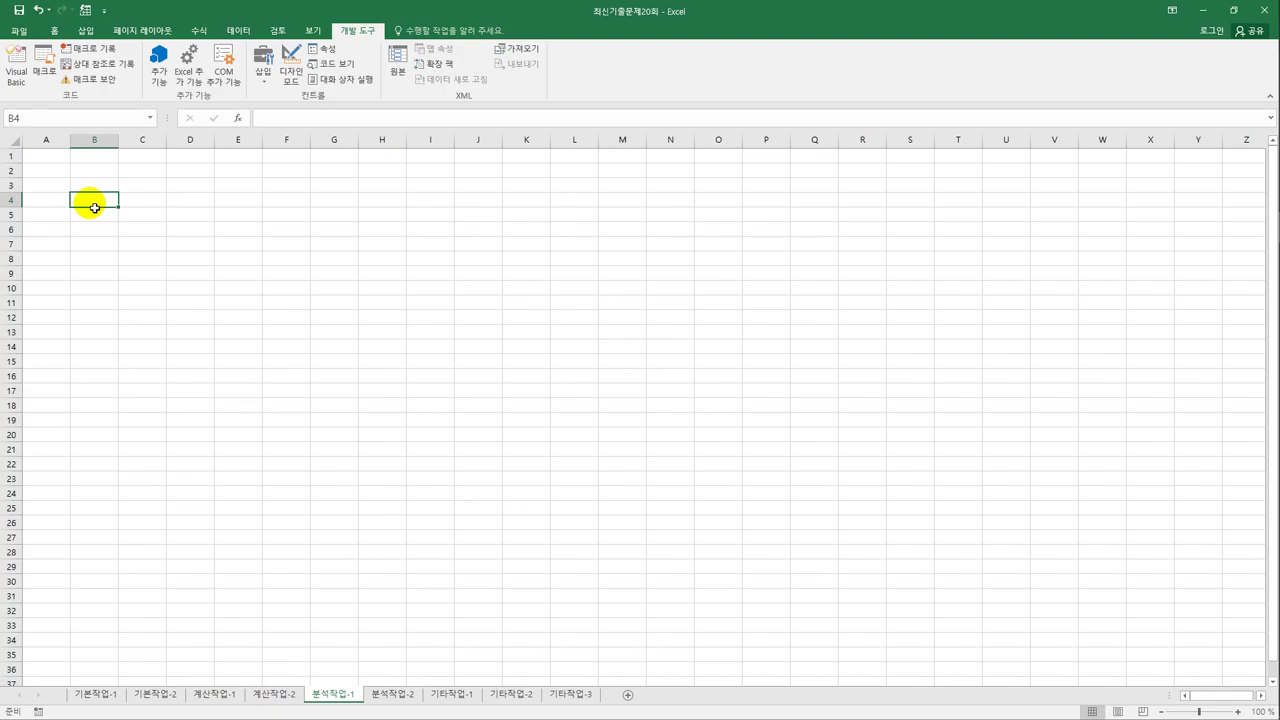
click(86, 30)
click(33, 62)
click(514, 280)
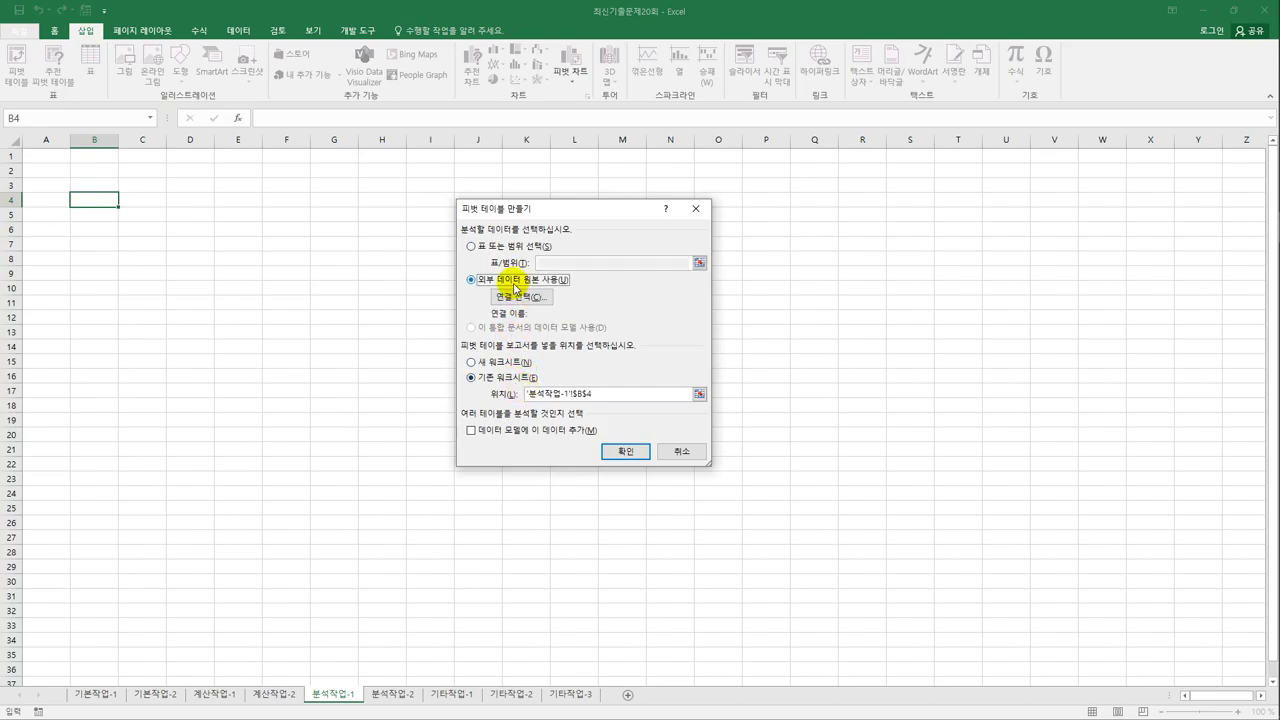
click(516, 432)
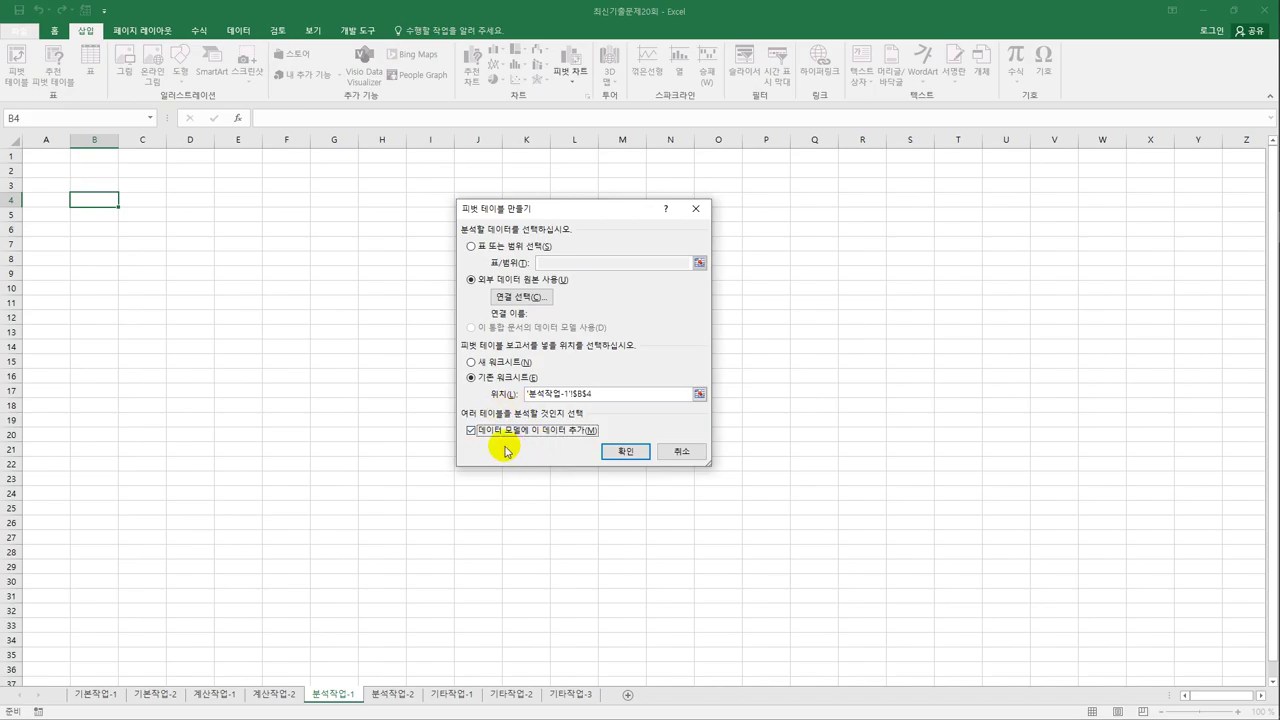
- Select the file 연월차.csv in C:\컴활1급\스프레드시트\기출문제 as the PivotTable's external data source
click(520, 297)
click(479, 480)
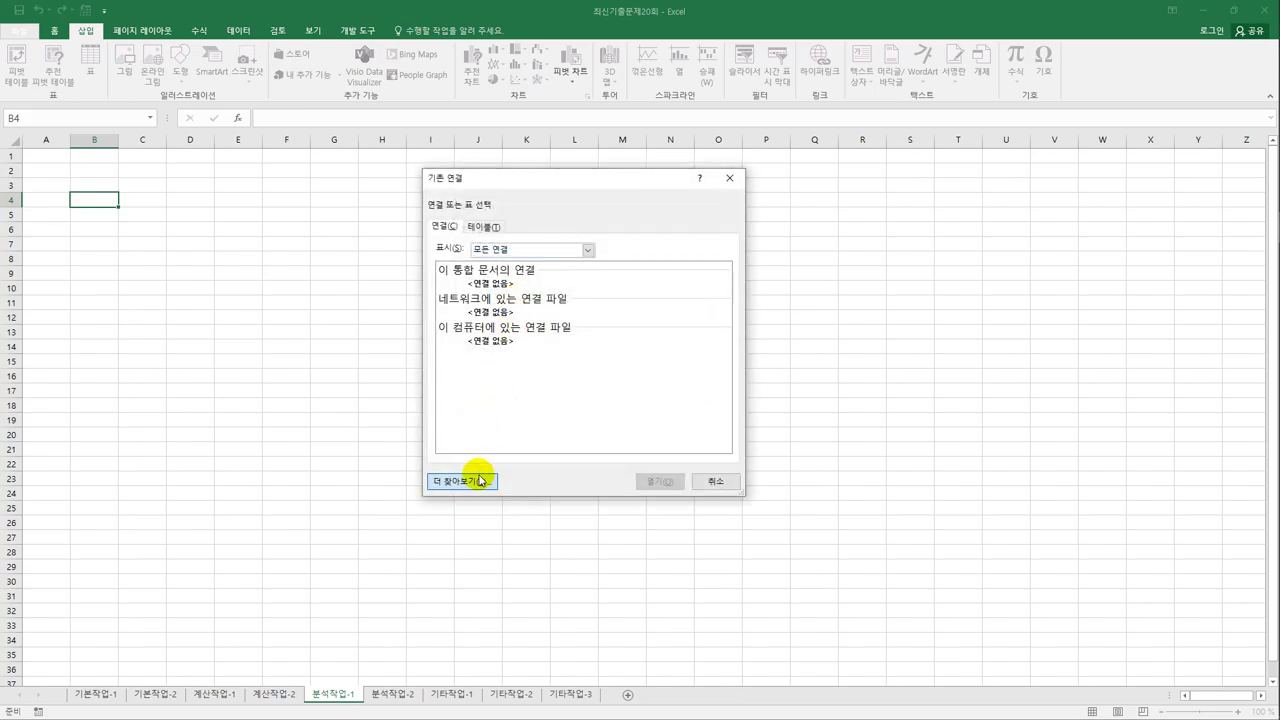
click(507, 400)
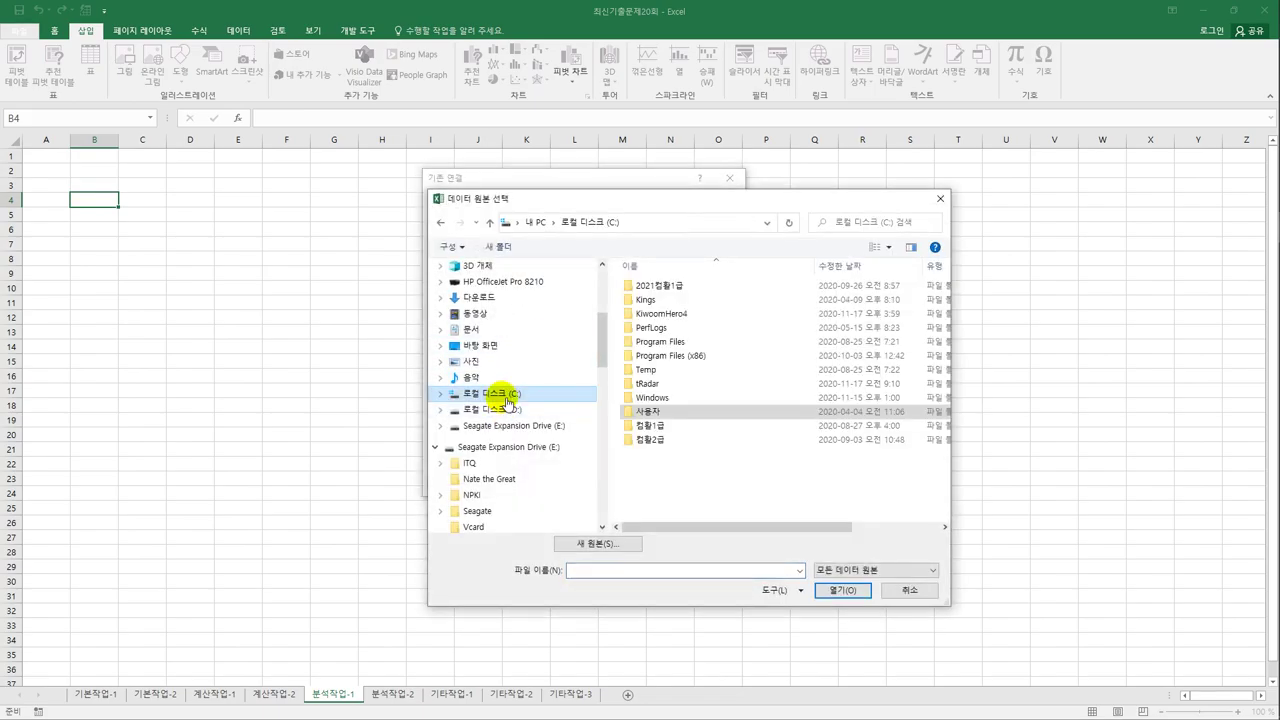
double_click(645, 430)
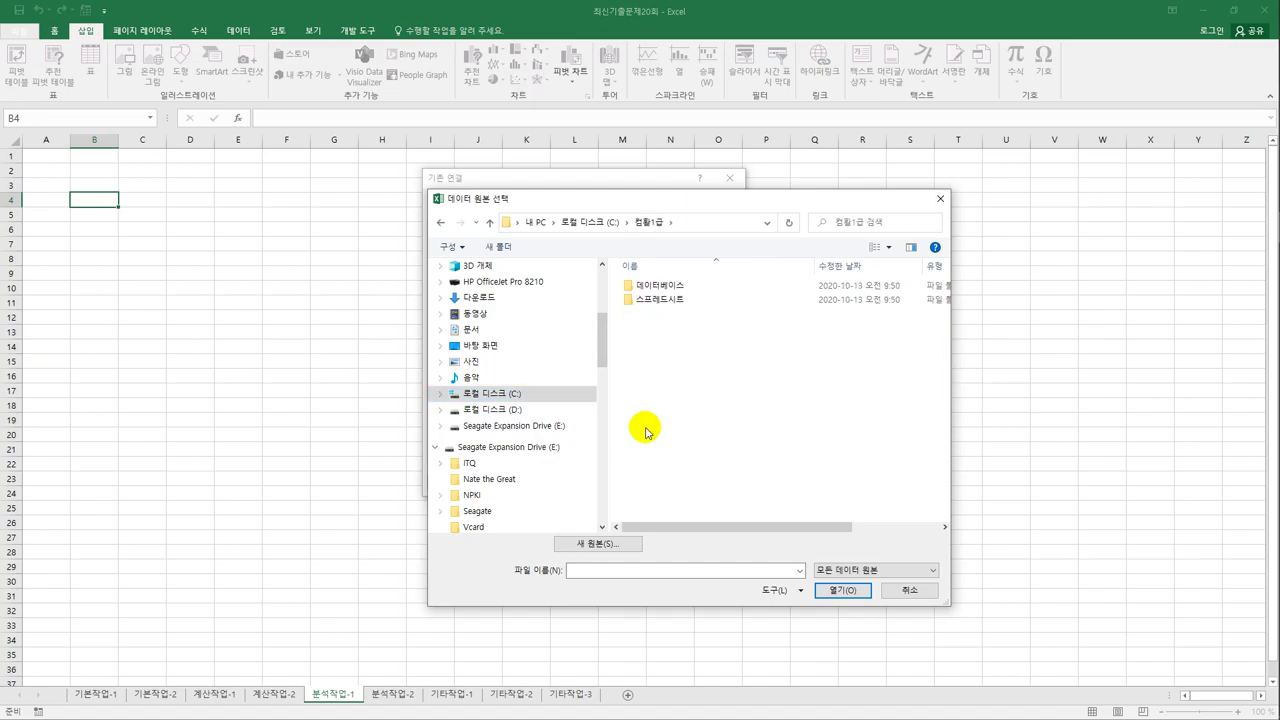
double_click(655, 299)
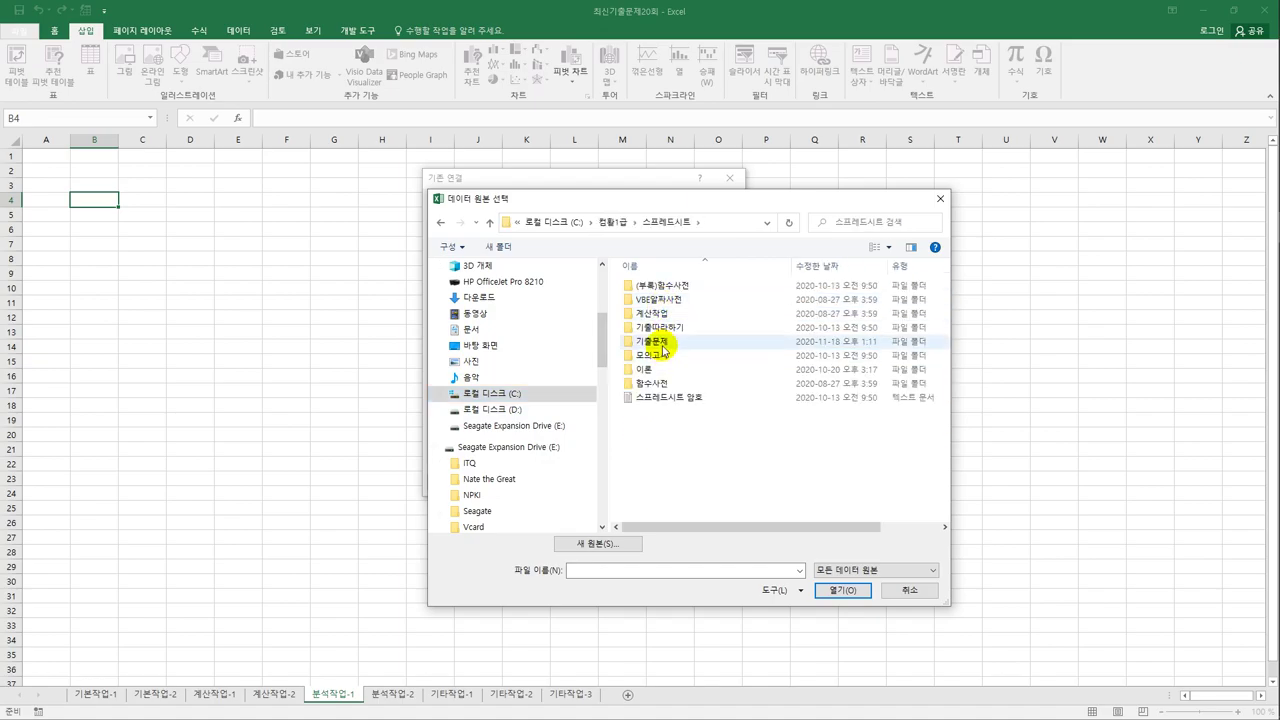
double_click(660, 342)
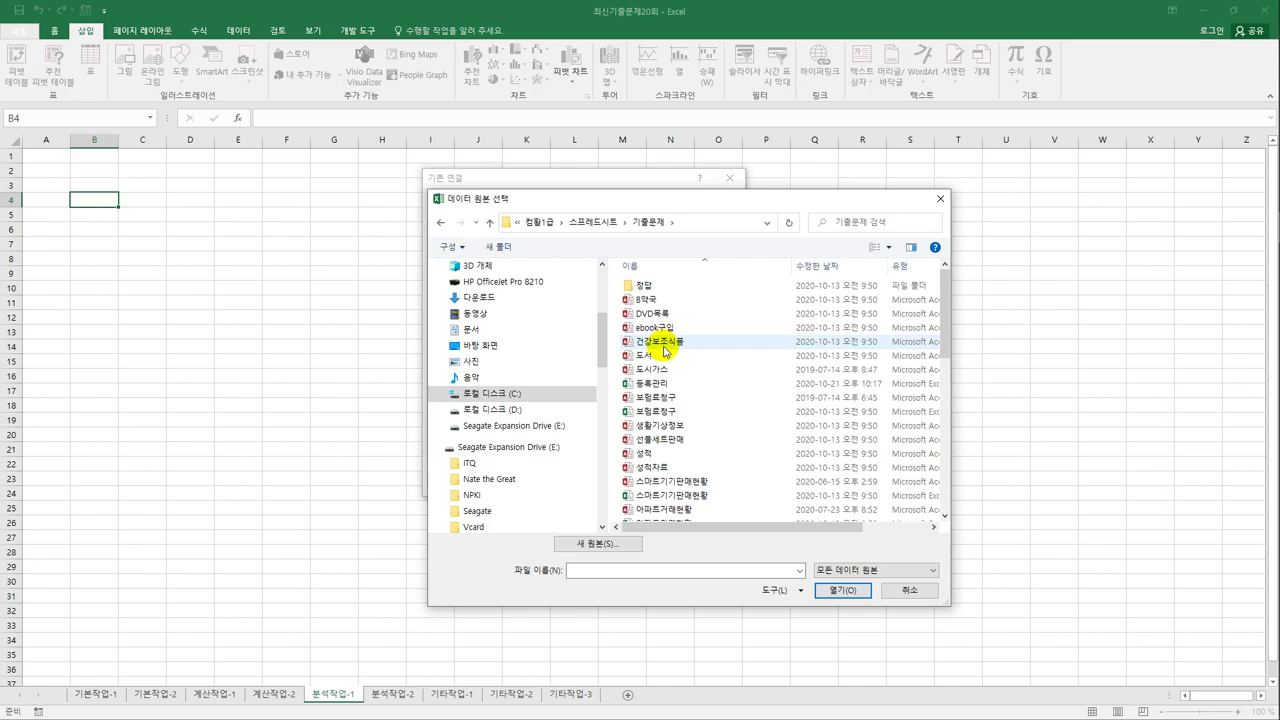
scroll(667, 415, down, 1)
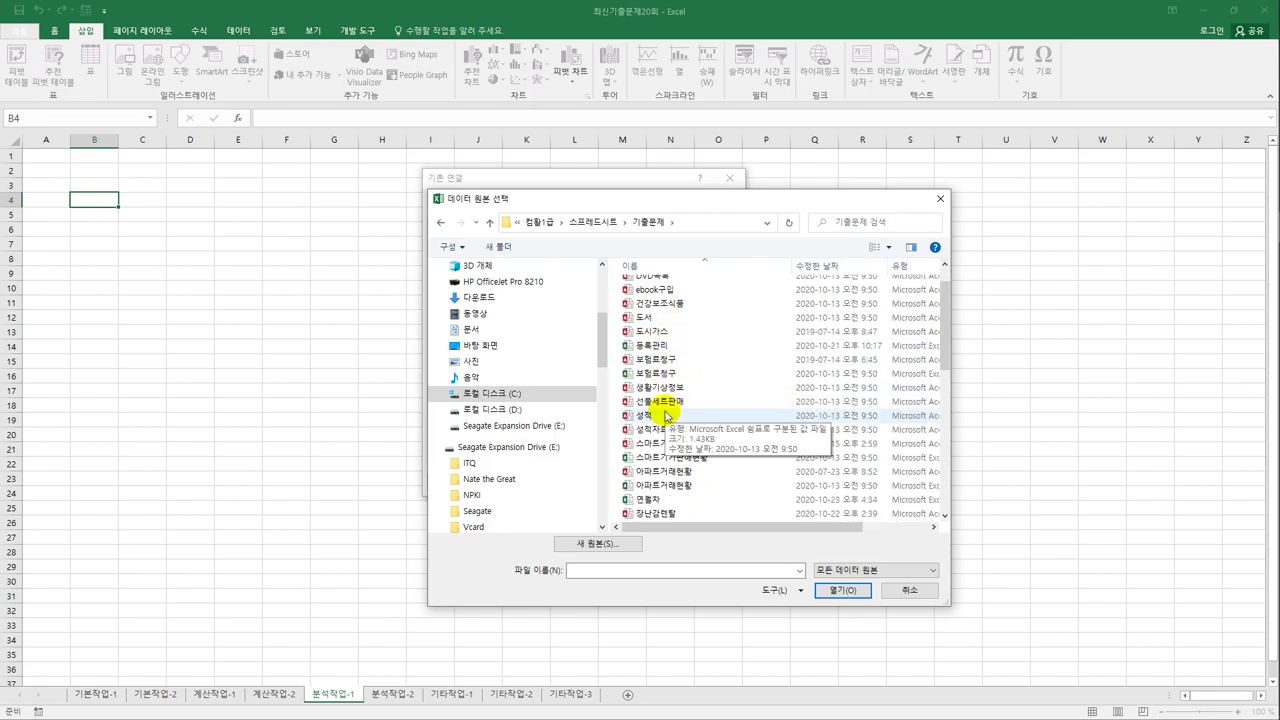
click(648, 499)
click(843, 589)
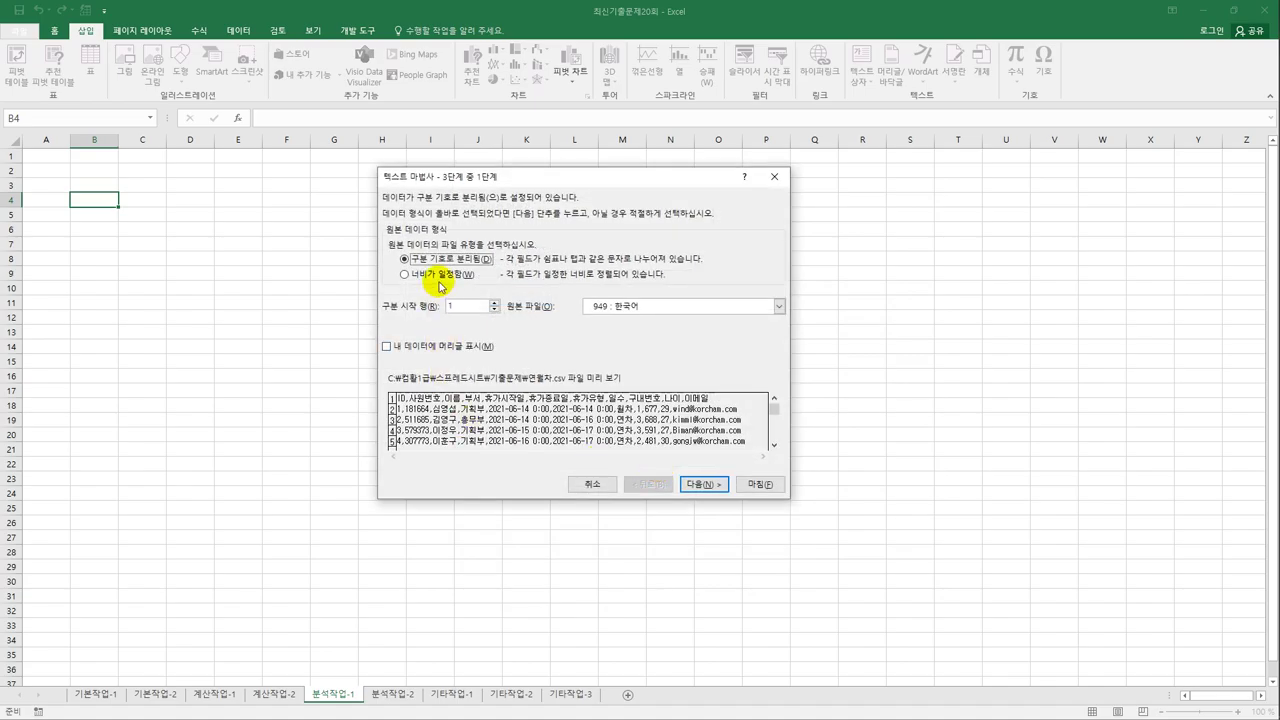
- In the text import wizard, mark the data as having headers and use only the comma as delimiter
click(418, 345)
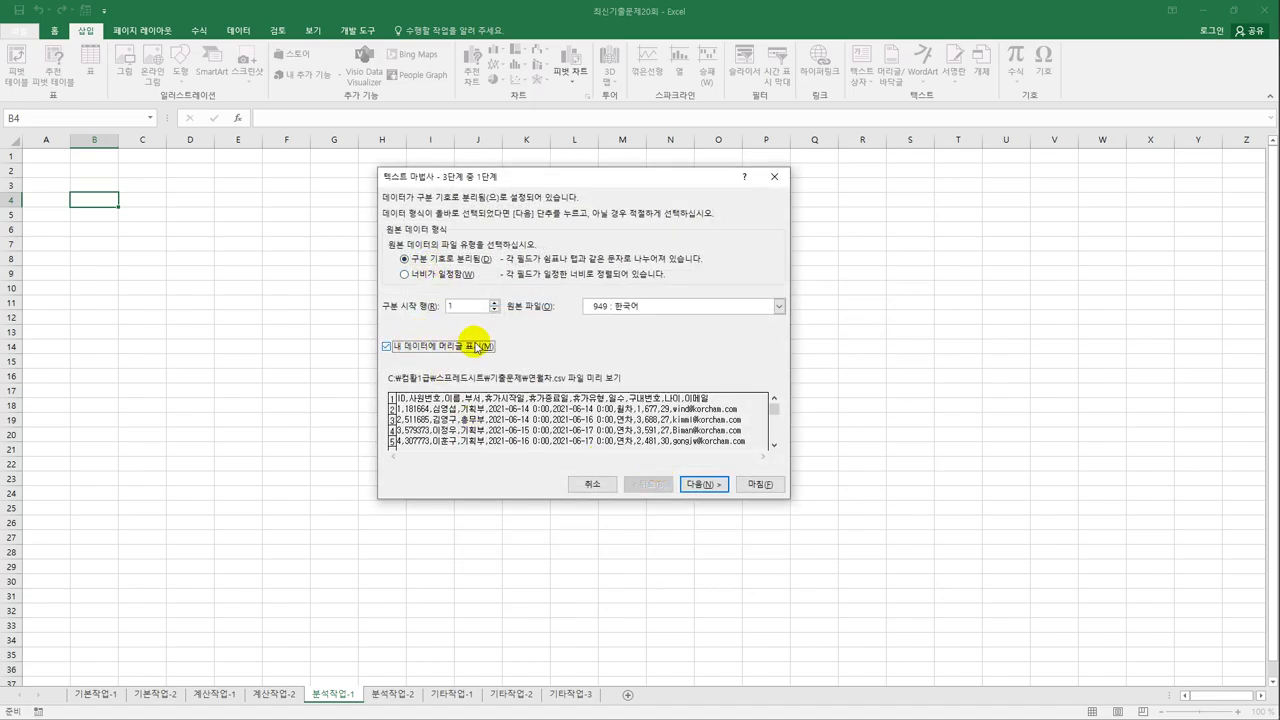
click(697, 485)
click(394, 233)
click(408, 263)
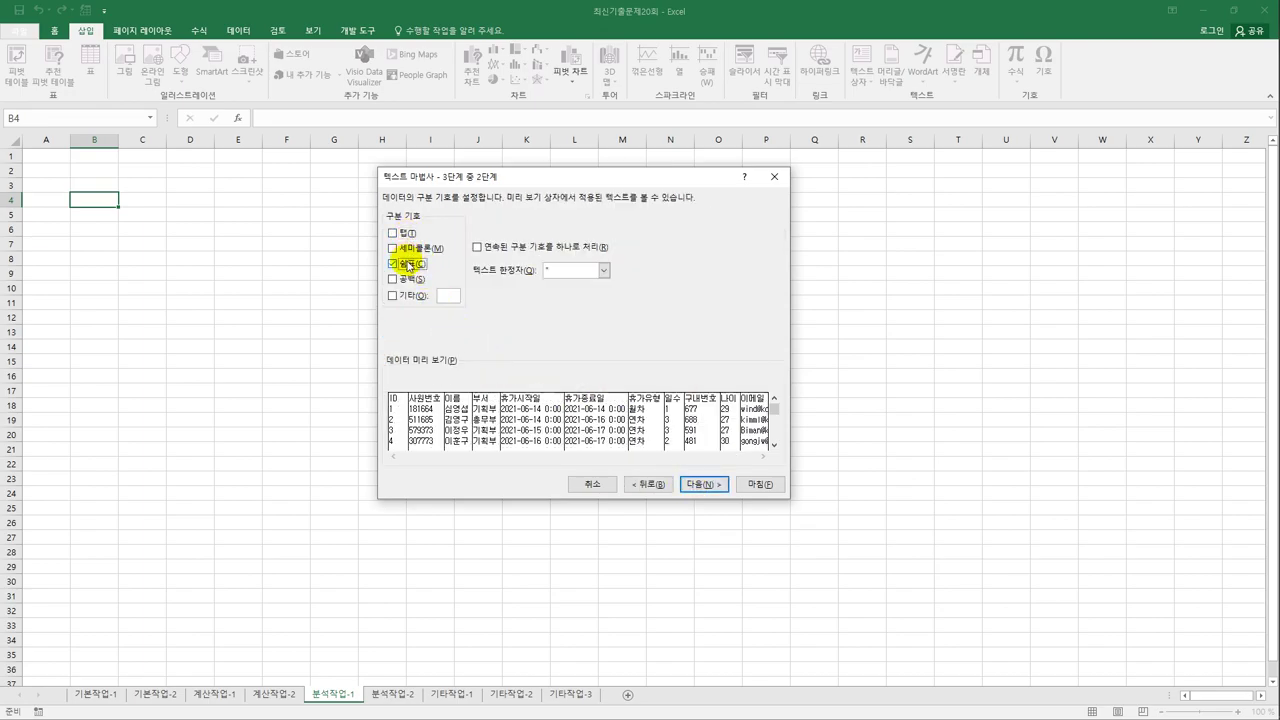
click(706, 485)
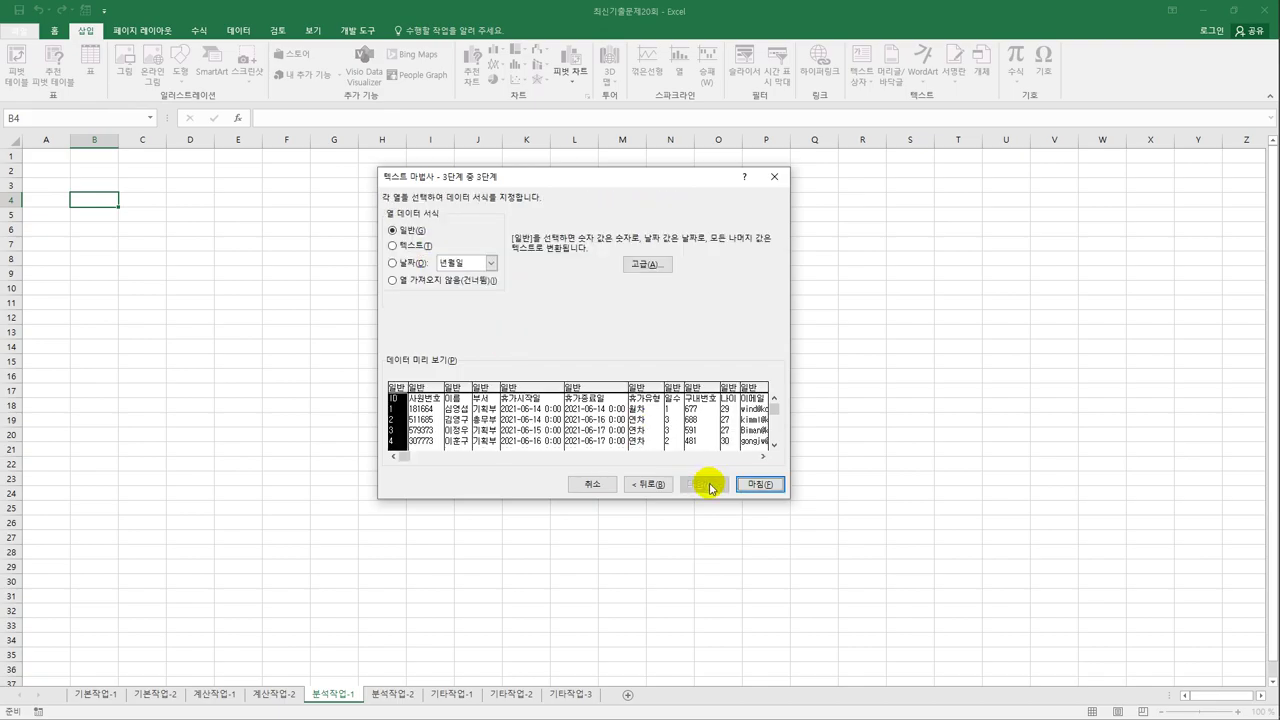
click(425, 283)
click(429, 389)
click(445, 286)
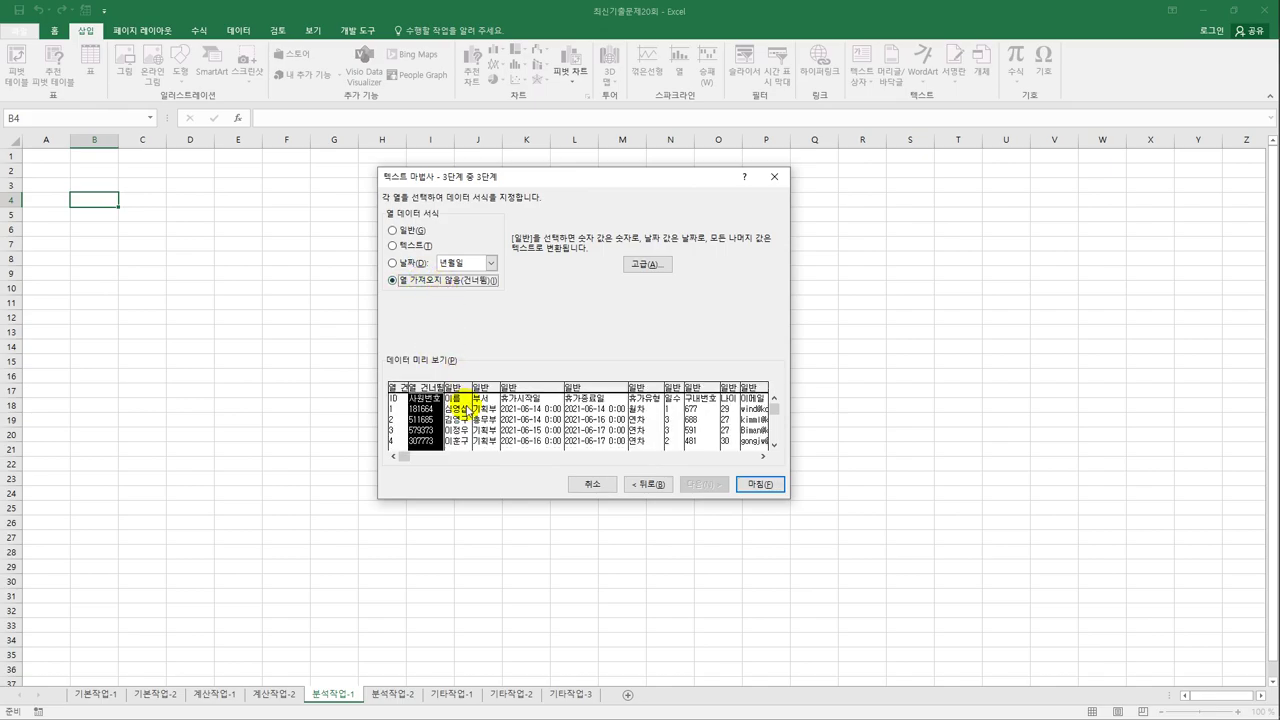
click(460, 387)
click(432, 289)
click(480, 387)
click(447, 280)
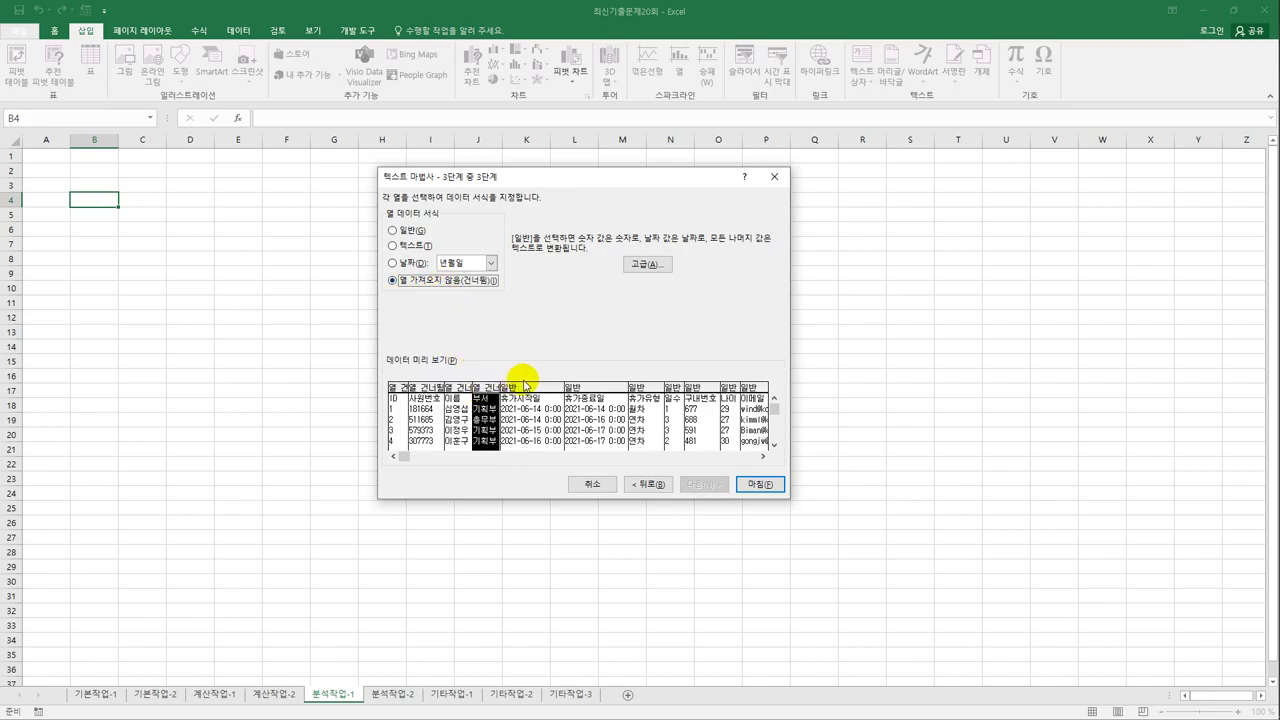
click(531, 395)
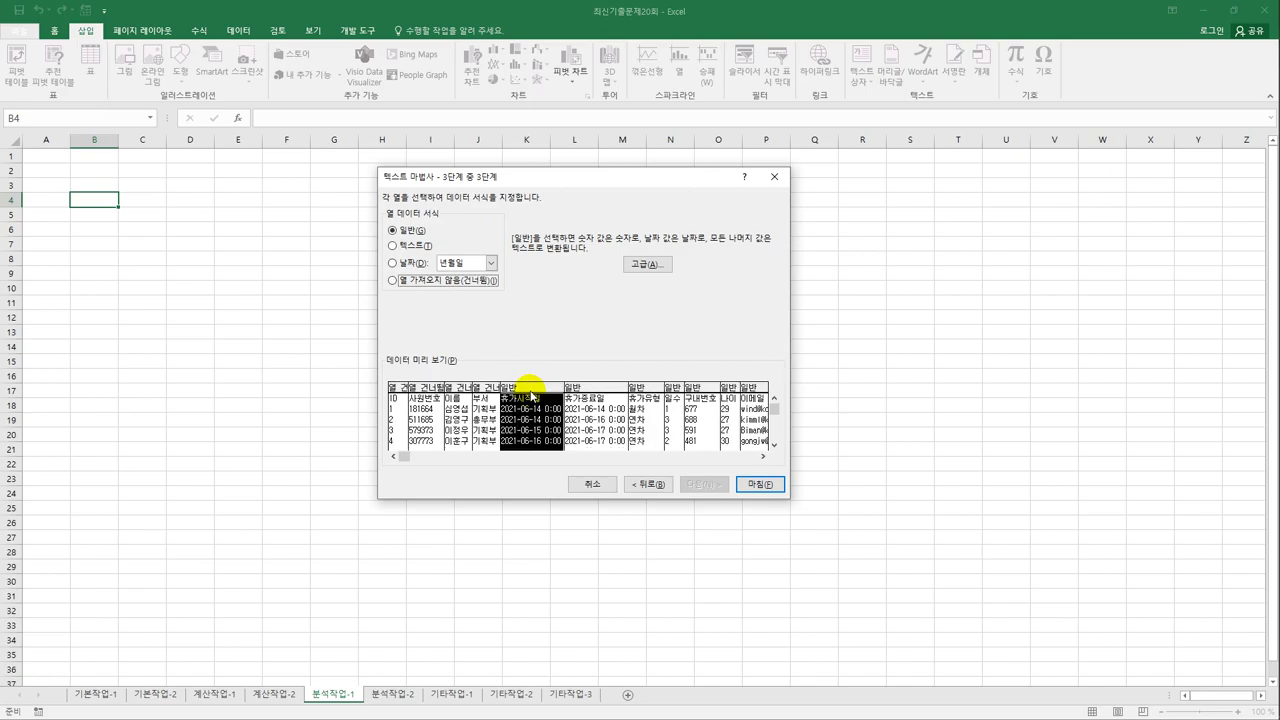
click(437, 283)
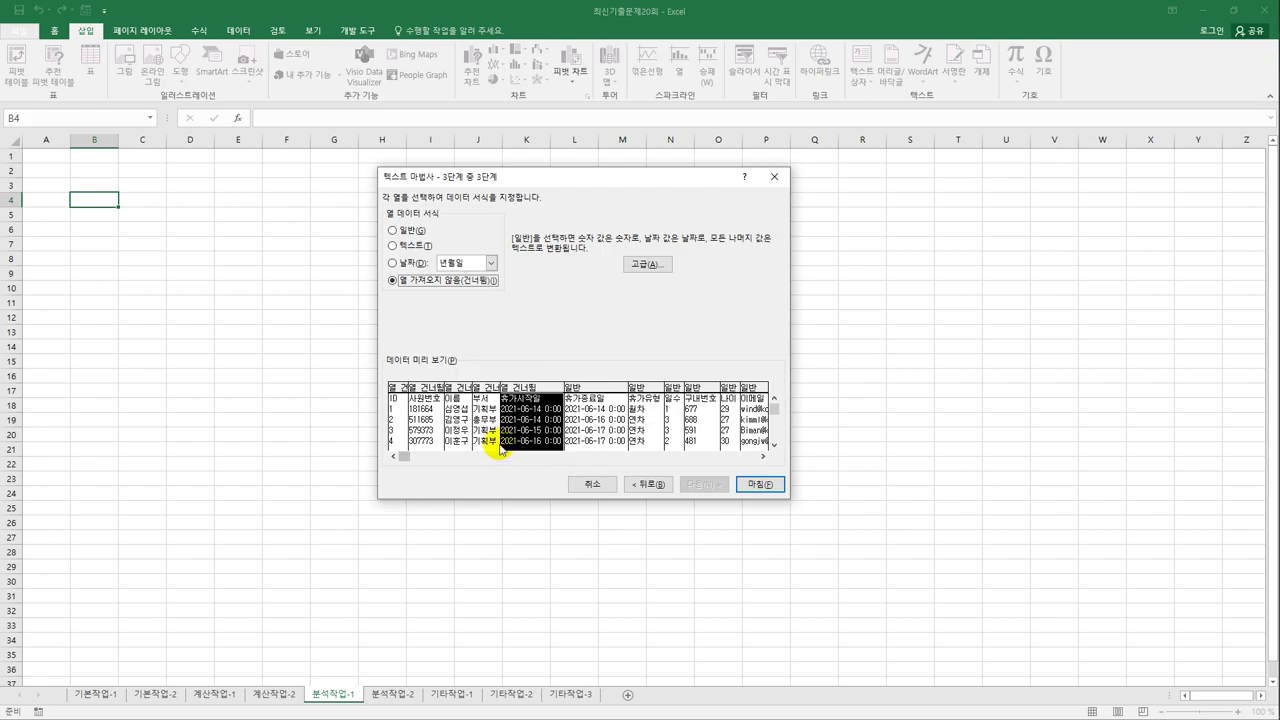
click(393, 230)
click(402, 392)
click(396, 230)
click(423, 385)
click(394, 230)
click(463, 388)
click(394, 230)
click(483, 387)
click(394, 230)
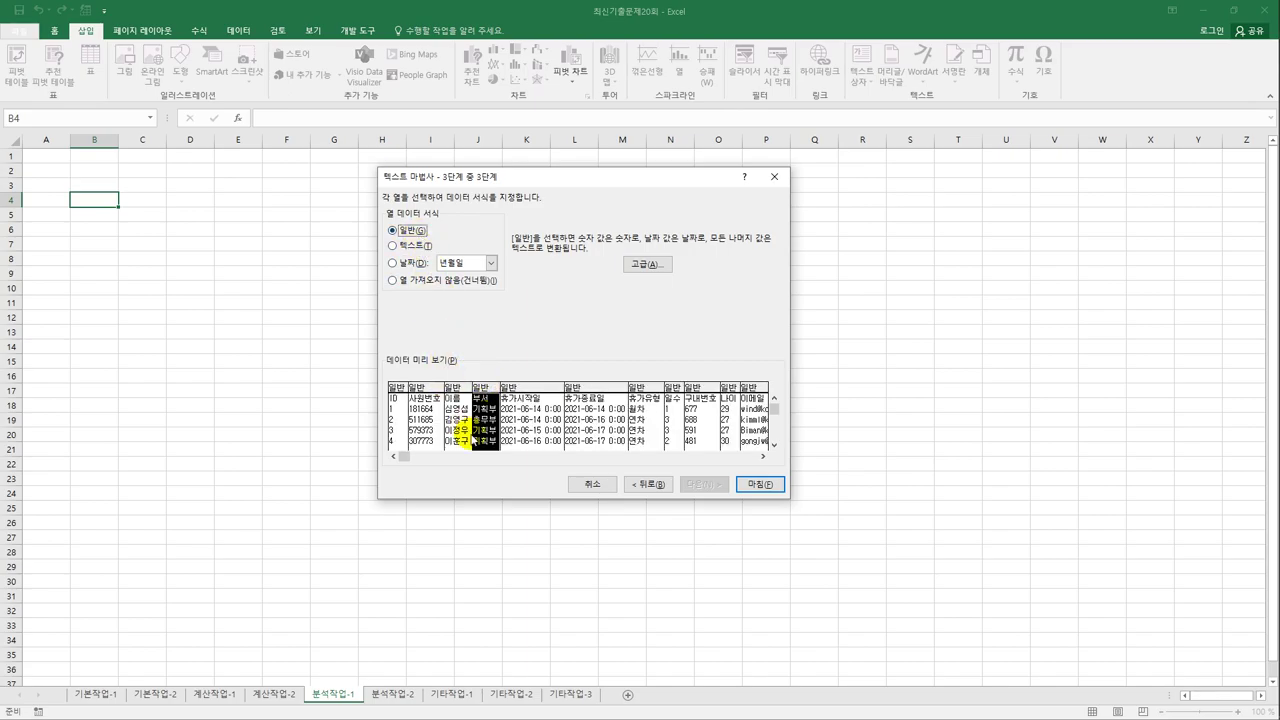
click(481, 389)
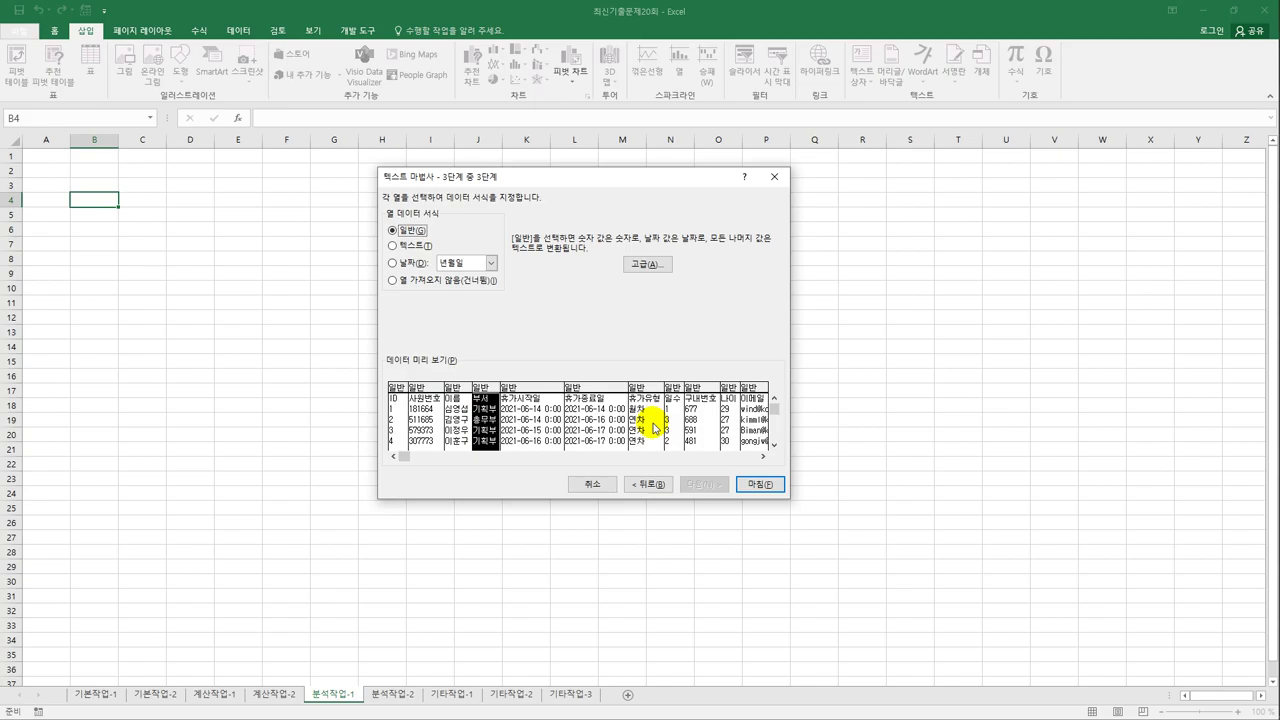
- Exclude the ID, 사원번호 and 이름 columns from the import
click(397, 388)
click(410, 280)
click(425, 390)
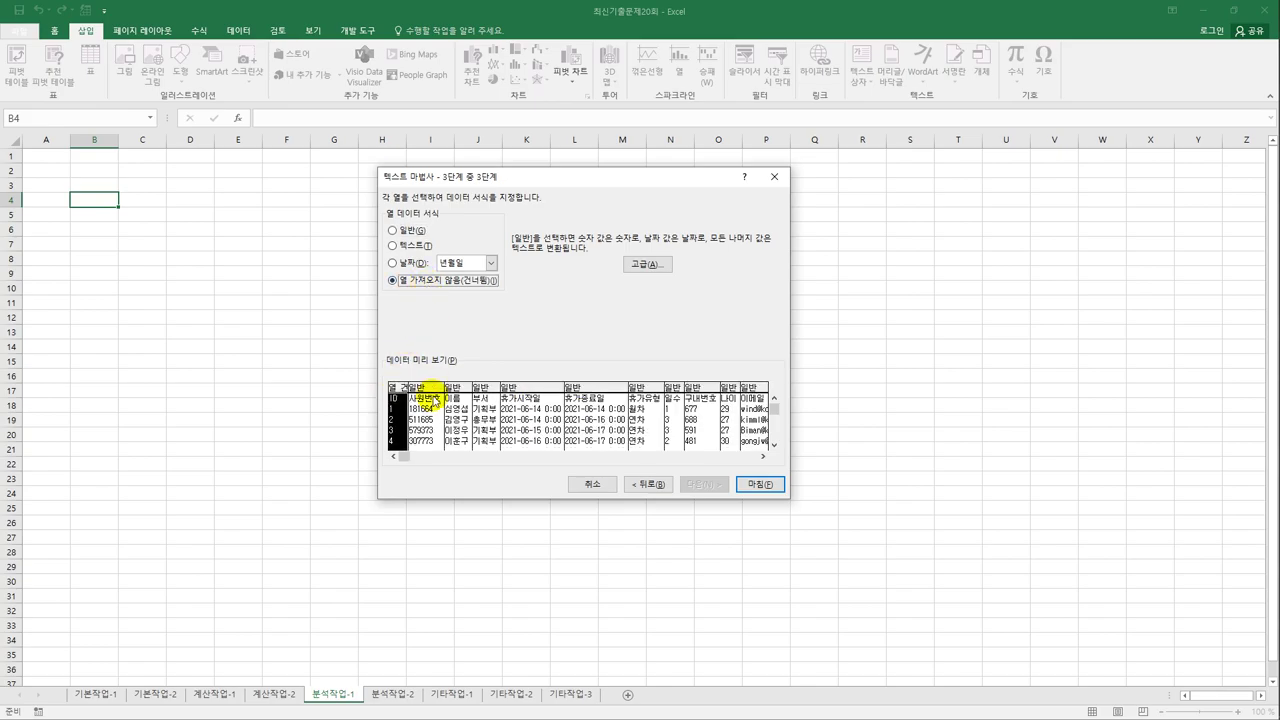
click(445, 281)
click(458, 397)
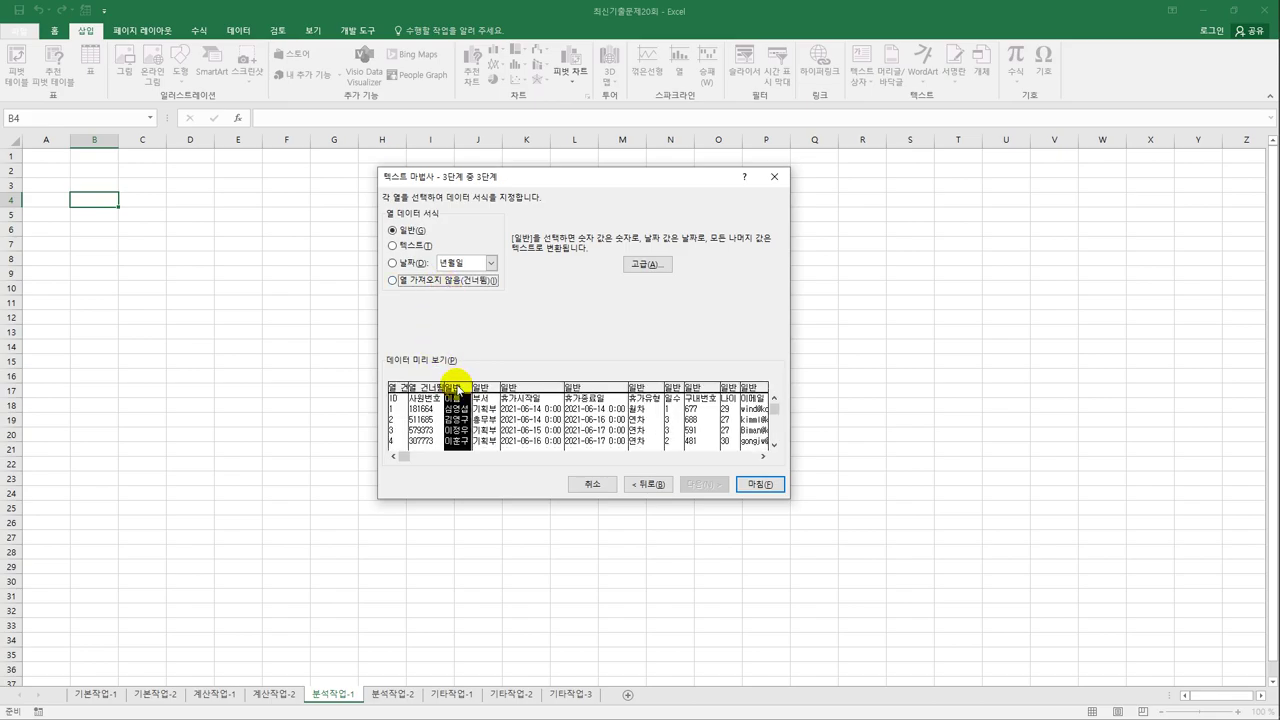
click(446, 282)
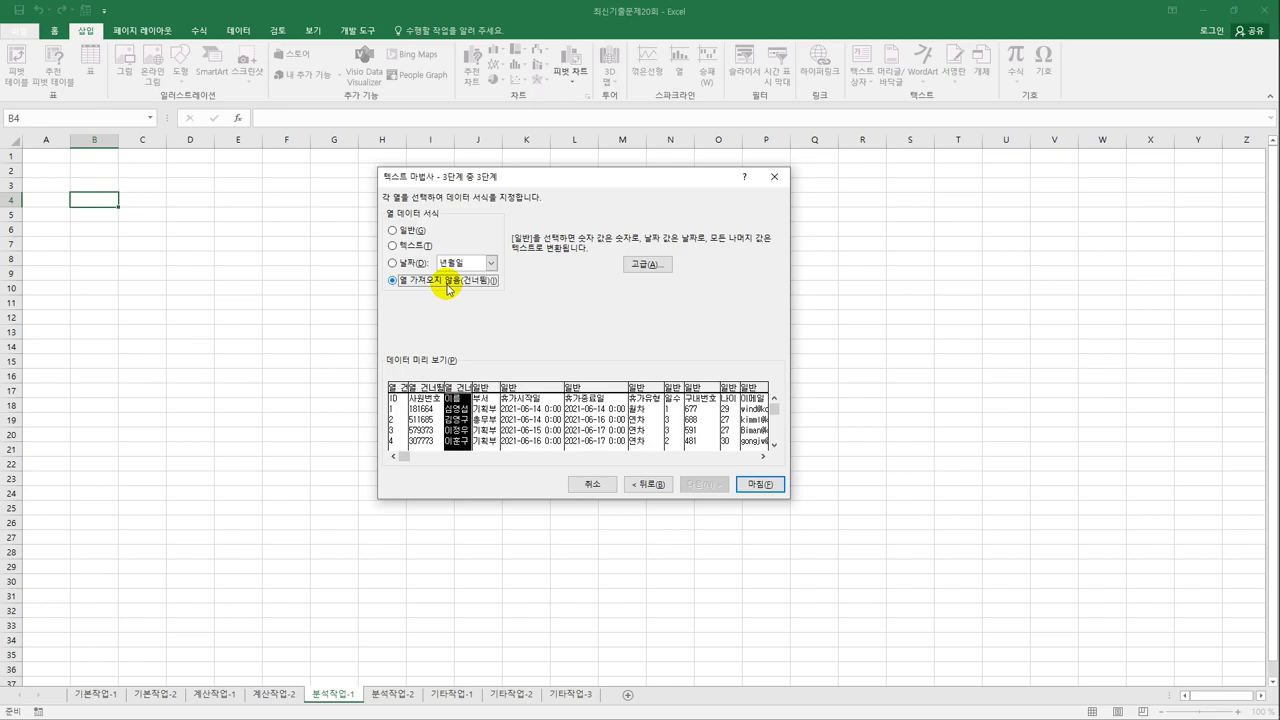
- Also exclude the 휴가종료일, 구내번호, 나이 and 이메일 columns, then finish the text import wizard
click(522, 390)
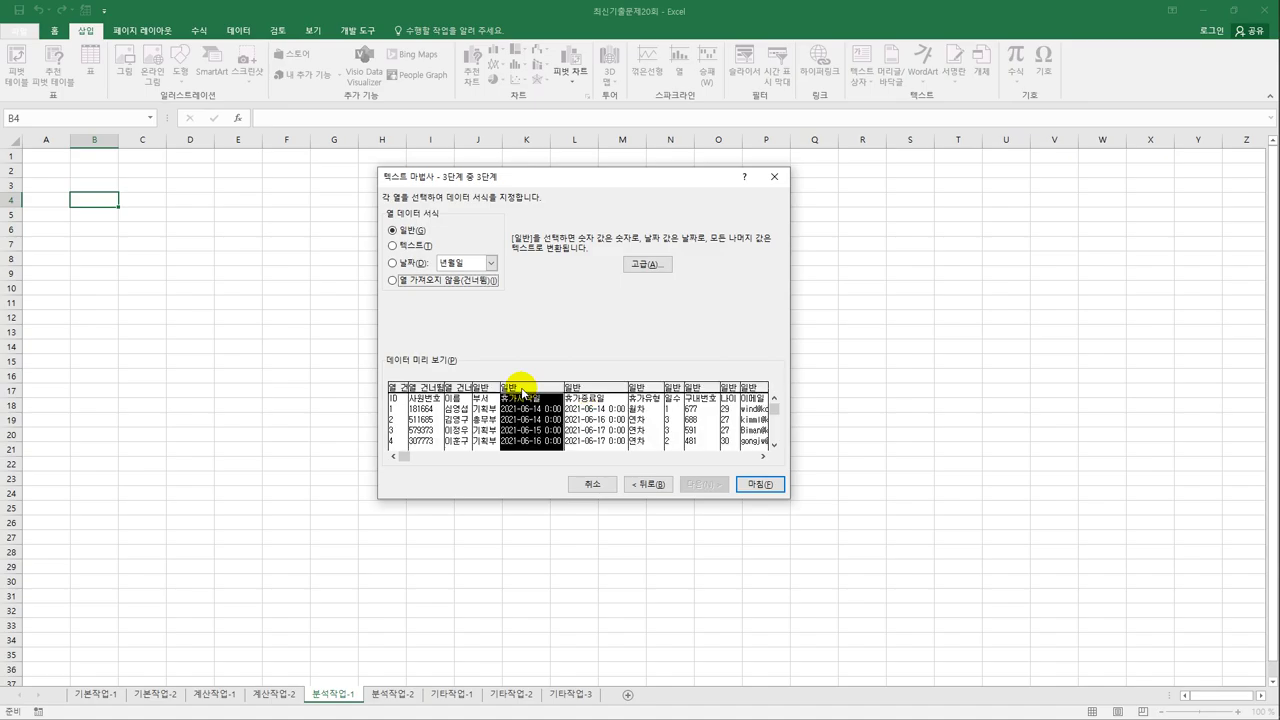
click(600, 389)
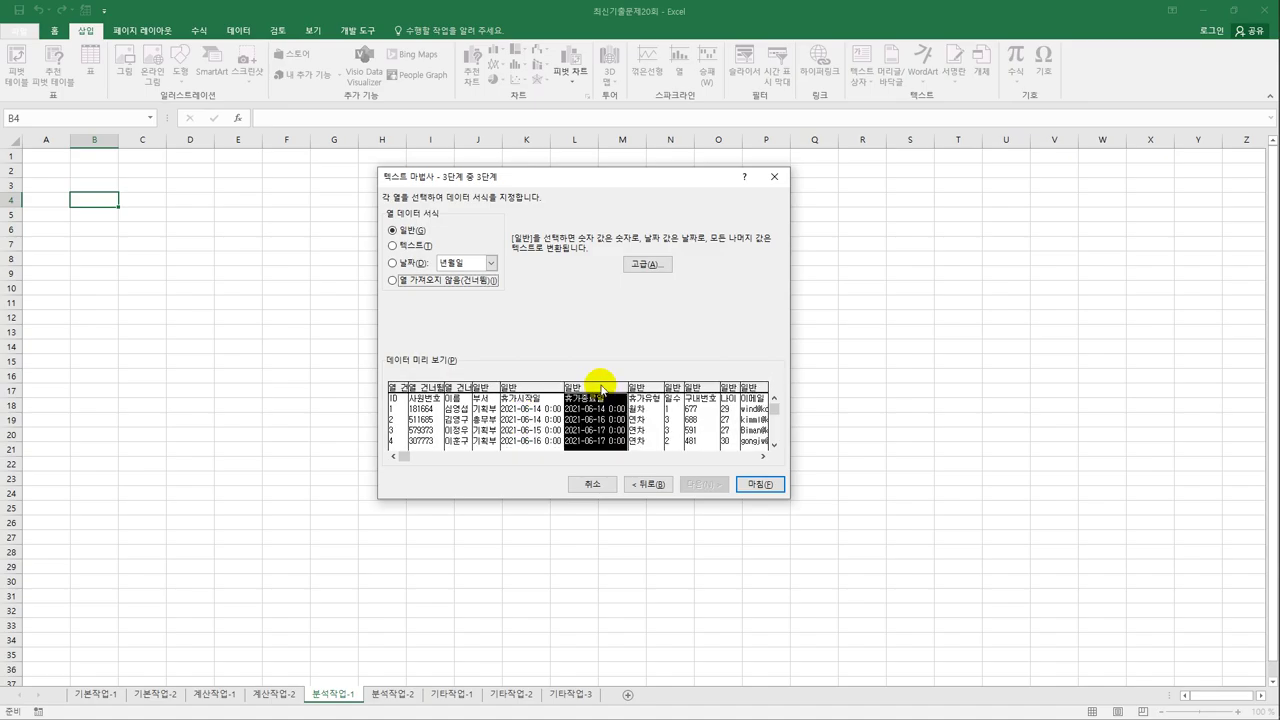
click(472, 281)
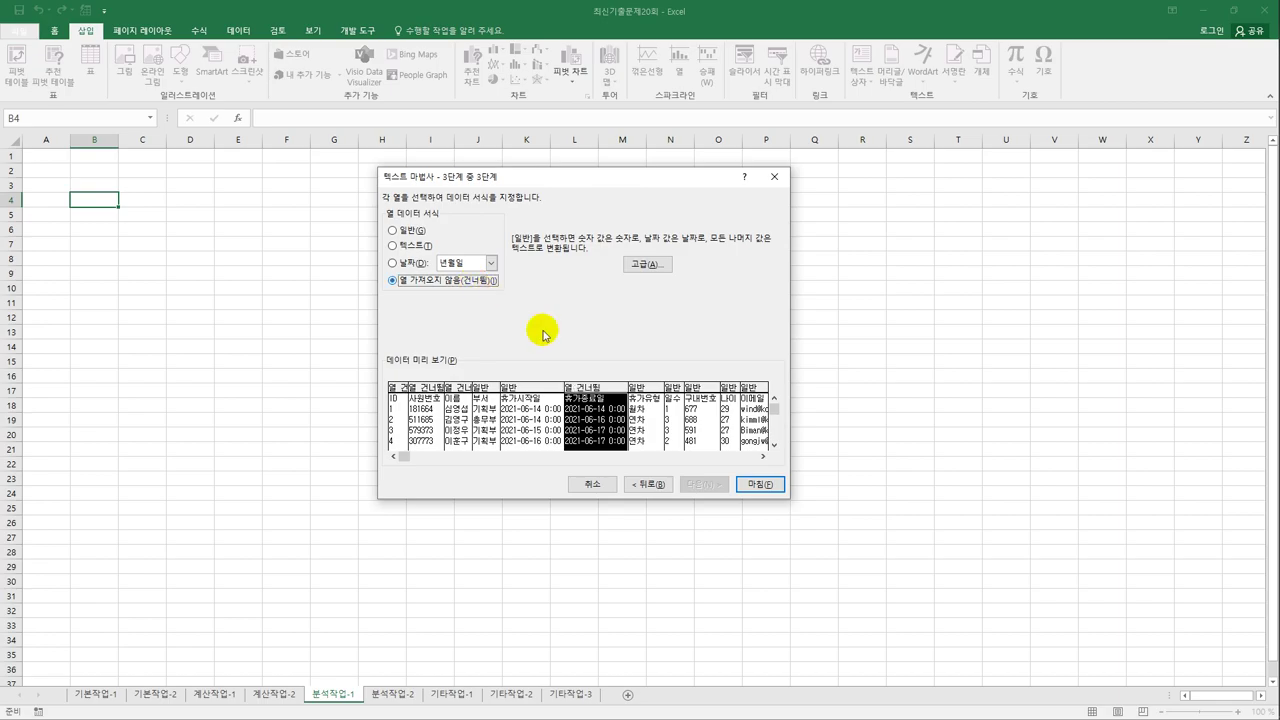
click(655, 394)
click(672, 392)
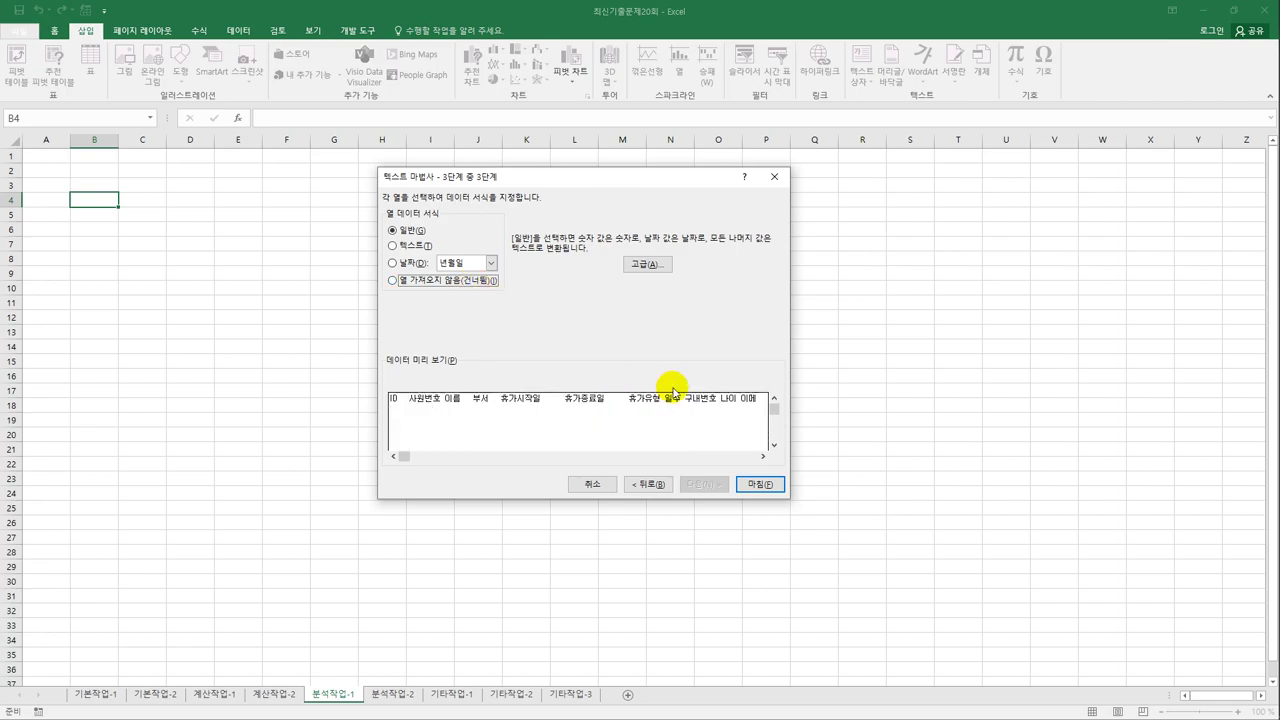
click(698, 390)
click(472, 281)
click(727, 392)
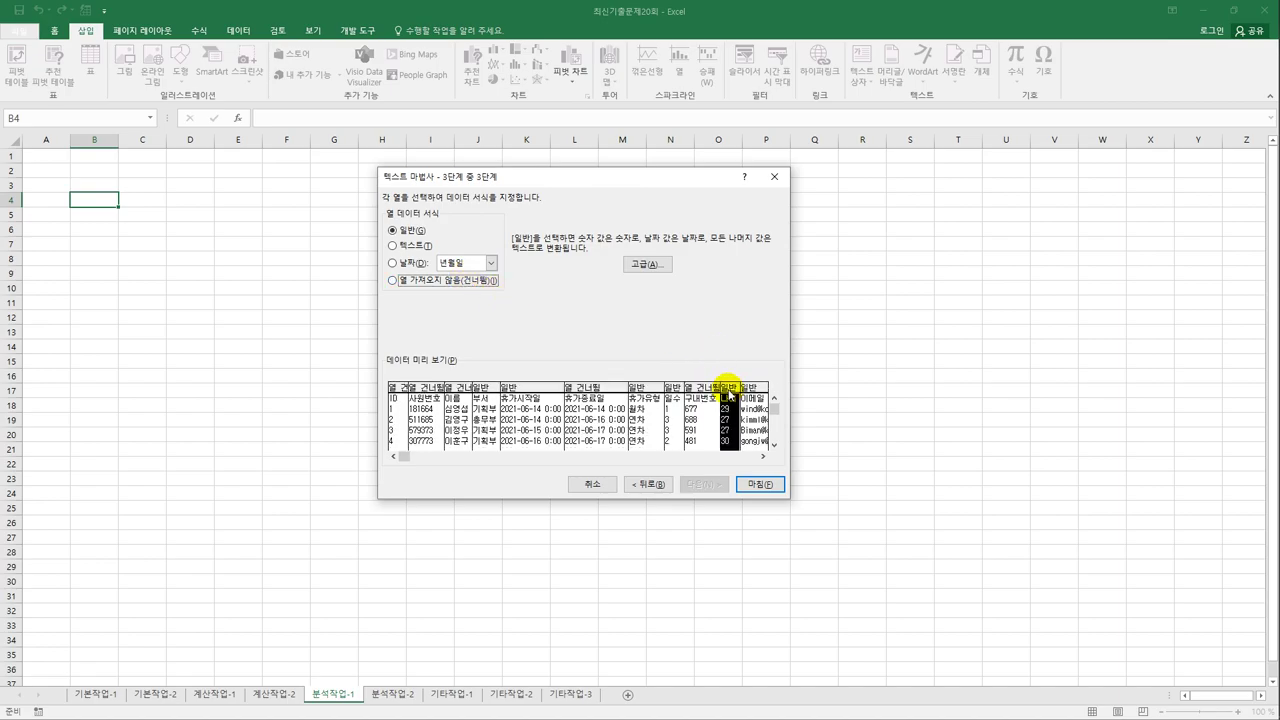
click(474, 281)
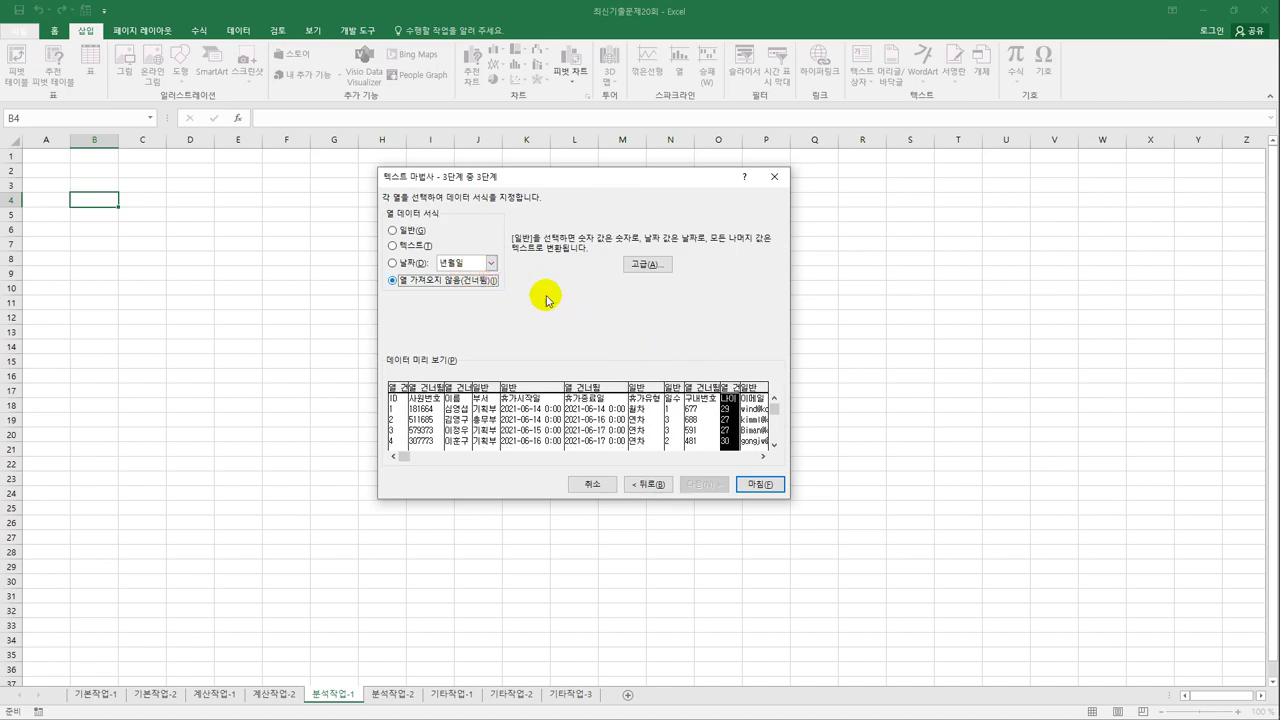
click(757, 397)
click(403, 281)
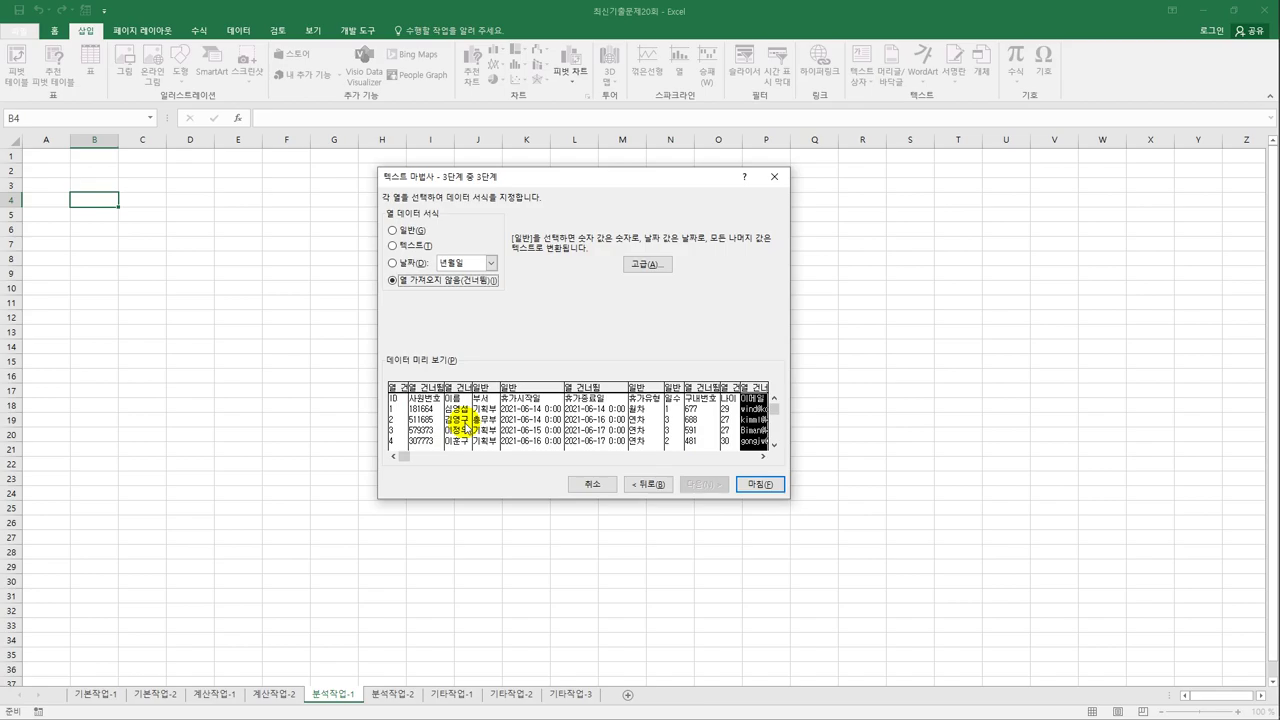
click(776, 487)
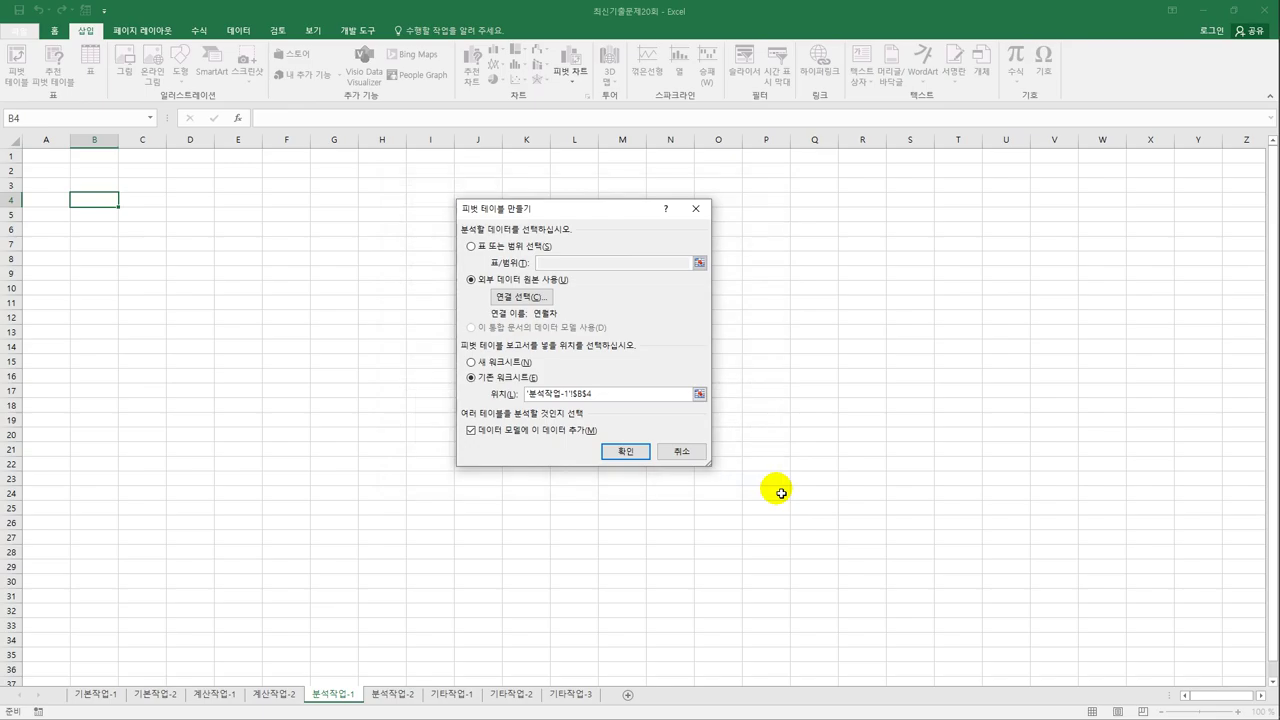
- Create the PivotTable with 부서 and 휴가유형 as rows, 휴가시작일 as columns and the sum of 일수 as values
click(627, 452)
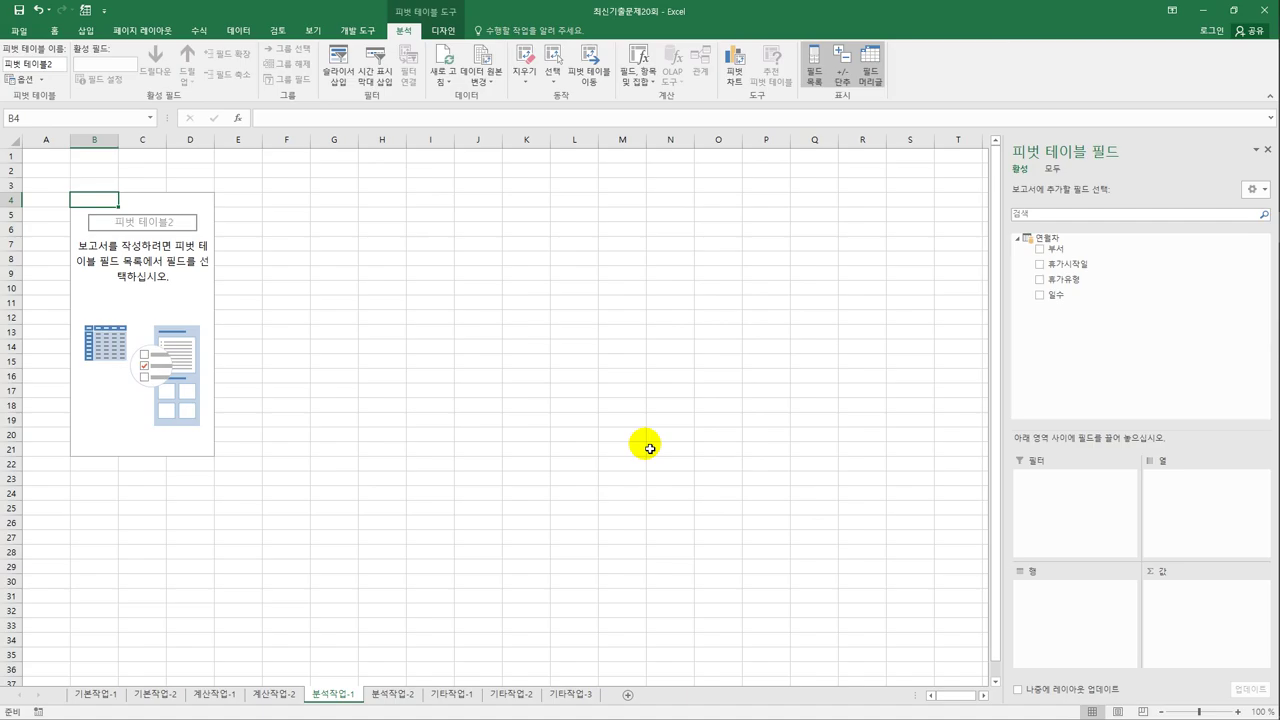
drag(1064, 250, 1060, 606)
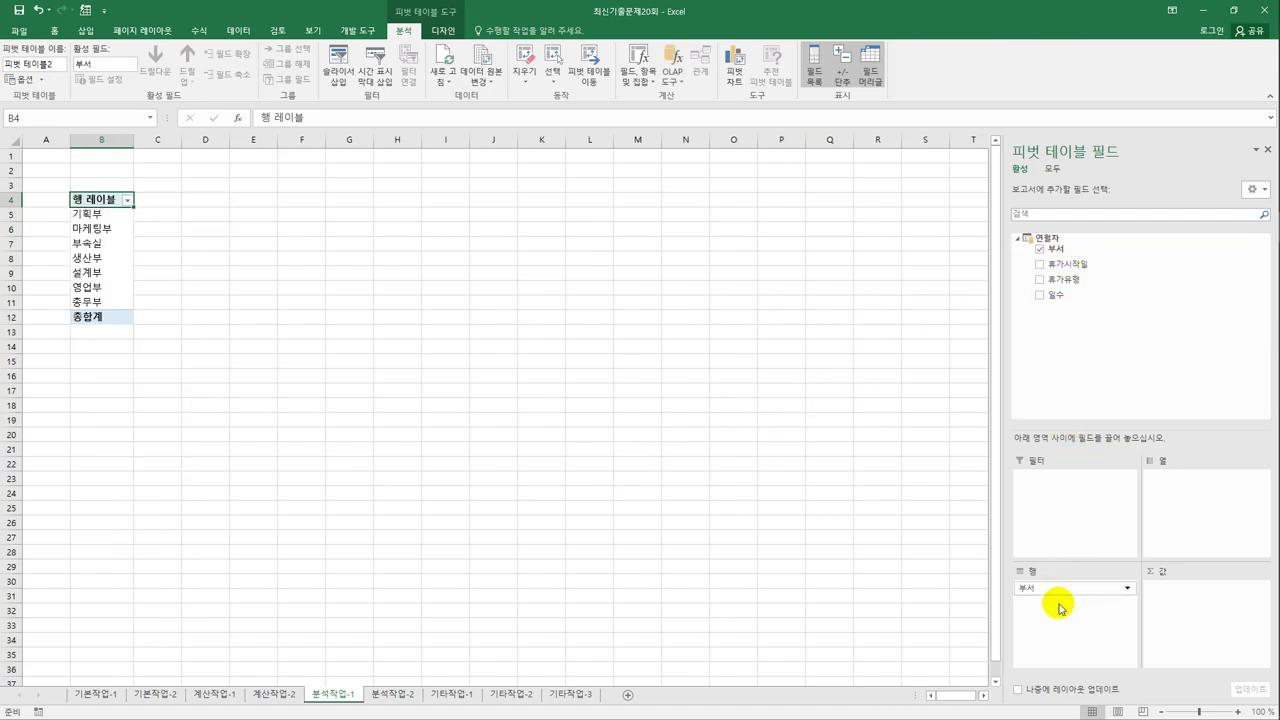
drag(1068, 264, 1190, 503)
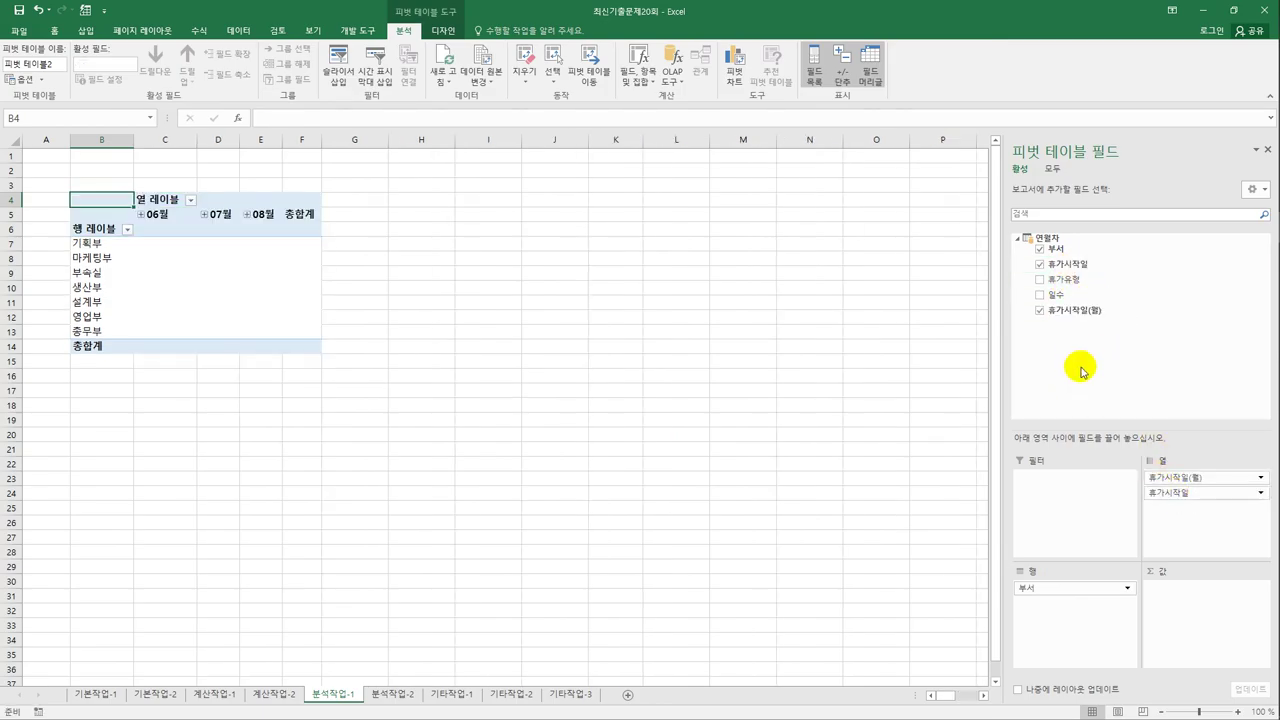
drag(1066, 279, 1068, 626)
drag(1063, 295, 1181, 609)
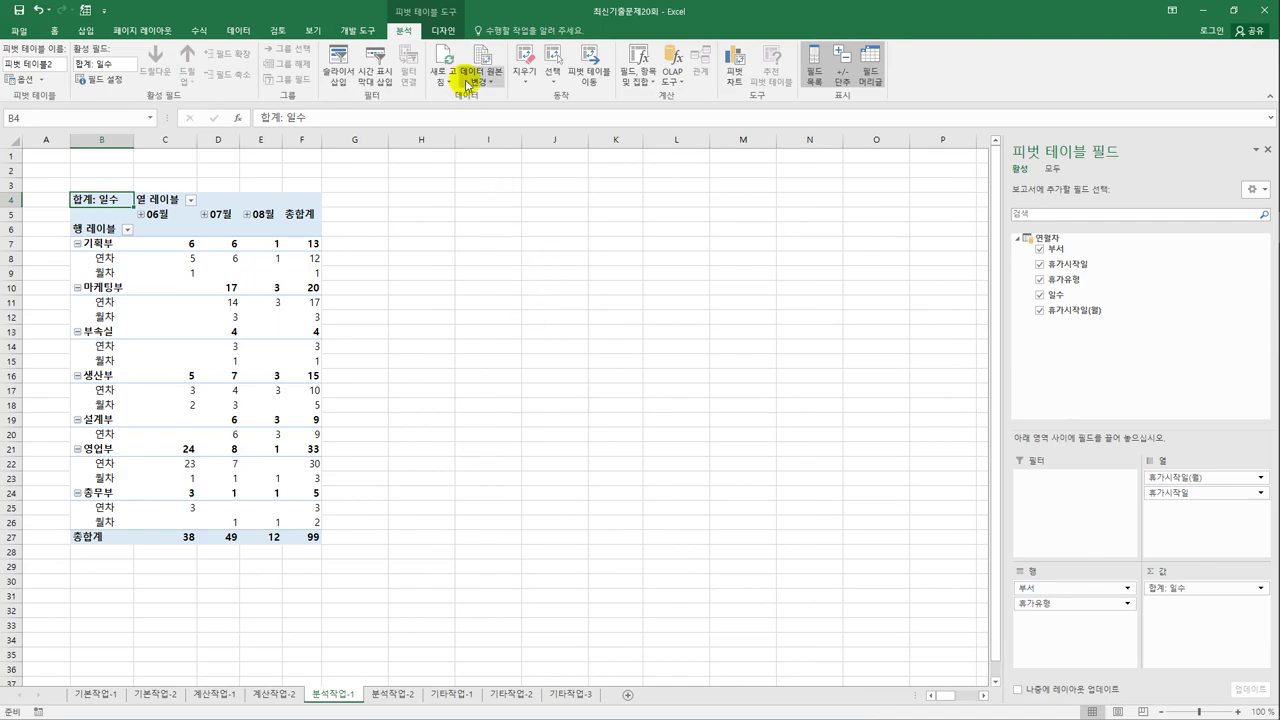
- Change the PivotTable's report layout to tabular form (테이블 형식)
click(443, 30)
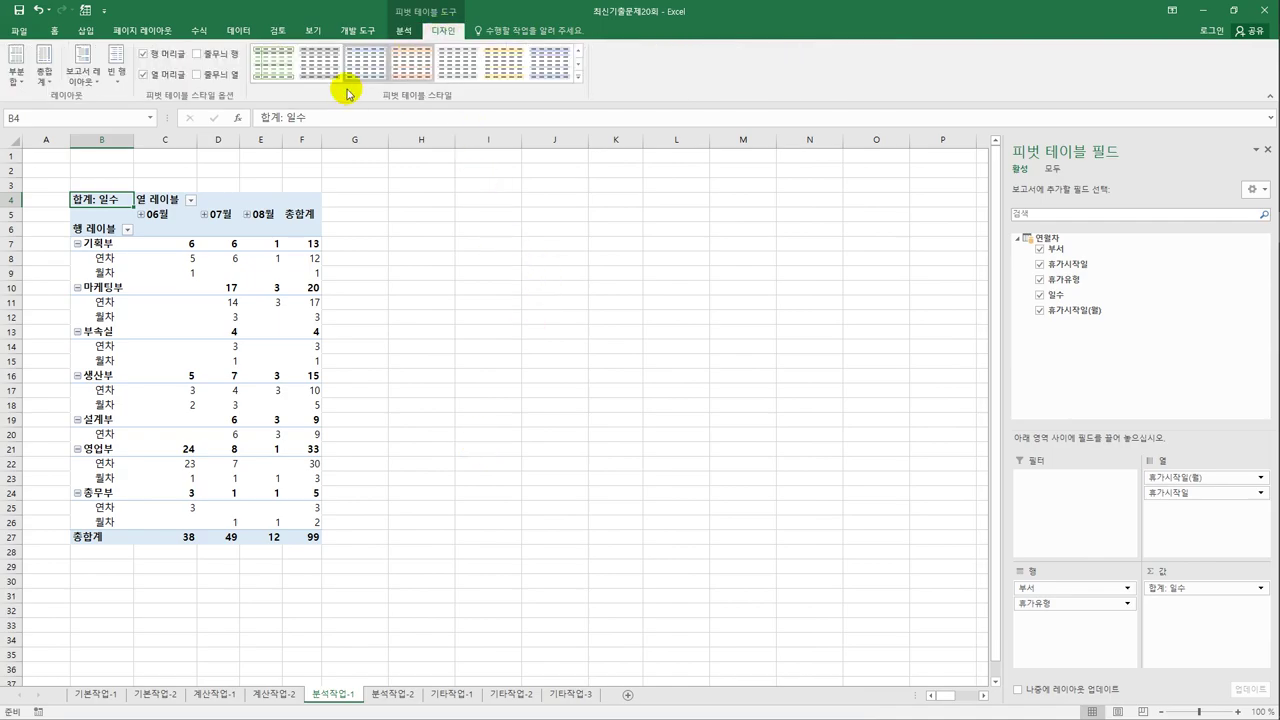
click(83, 72)
click(111, 140)
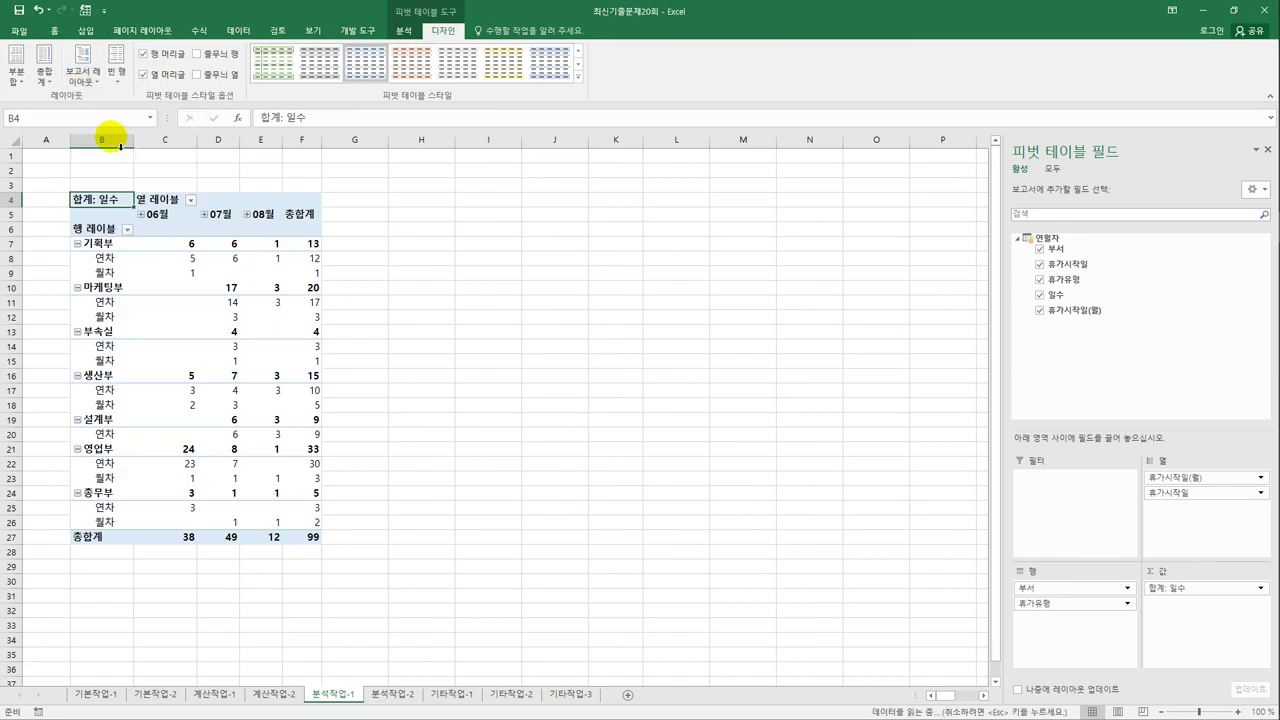
click(88, 78)
click(104, 164)
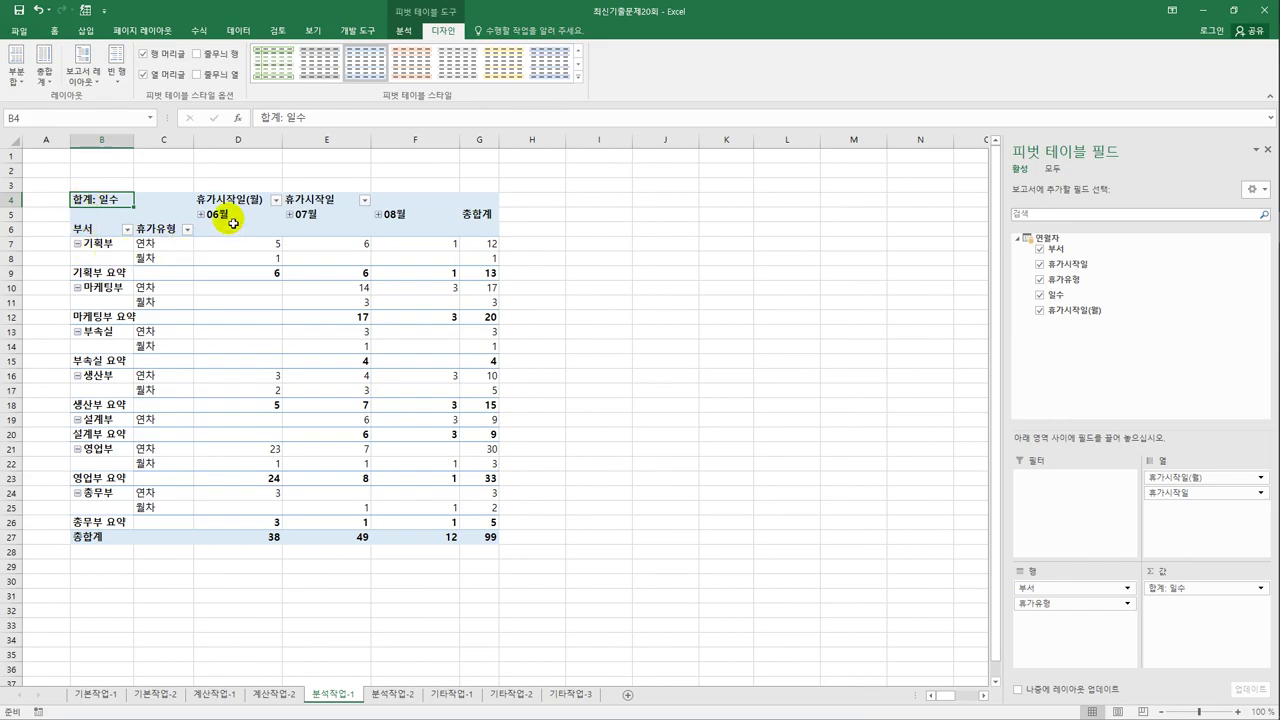
- Group the PivotTable's 휴가시작일 columns by month (월) and turn off the display of all subtotals
click(232, 217)
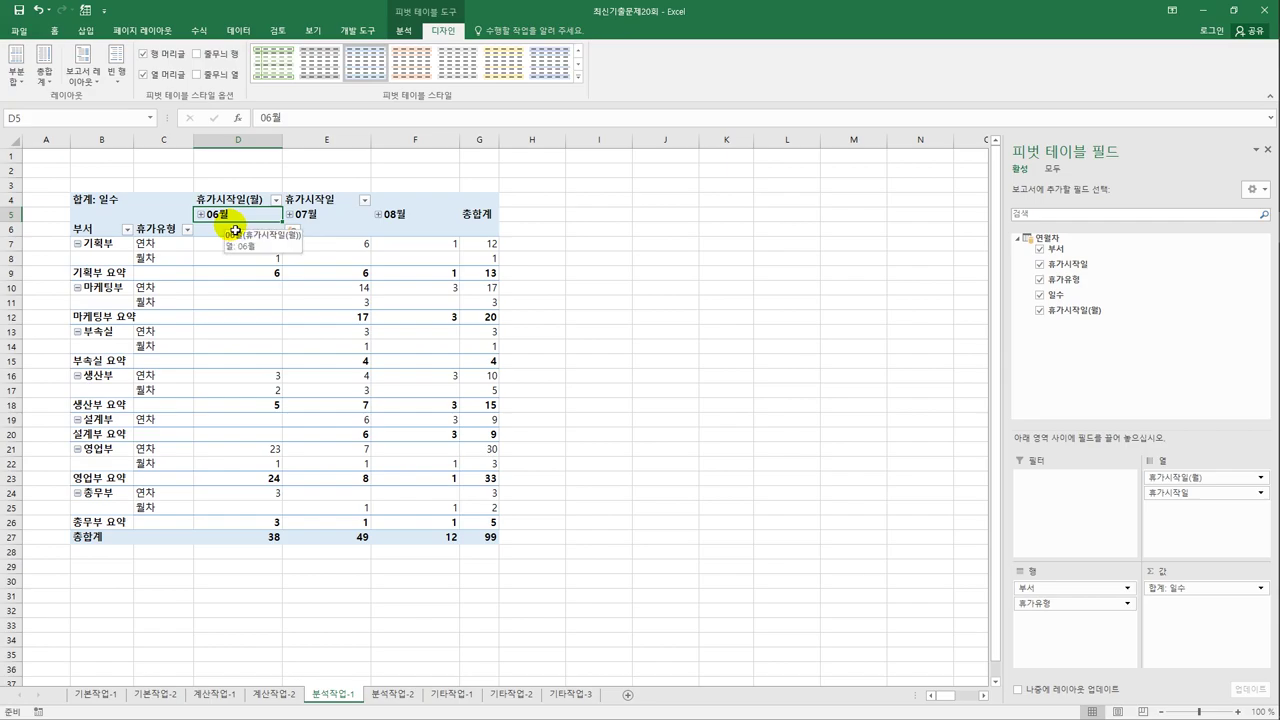
right_click(241, 220)
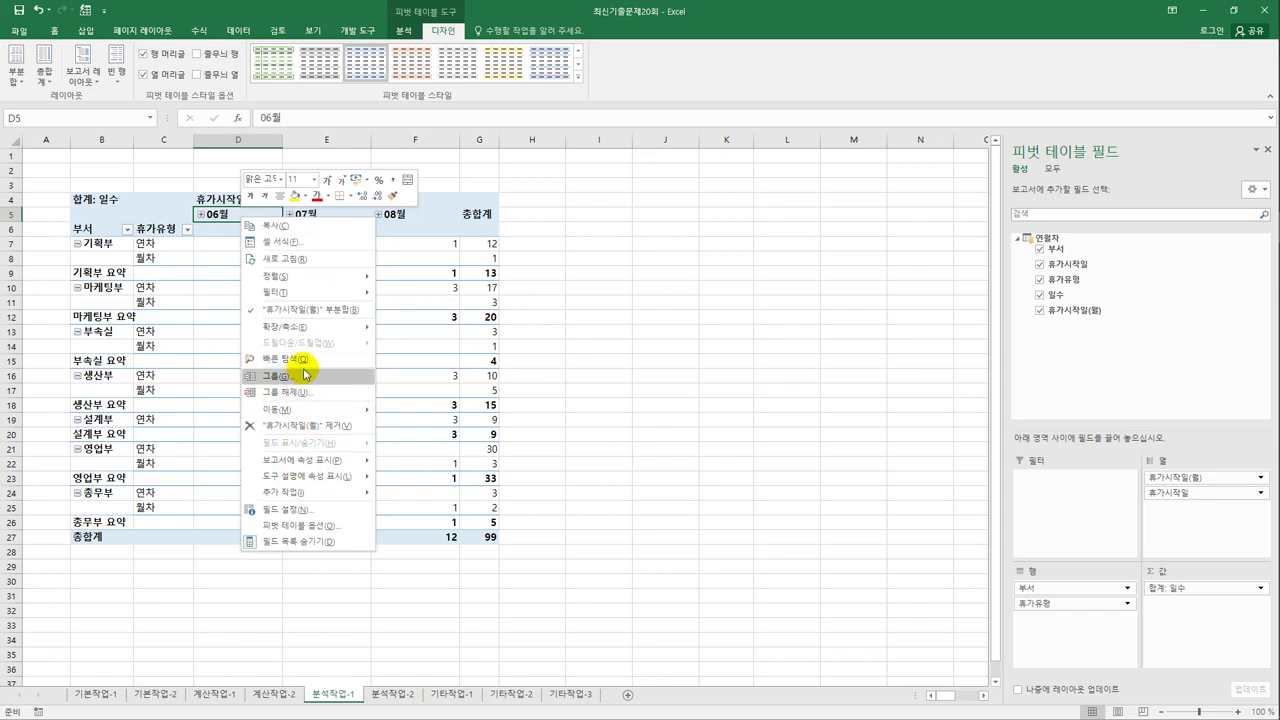
click(298, 375)
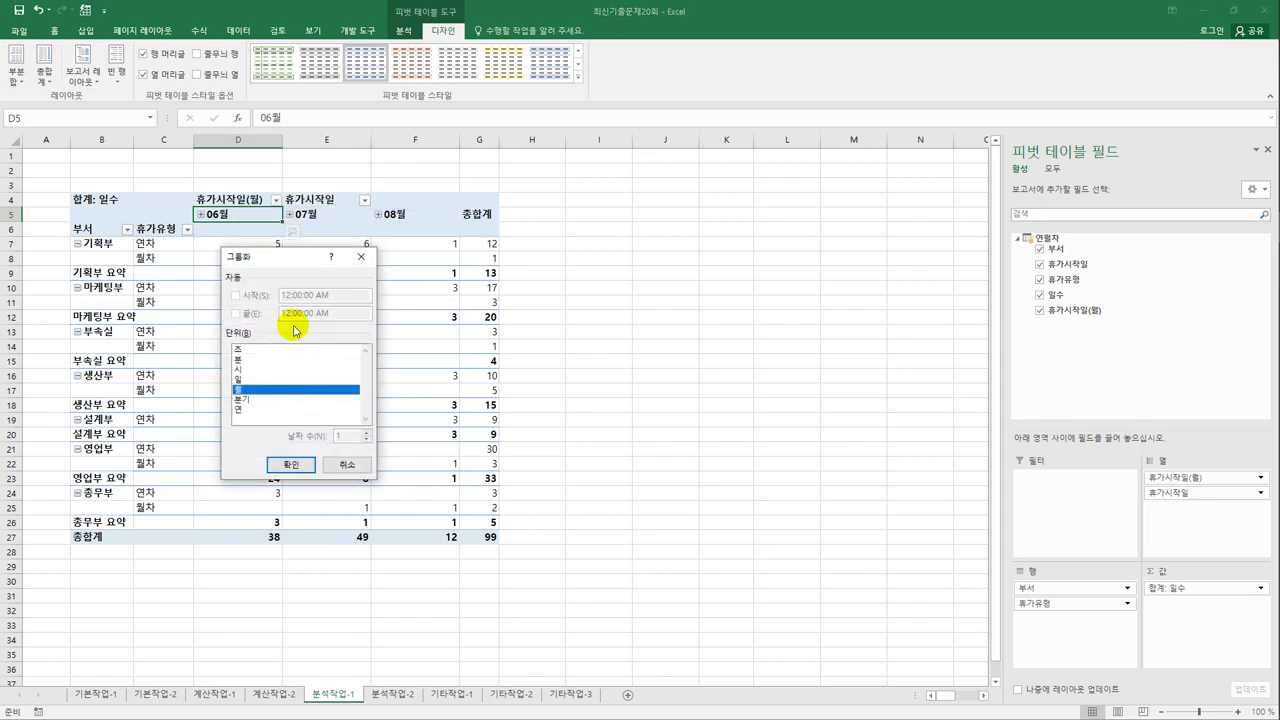
click(288, 390)
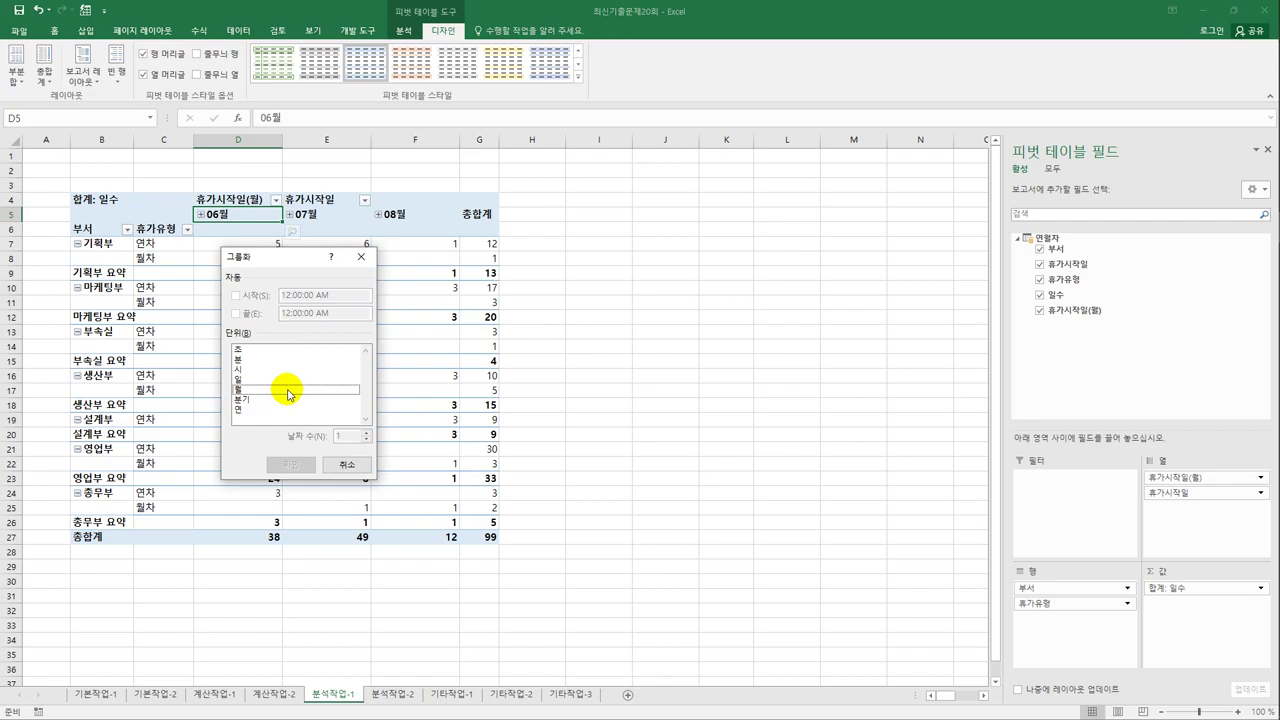
click(288, 390)
click(291, 465)
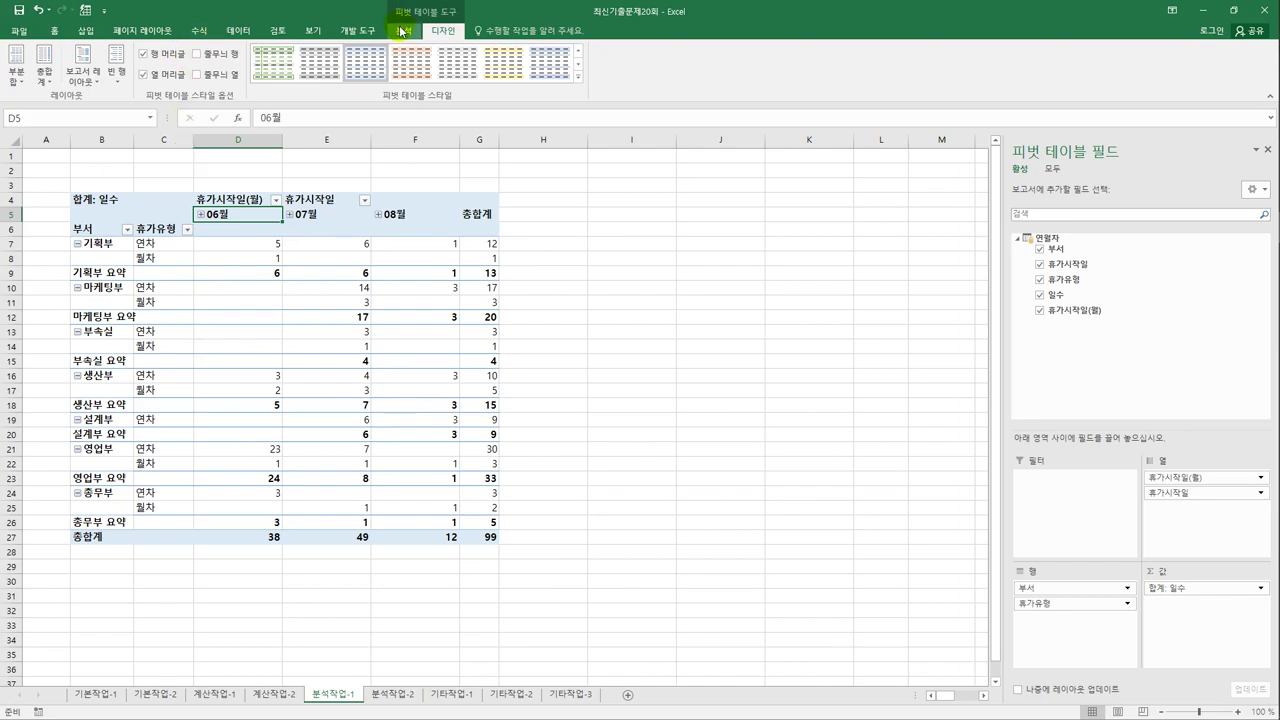
click(22, 80)
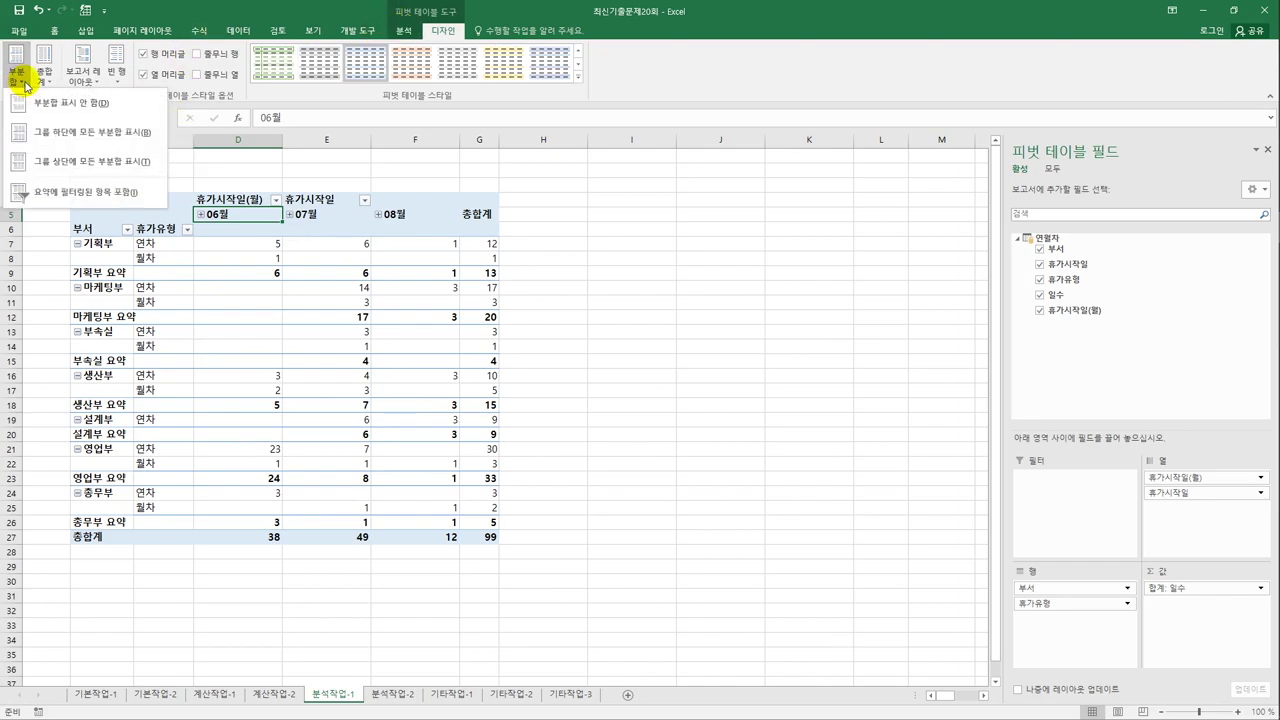
click(35, 103)
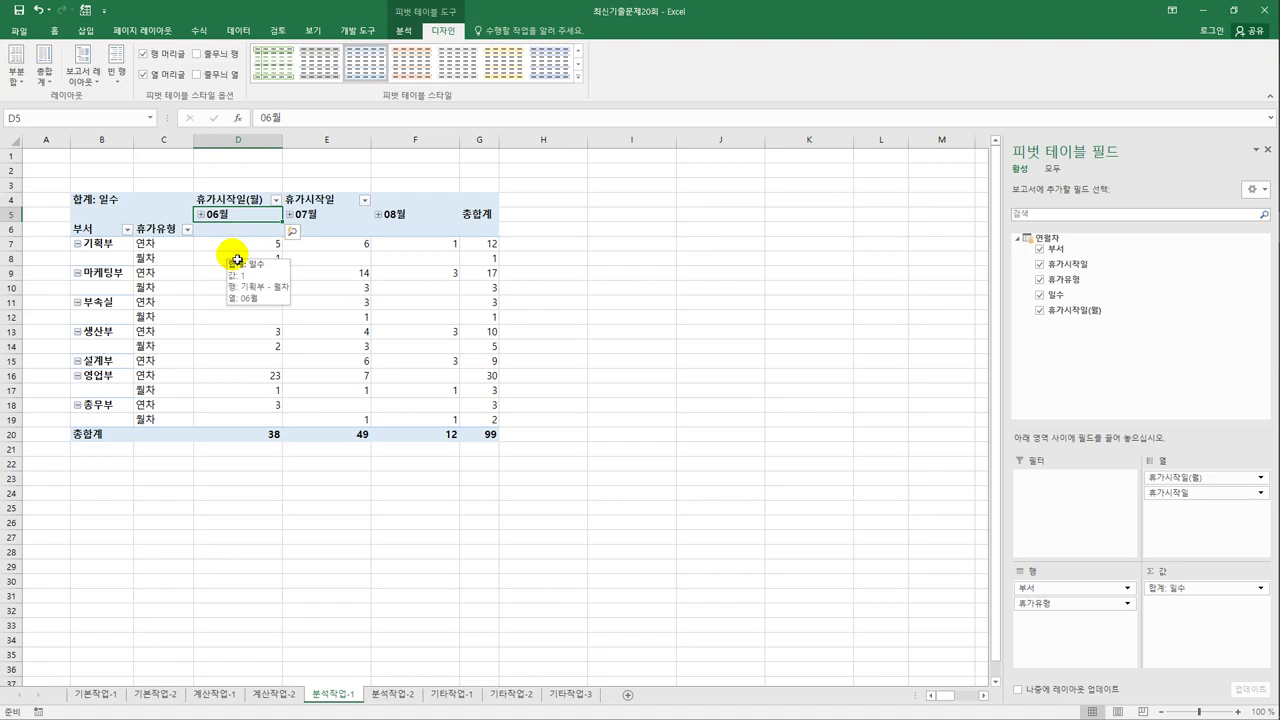
- Apply the custom number format #일 to the PivotTable's 합계: 일수 value field
click(105, 203)
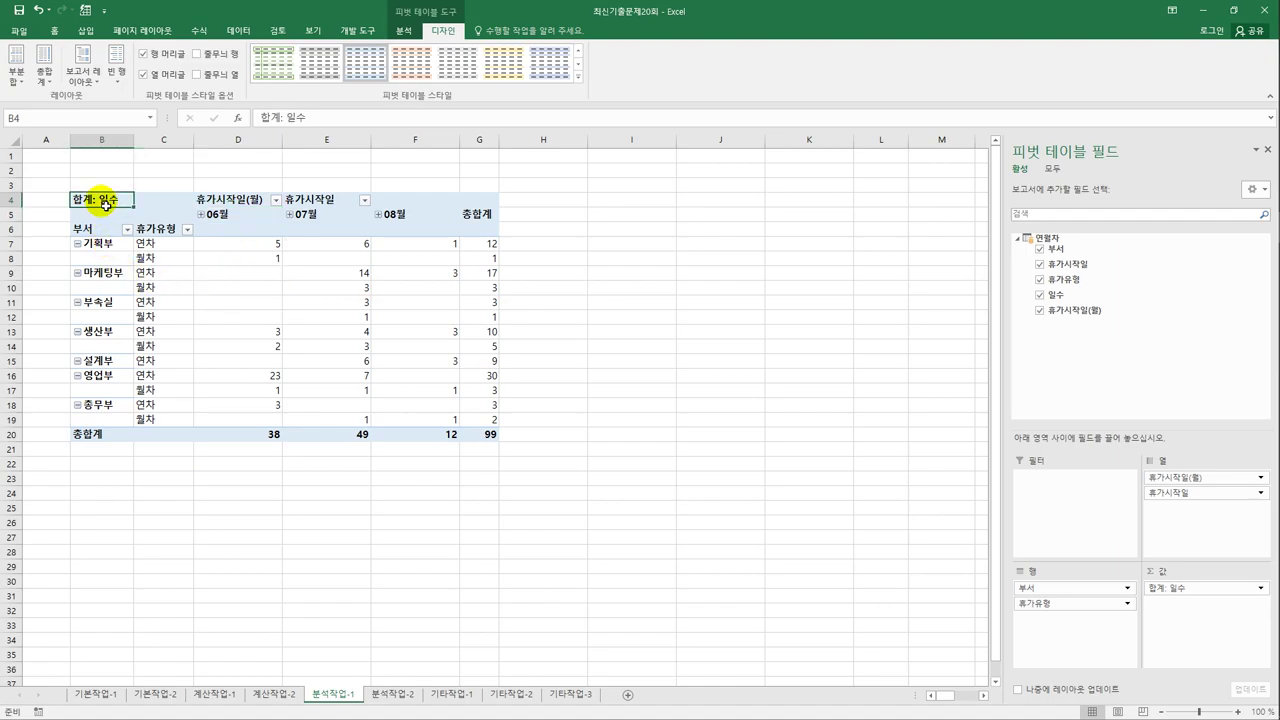
right_click(105, 203)
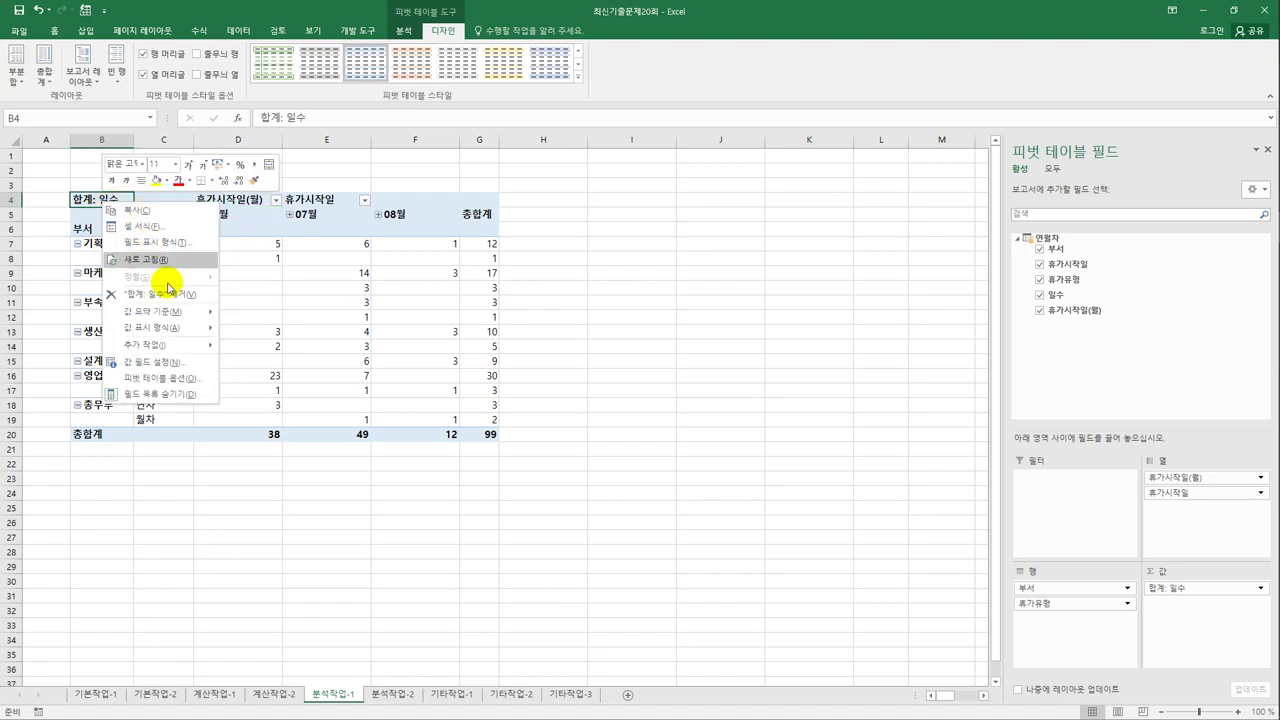
click(163, 363)
drag(209, 256, 657, 207)
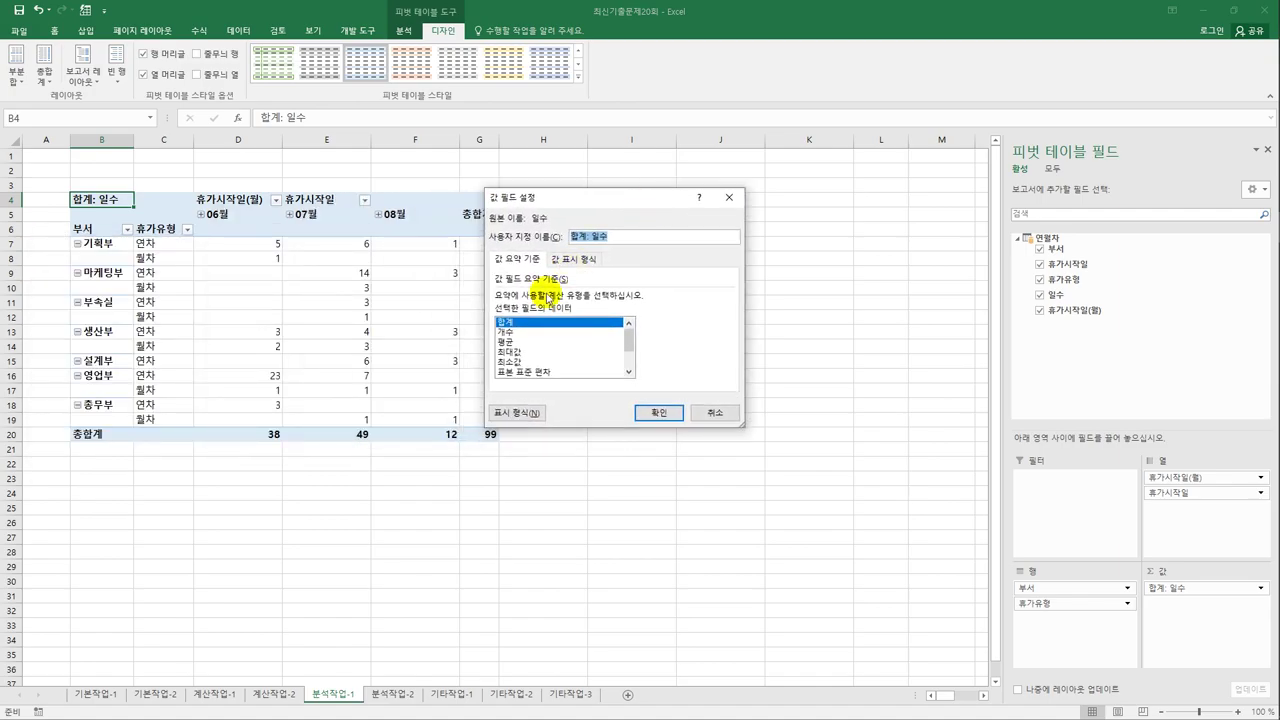
click(506, 410)
drag(209, 190, 713, 163)
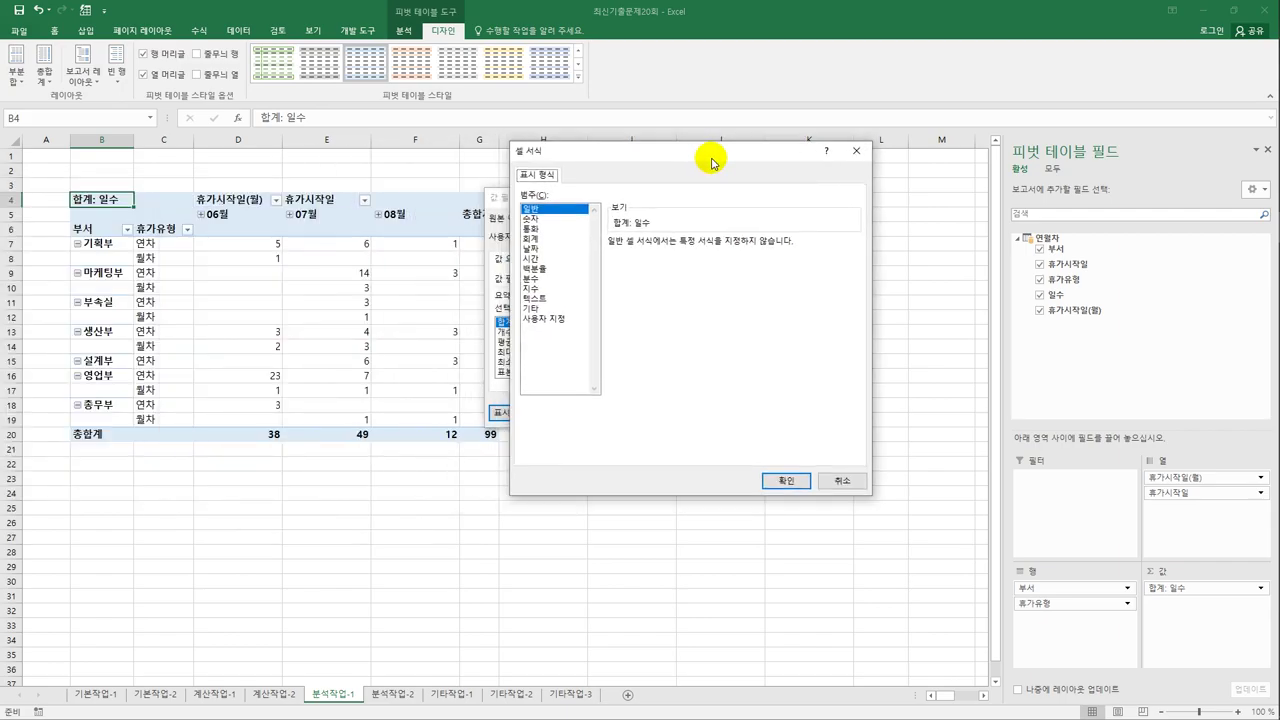
click(548, 318)
double_click(643, 255)
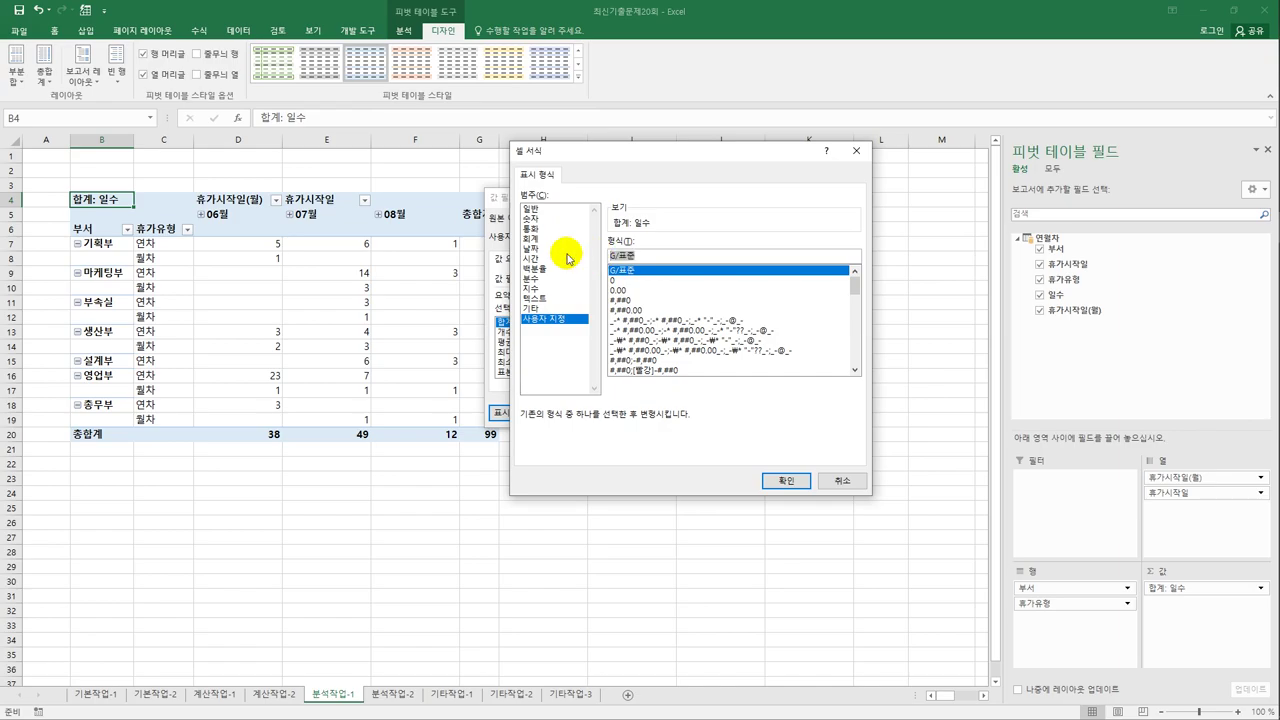
text(#일)
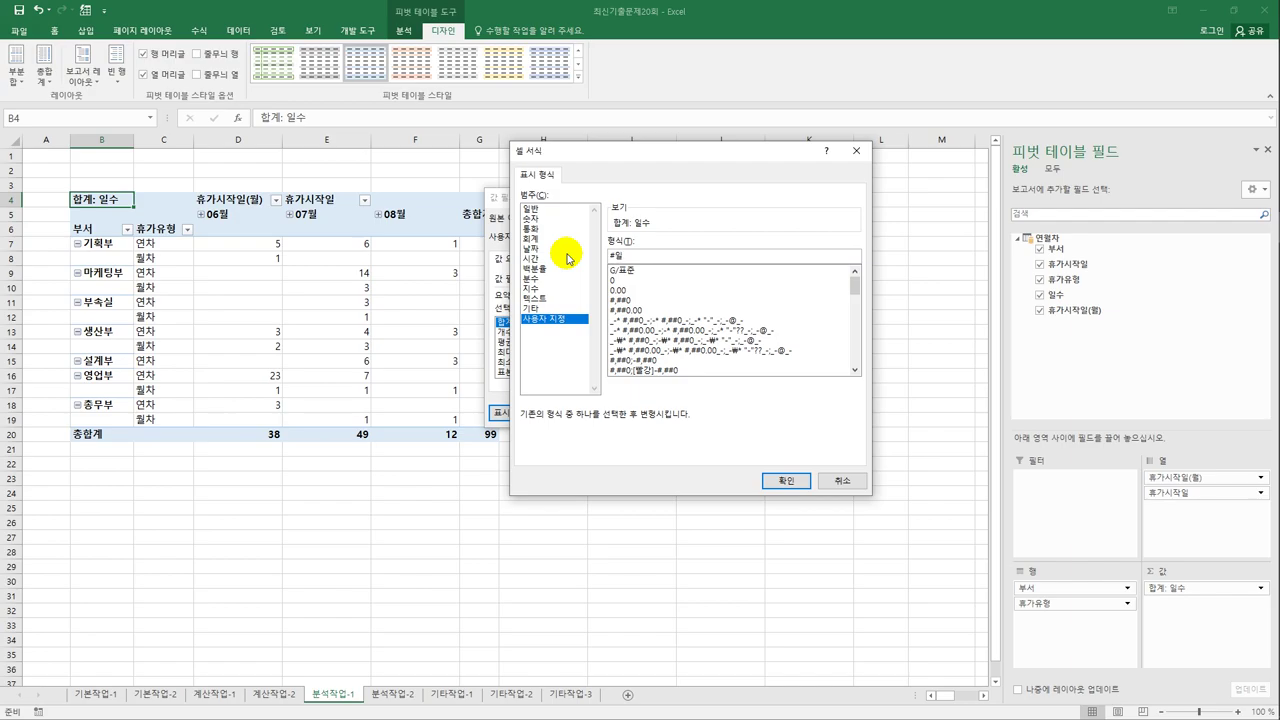
click(767, 482)
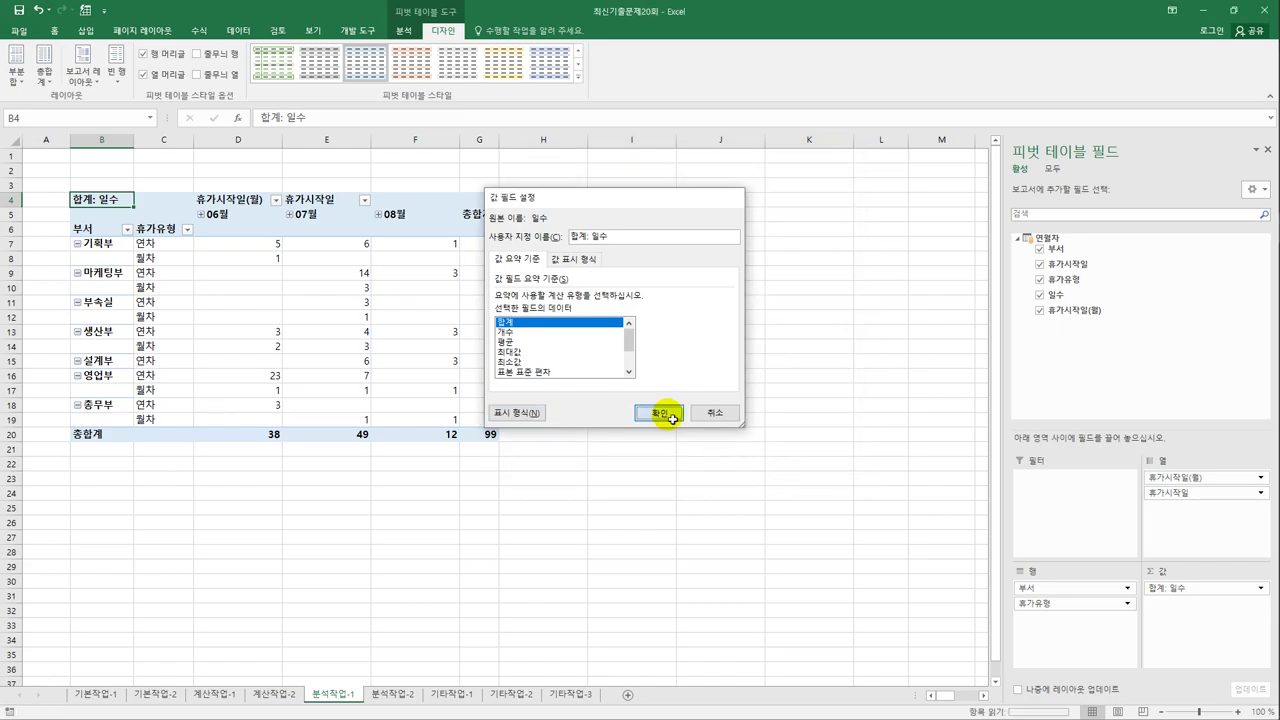
click(670, 414)
click(668, 438)
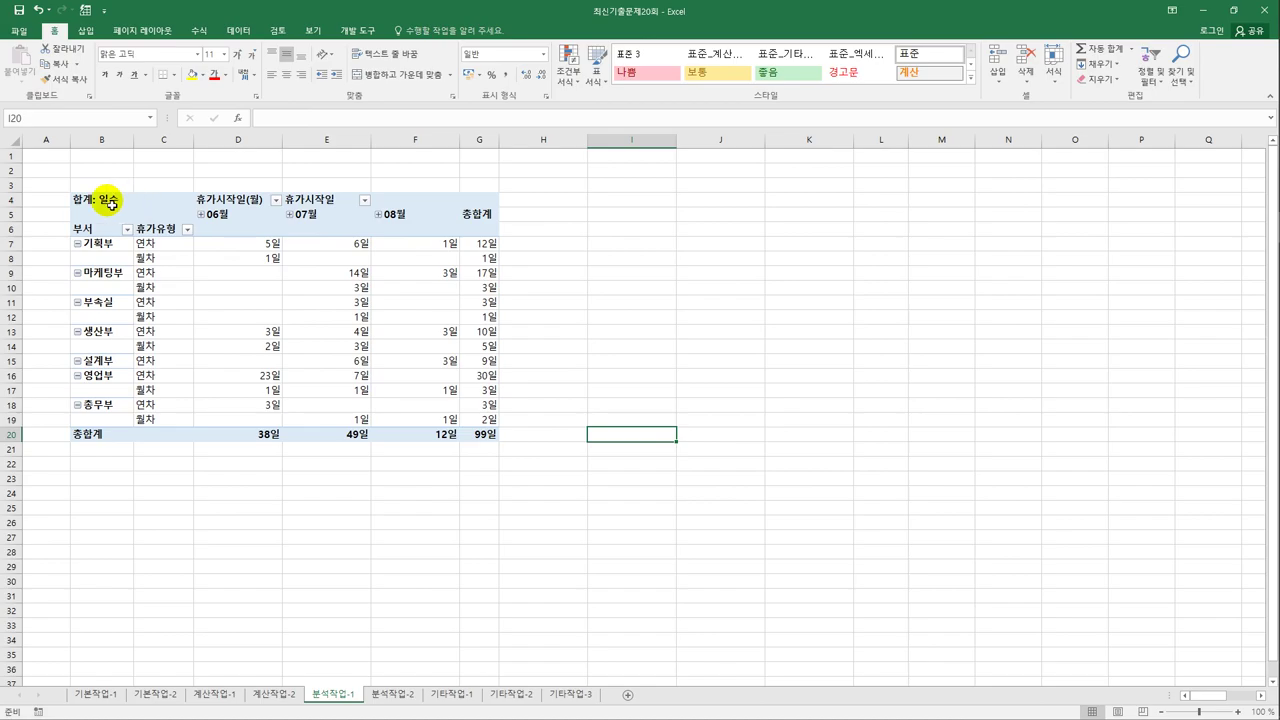
click(569, 483)
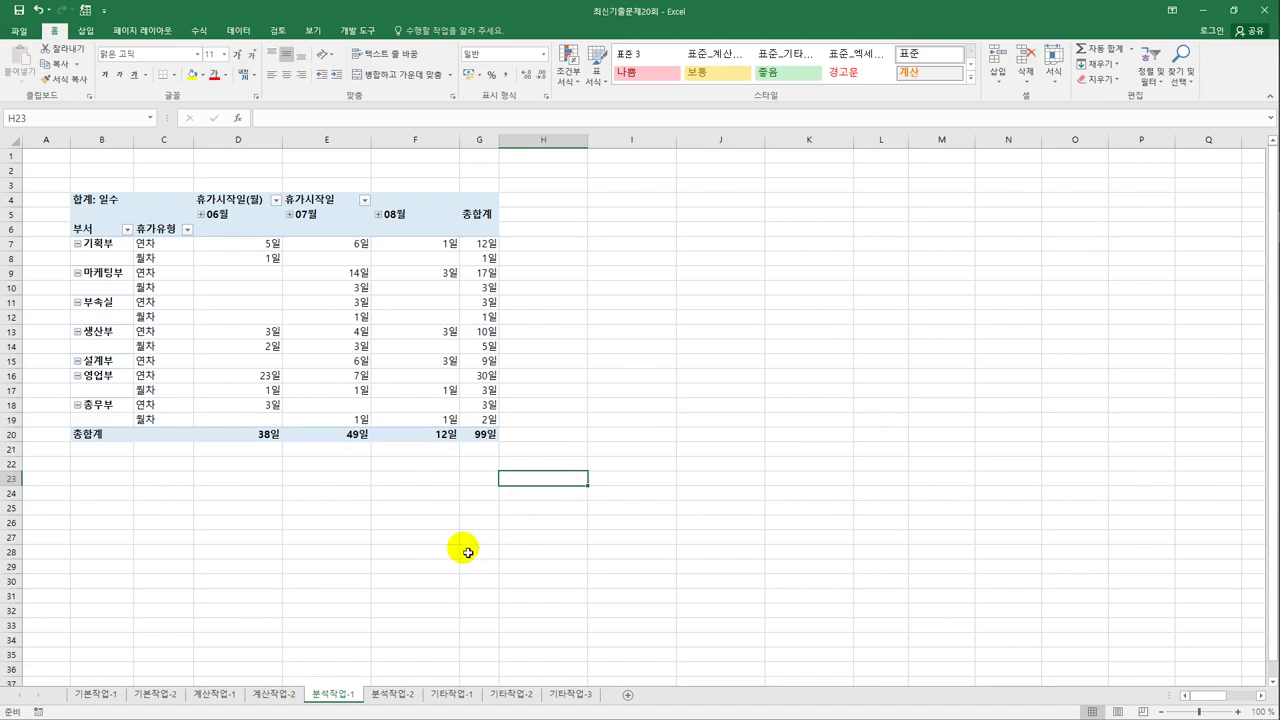
- On the 분석작업-2 sheet, remove duplicate rows from 표1 using only the 성명 and 학과 columns
click(406, 693)
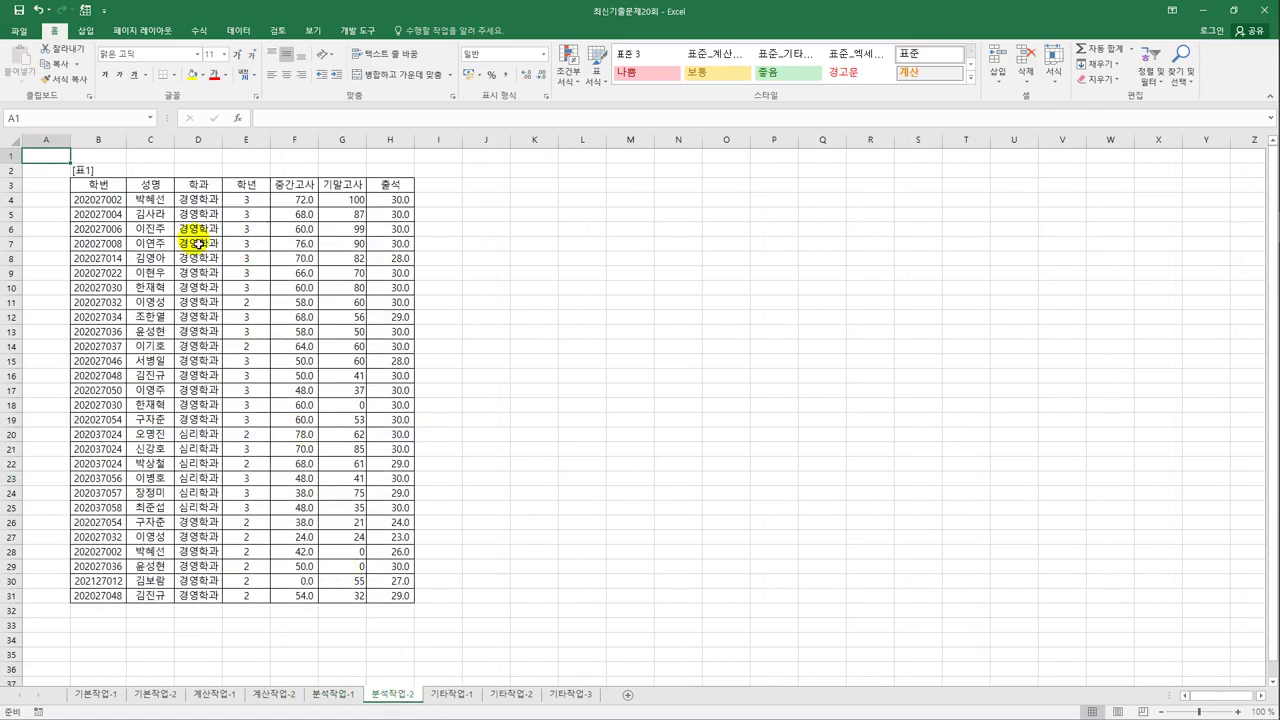
click(165, 214)
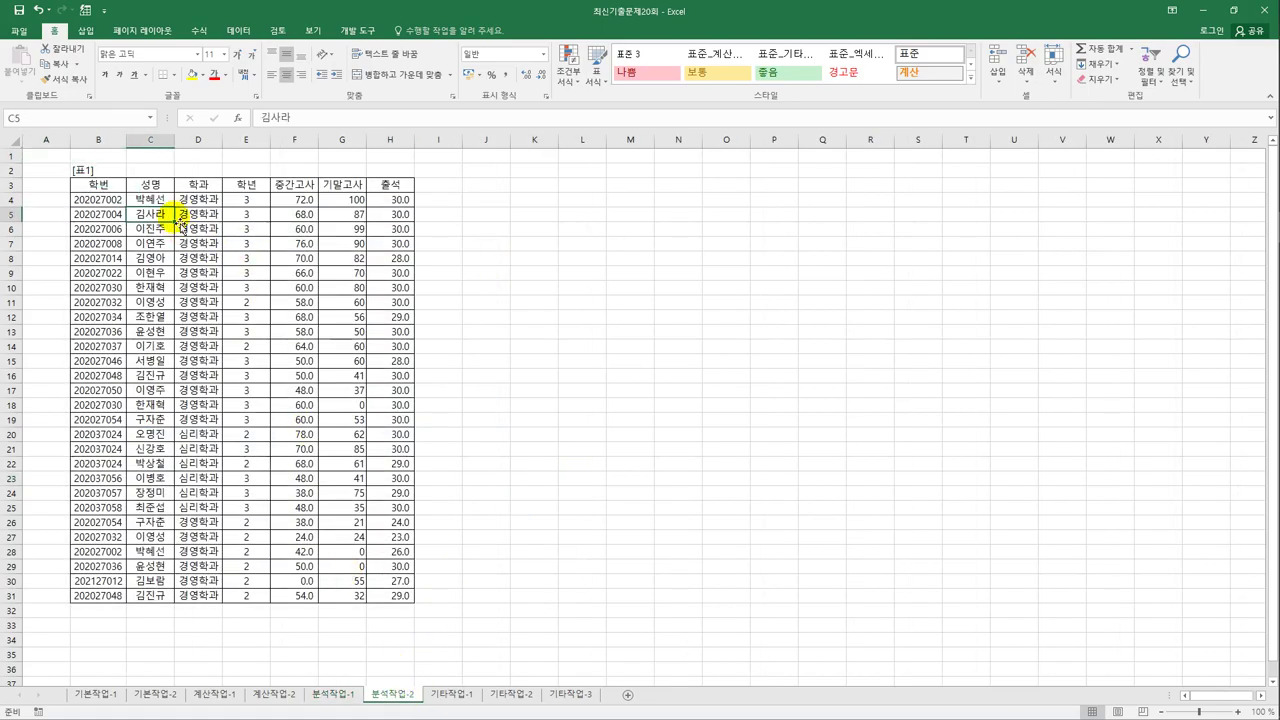
click(240, 30)
click(597, 68)
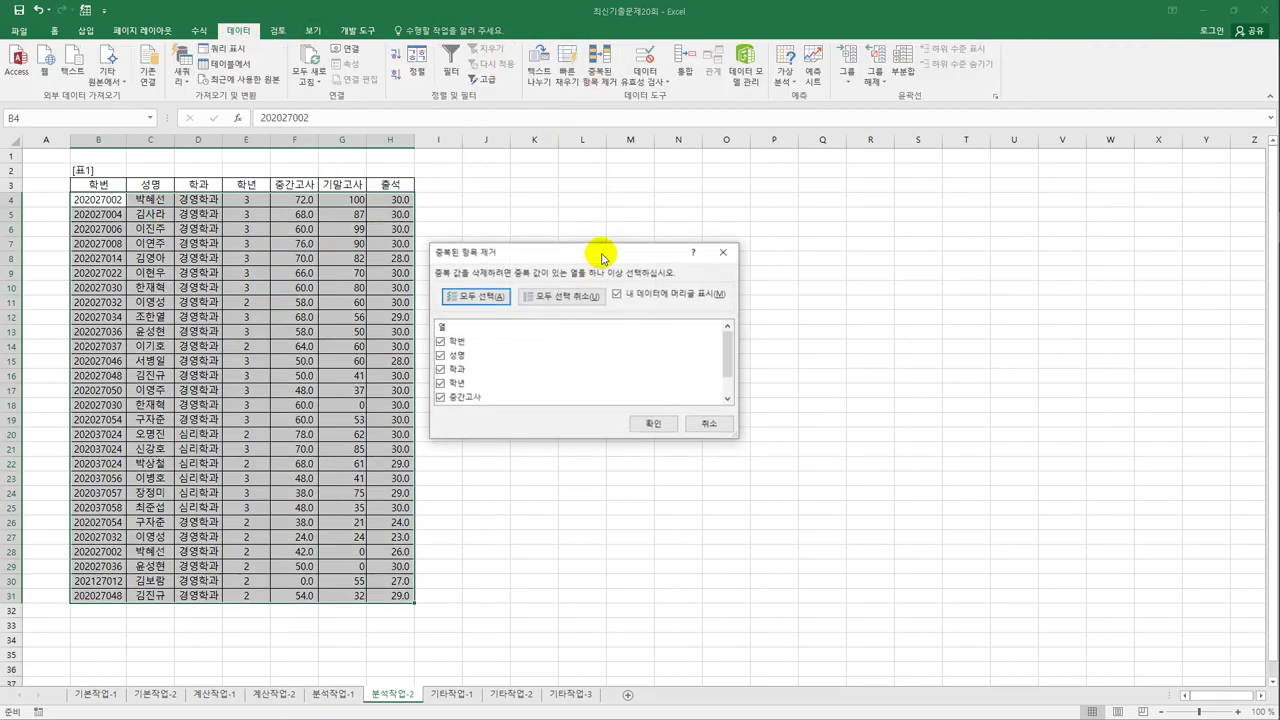
drag(589, 261, 683, 235)
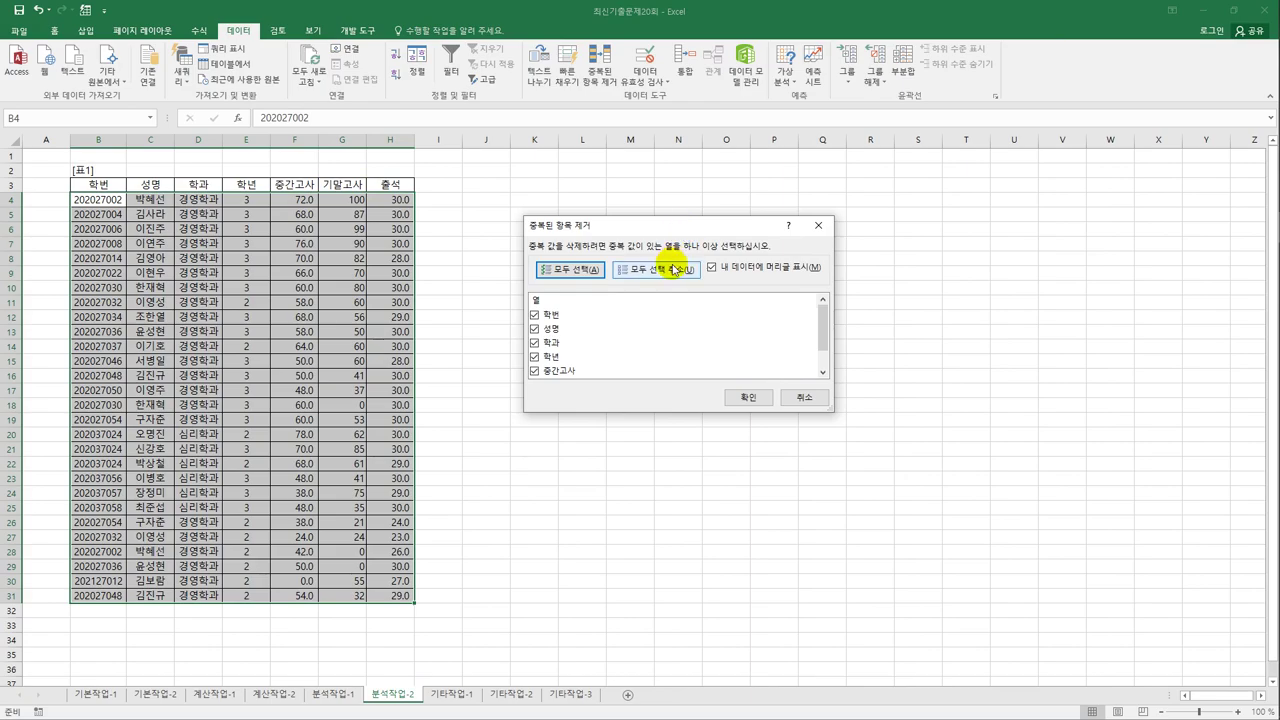
click(672, 272)
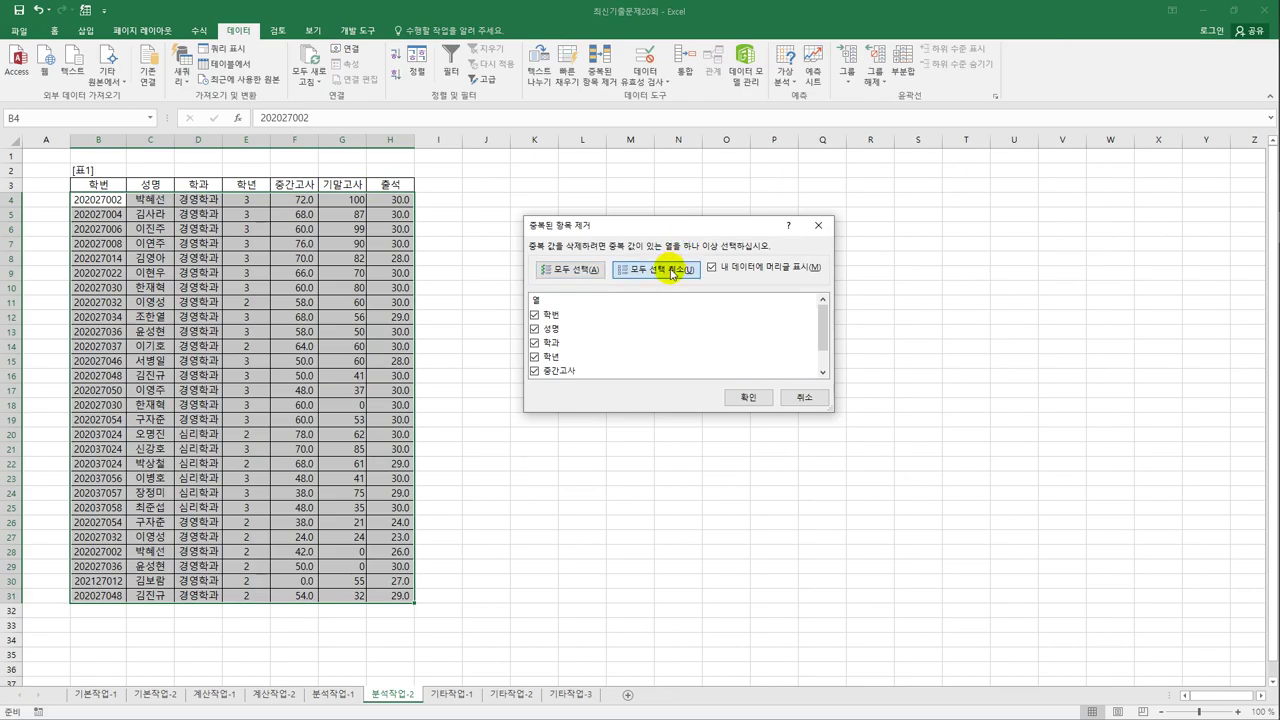
click(548, 329)
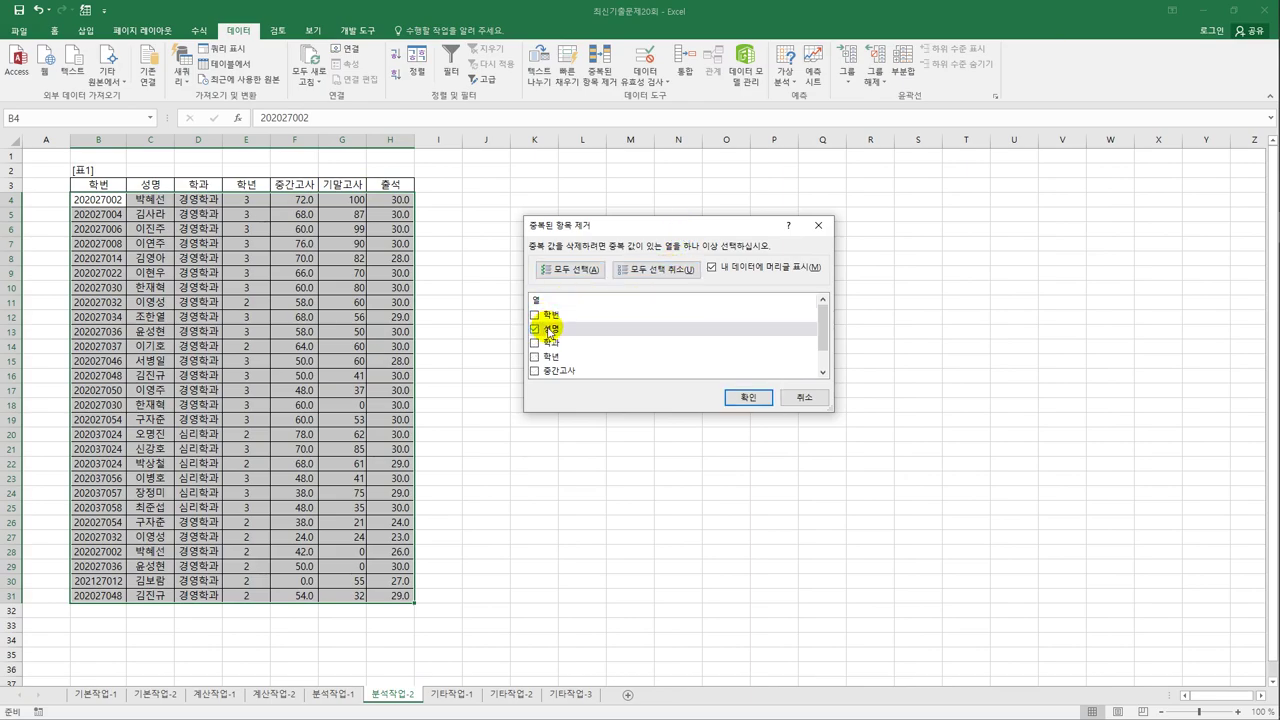
click(549, 344)
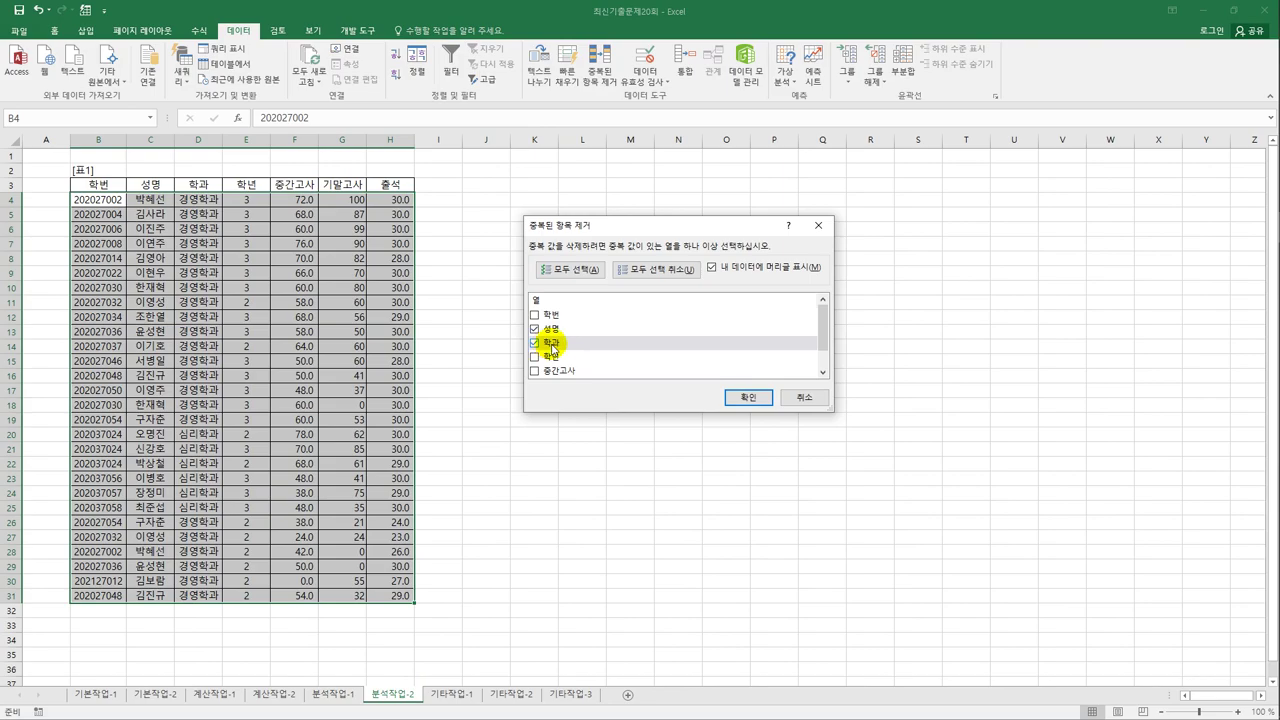
click(745, 397)
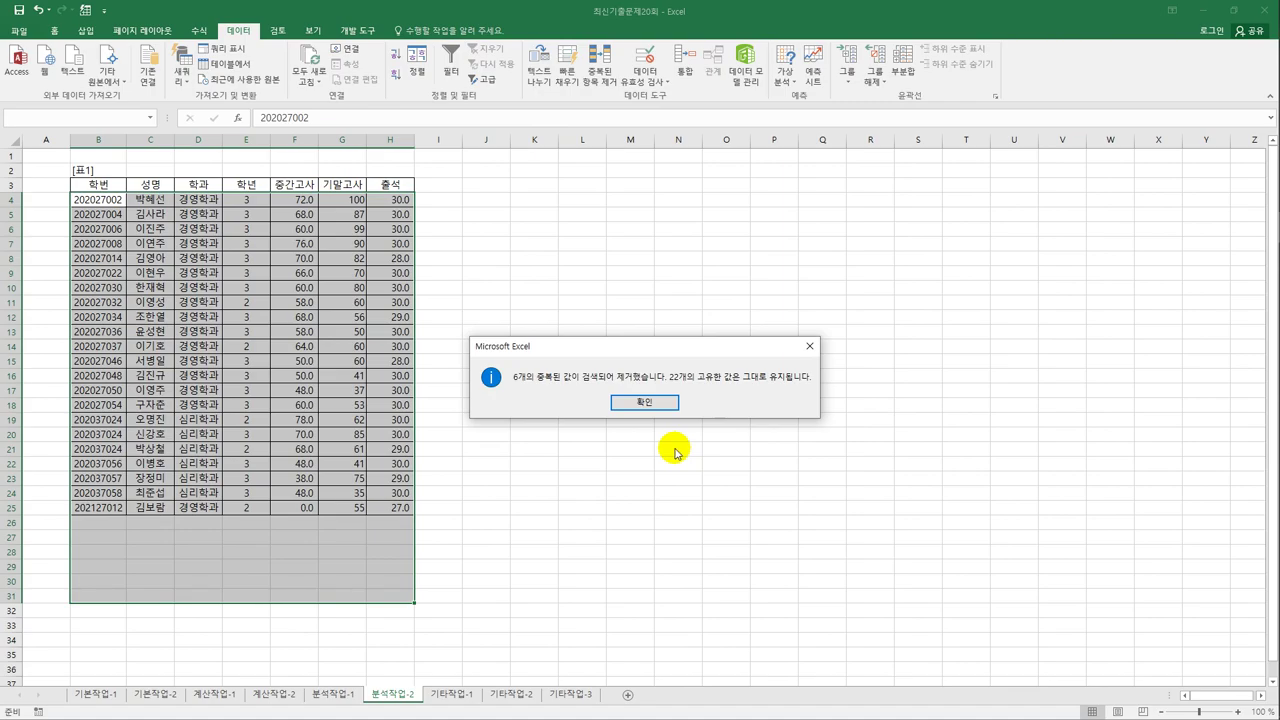
click(660, 401)
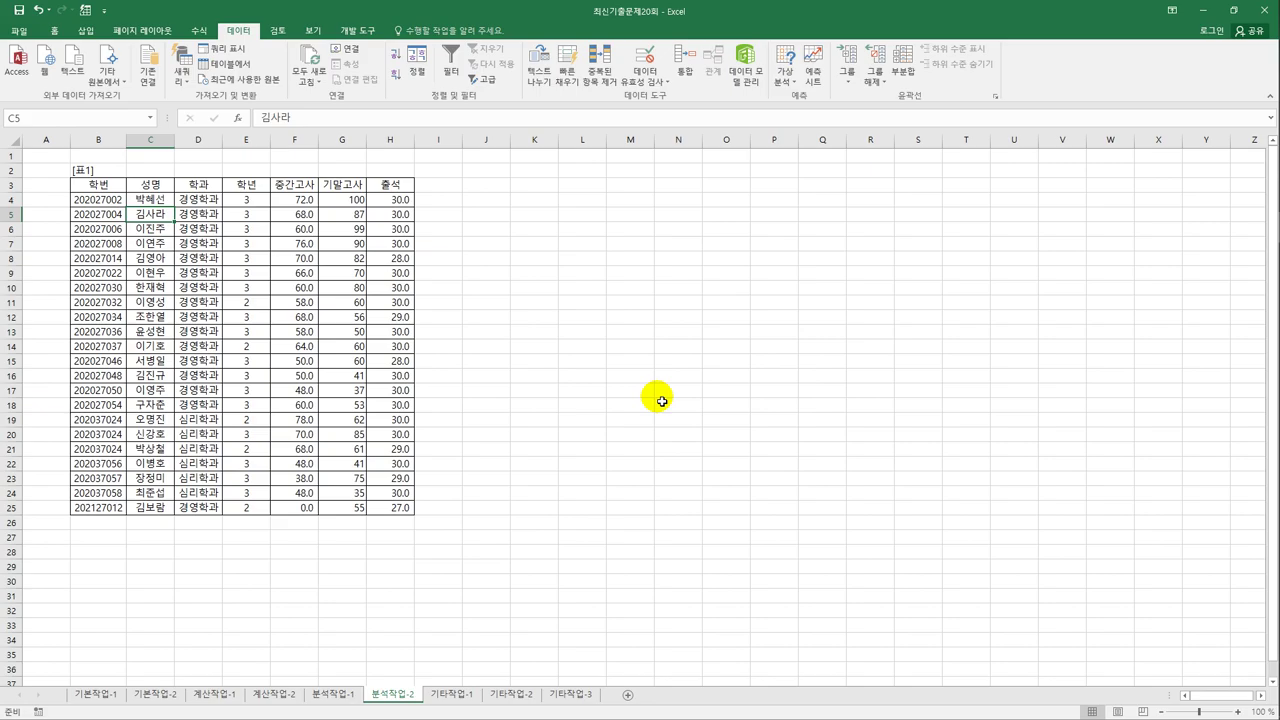
- Highlight duplicate values in the 중간고사 scores F4:F25 with a conditional format using 연한 빨강 채우기
click(285, 206)
drag(285, 206, 306, 516)
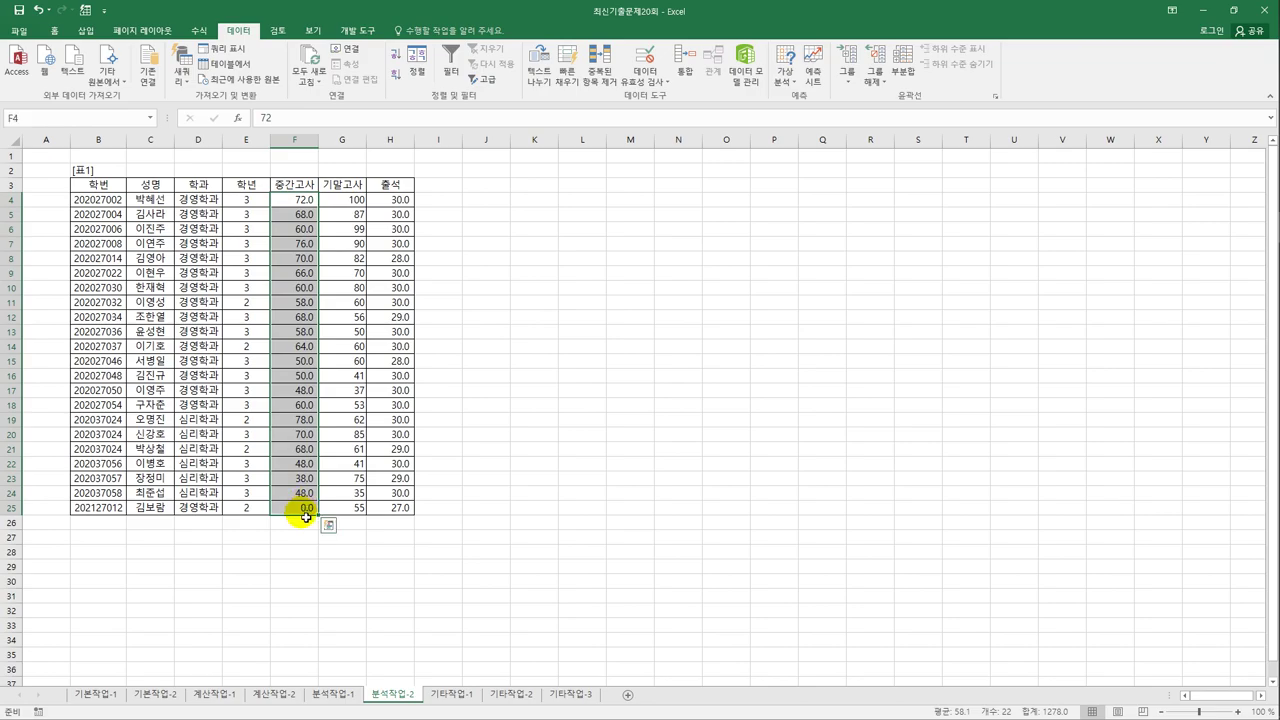
click(55, 30)
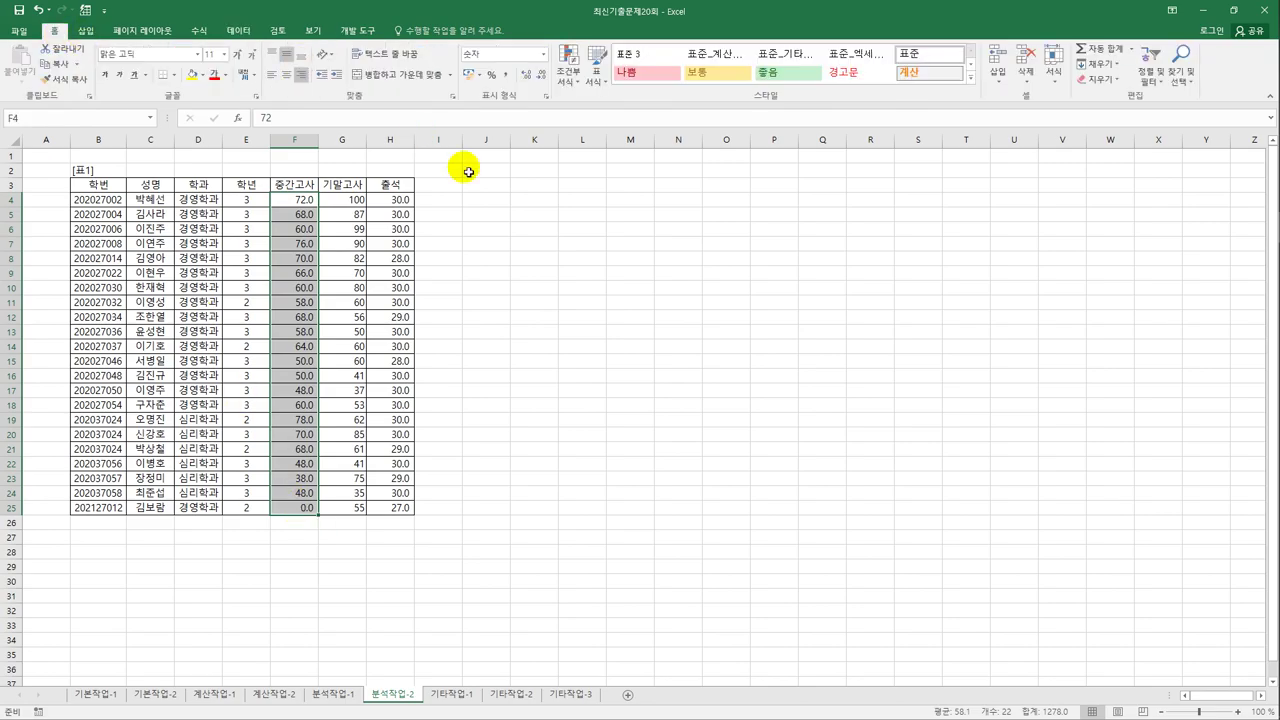
click(567, 76)
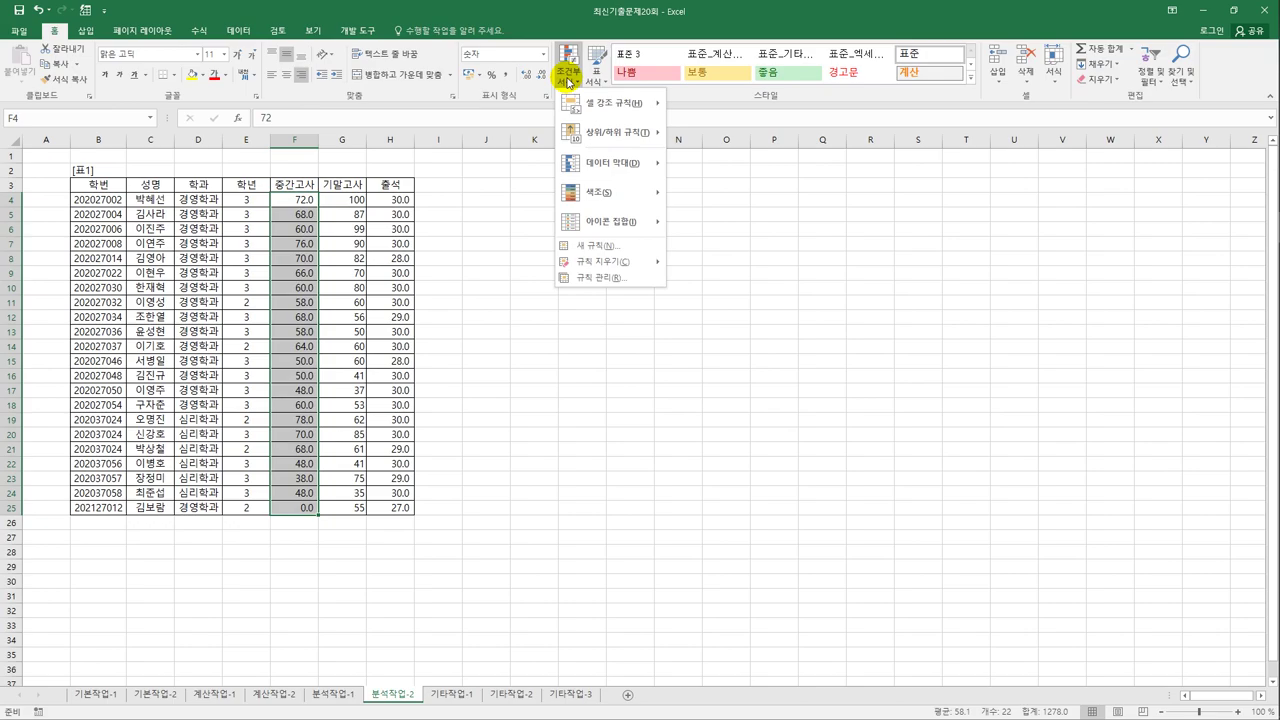
mouse_move(602, 118)
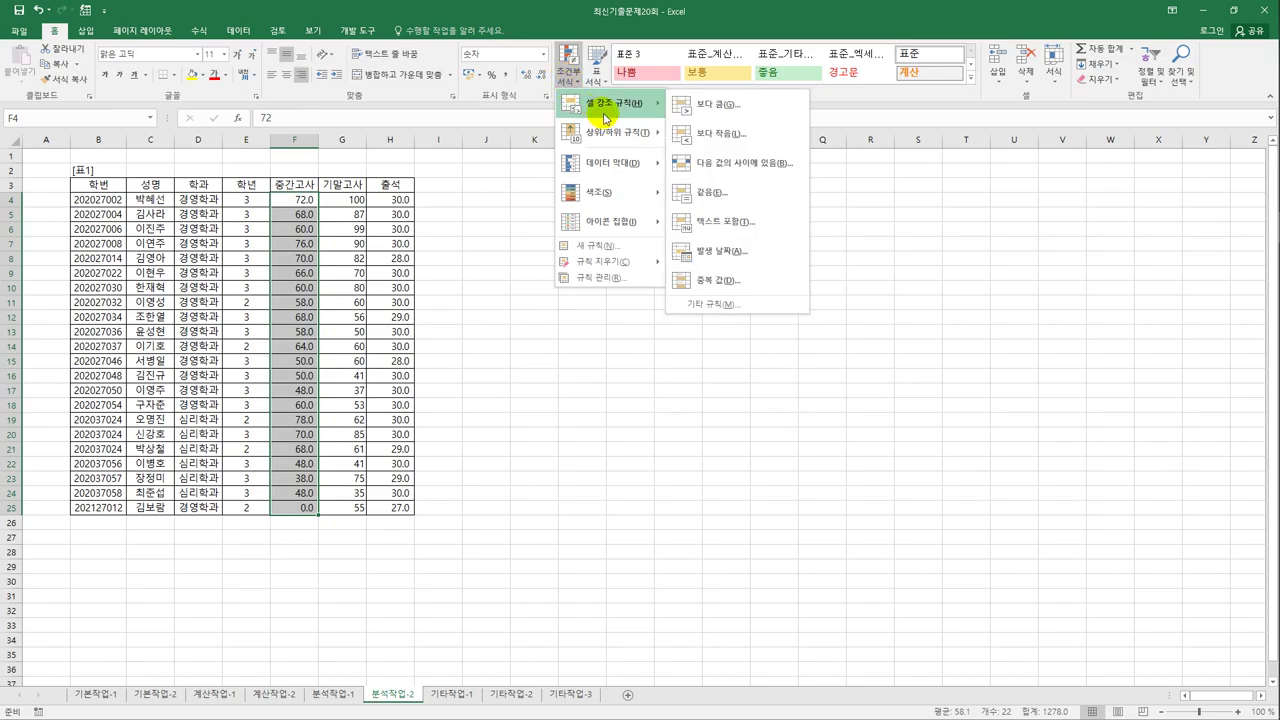
click(705, 280)
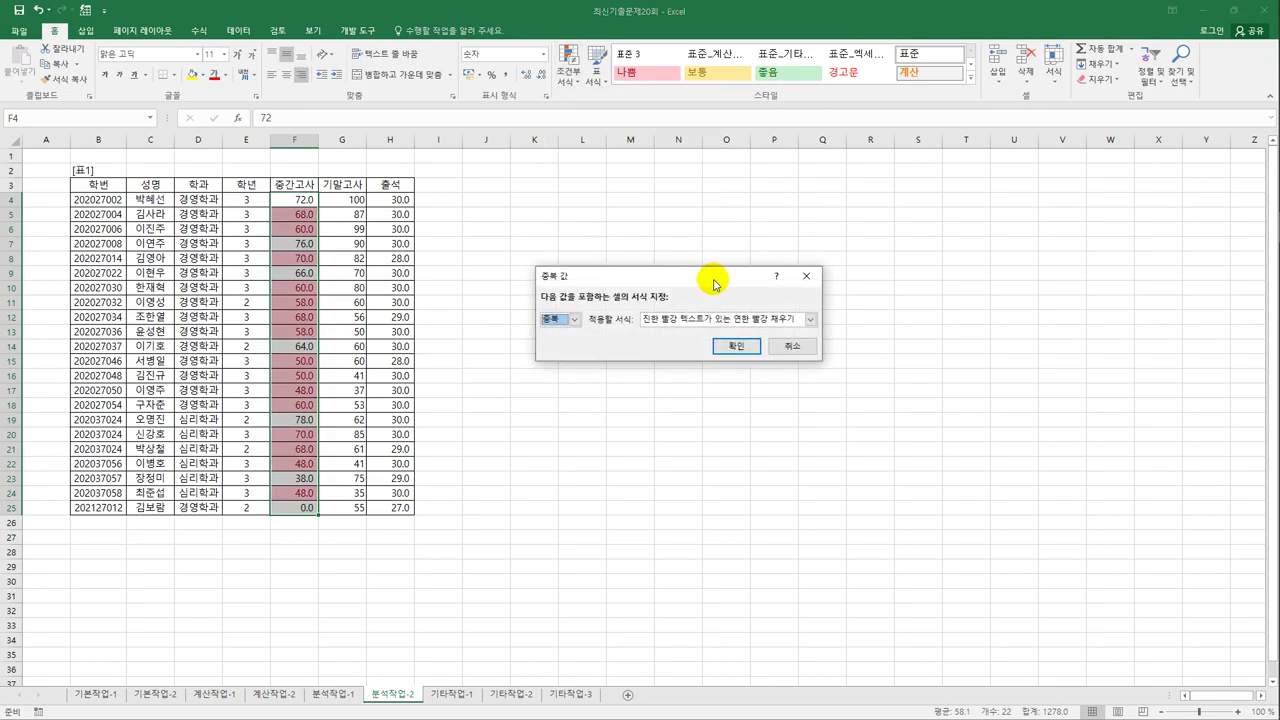
click(810, 319)
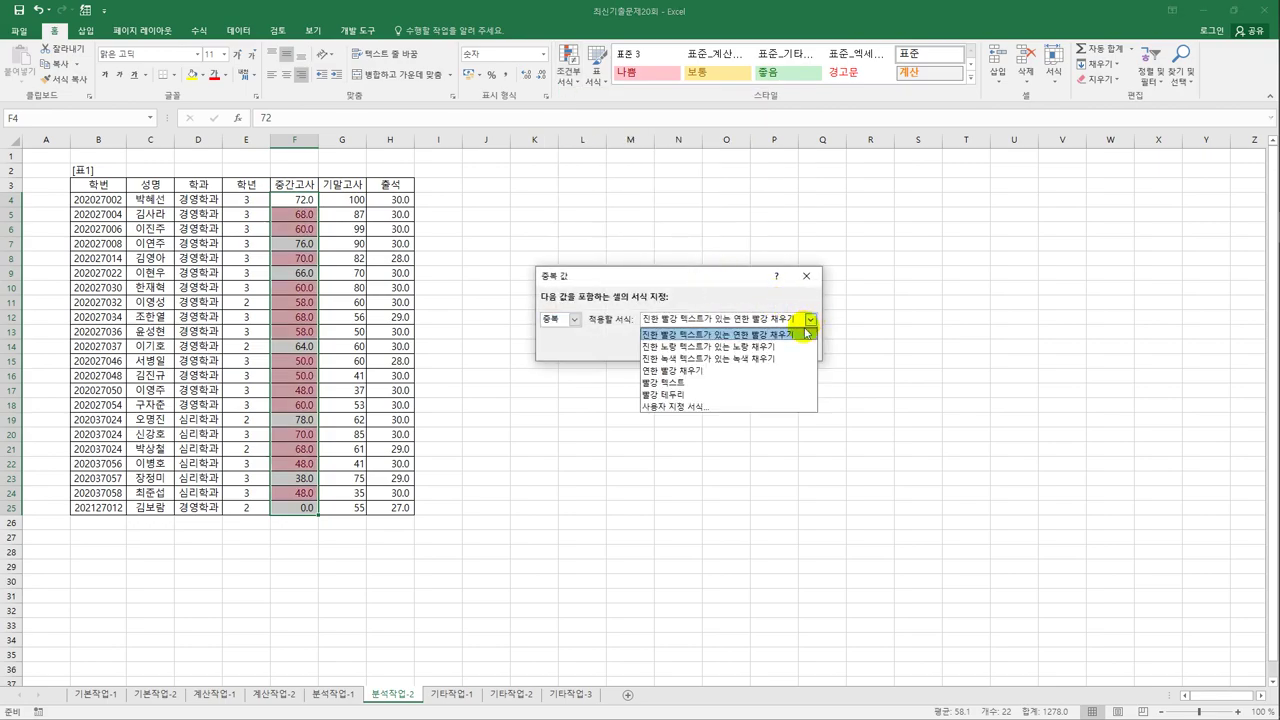
click(773, 370)
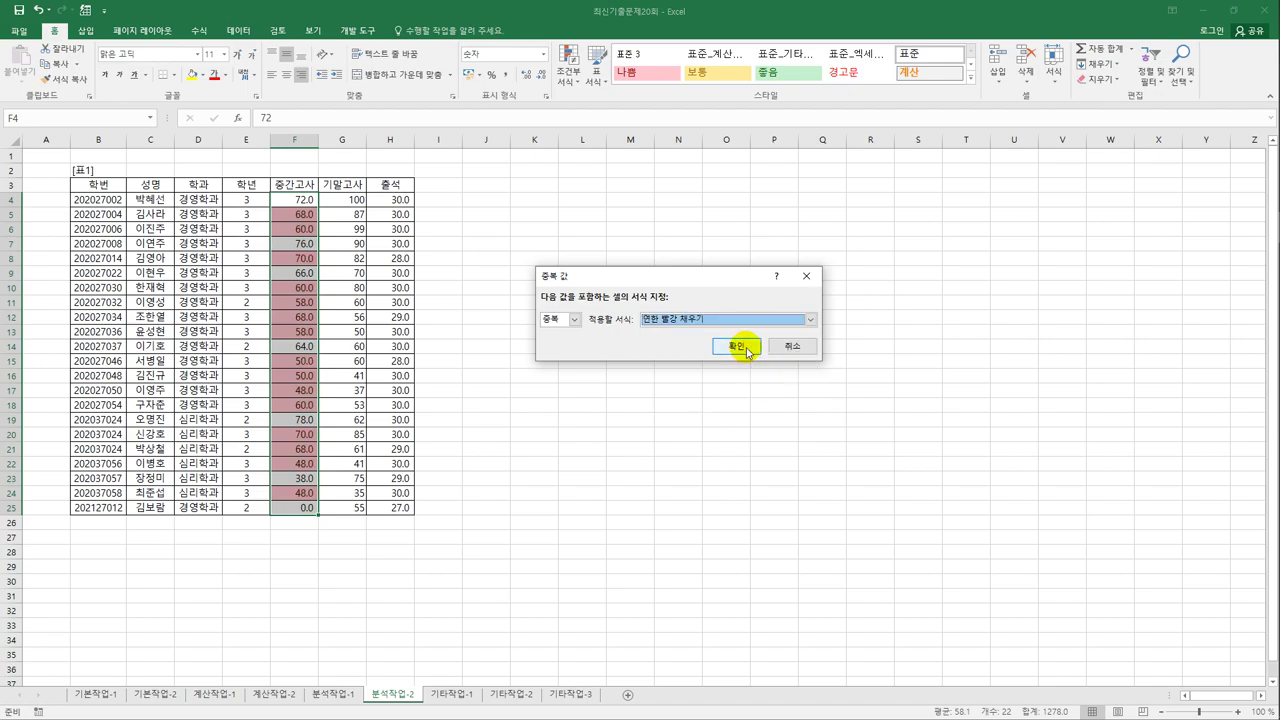
click(738, 346)
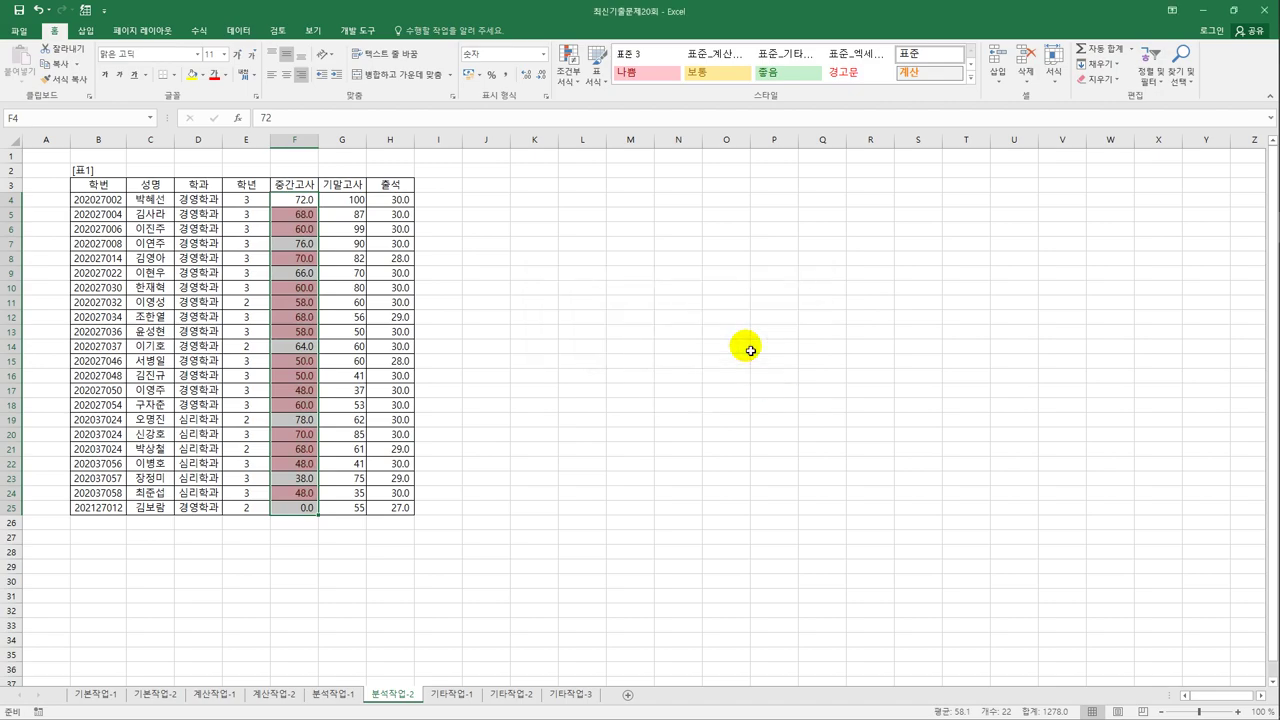
- Turn on AutoFilter for 표1 and filter the 중간고사 column to show only cells with the light red fill color
click(252, 186)
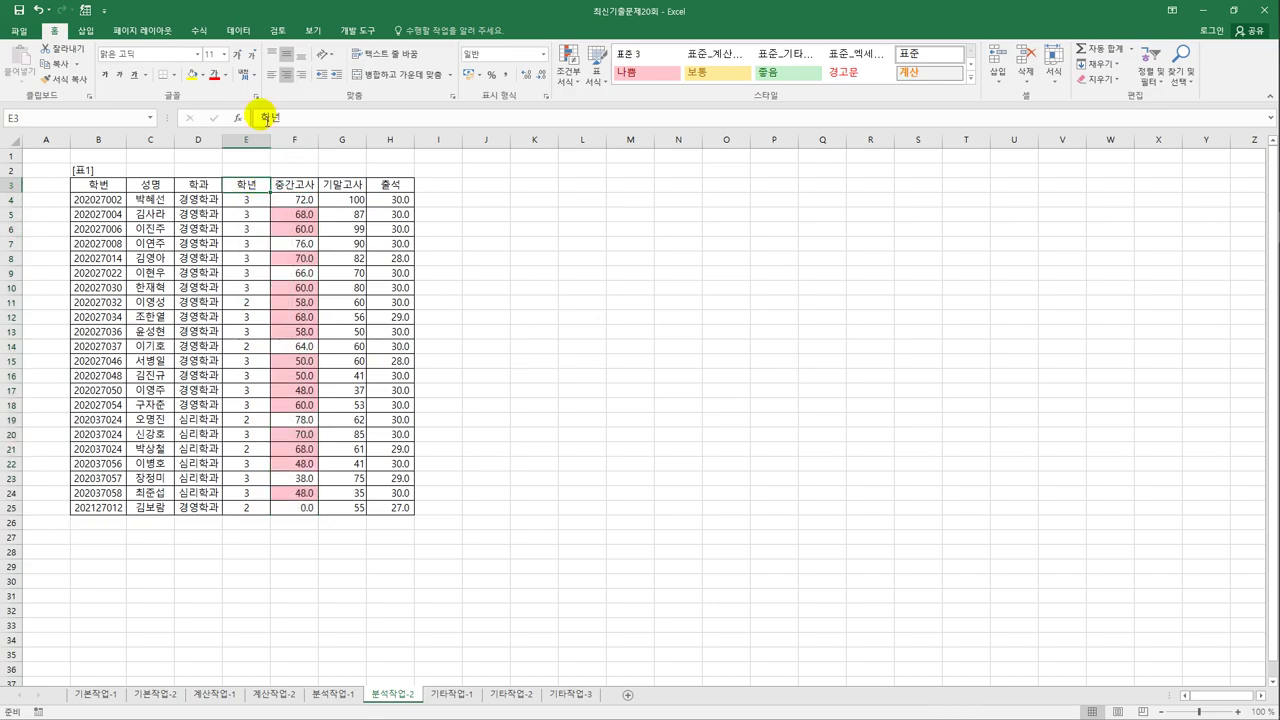
click(238, 30)
click(451, 65)
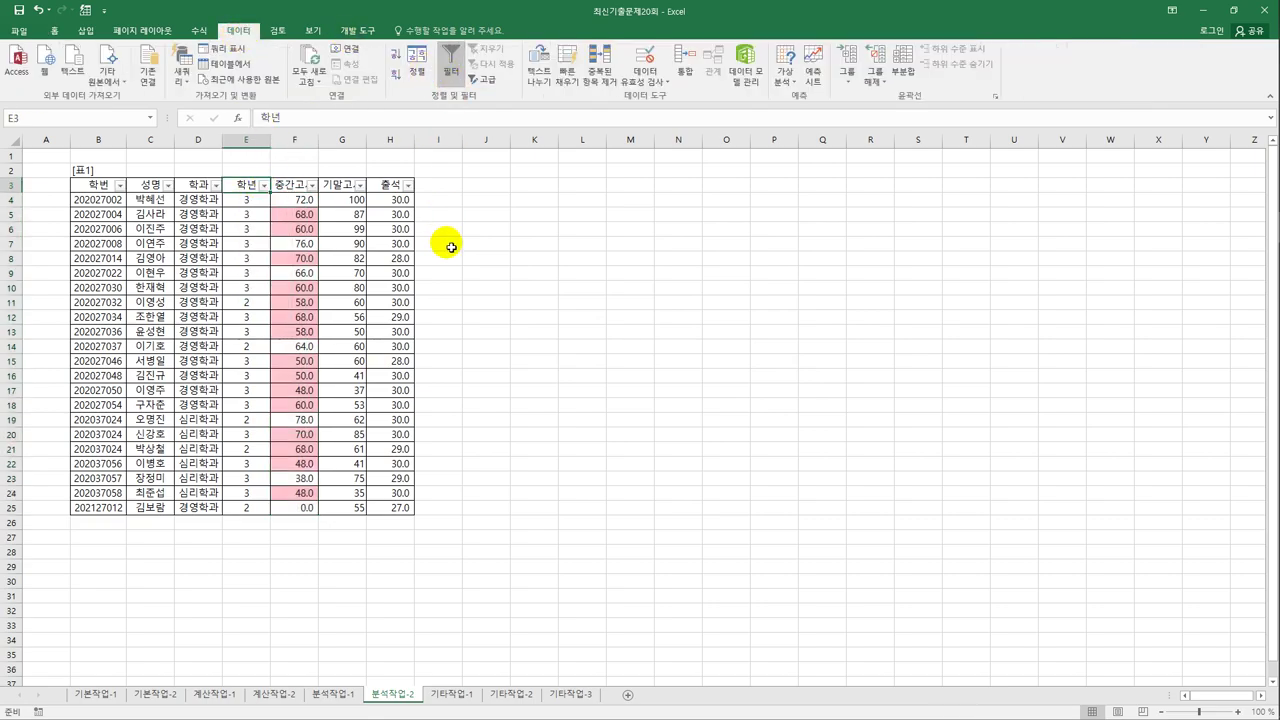
click(312, 185)
mouse_move(240, 265)
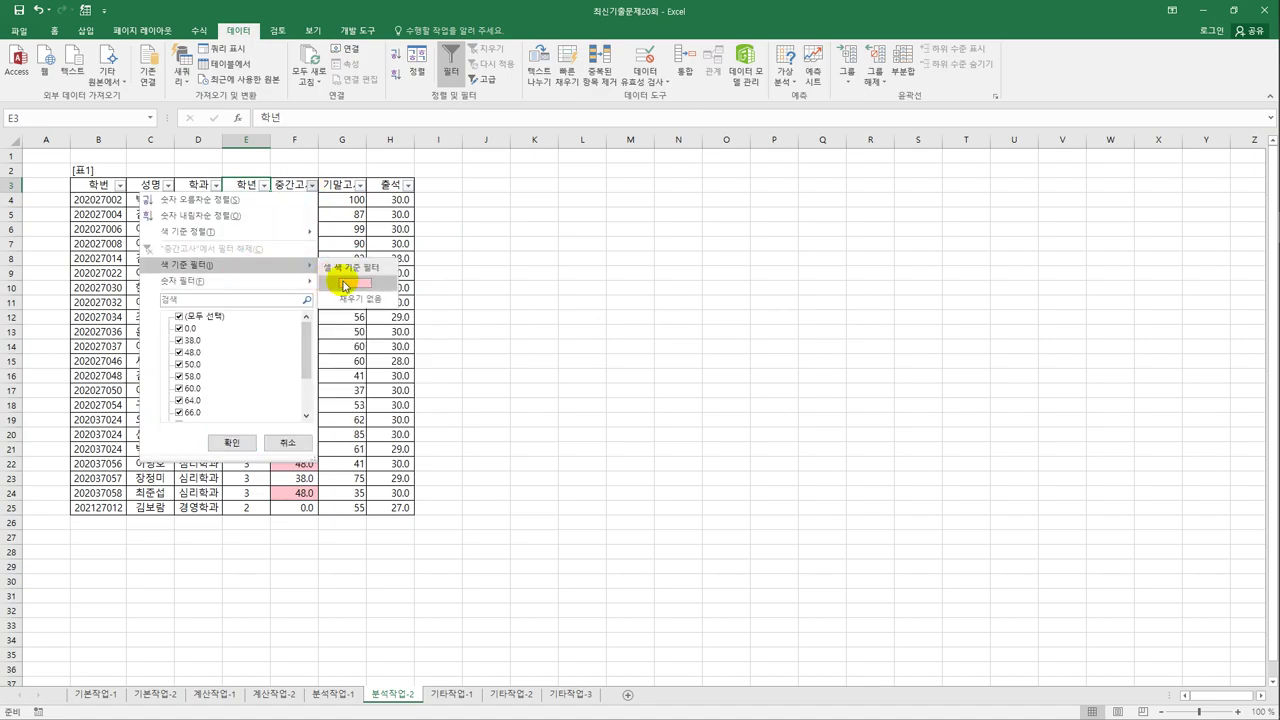
click(345, 284)
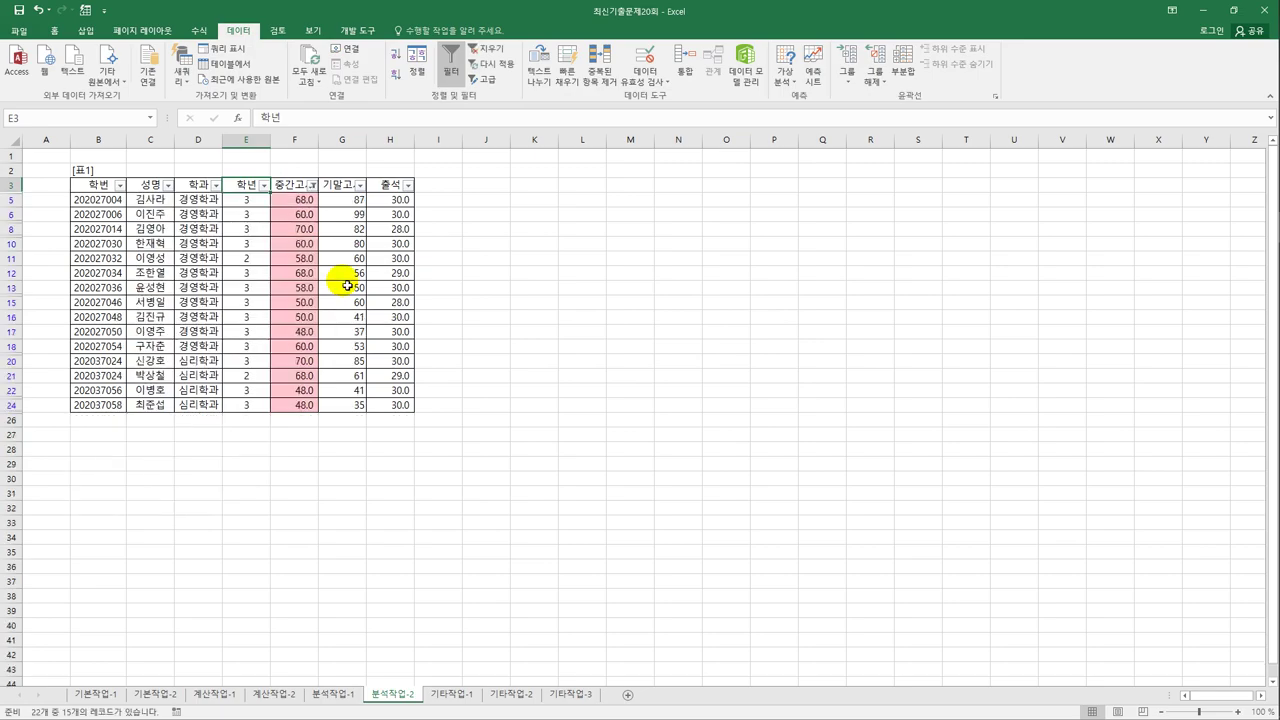
click(527, 288)
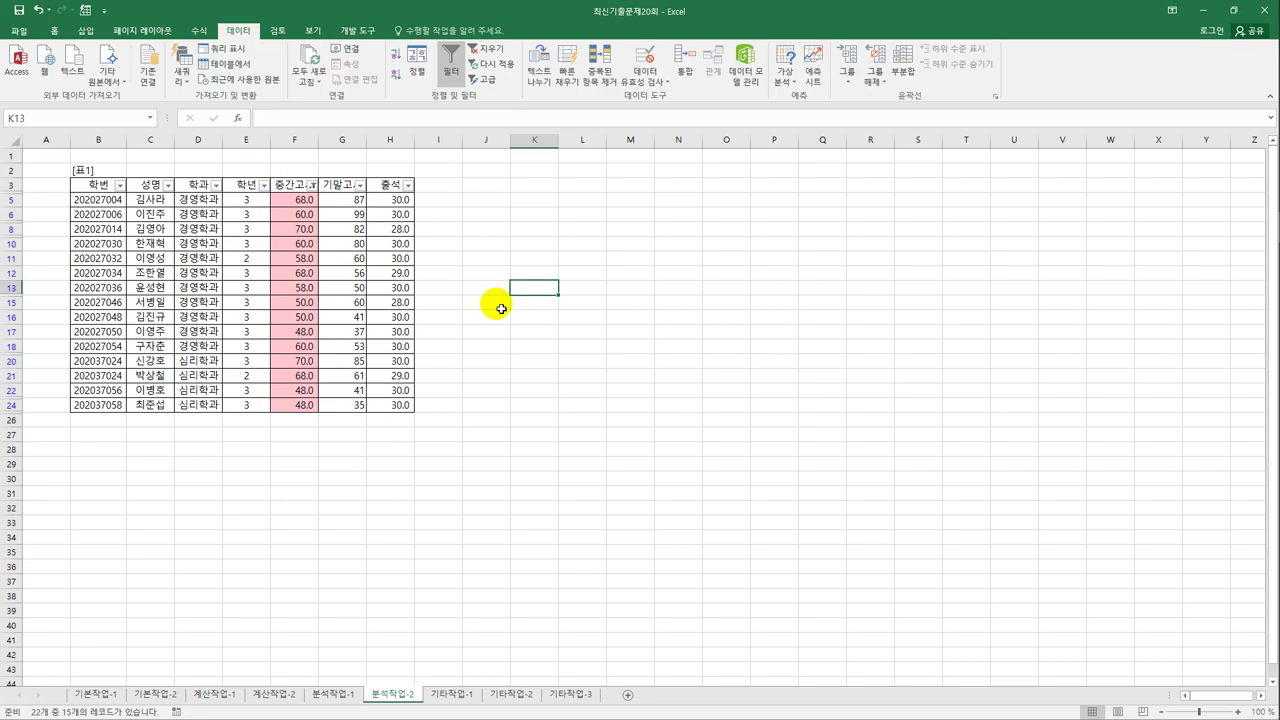
- On the 기타작업-1 sheet, remove the 부산, 인천, 대전 and 대구 series from the chart's source data
click(470, 701)
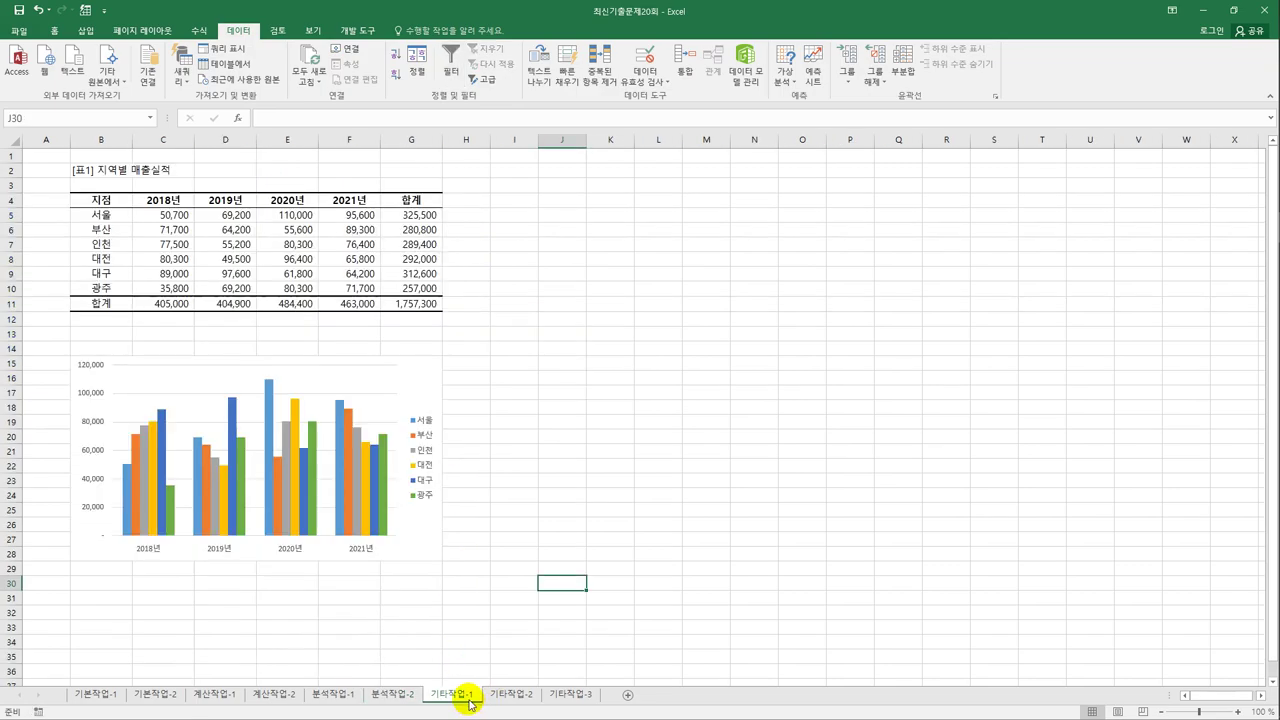
click(428, 399)
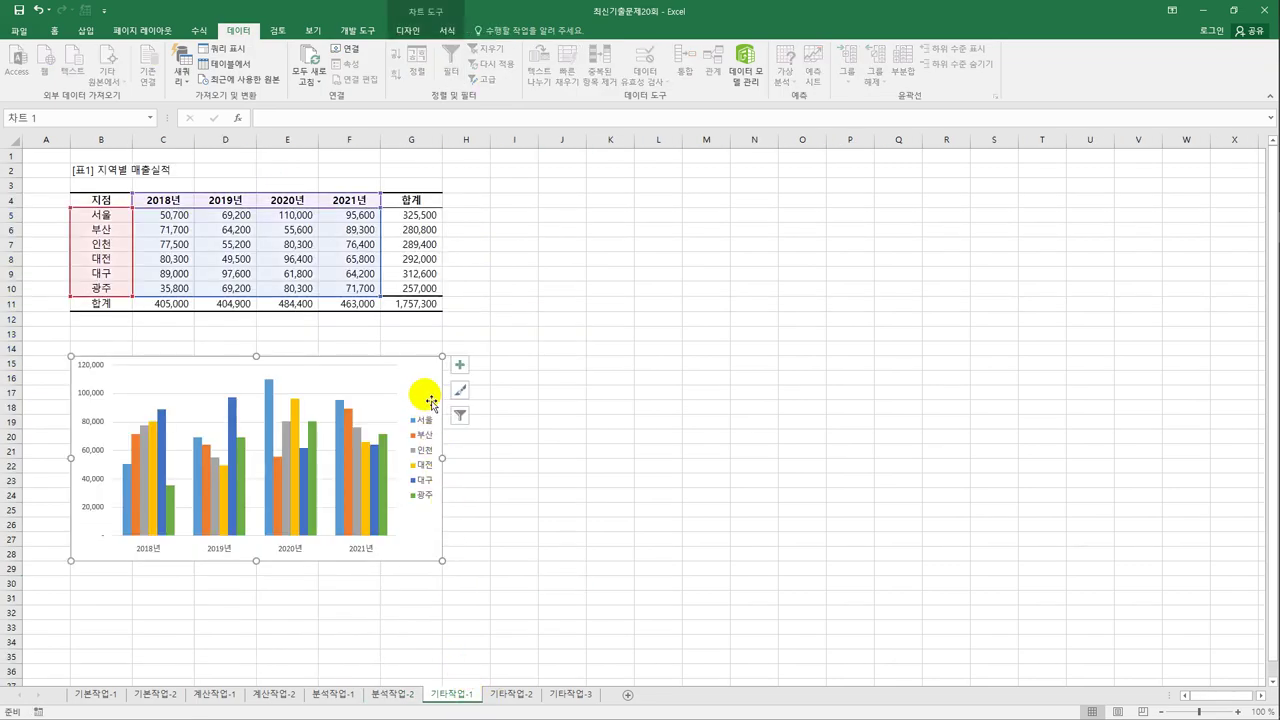
scroll(430, 401, down, 2)
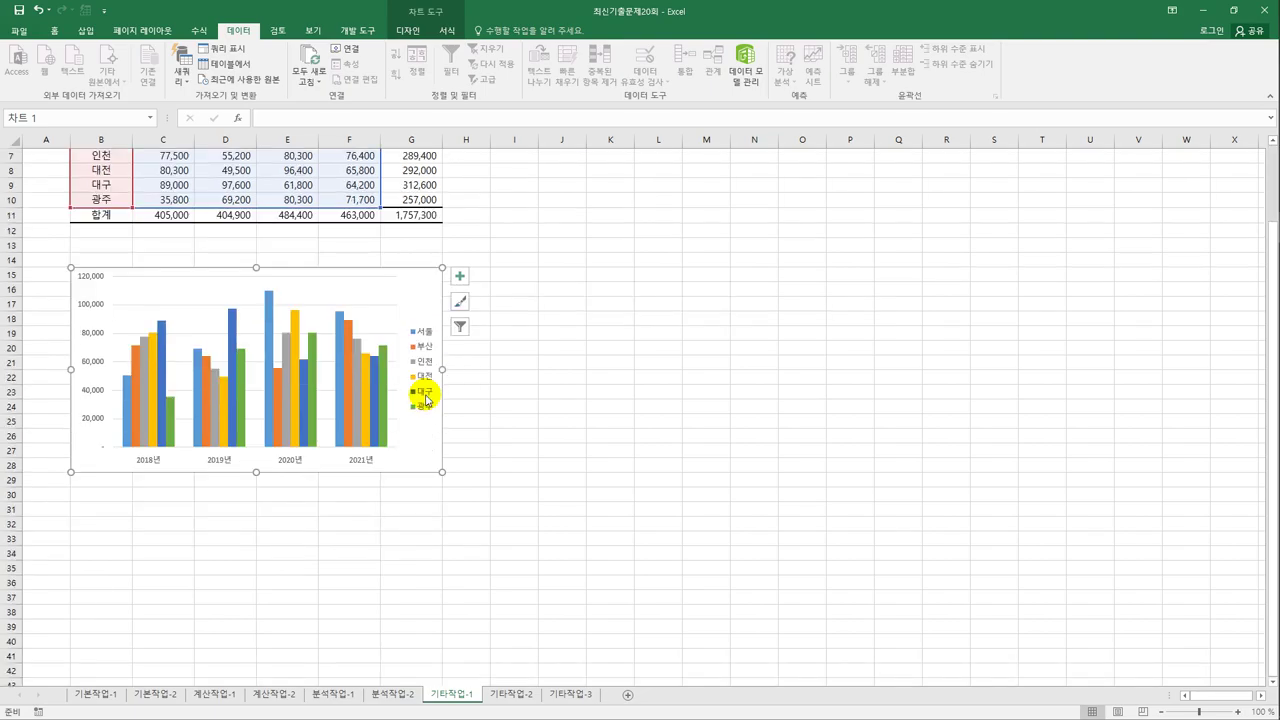
right_click(410, 297)
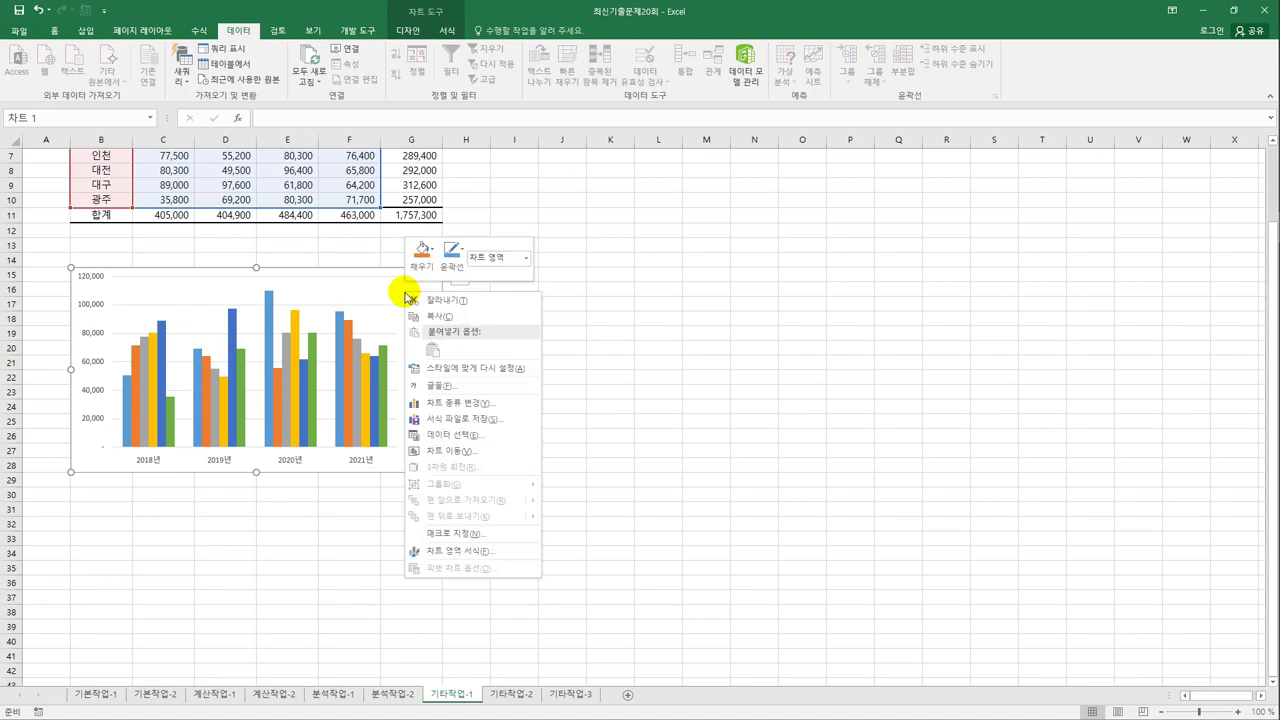
click(474, 443)
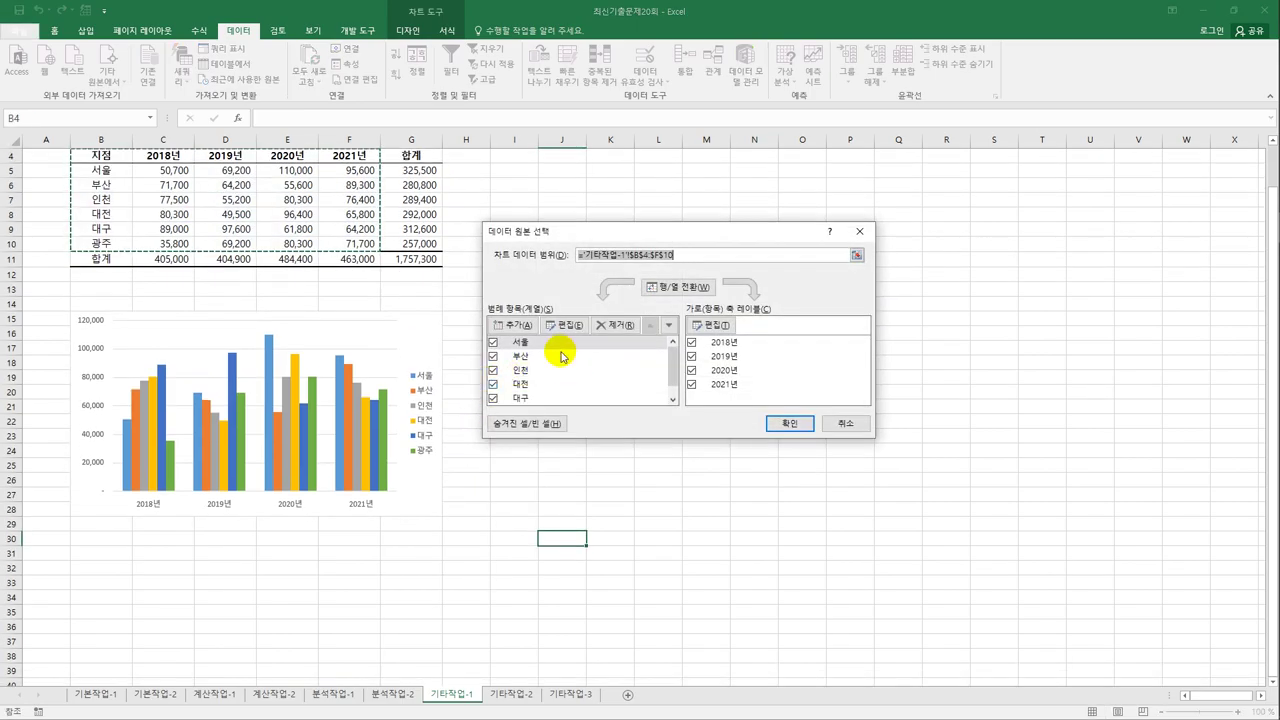
click(557, 355)
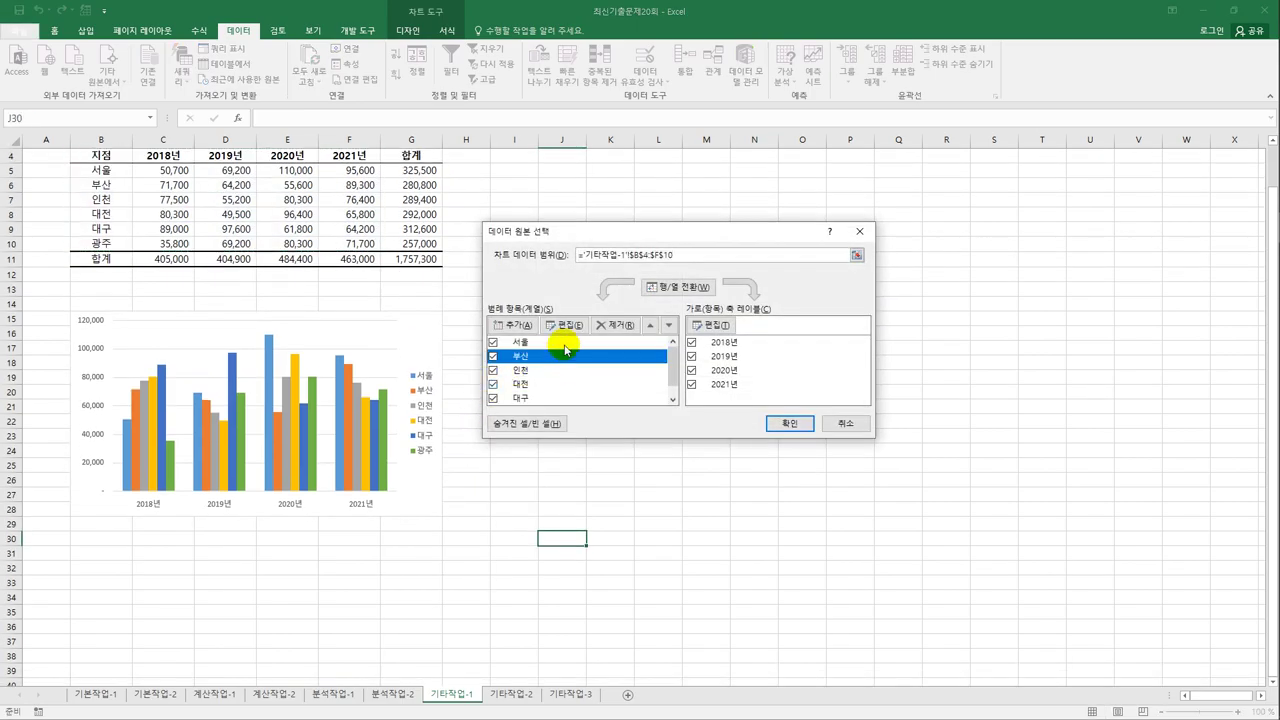
click(605, 325)
click(545, 355)
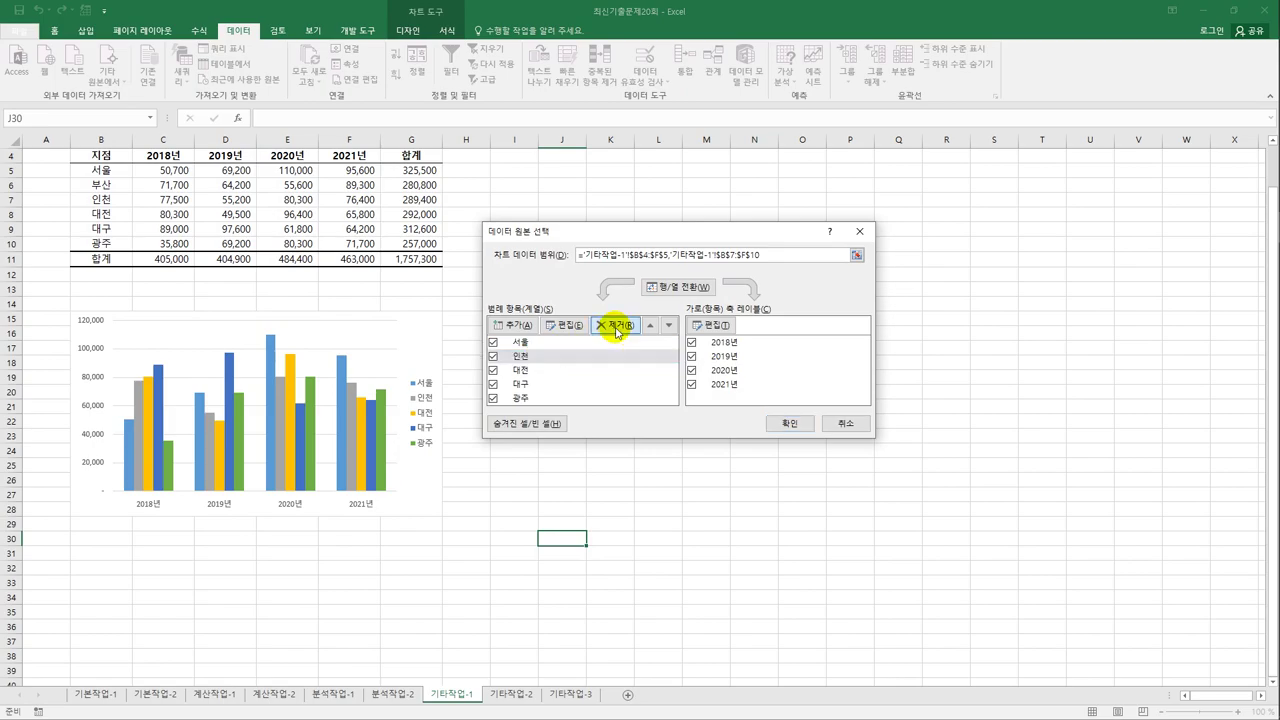
click(615, 328)
click(571, 356)
click(605, 325)
click(585, 357)
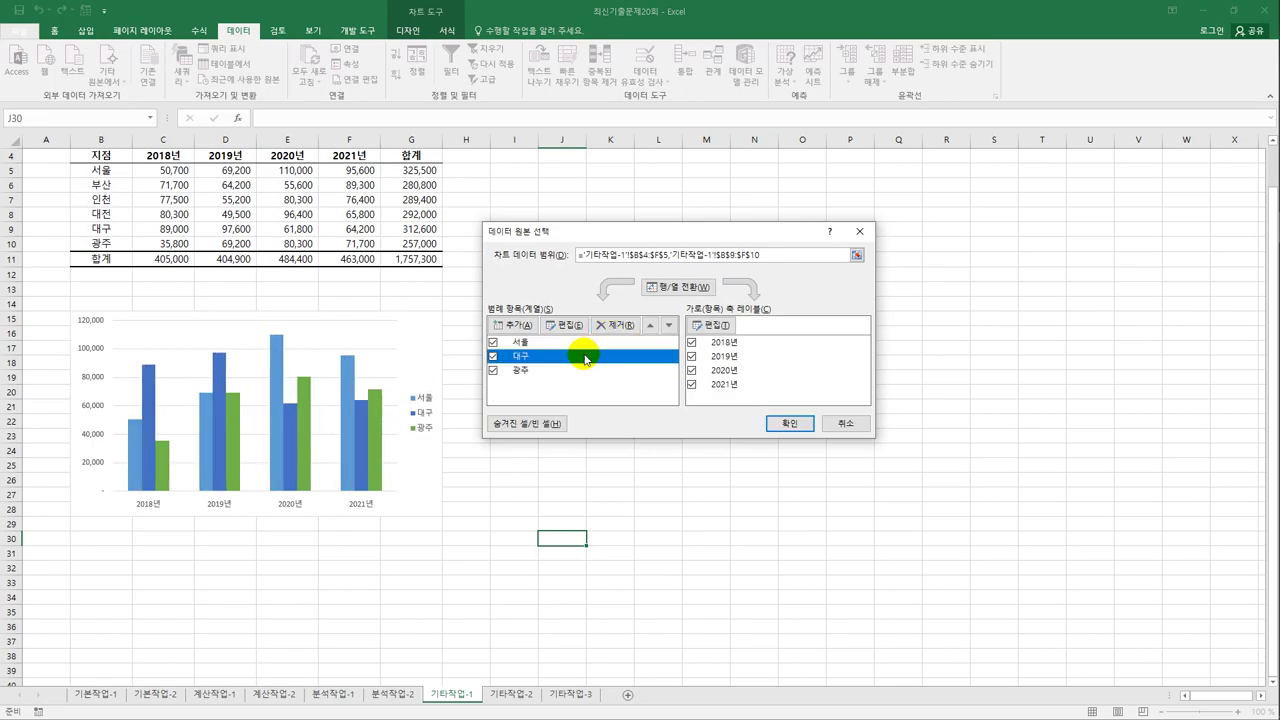
click(605, 326)
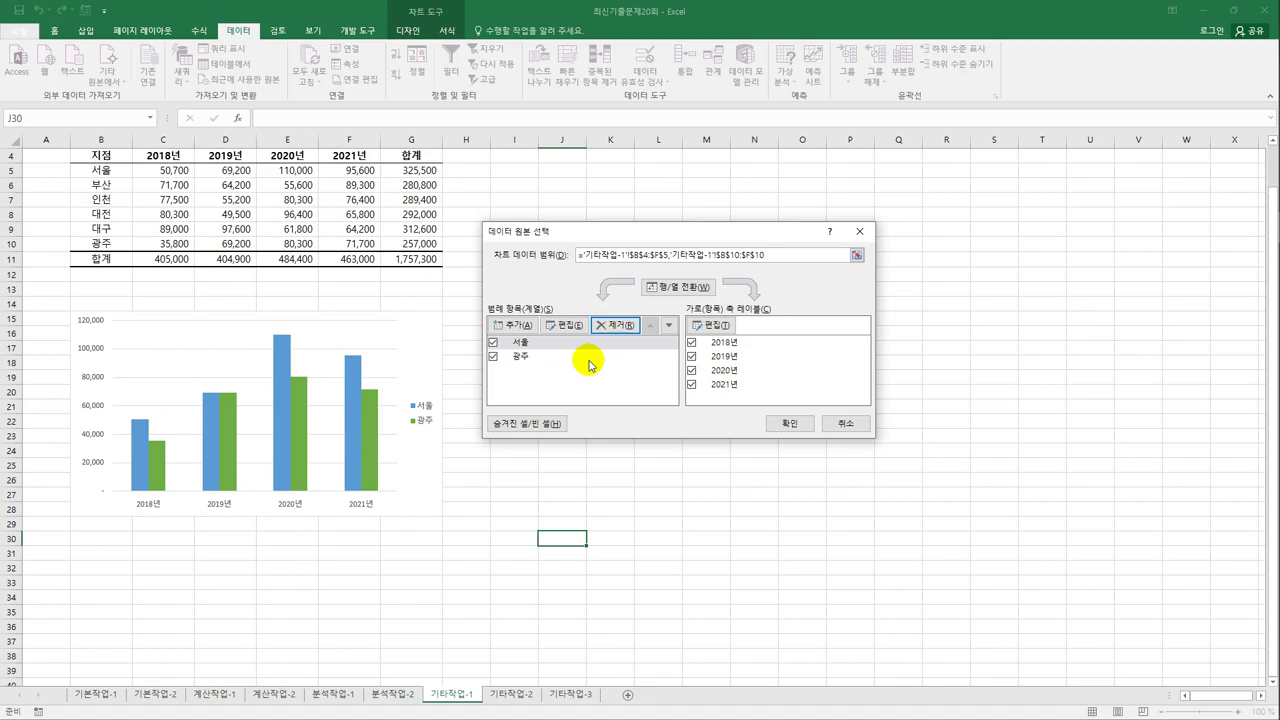
- Add another 서울 series to the chart, with its name from B5 and its values from C5:F5
click(514, 325)
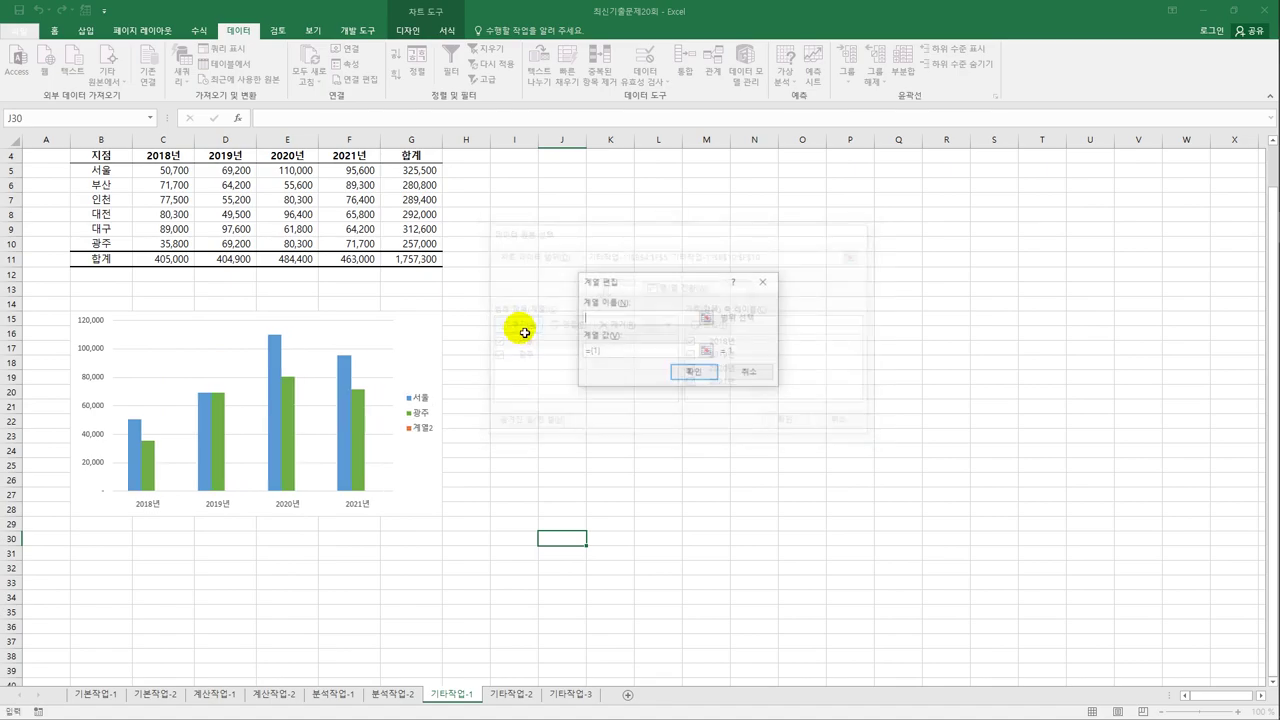
click(123, 171)
click(586, 351)
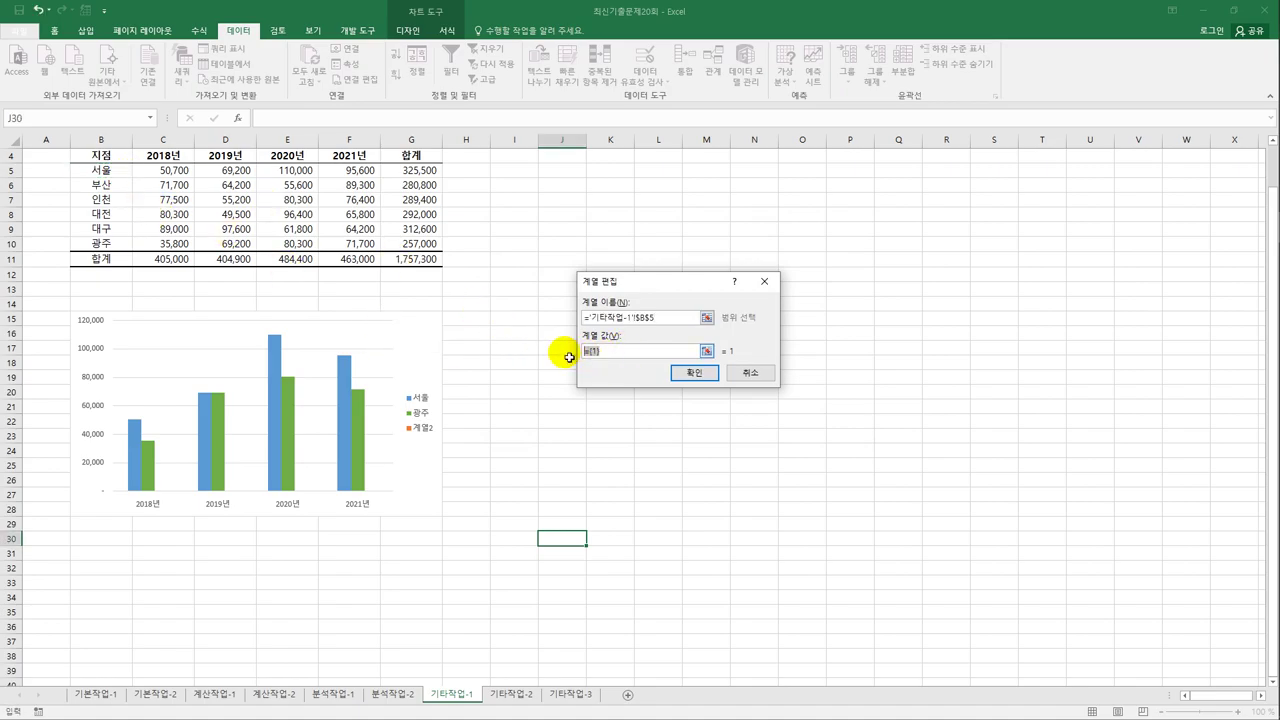
key(BackSpace)
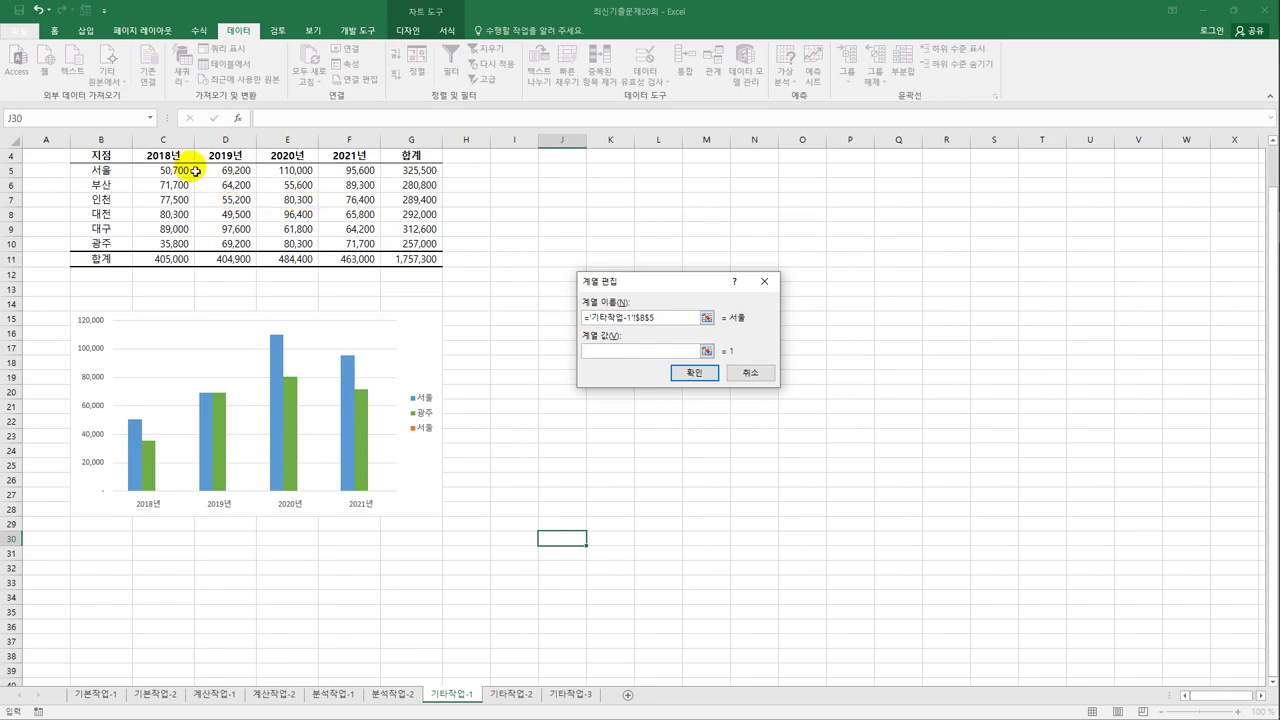
drag(186, 172, 365, 172)
click(690, 372)
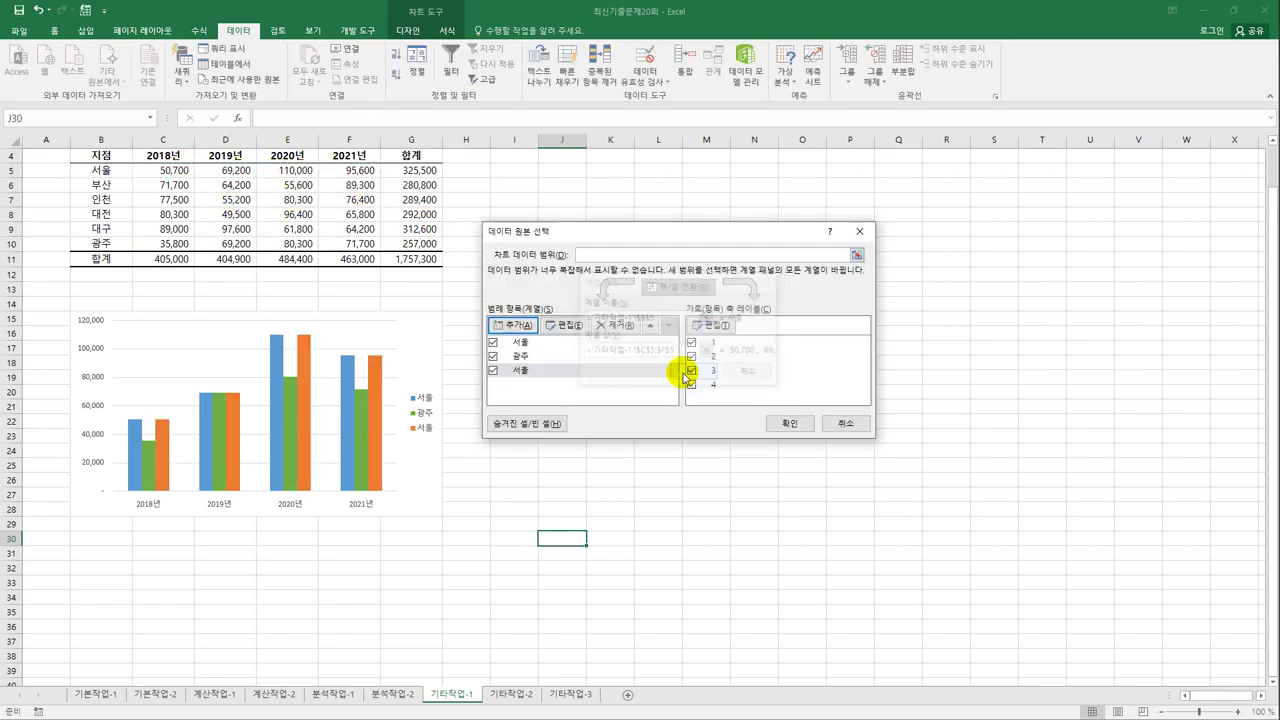
- Add another 광주 series with its name from B10 and values from C10:F10, and apply the source data changes
click(512, 325)
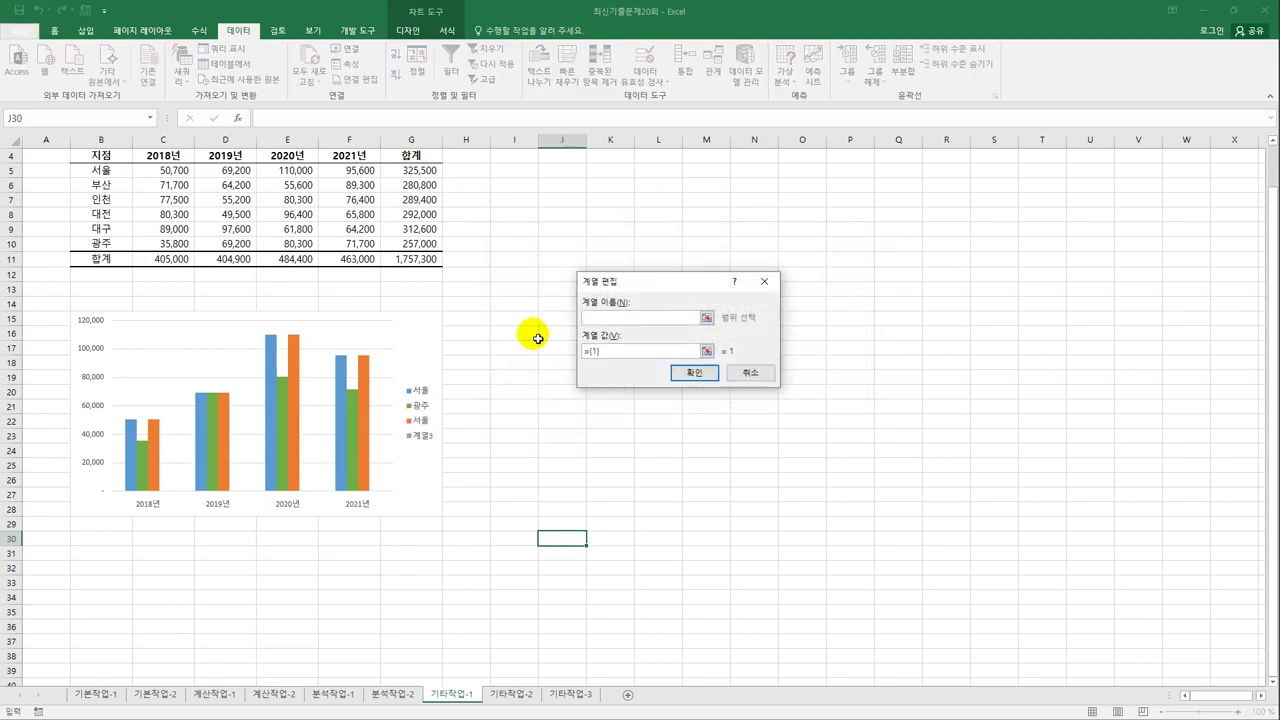
click(128, 248)
click(585, 351)
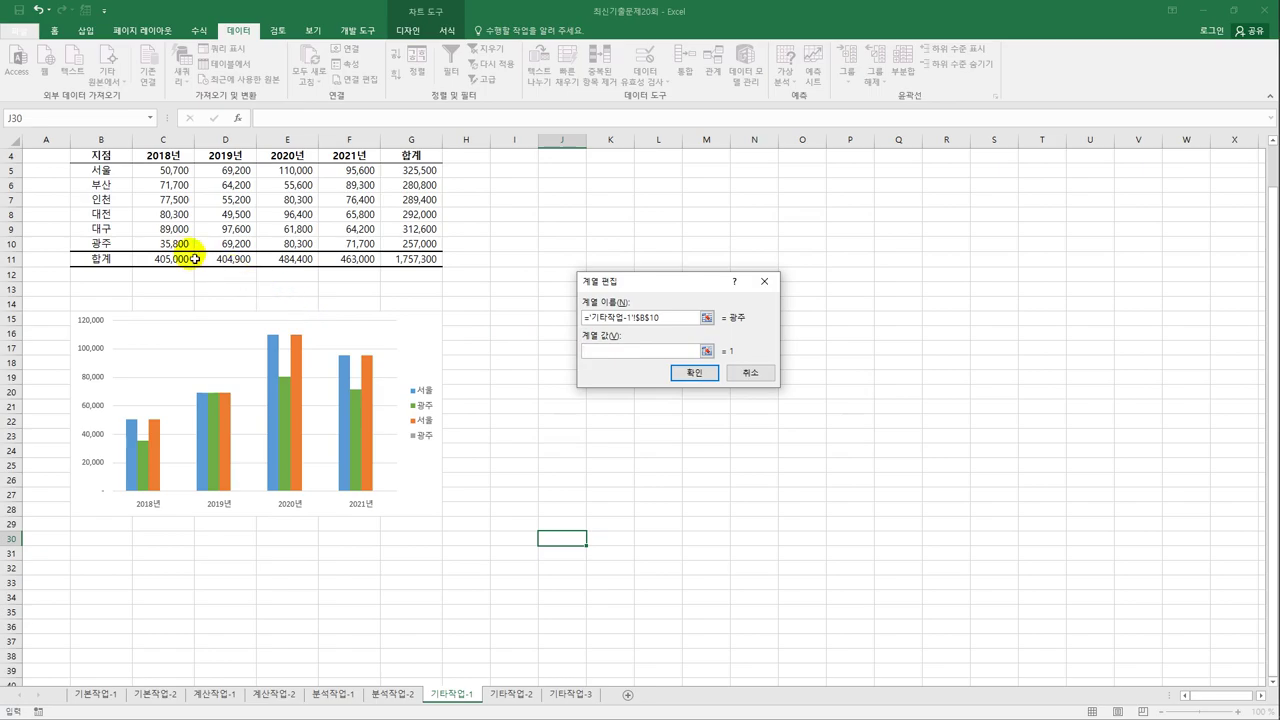
drag(177, 246, 332, 245)
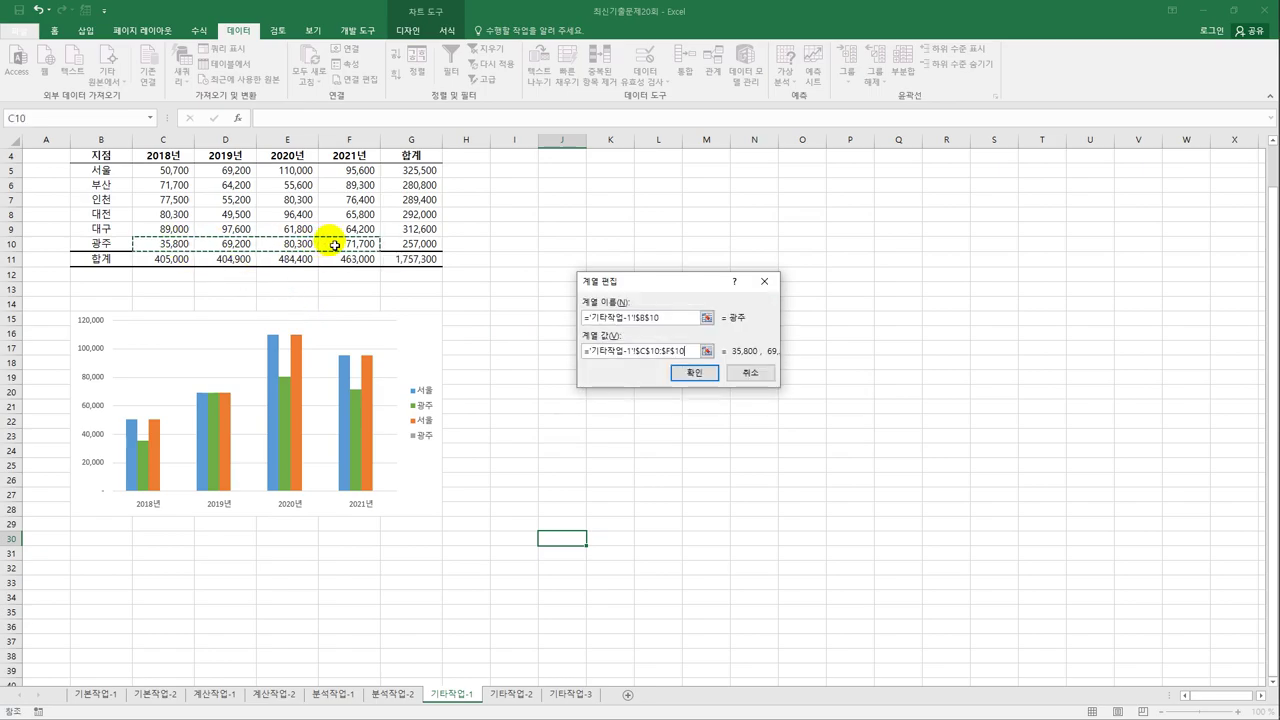
click(680, 376)
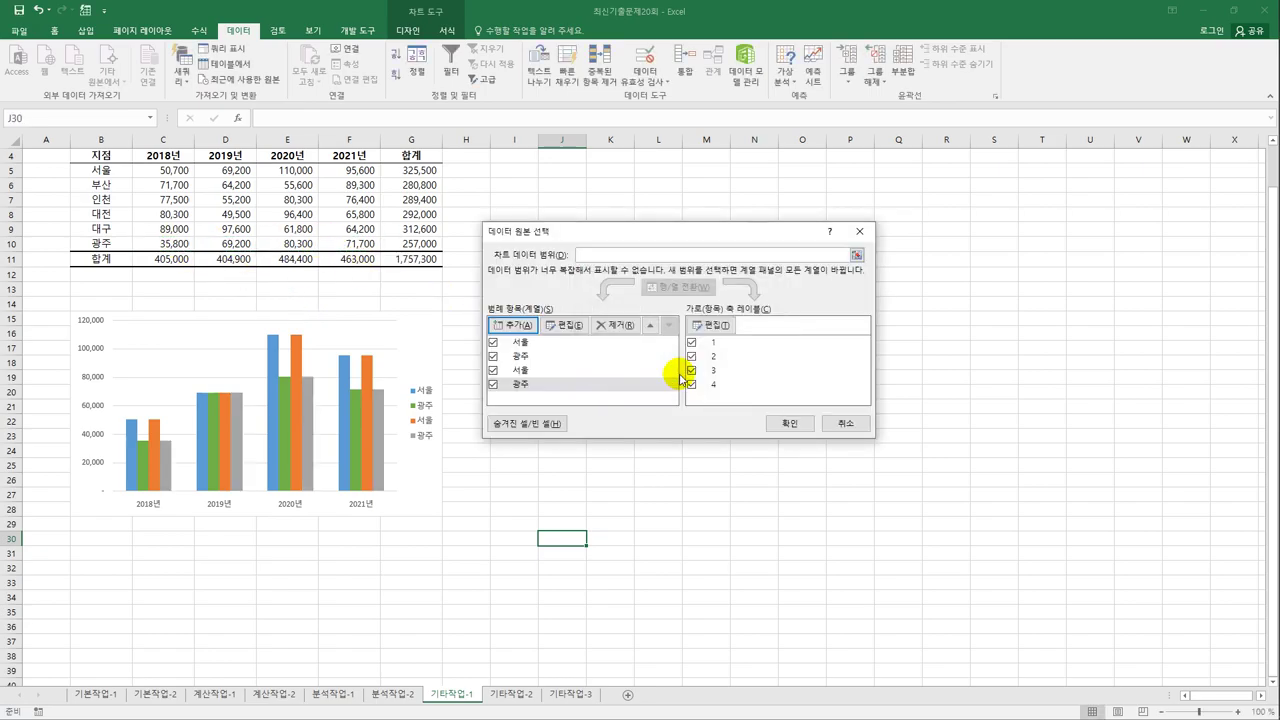
click(789, 423)
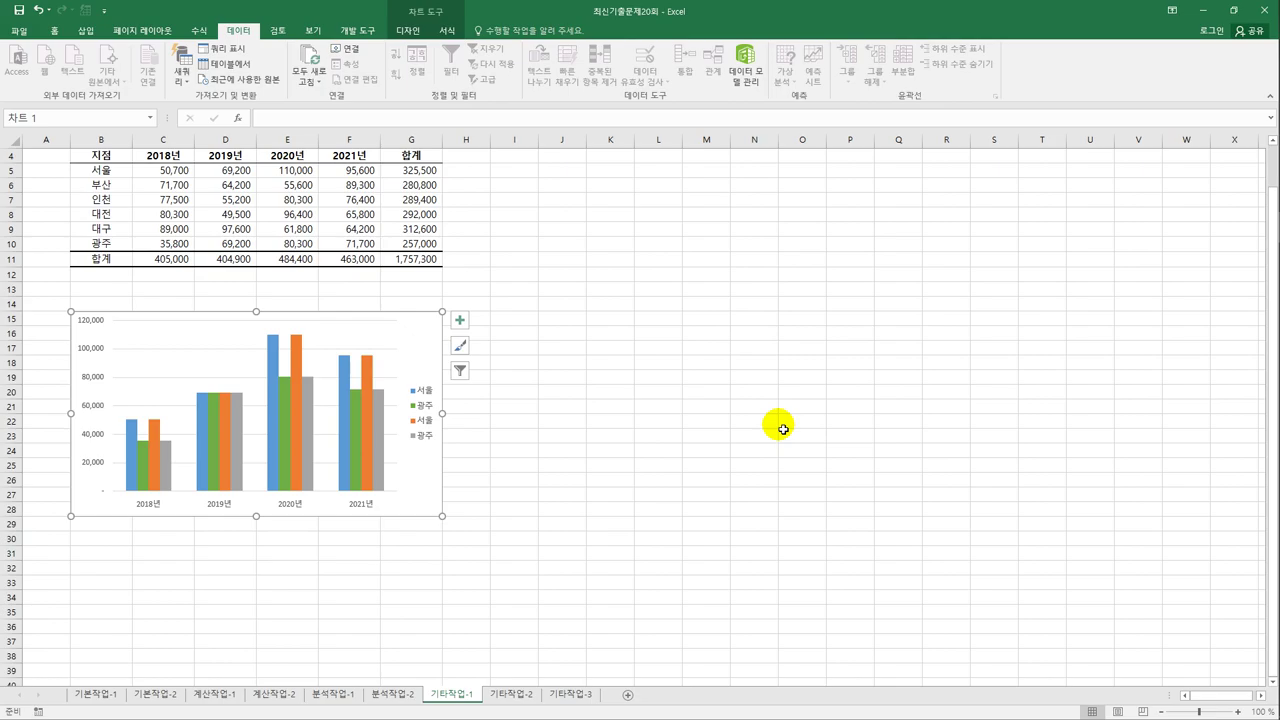
- Change the chart type of the newly added 서울 and 광주 series to 표식이 있는 꺾은선형
click(148, 437)
right_click(152, 433)
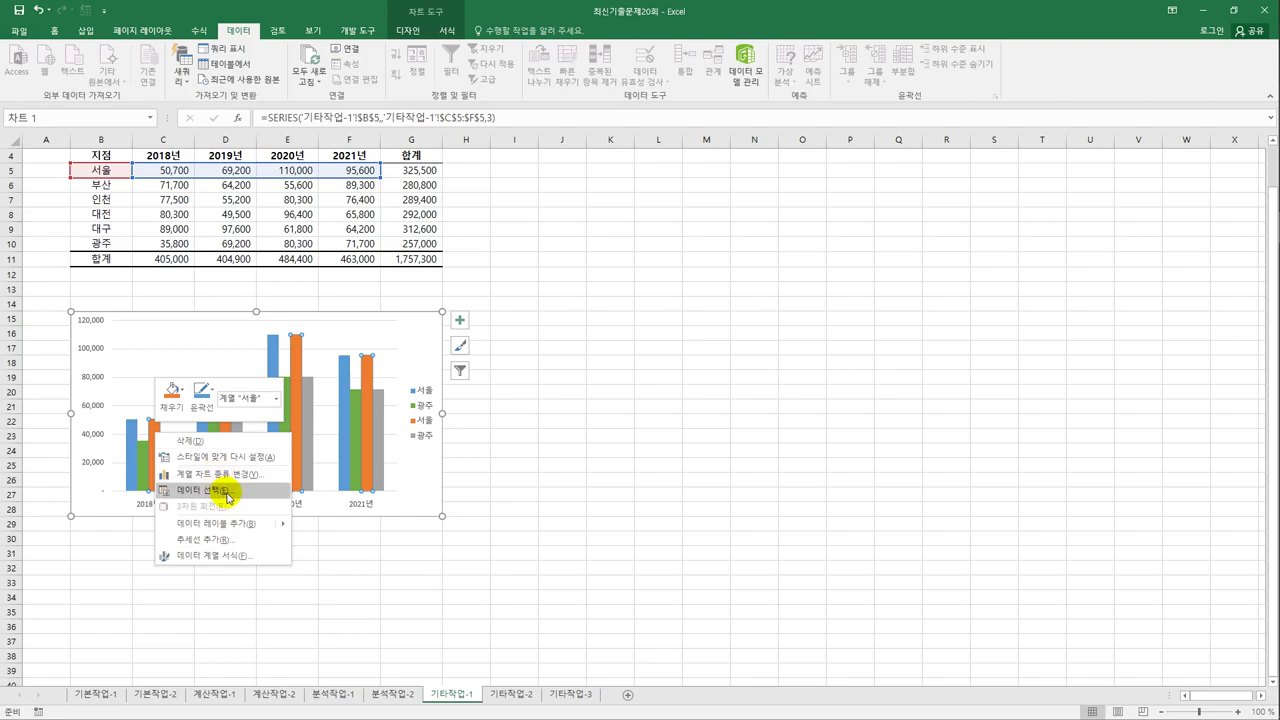
click(226, 475)
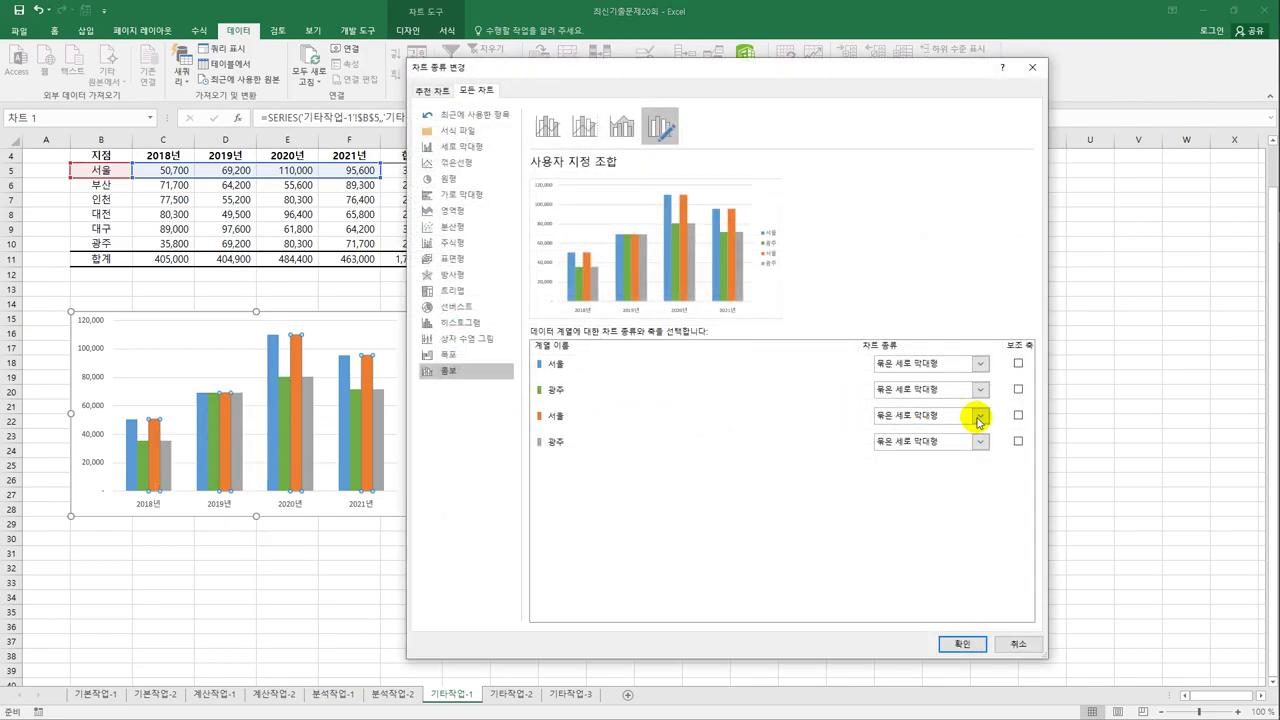
click(979, 417)
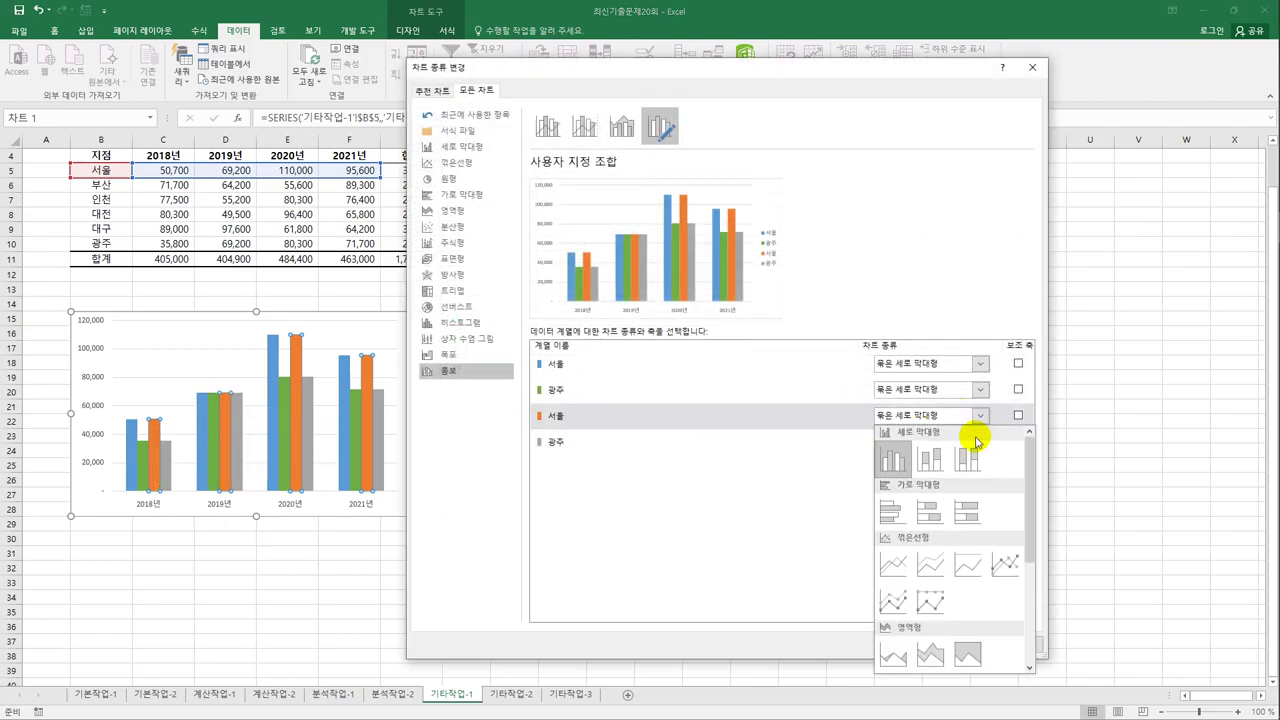
click(1001, 565)
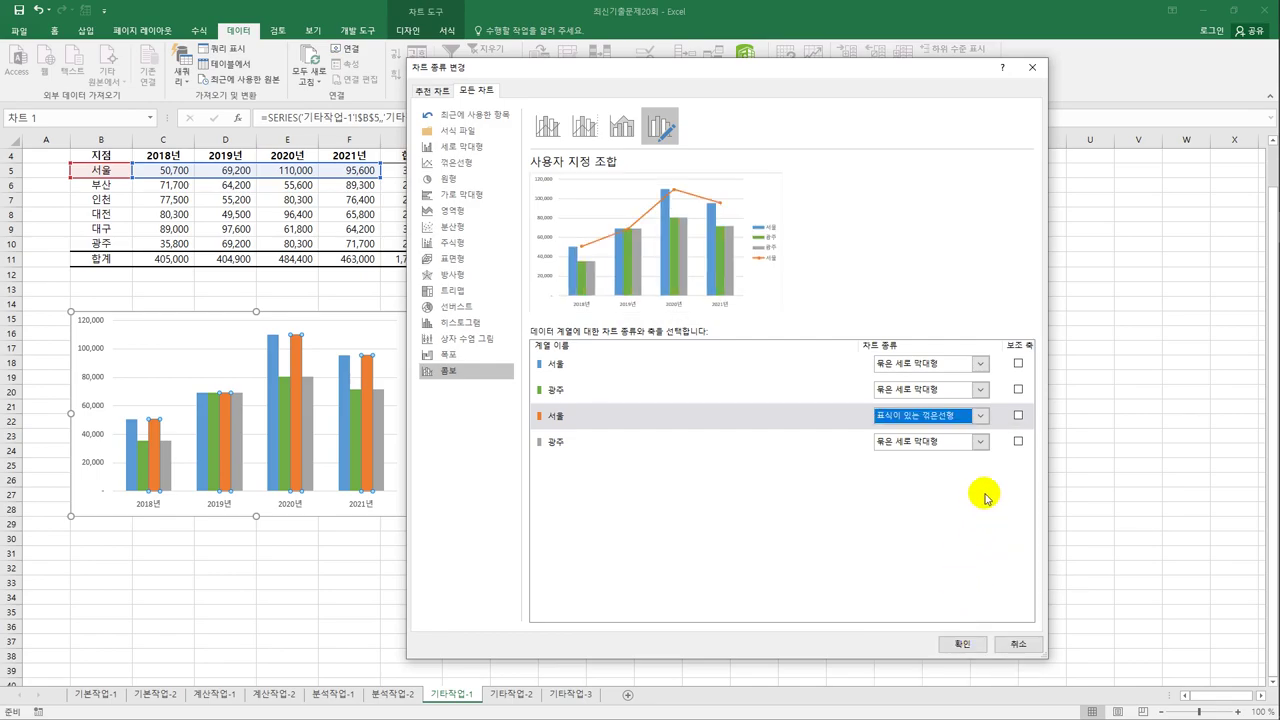
click(979, 447)
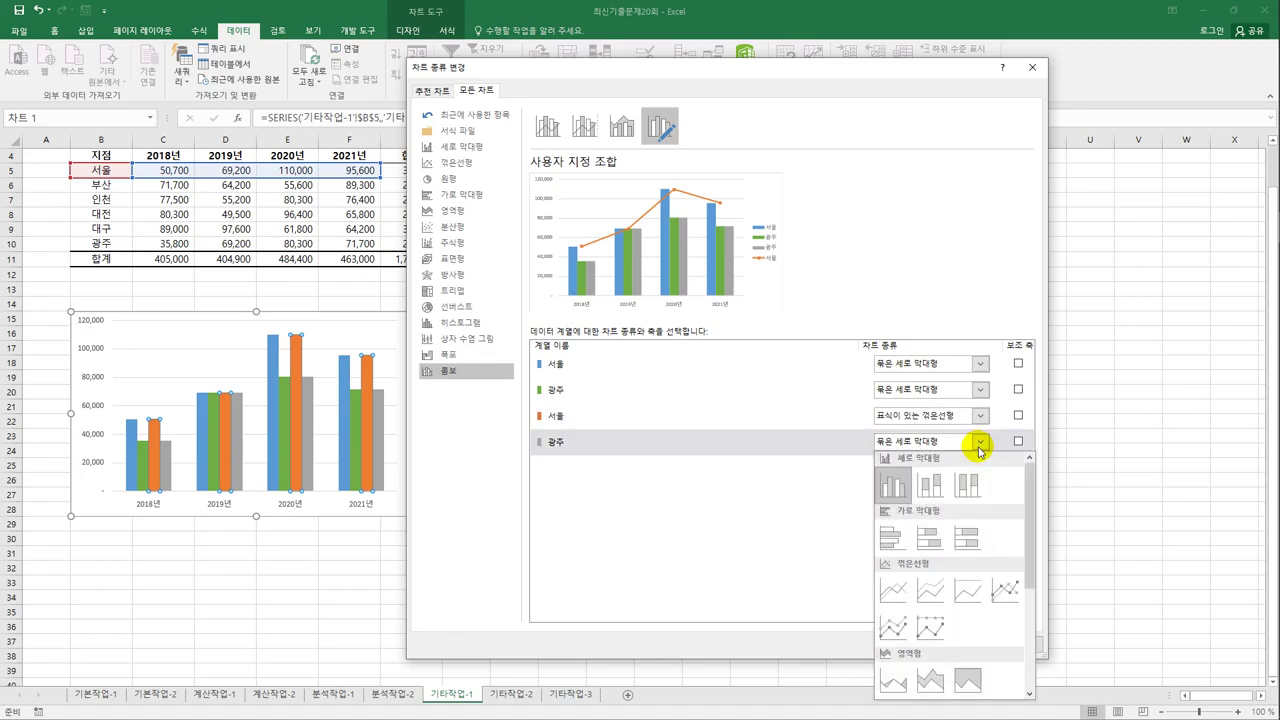
click(998, 589)
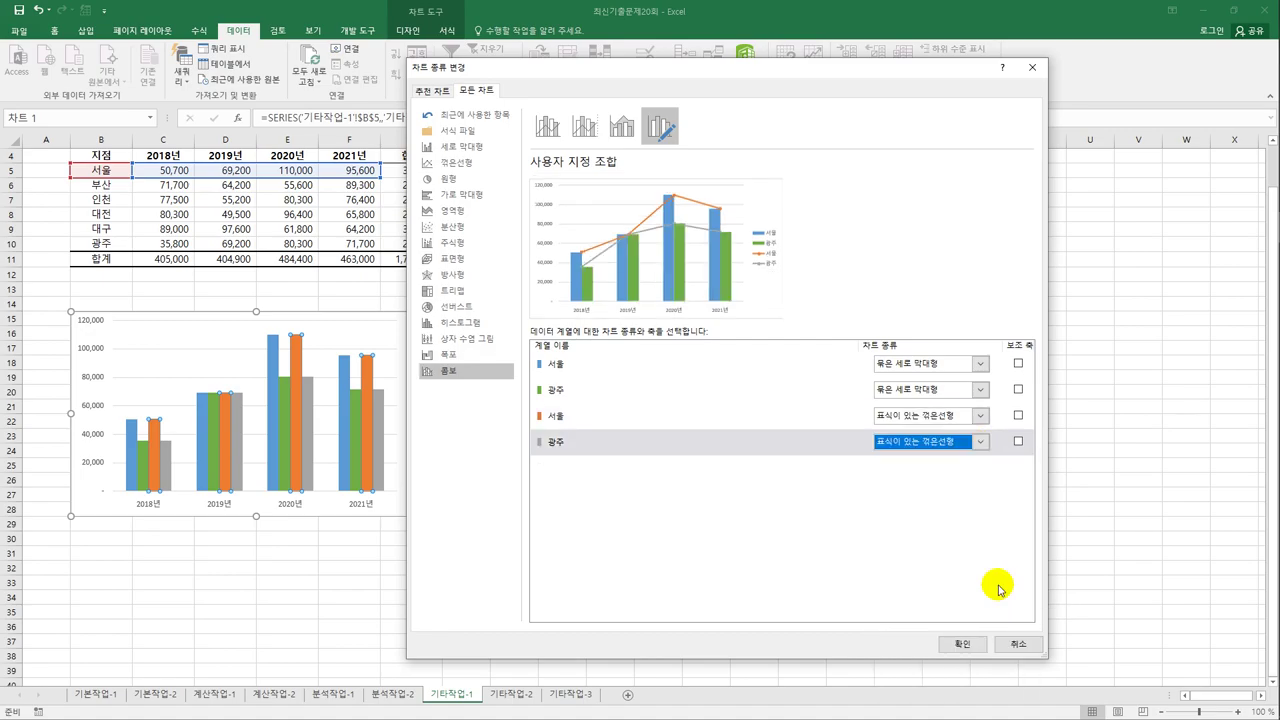
click(966, 645)
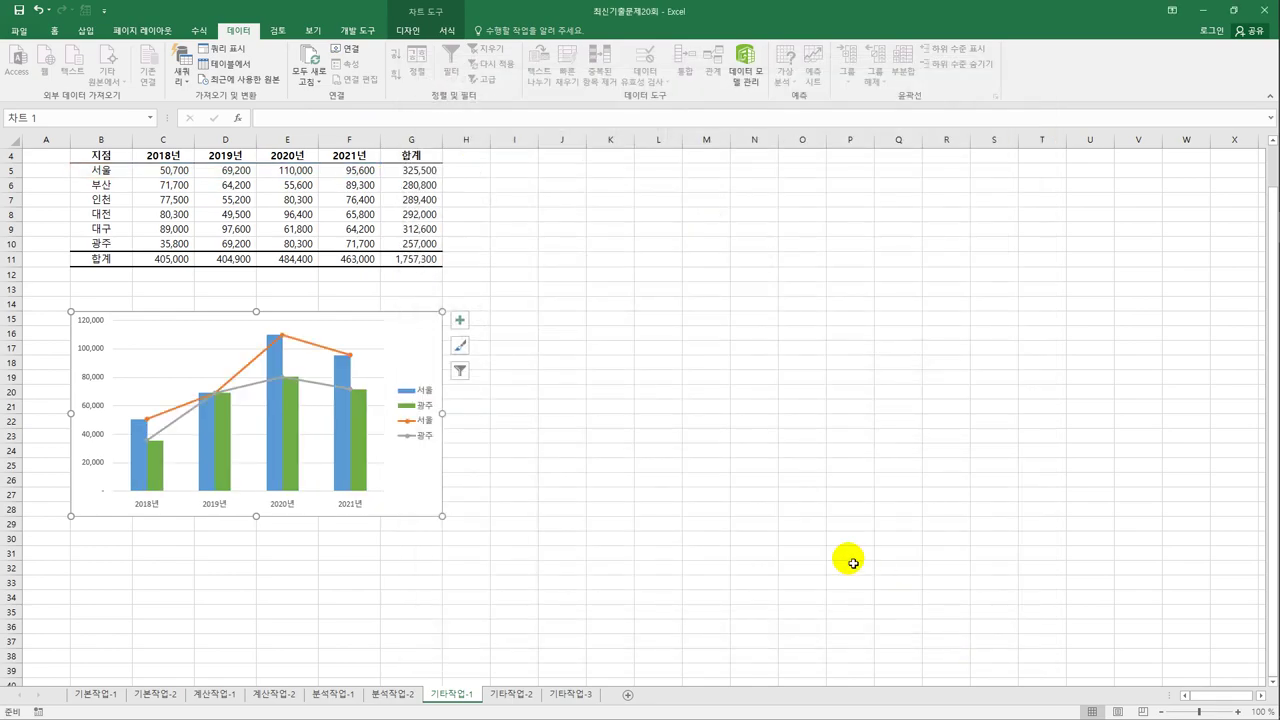
- Add a chart title plus primary vertical (기본 세로) and primary horizontal (기본 가로) axis titles to the chart
click(462, 324)
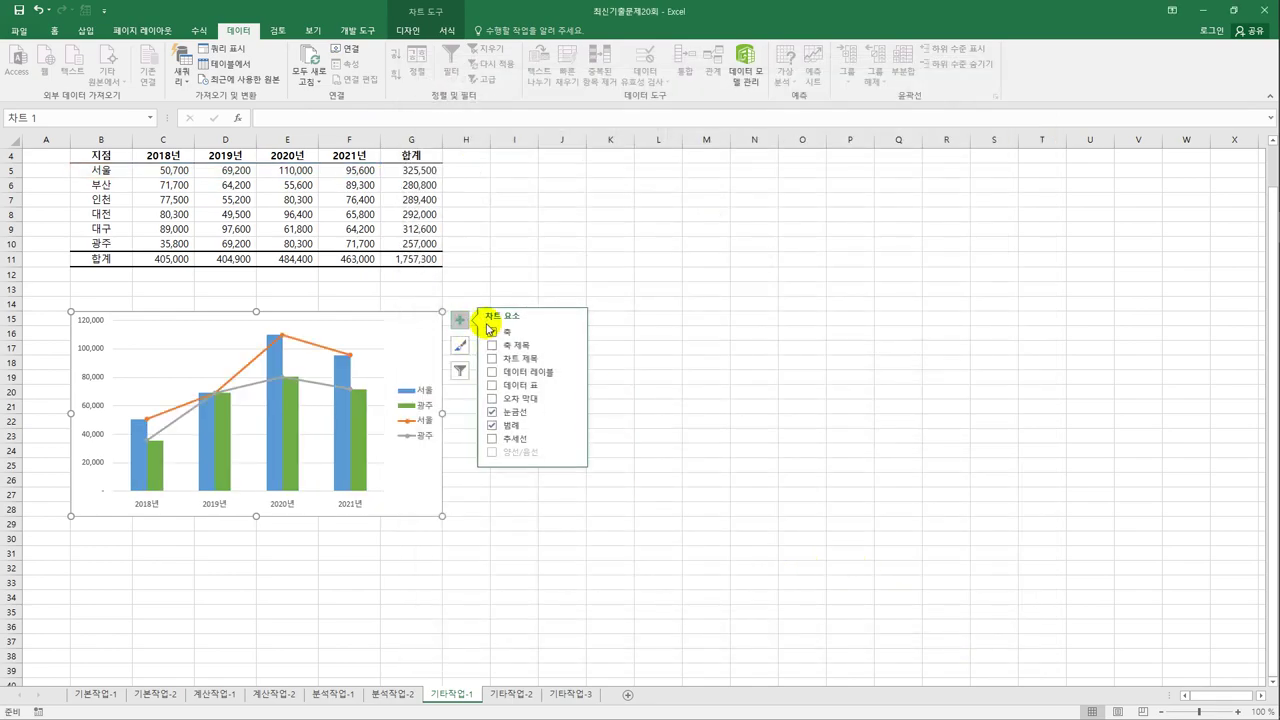
click(515, 358)
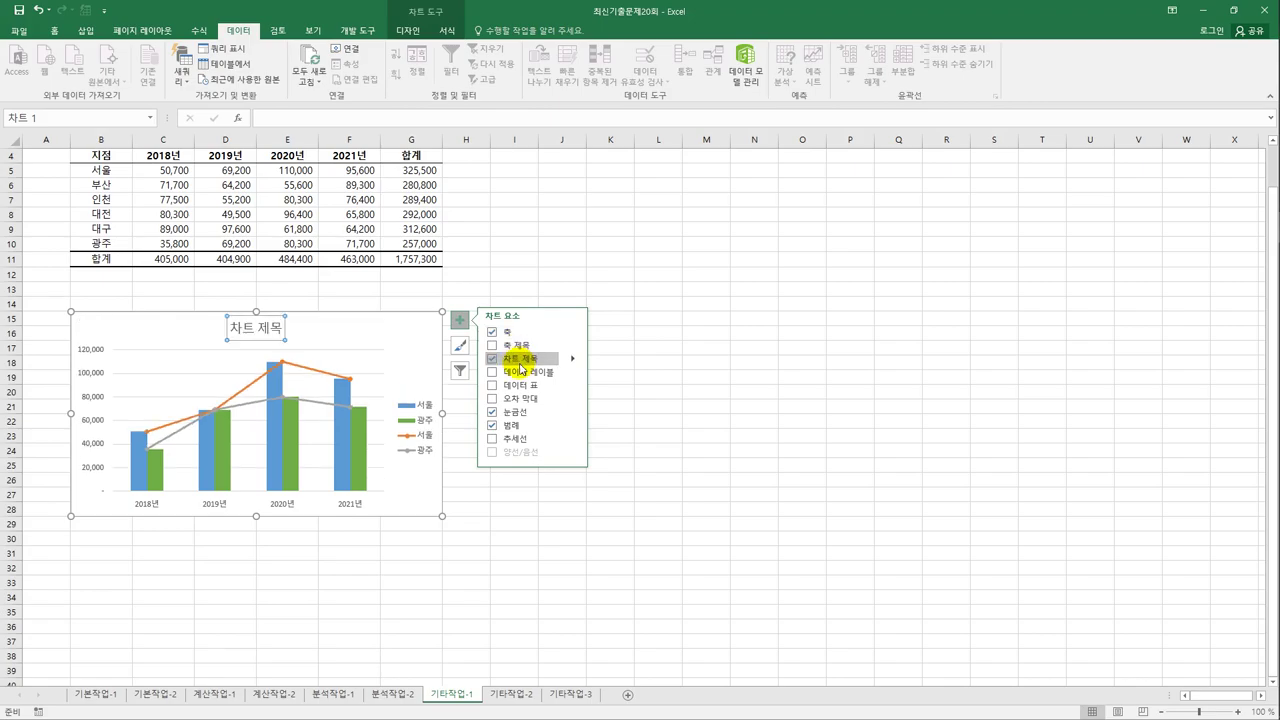
click(572, 345)
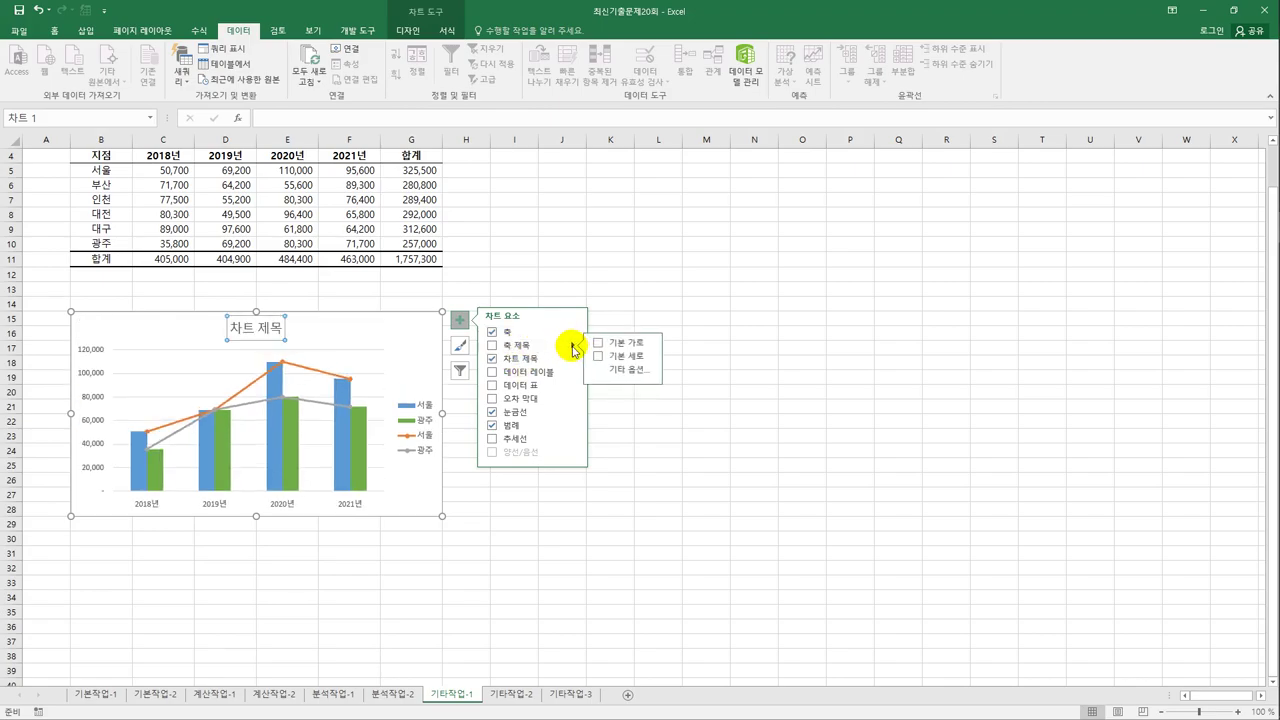
click(651, 357)
click(647, 344)
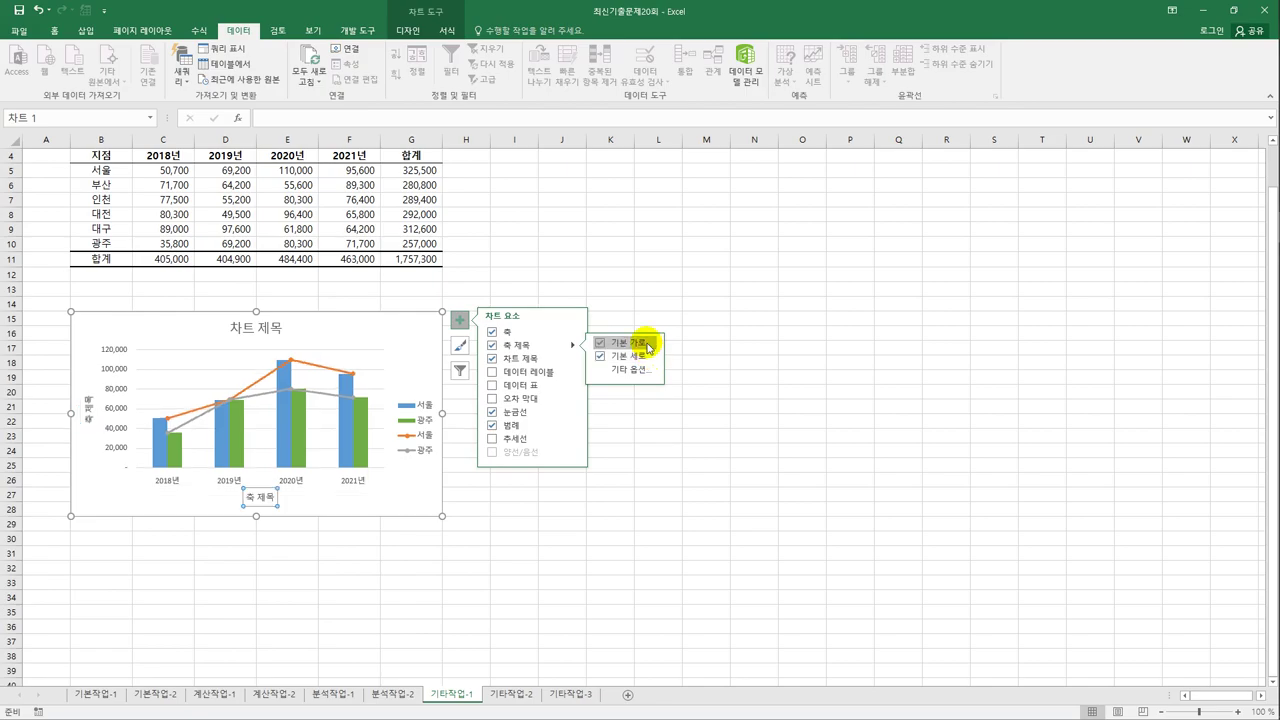
- Replace the chart title text with 지역별 매출 실적
click(238, 334)
drag(238, 336, 289, 338)
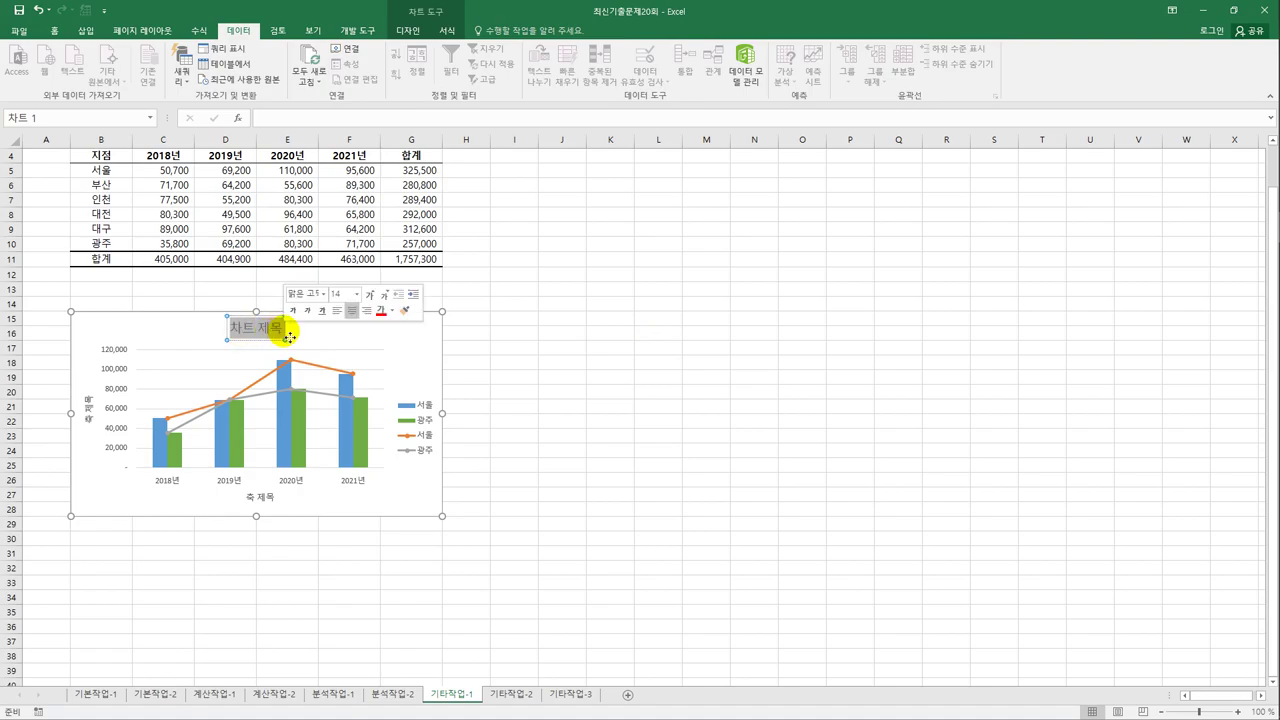
text(ㅈ역별 매)
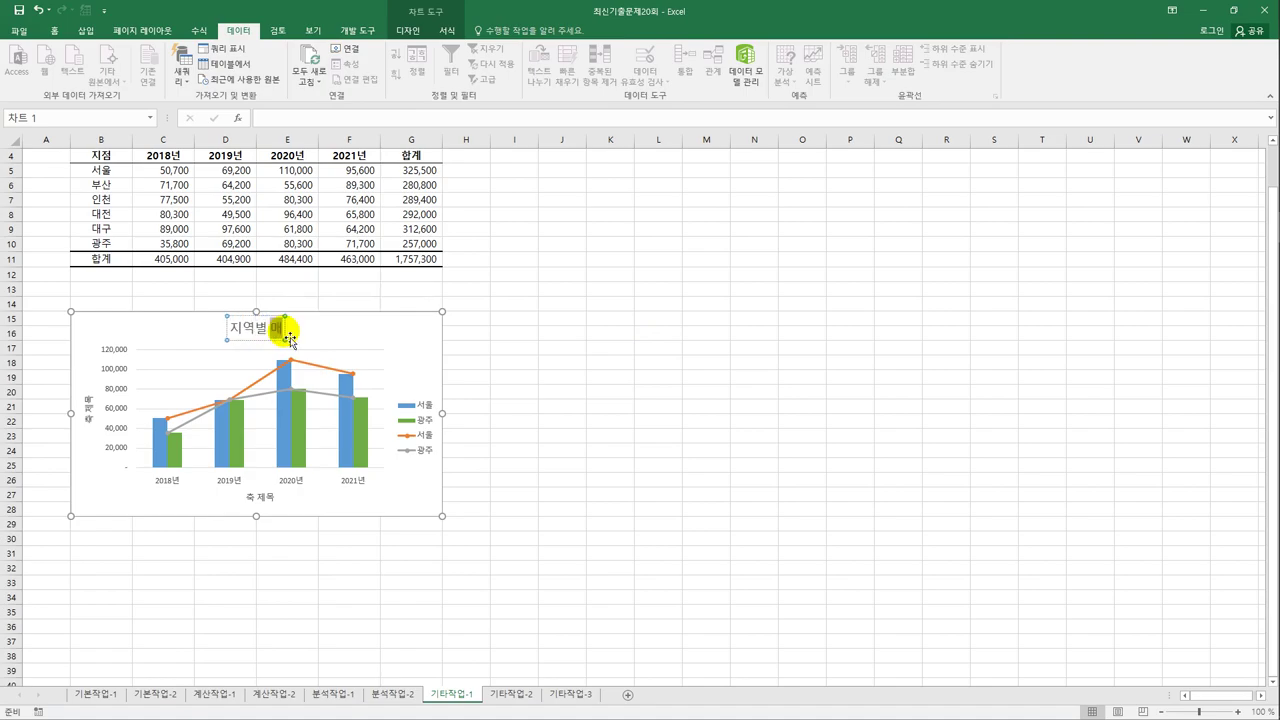
text(출 시ㄹ적)
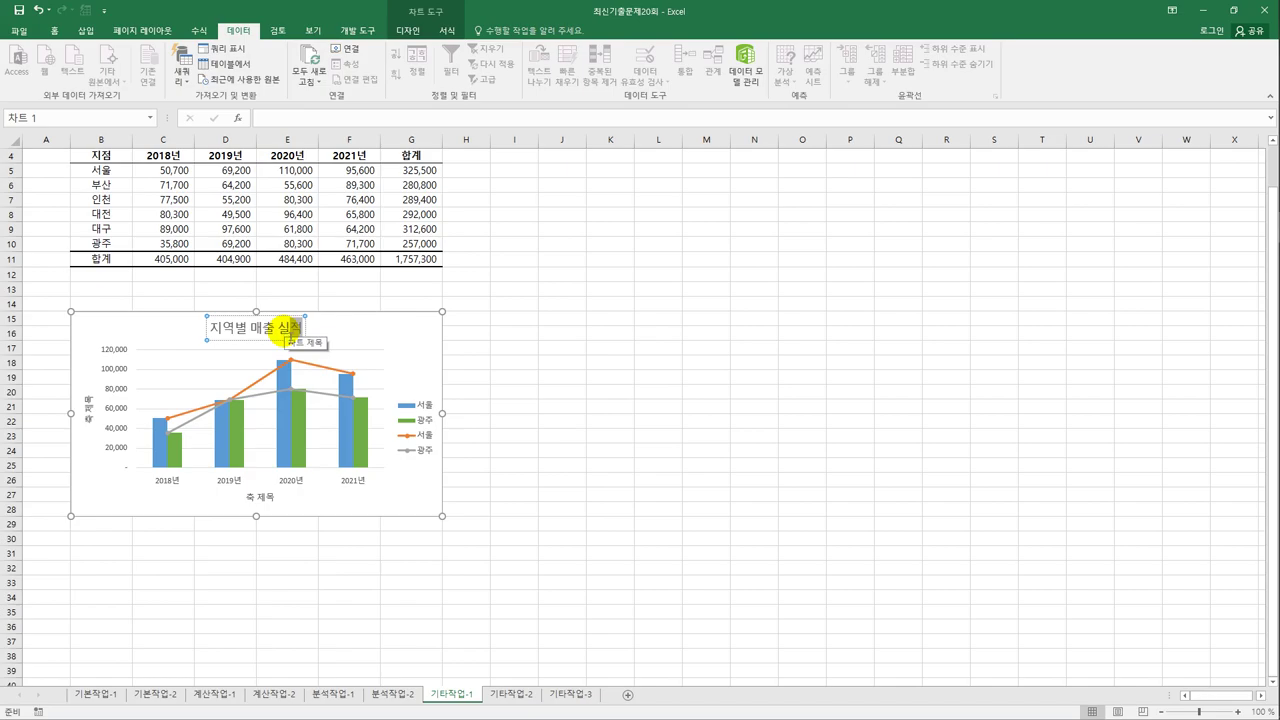
- Set the vertical axis title text to 매출액 and the horizontal axis title text to 연도
click(88, 408)
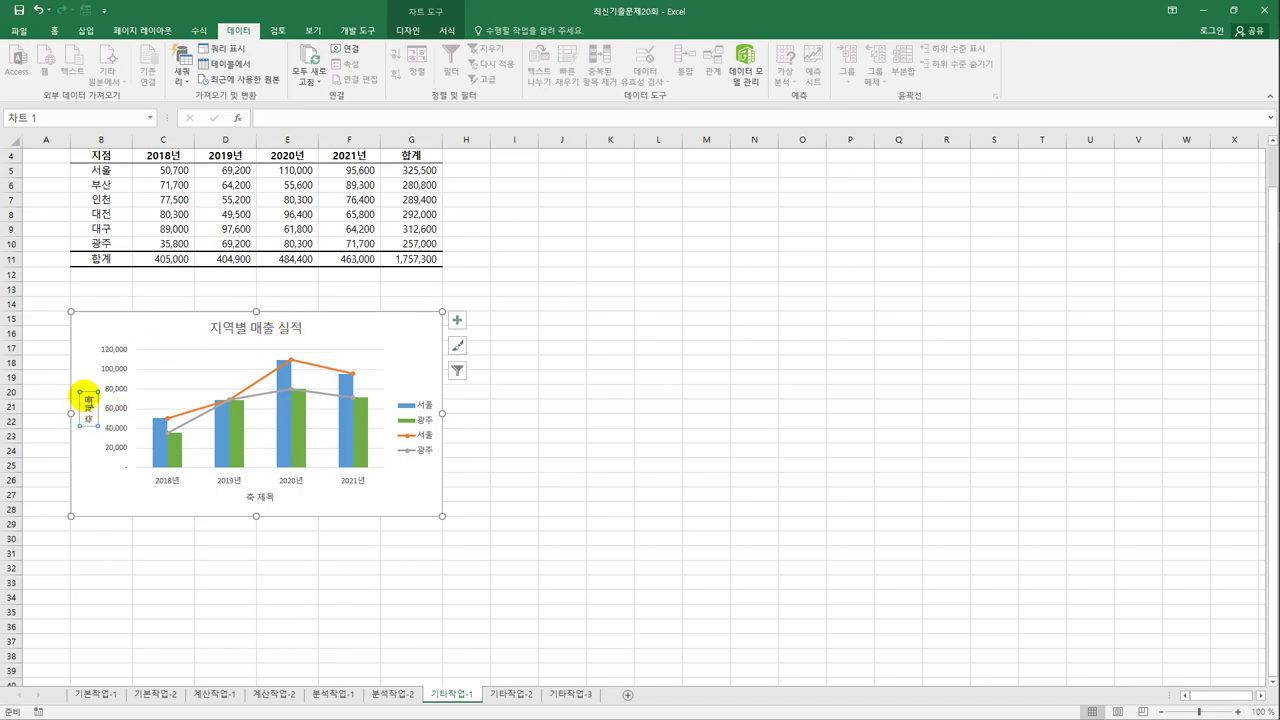
drag(86, 396, 100, 434)
text(매)
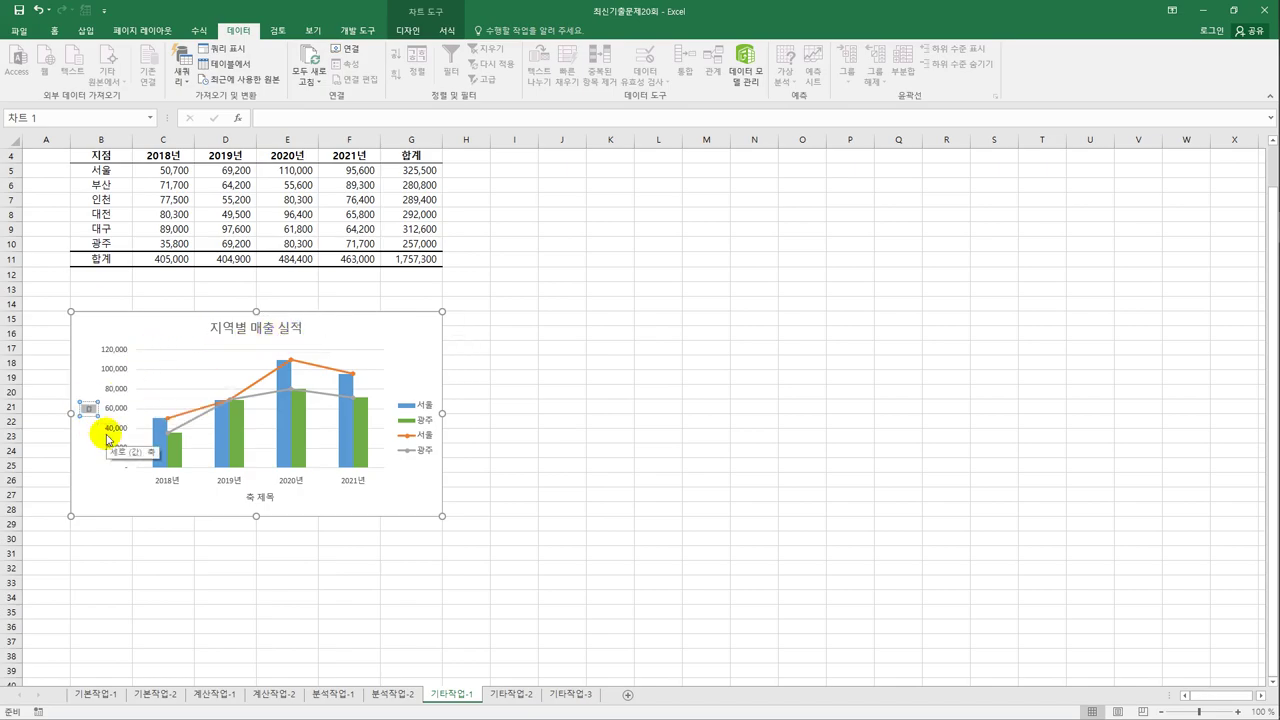
text(출액)
click(255, 497)
drag(255, 497, 288, 506)
text(연)
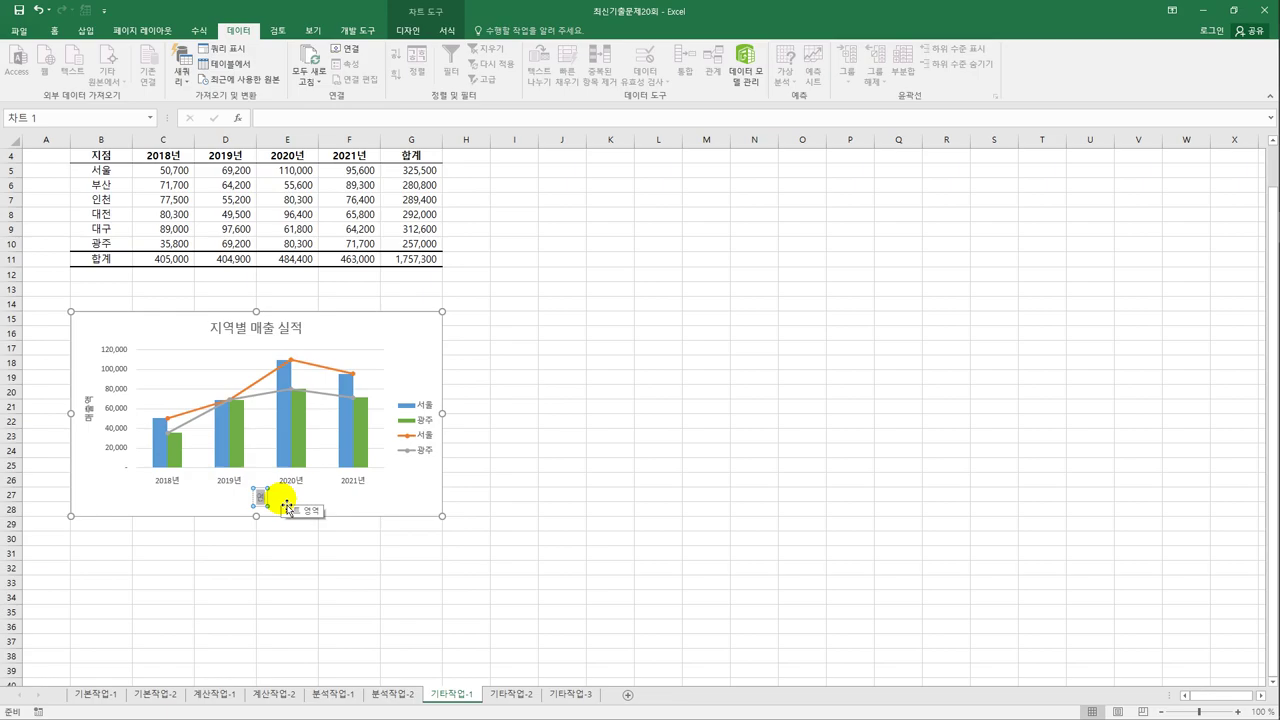
text(도)
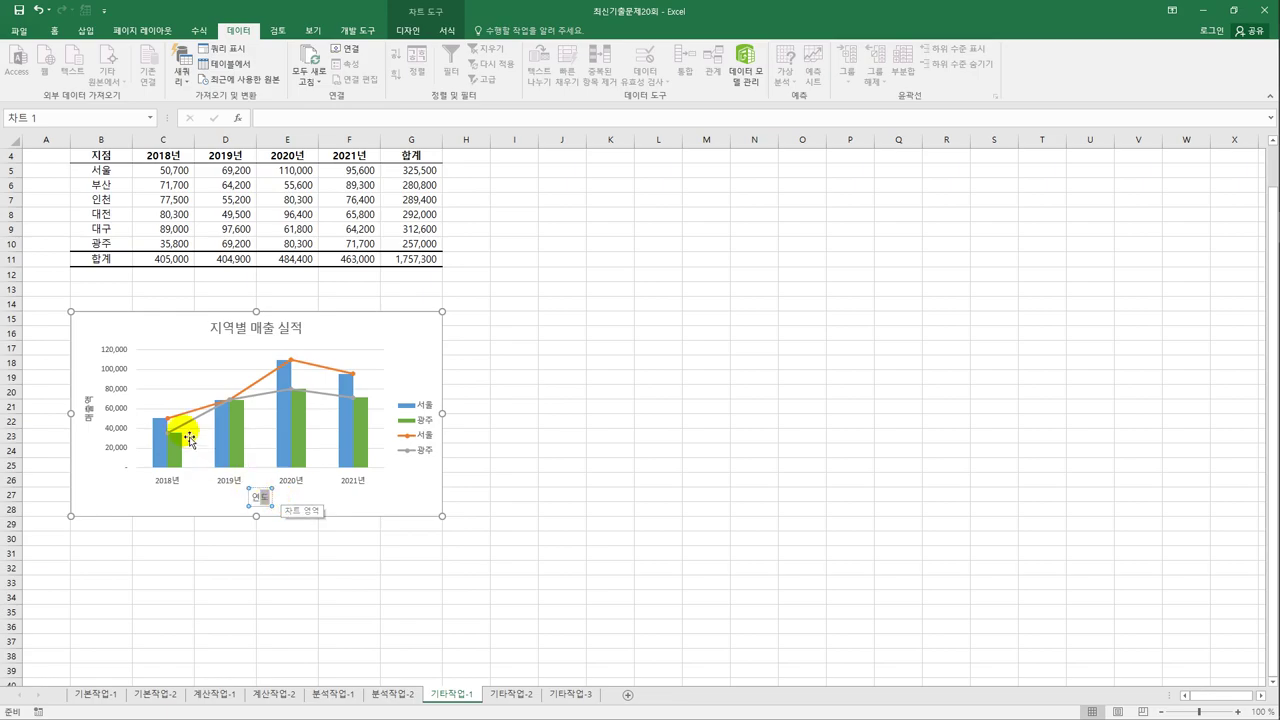
- Change the text direction of the 매출액 axis title to 세로
click(88, 415)
right_click(88, 415)
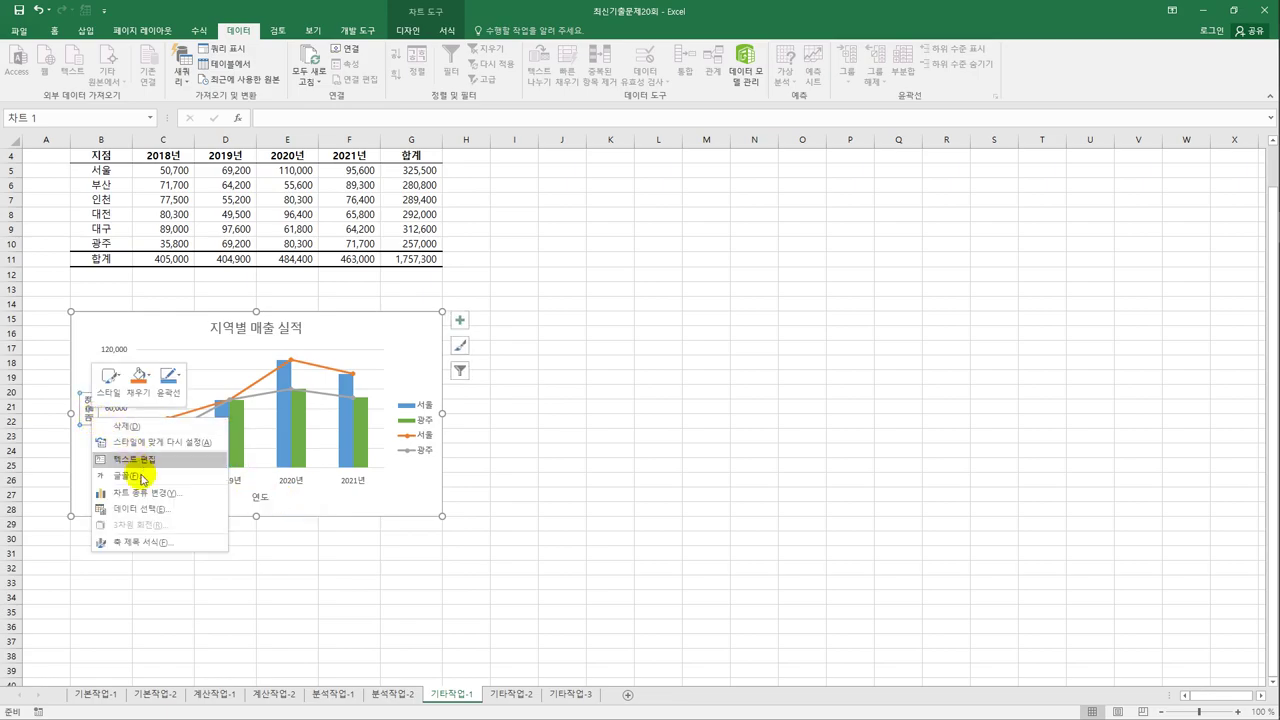
click(150, 535)
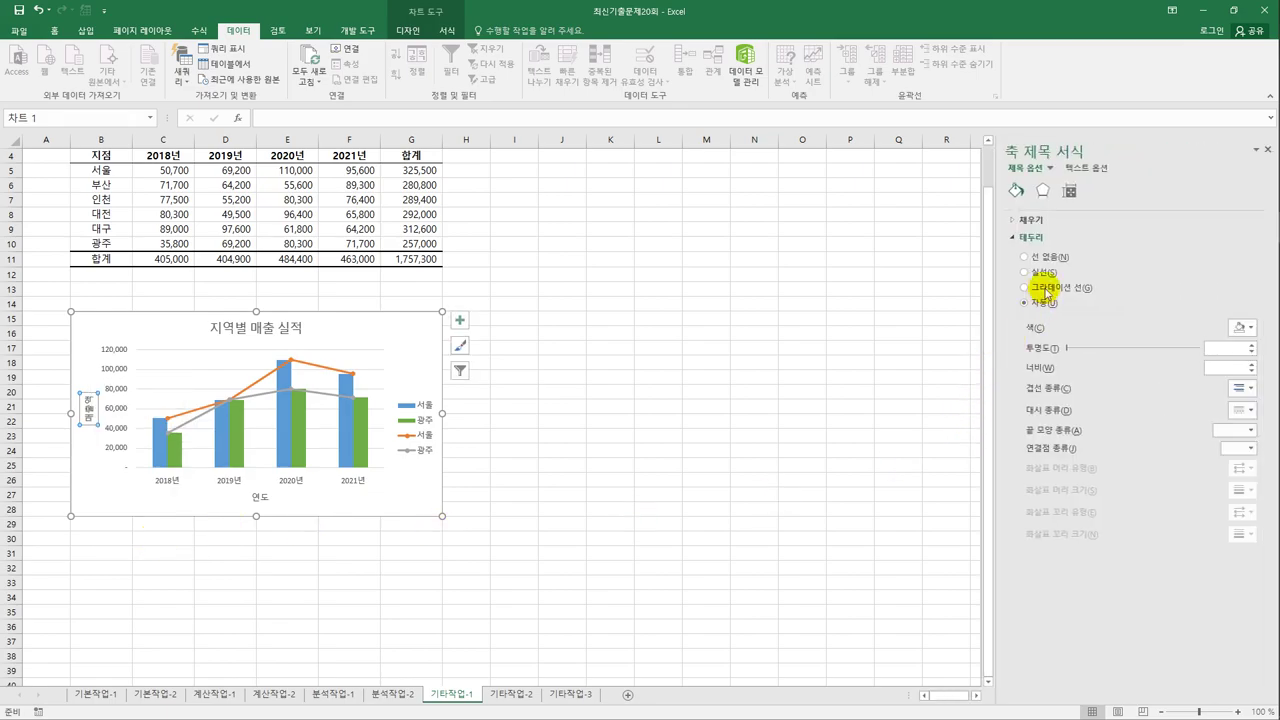
click(1069, 190)
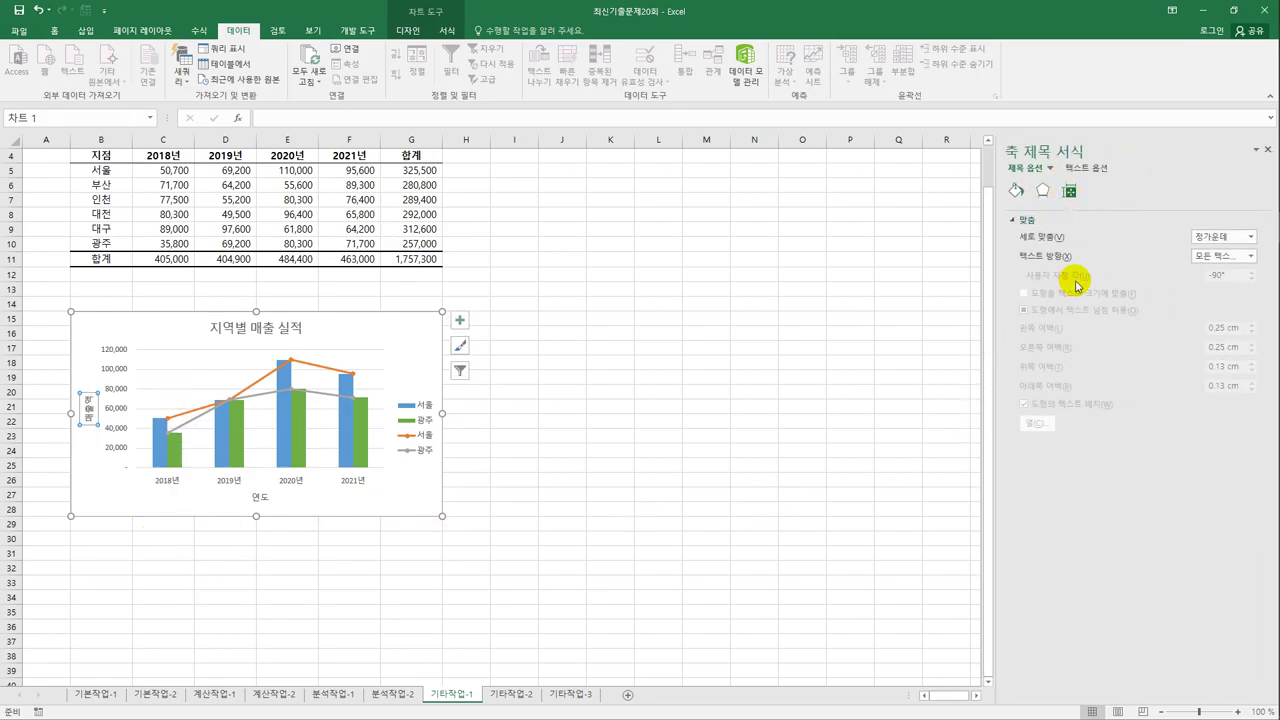
click(1239, 258)
click(1222, 322)
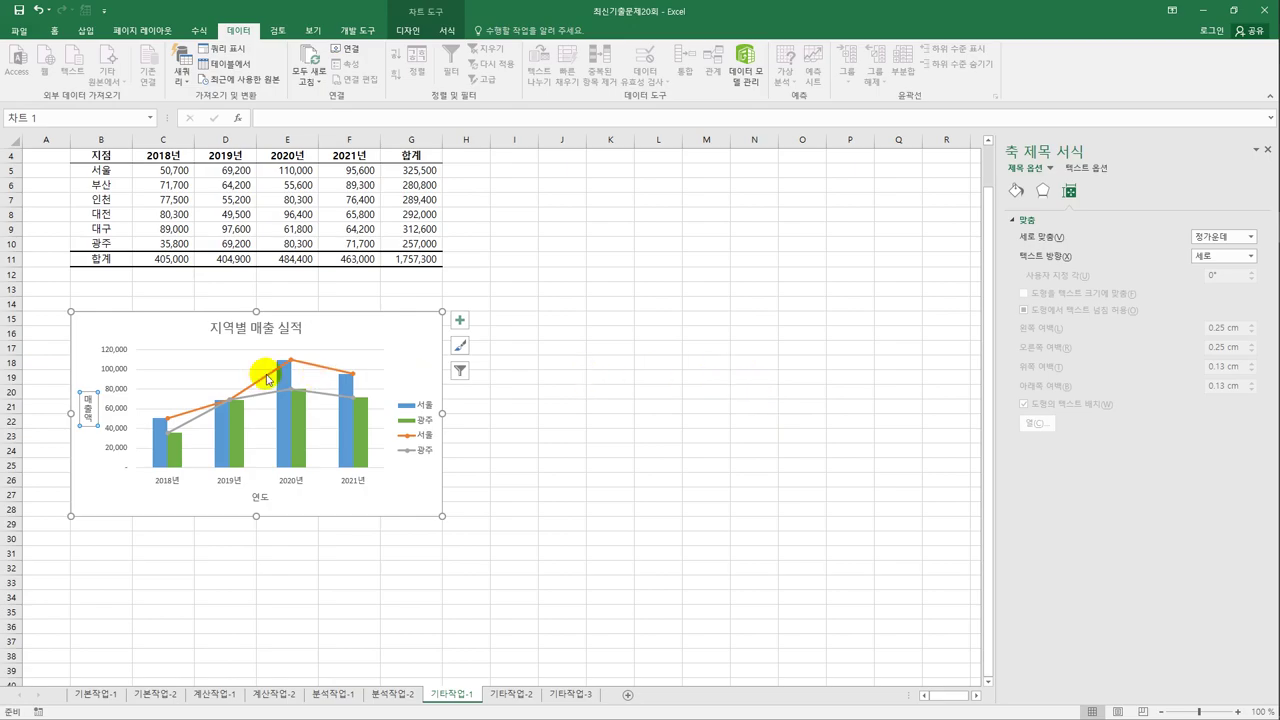
- Give the chart title a solid (실선) border and the first outer (바깥쪽) shadow preset
click(246, 337)
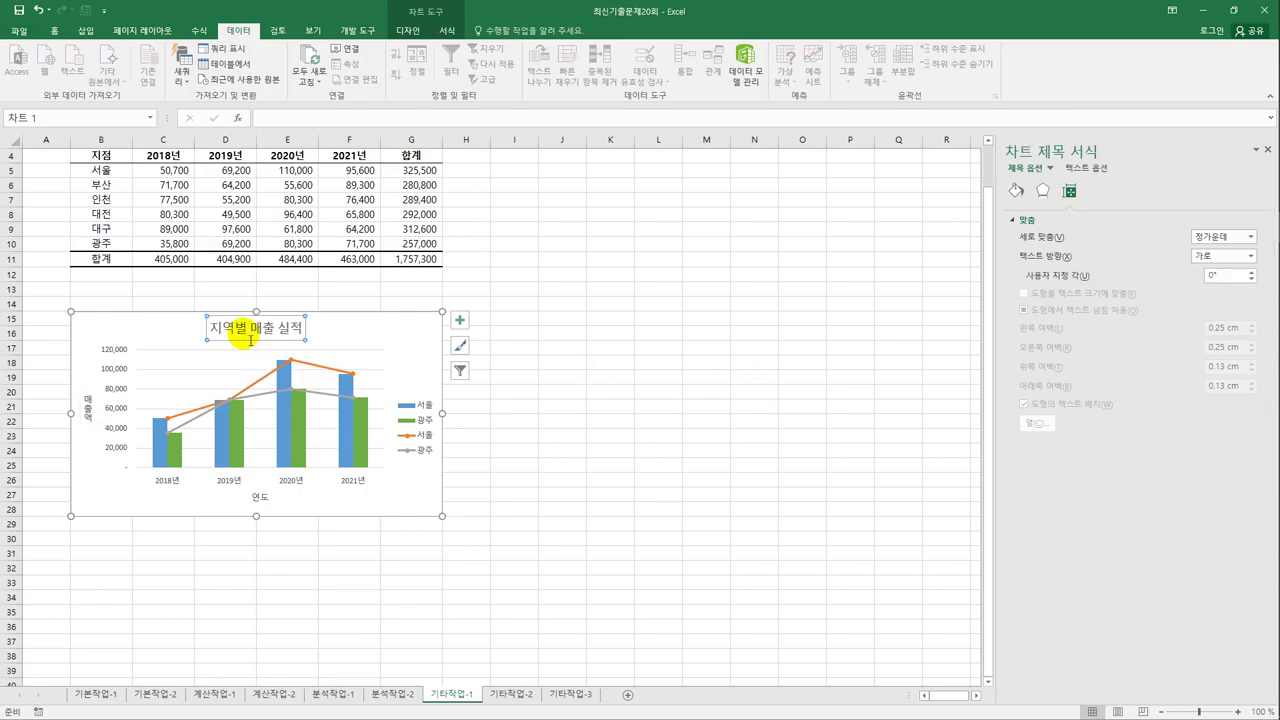
click(1016, 190)
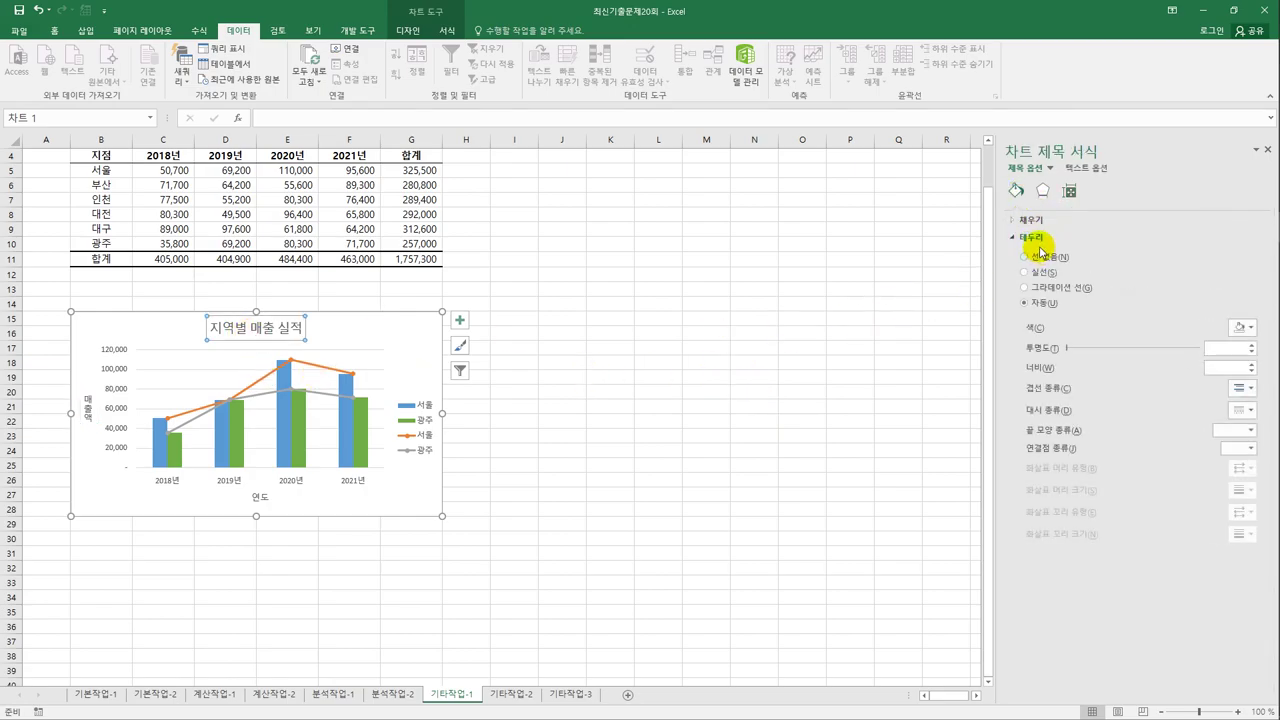
click(1040, 273)
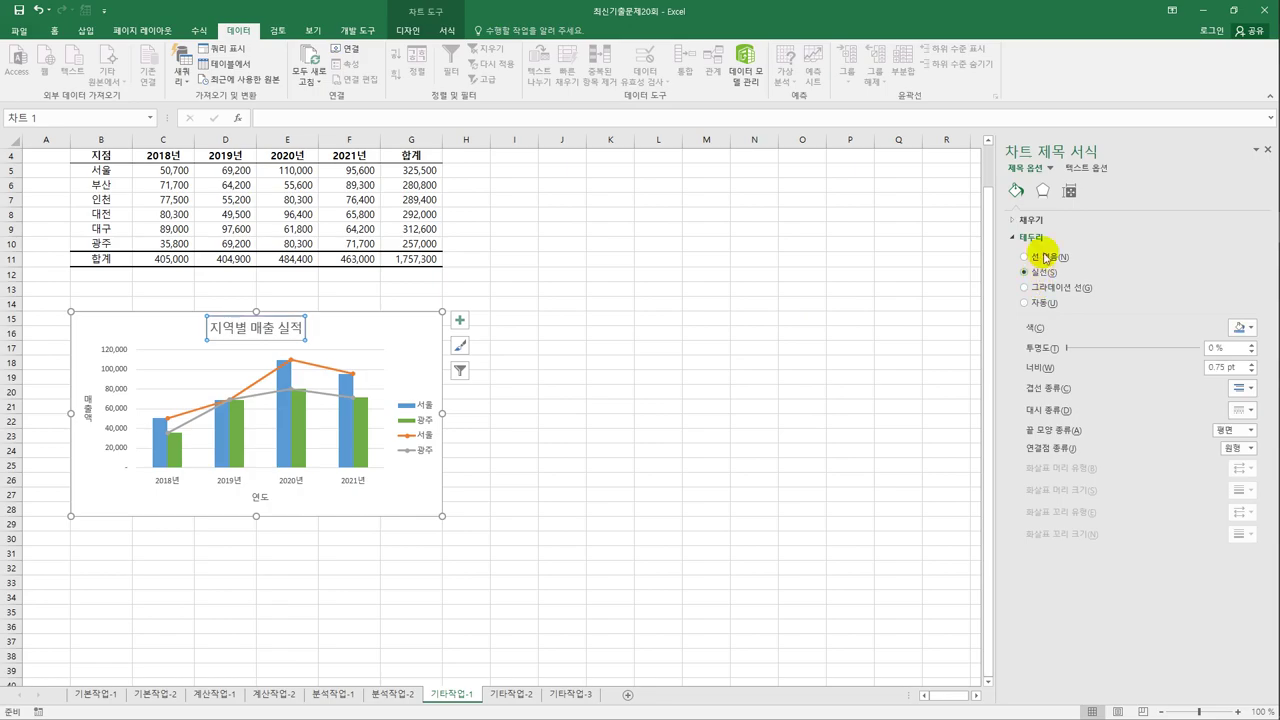
click(1042, 191)
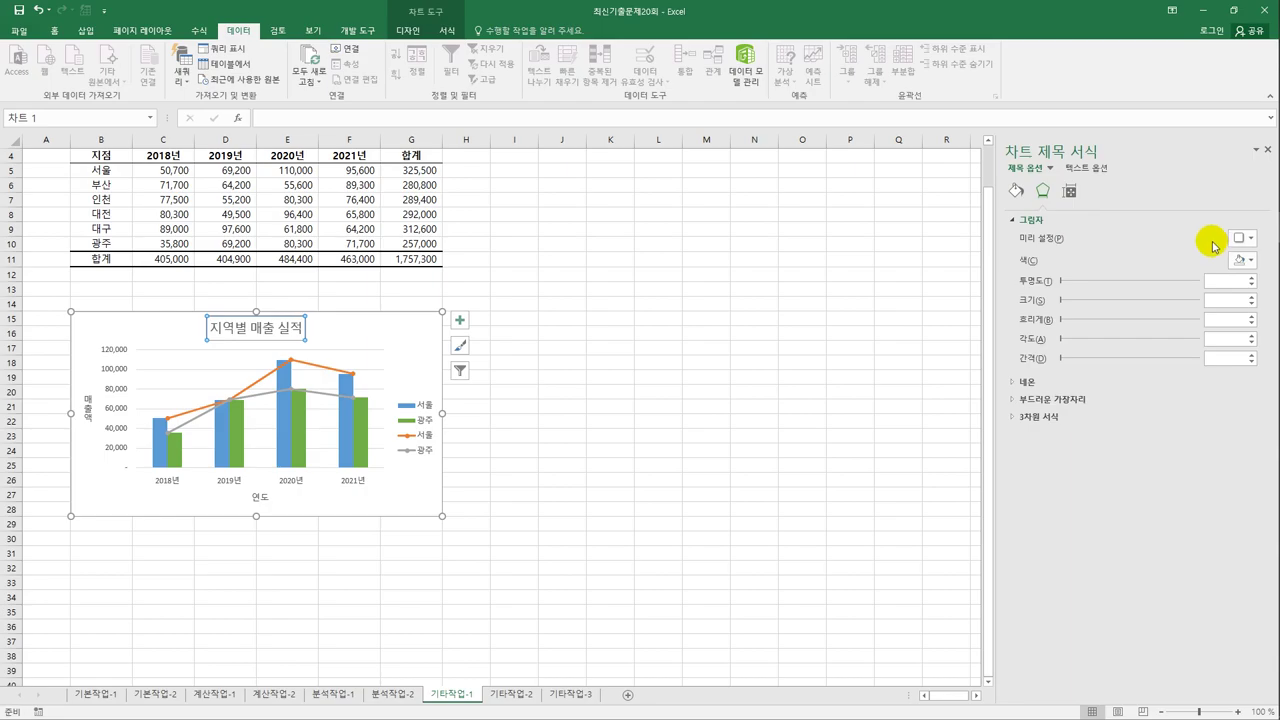
click(1238, 239)
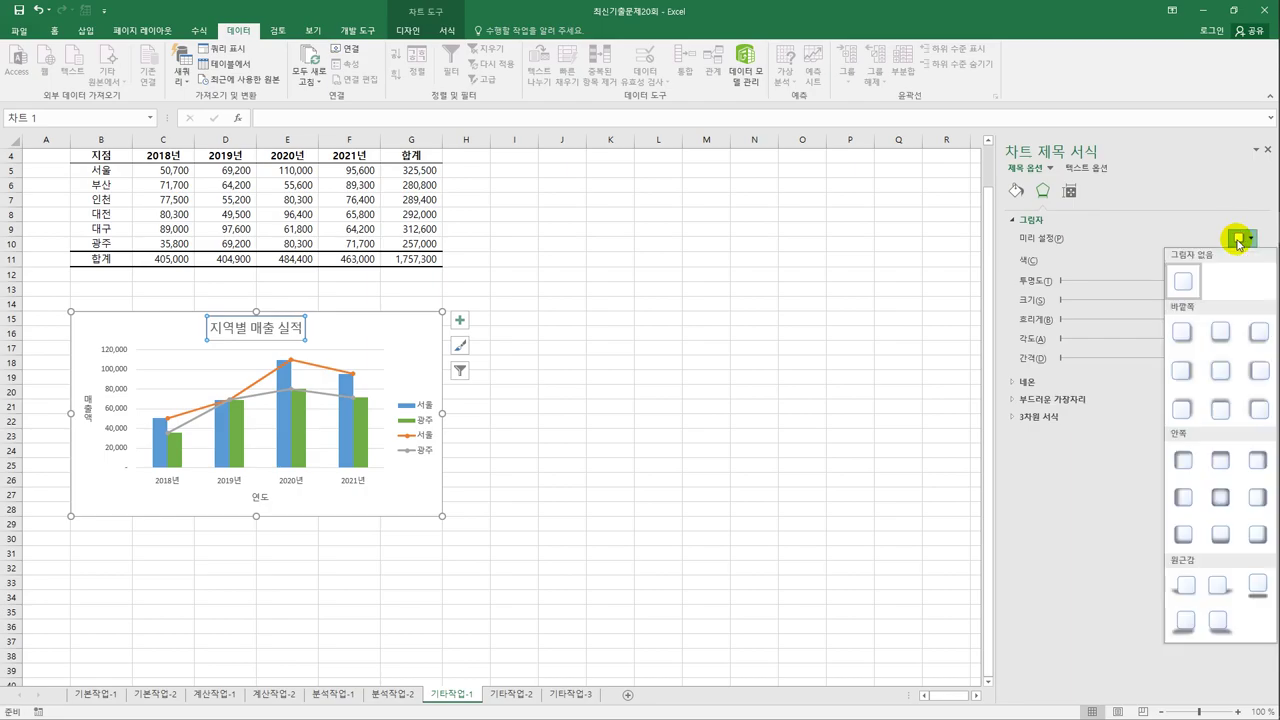
click(1183, 332)
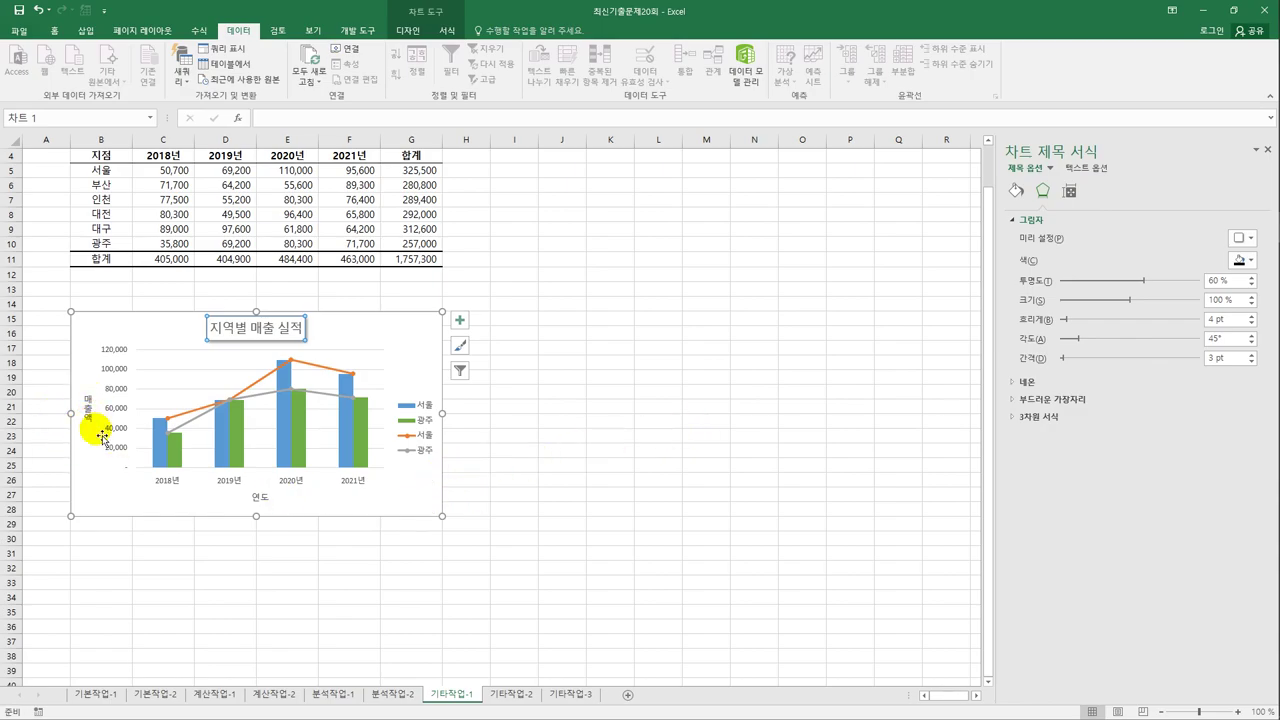
- Place the chart's legend at 아래쪽
click(460, 321)
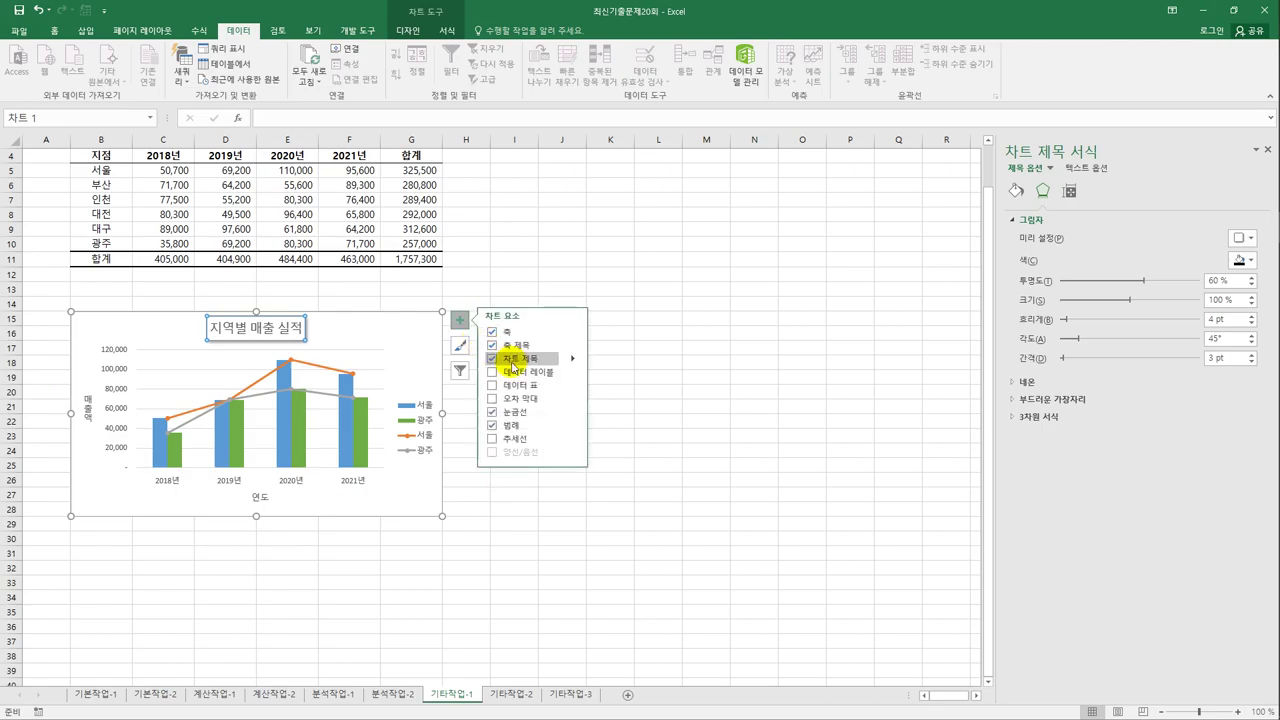
click(573, 425)
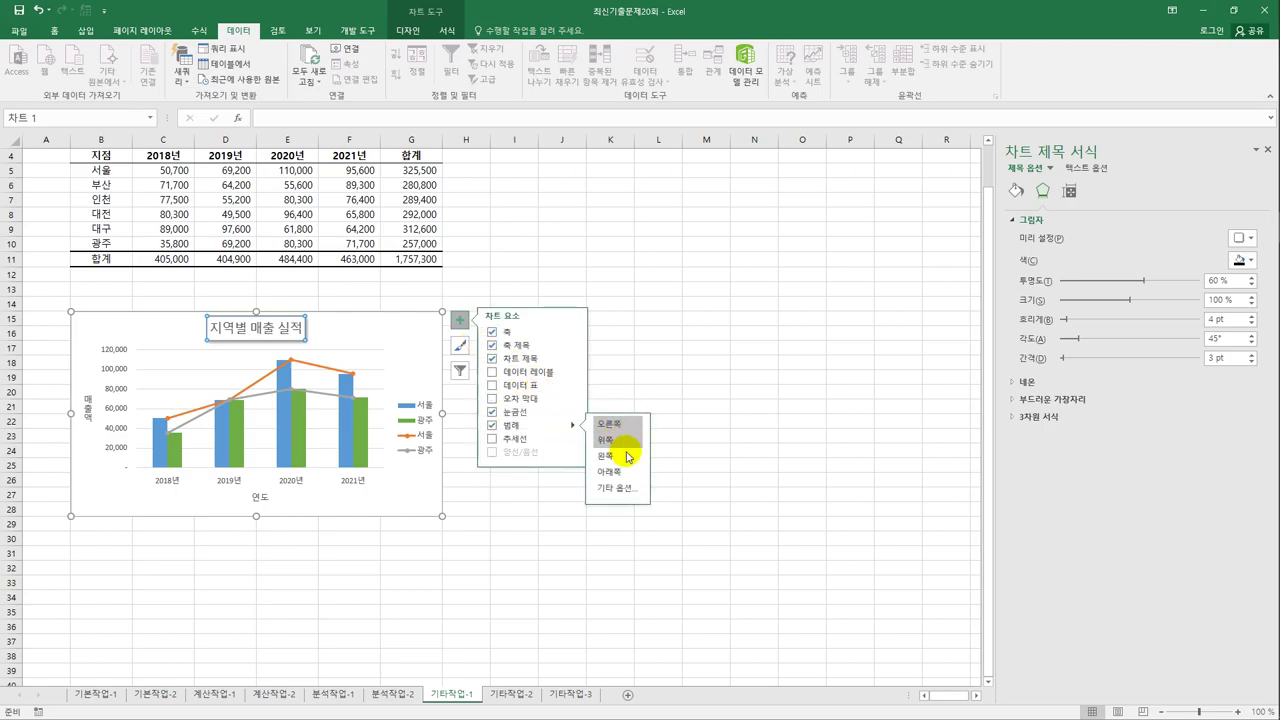
click(615, 471)
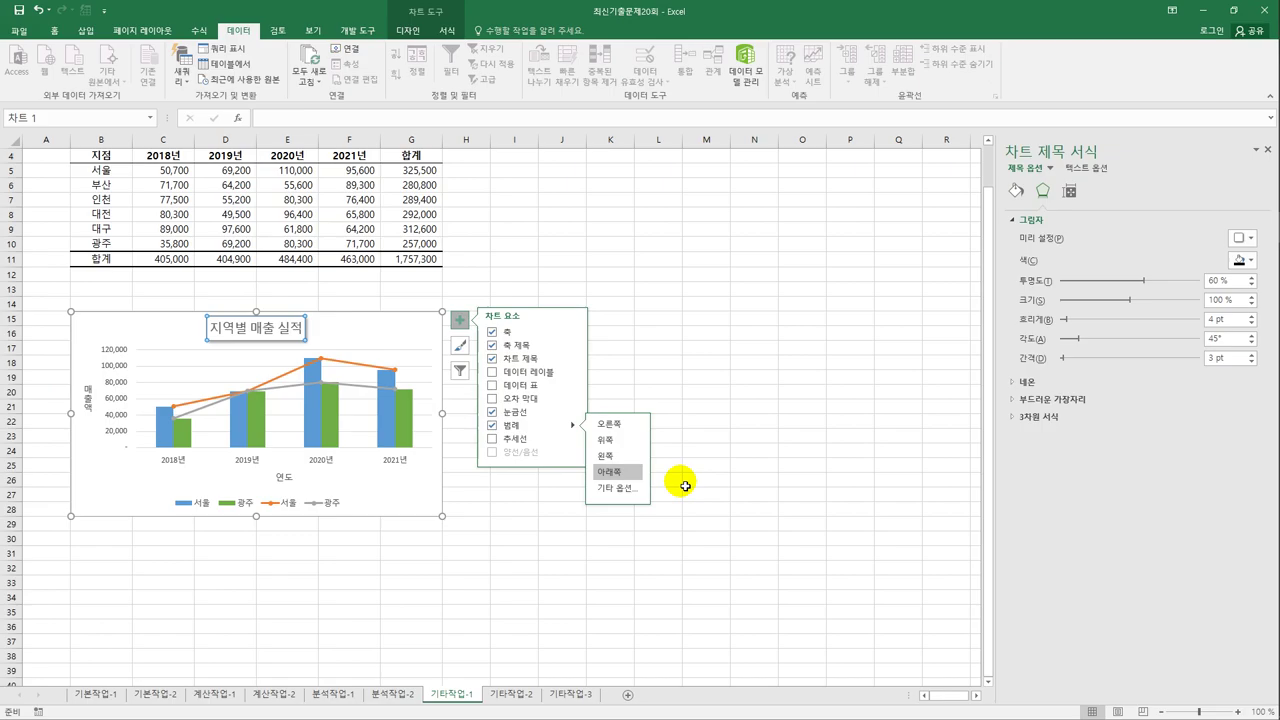
- Apply rounded corners (둥근 모서리) and the first outer (바깥쪽) shadow preset to the chart area
click(420, 328)
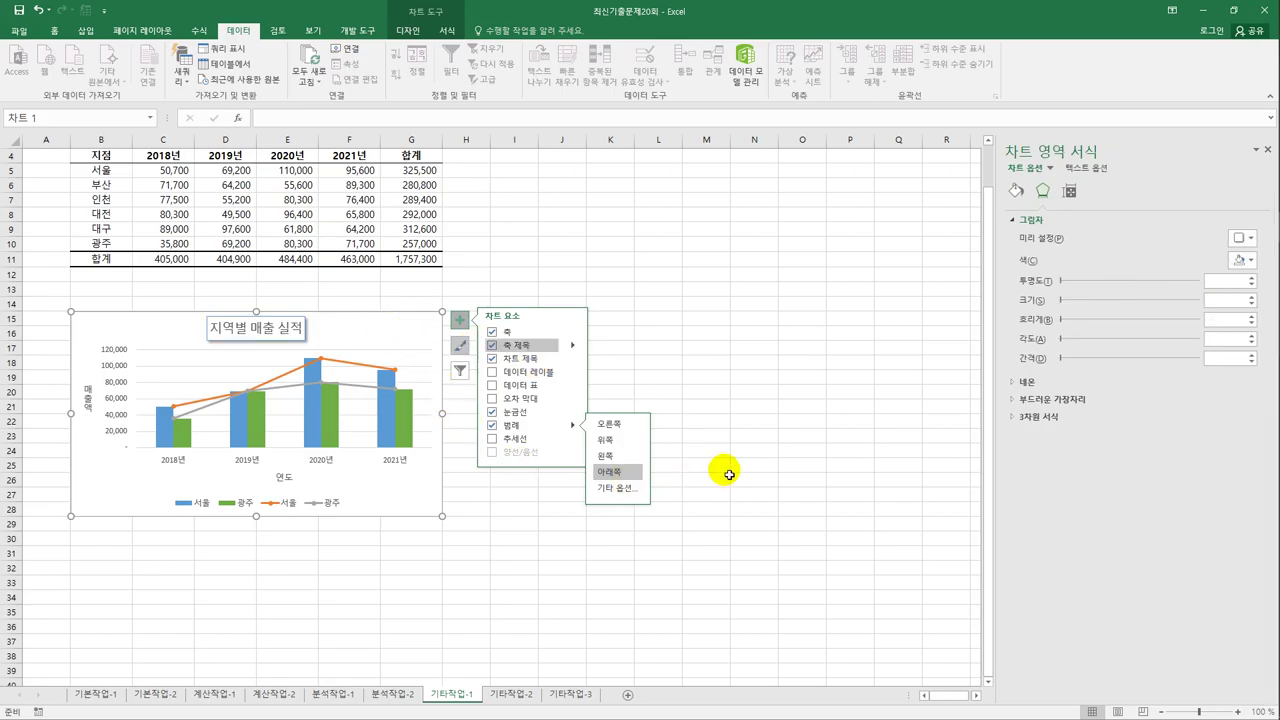
click(1017, 191)
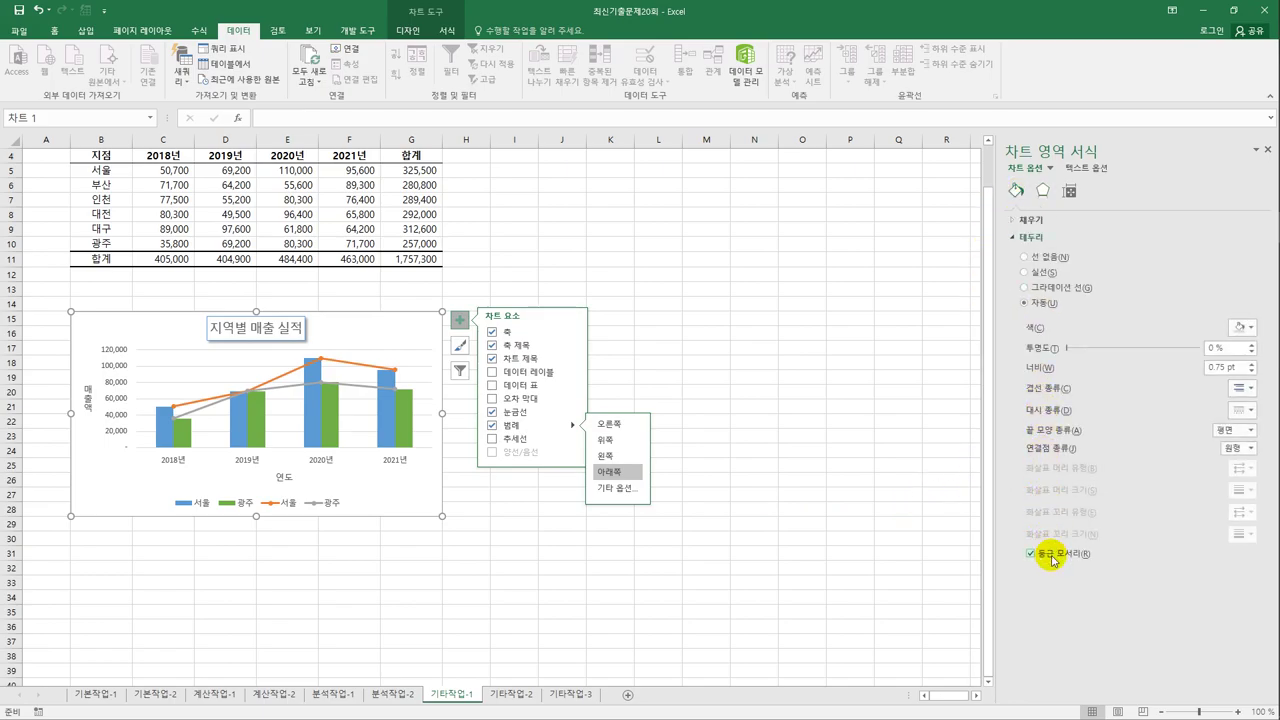
click(1043, 190)
click(1240, 238)
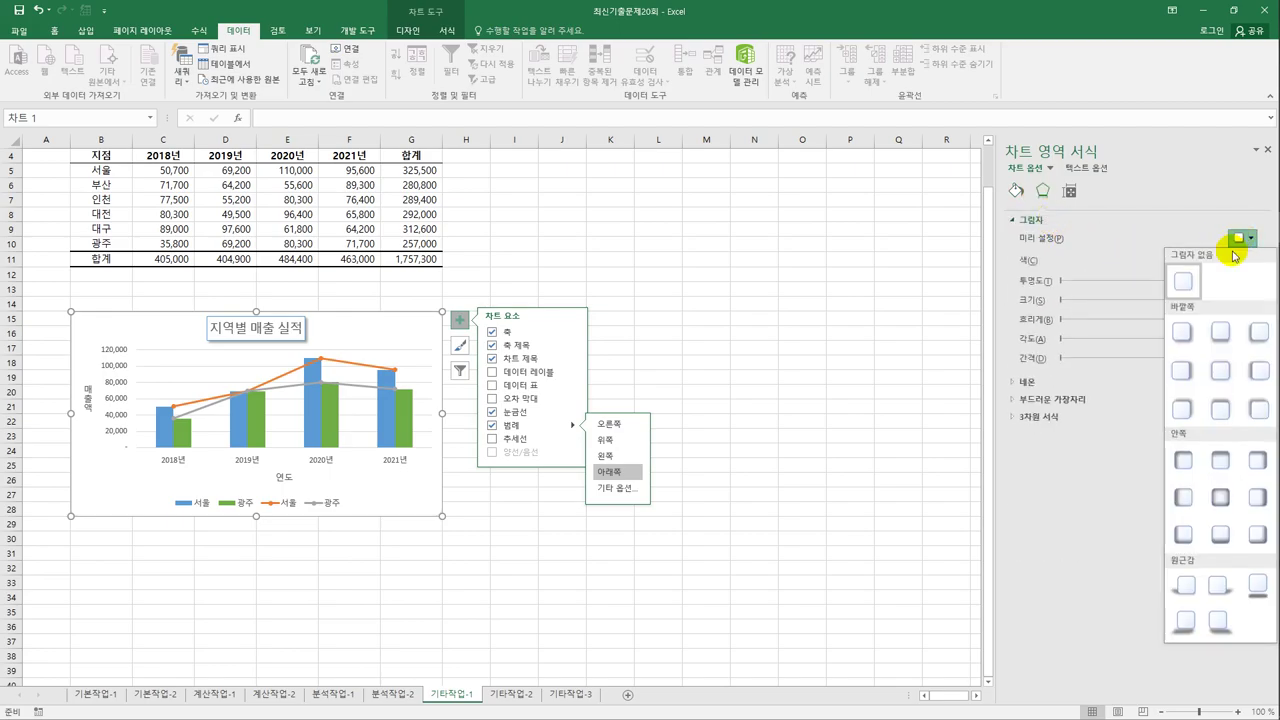
click(1183, 332)
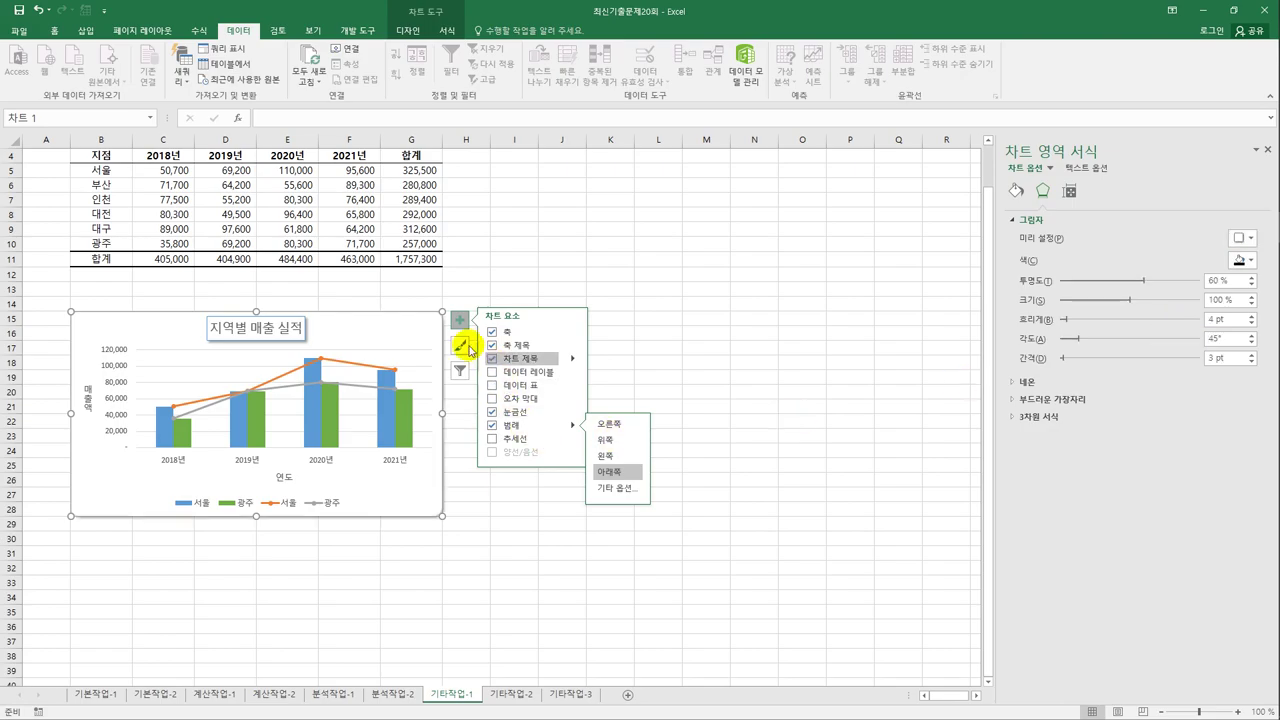
- Set the chart area's font size to 10, reduce the chart title's font size, and deselect the chart
click(52, 31)
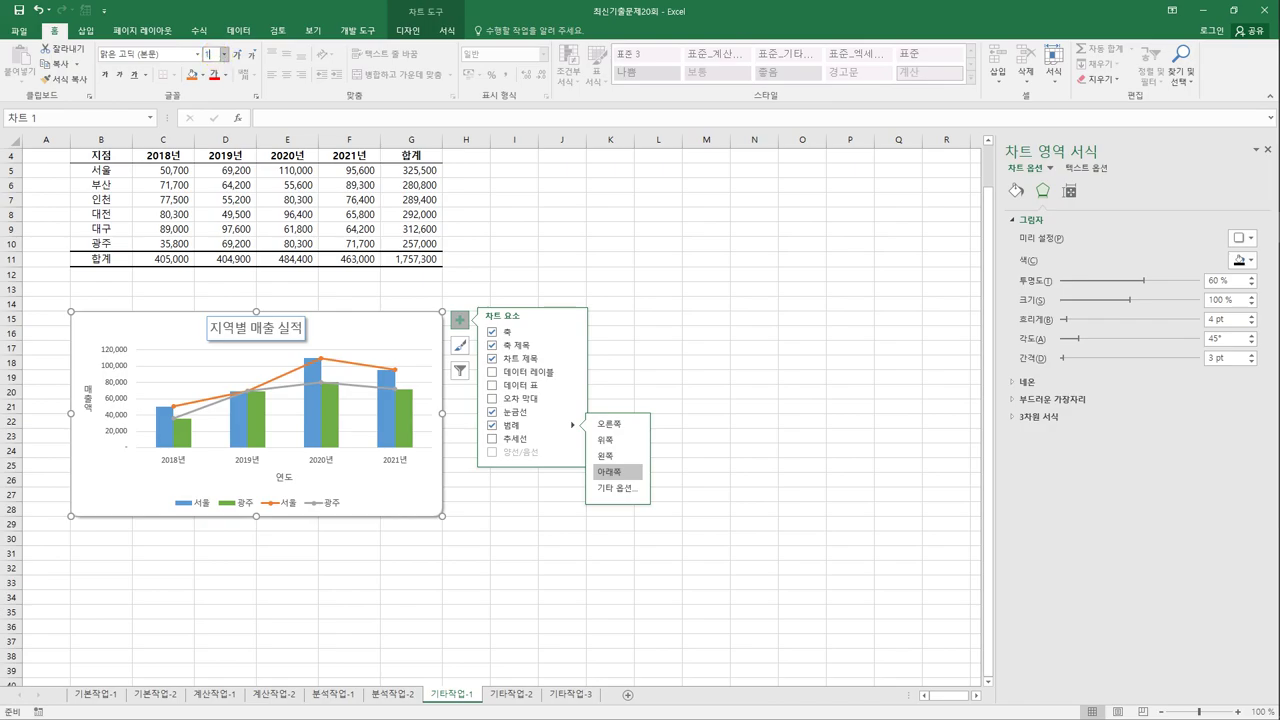
key(Return)
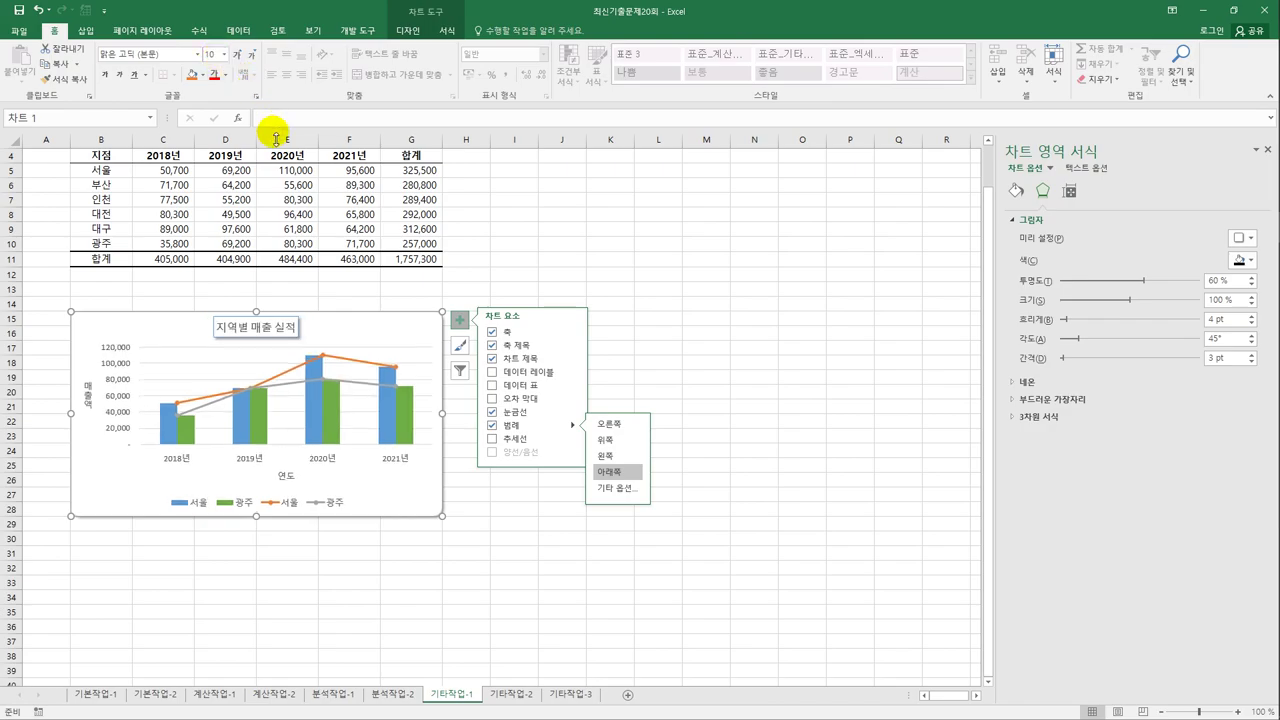
click(263, 325)
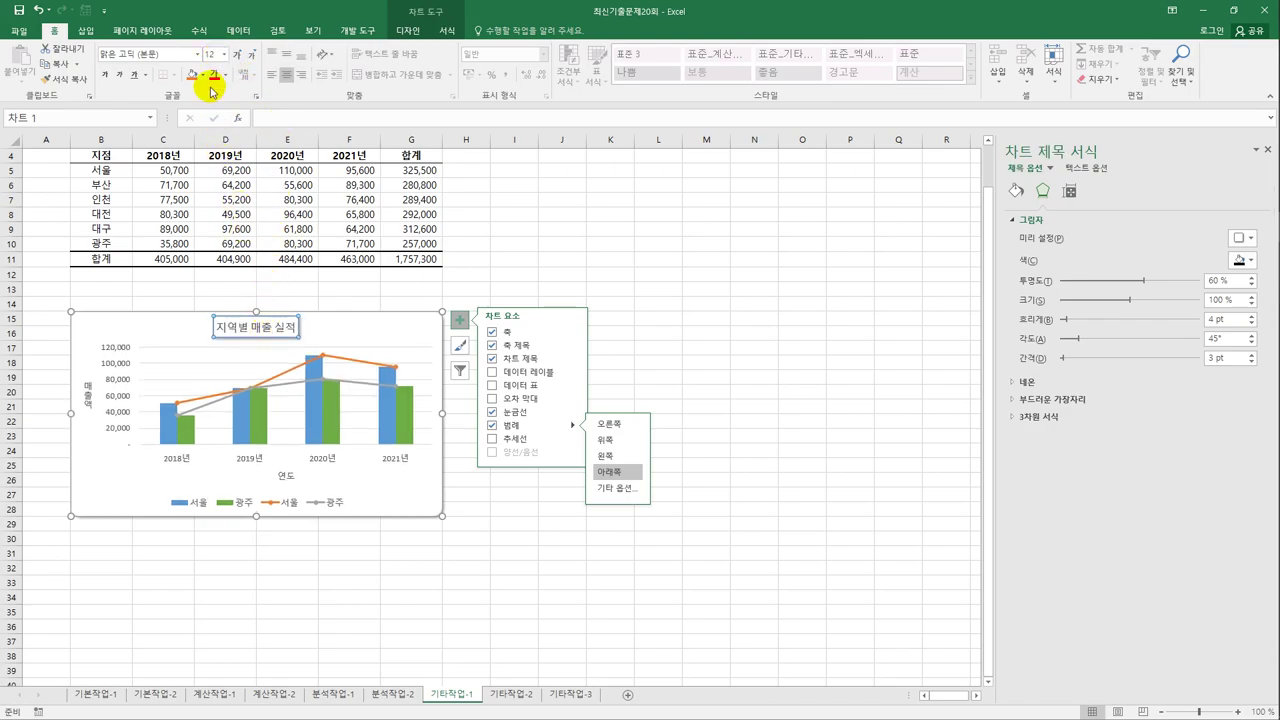
click(221, 57)
text(1)
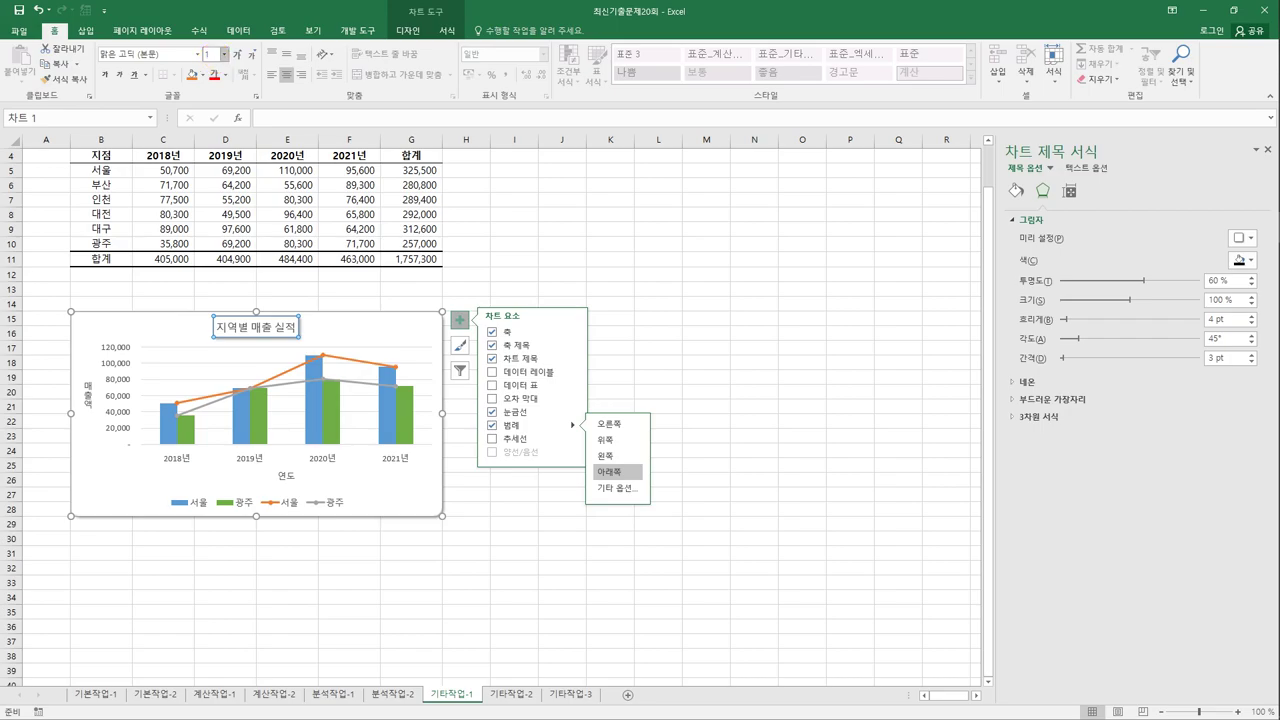
key(Return)
click(596, 285)
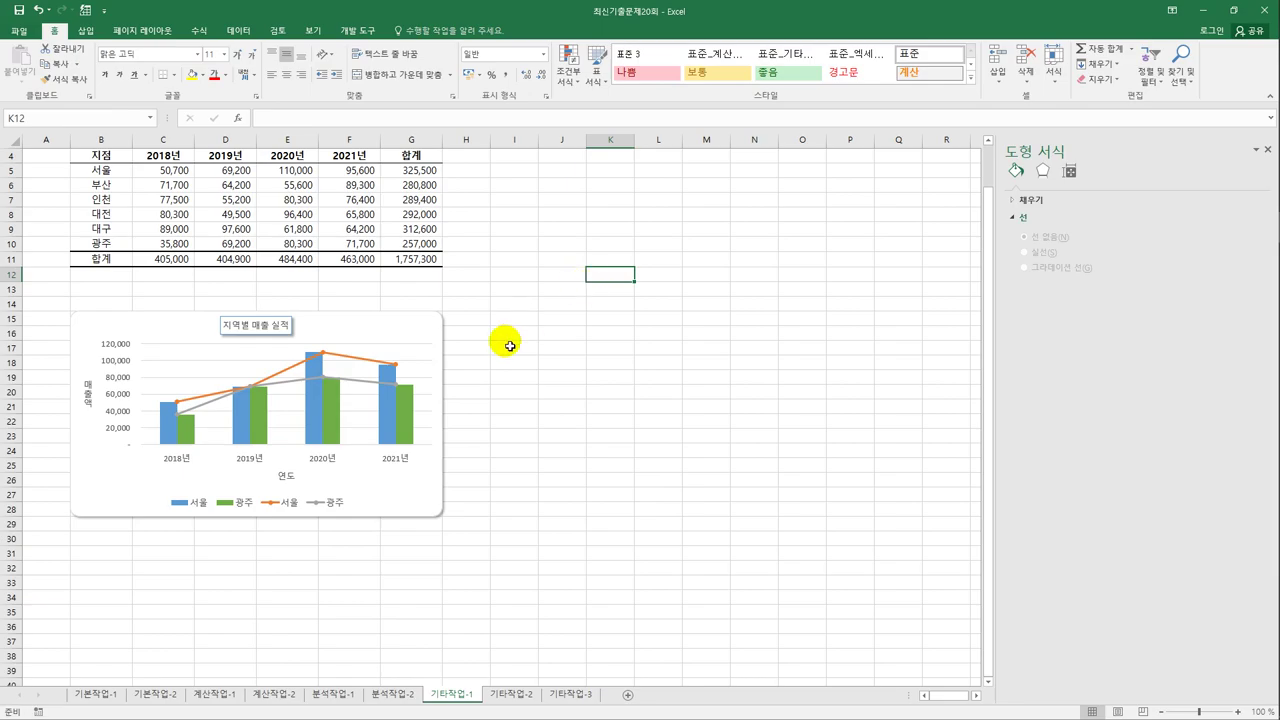
- On the 기타작업-2 sheet, start recording a macro named 서식적용, stored in 현재 통합 문서
click(511, 694)
click(538, 379)
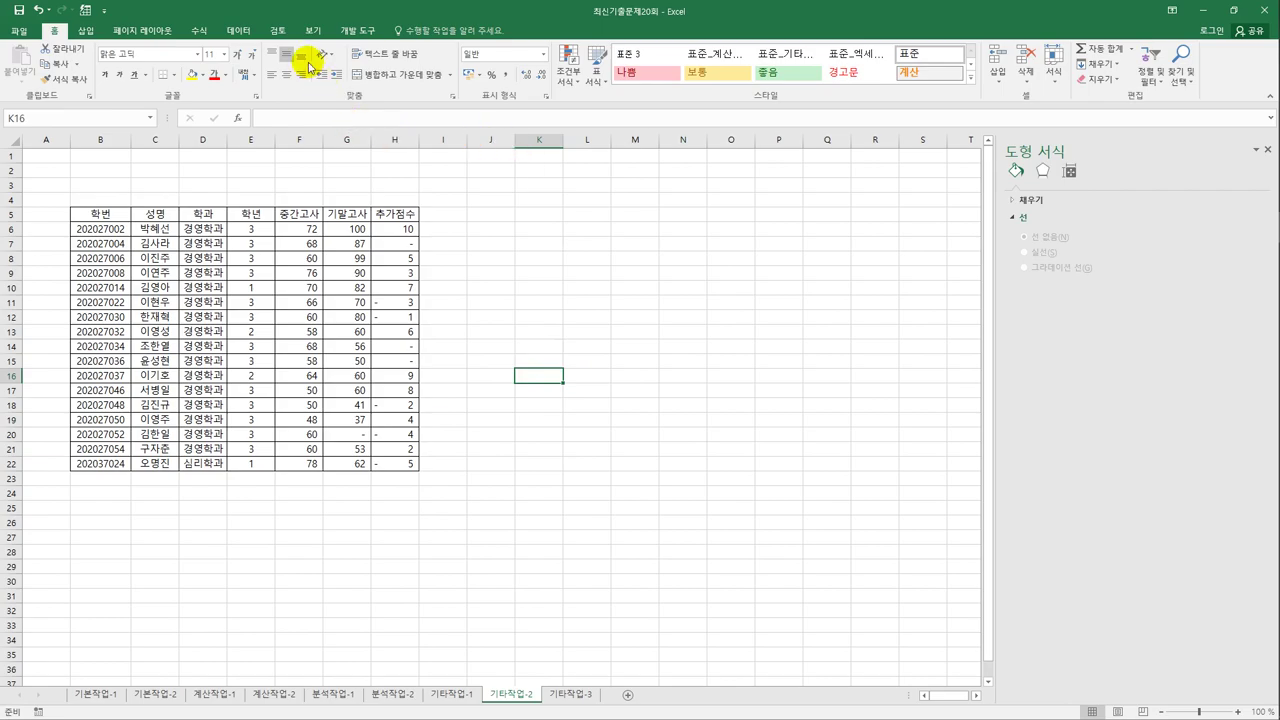
click(356, 30)
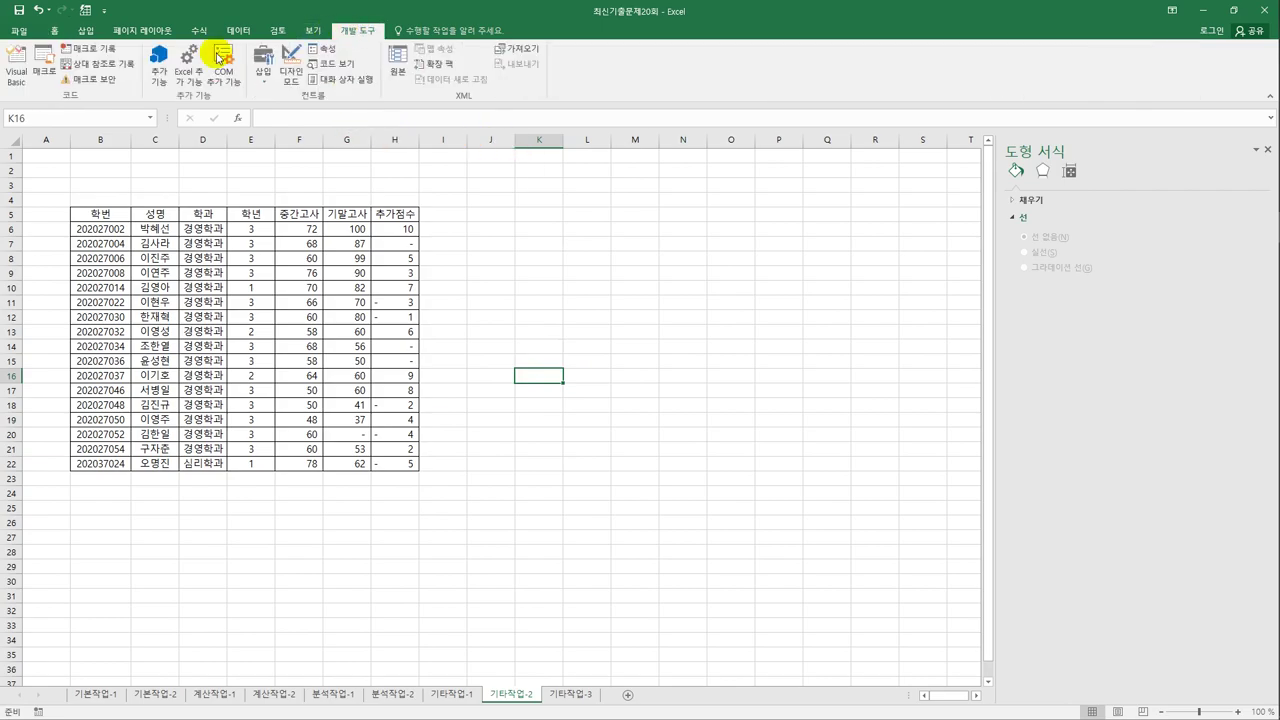
click(113, 47)
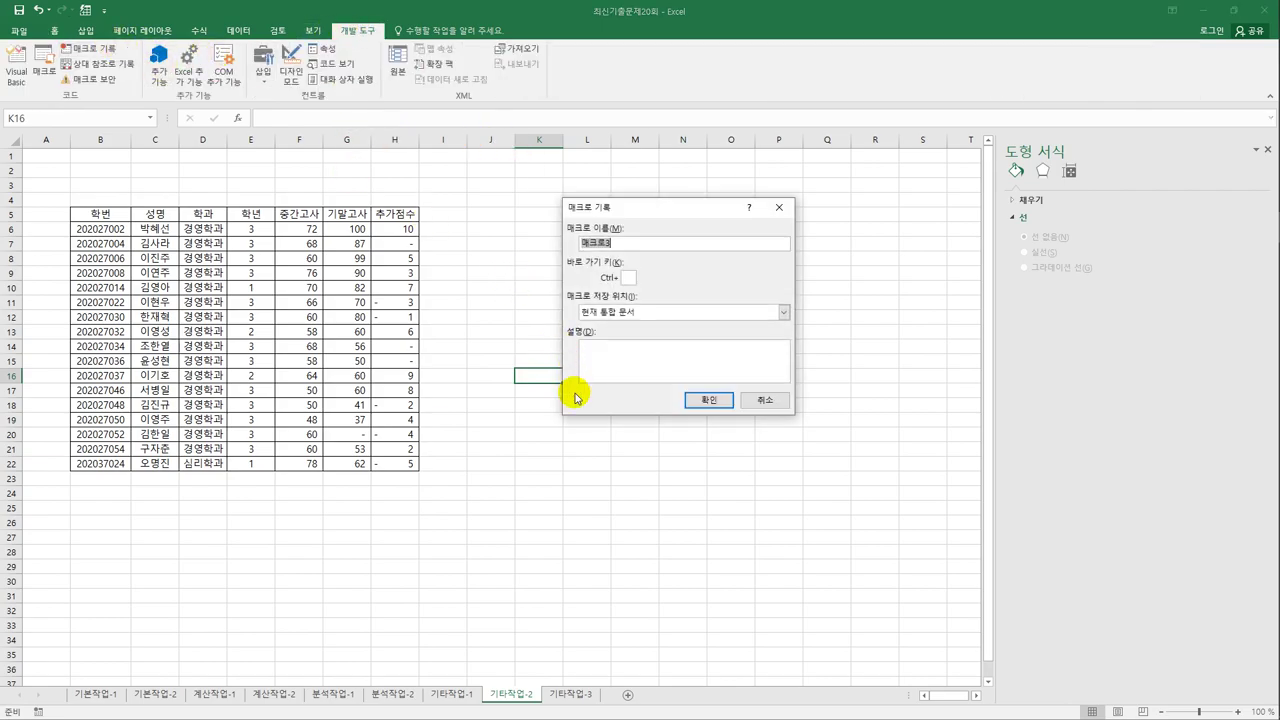
text(서시)
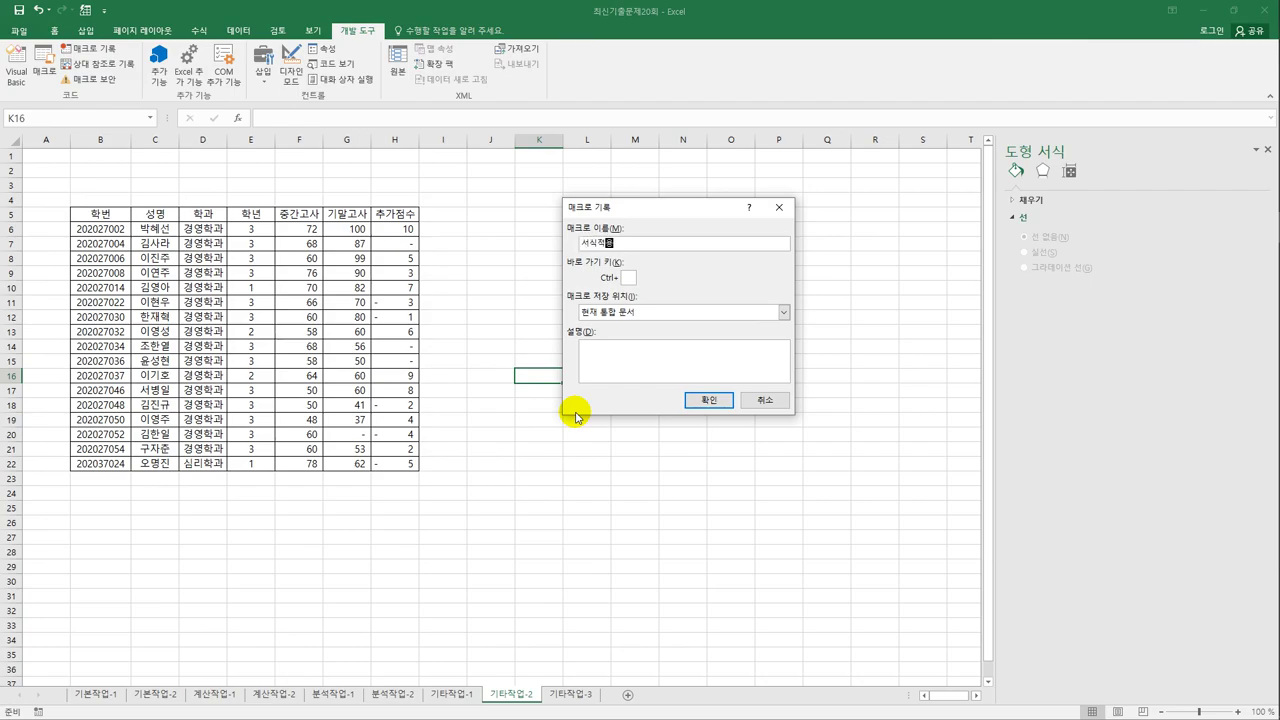
text(적용)
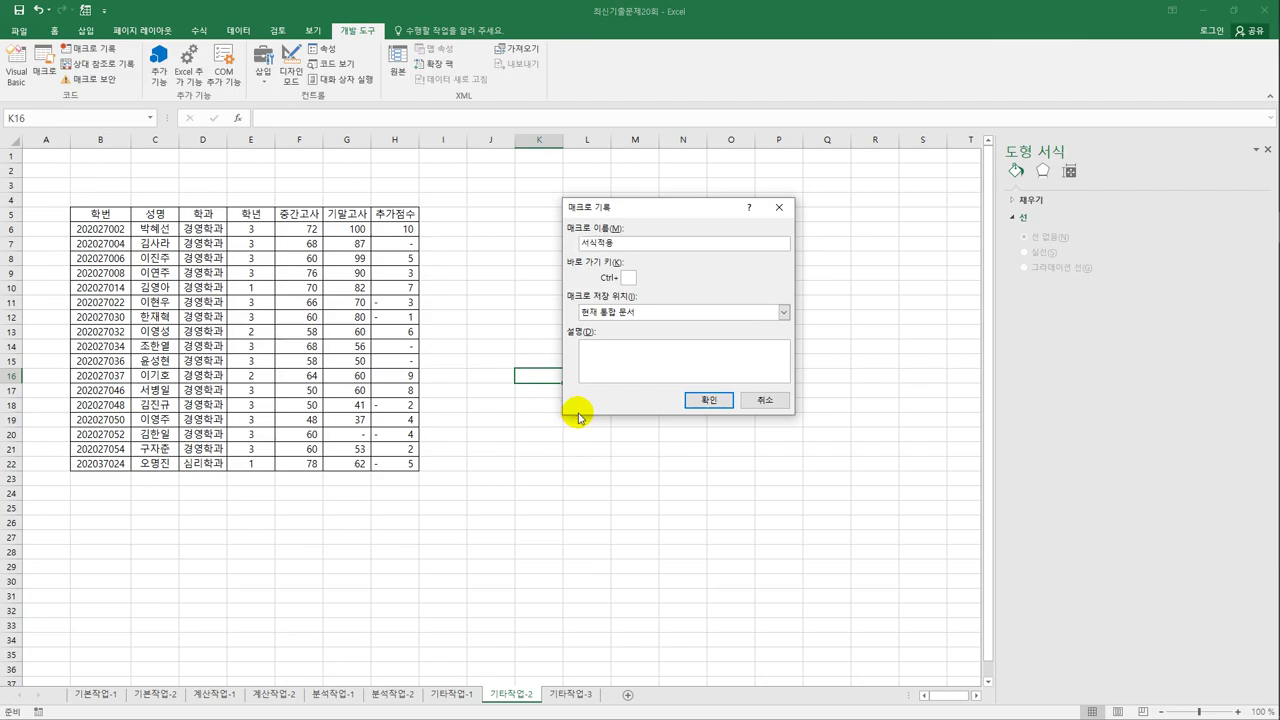
click(708, 400)
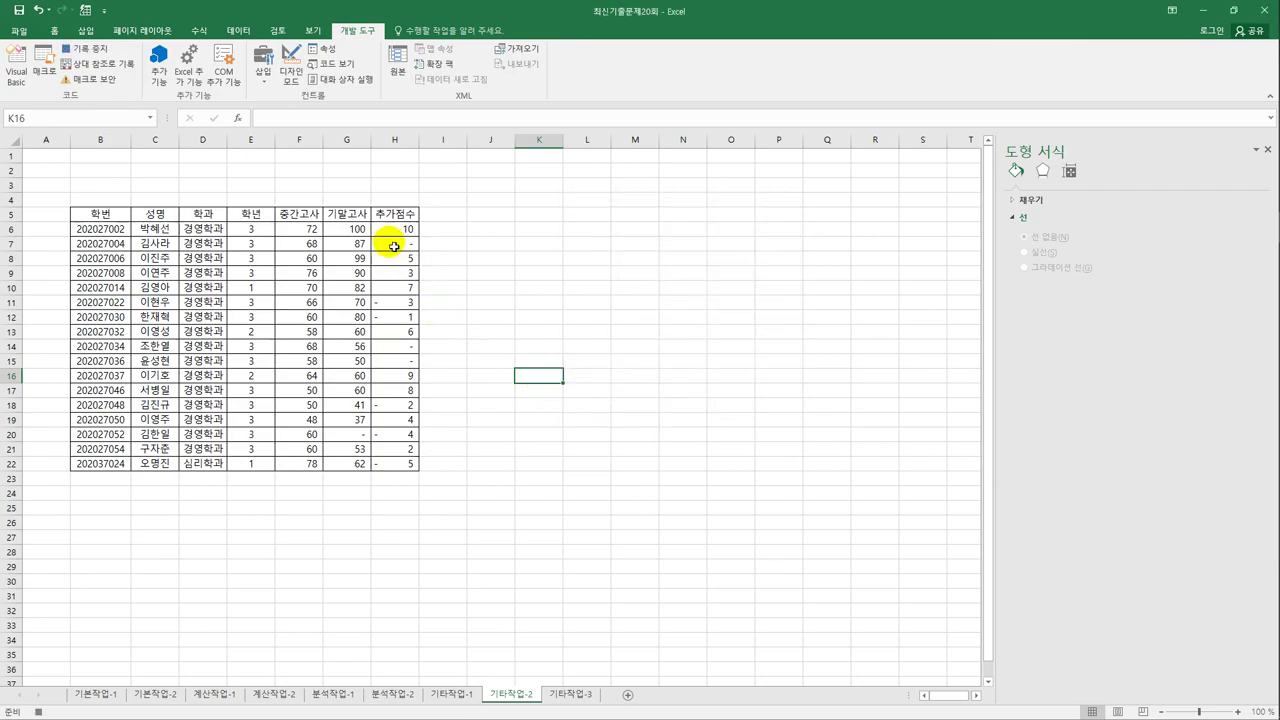
- For the 추가점수 cells H6:H22, begin a custom (사용자 지정) number format with the positive section [파랑]0.0;
drag(390, 232, 384, 465)
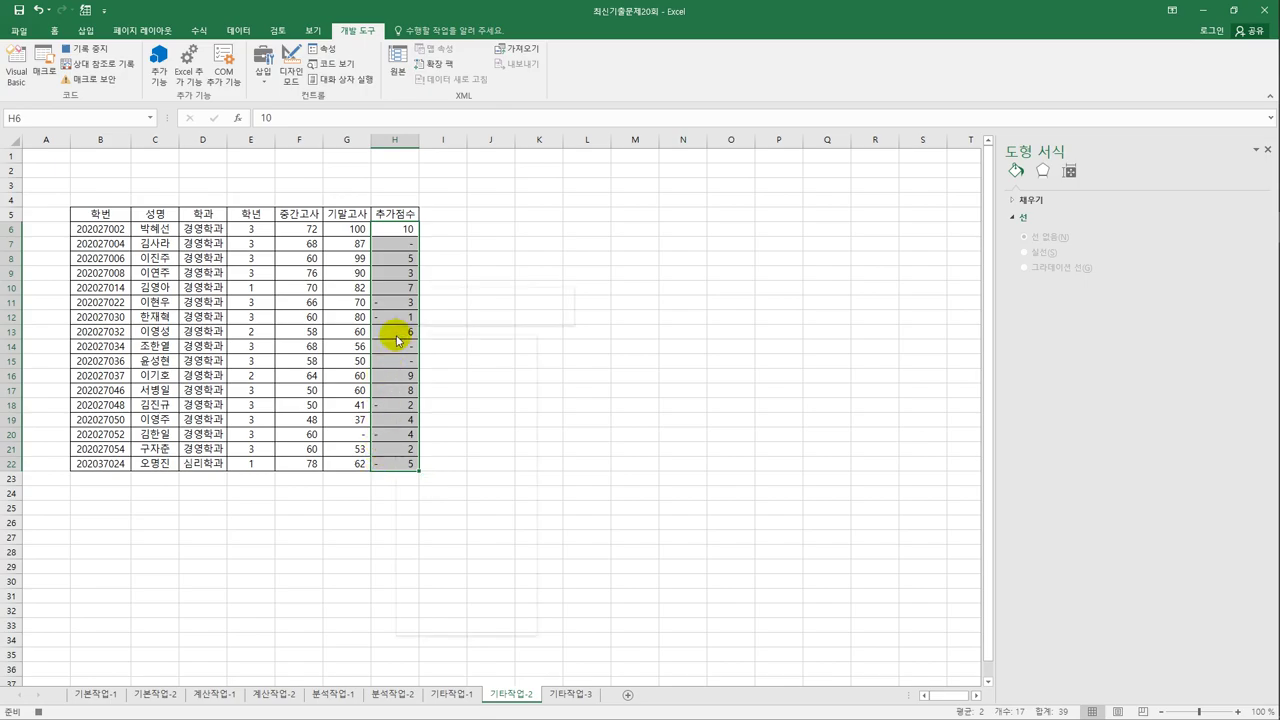
right_click(395, 336)
click(509, 561)
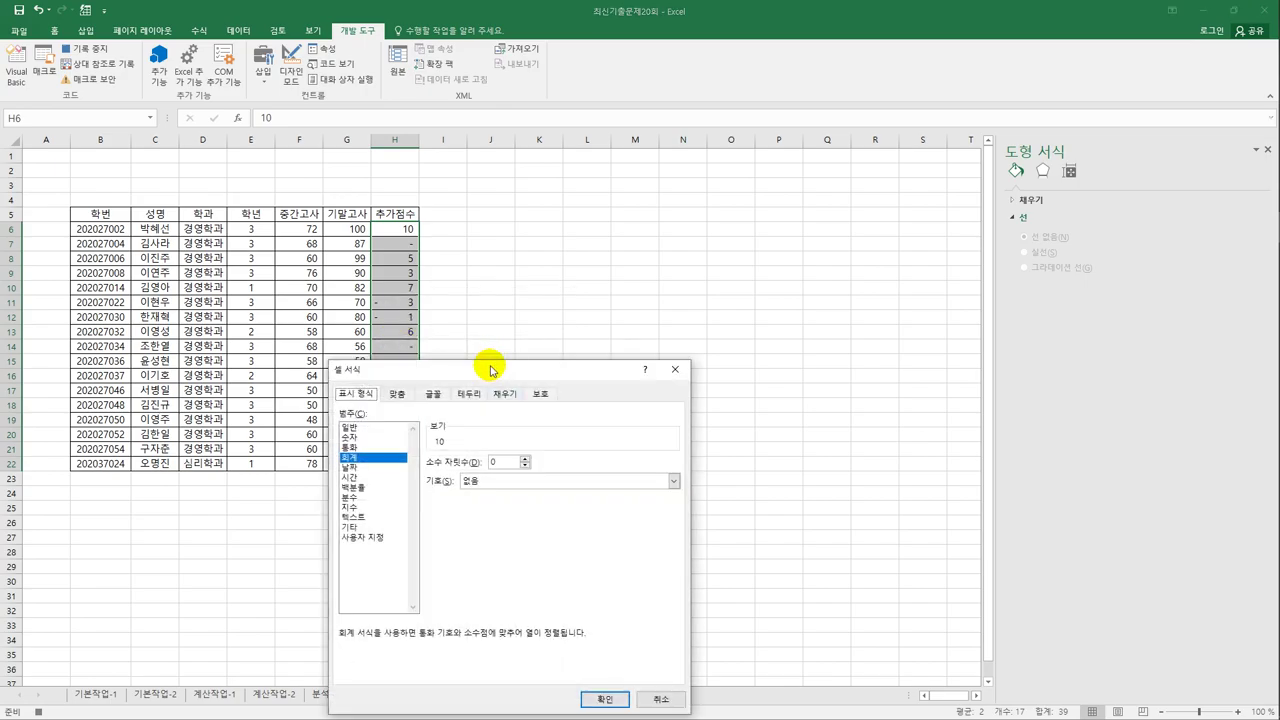
drag(640, 209, 654, 185)
click(530, 356)
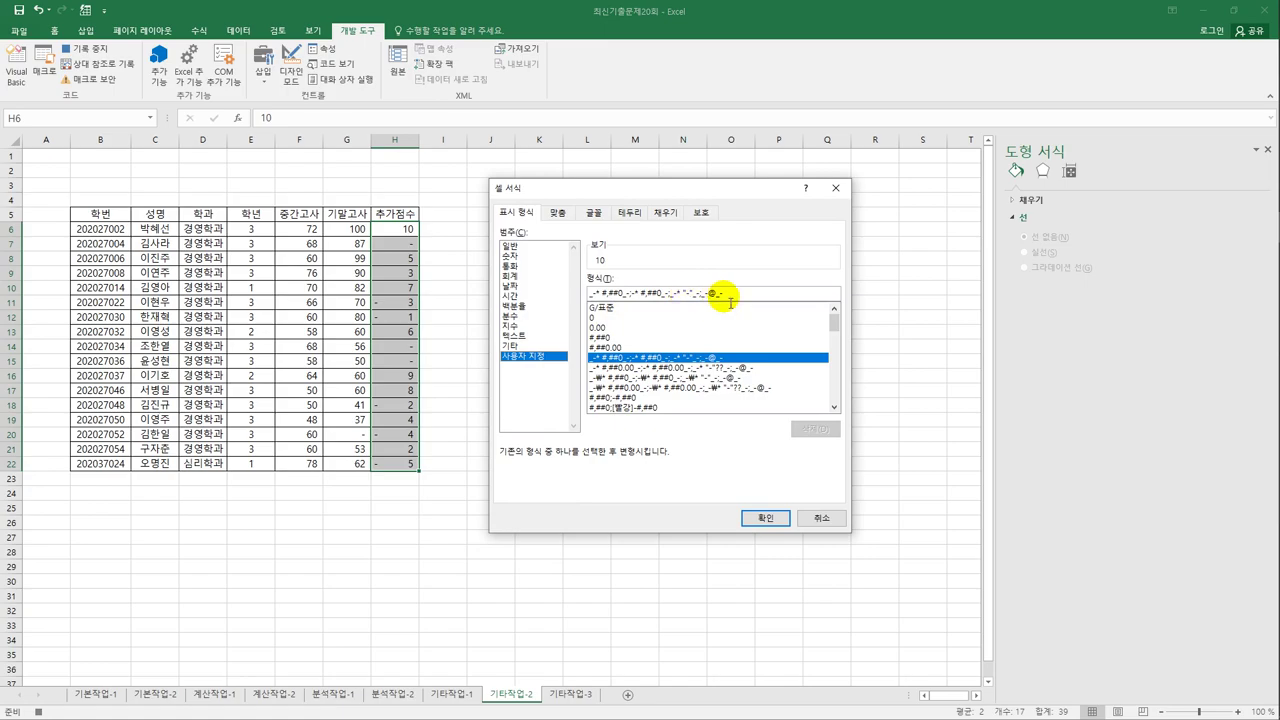
drag(738, 296, 551, 274)
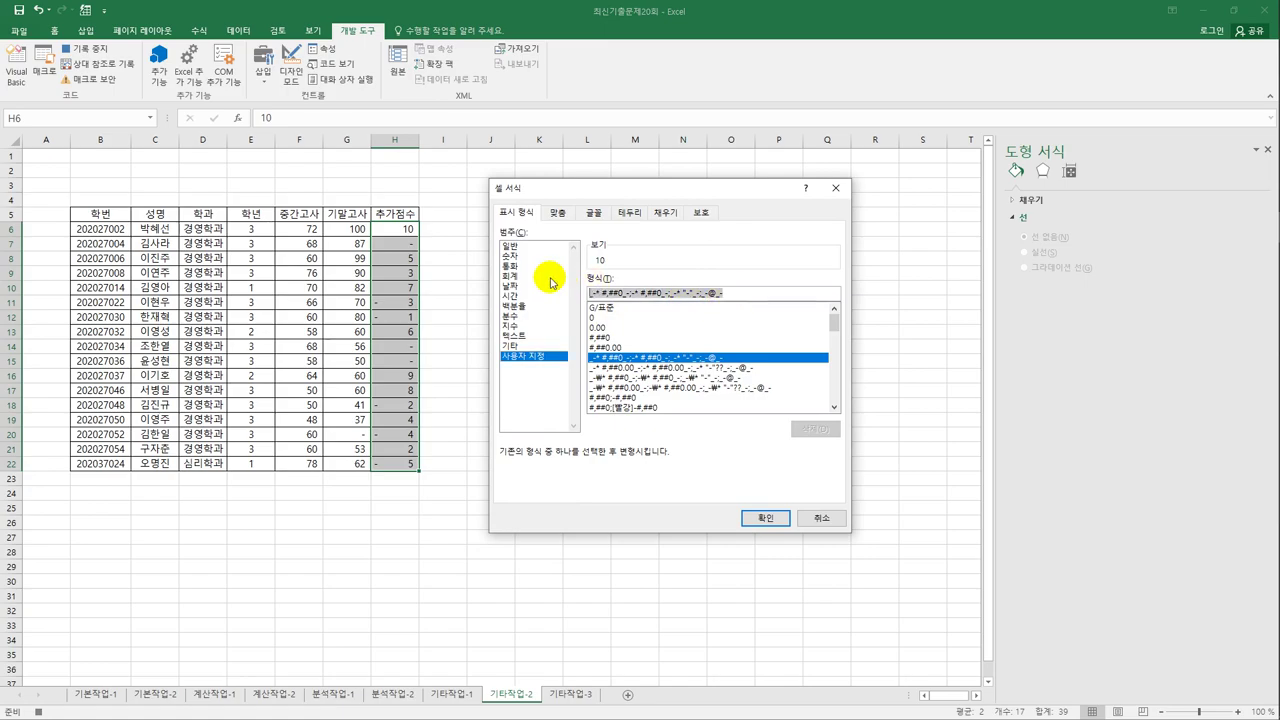
text([파랑]0.0;[)
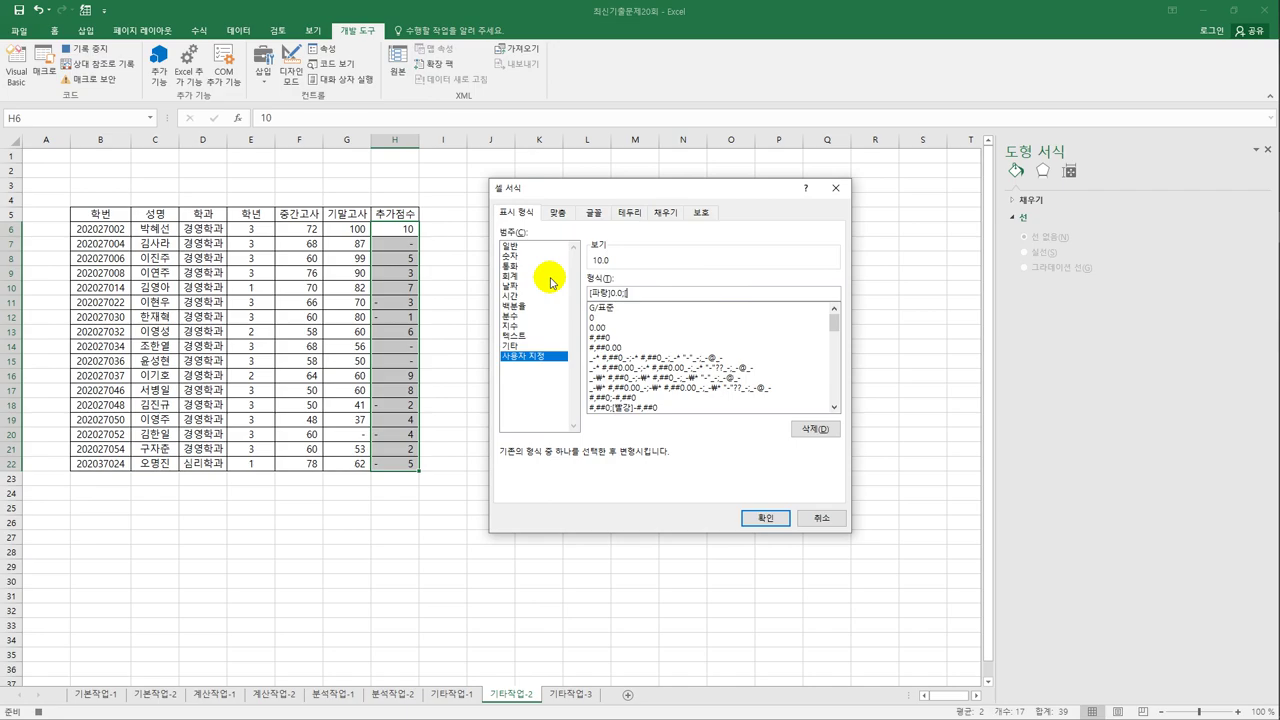
- Complete the custom format as [파랑]0.0;[빨강]0.0;"●" and apply it to H6:H22
text(ㅇㄱㅇ)
key(Hangul_Hanja)
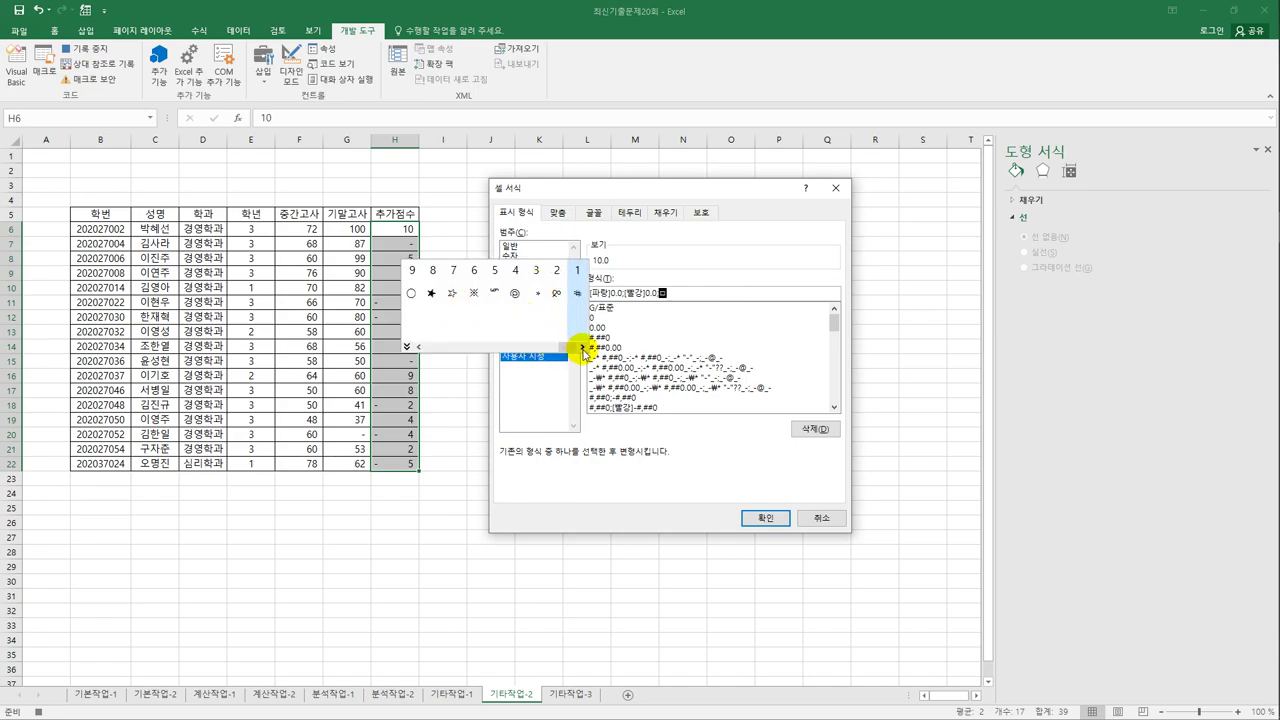
click(406, 346)
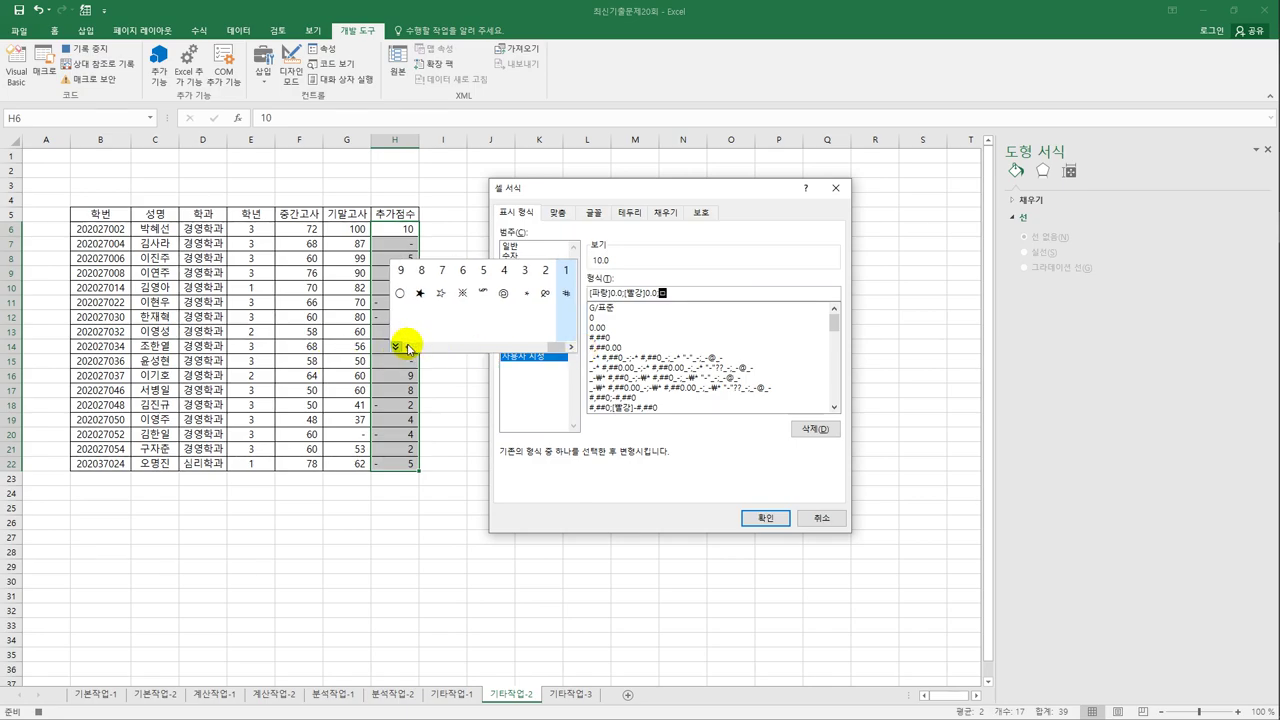
click(576, 345)
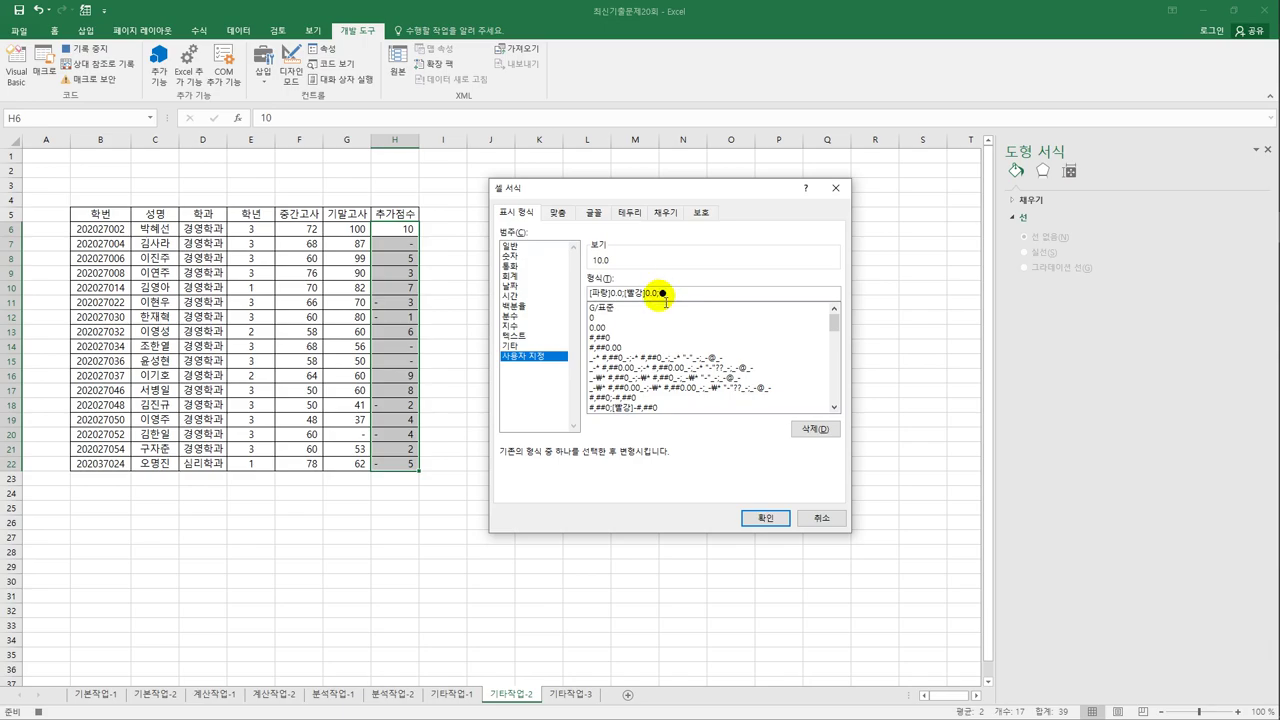
key(Left)
text(")
key(End)
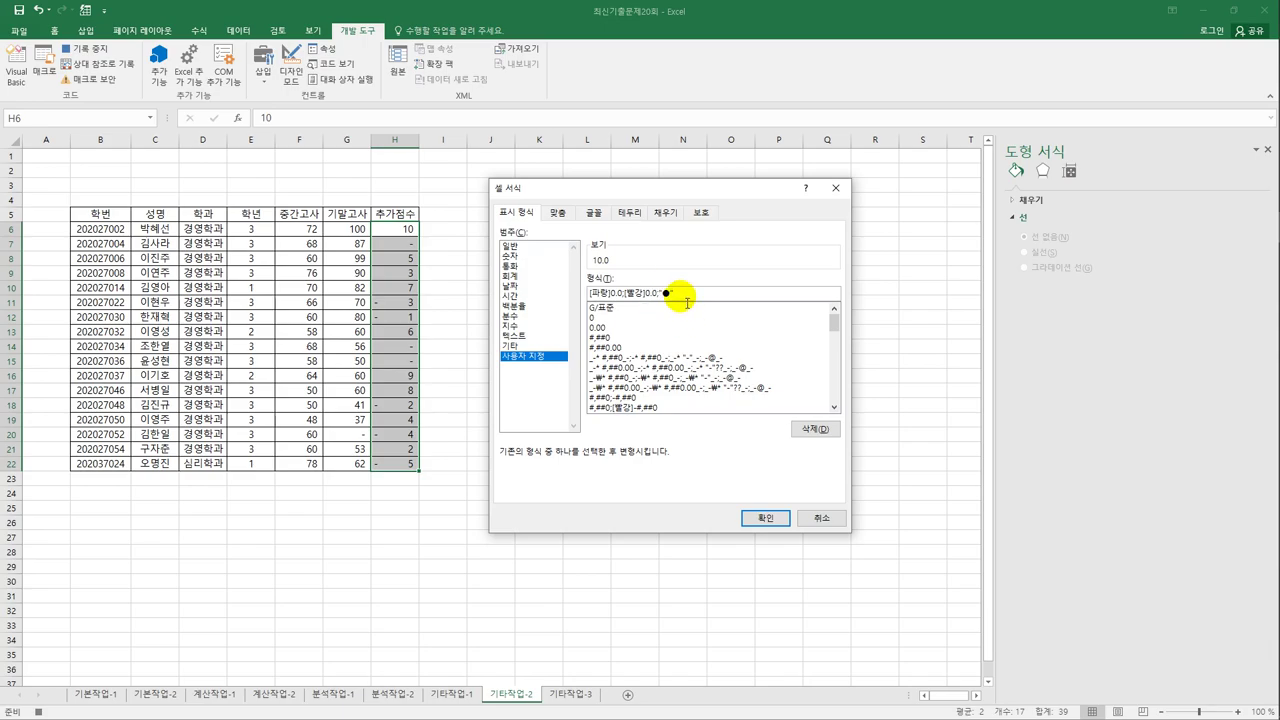
click(766, 518)
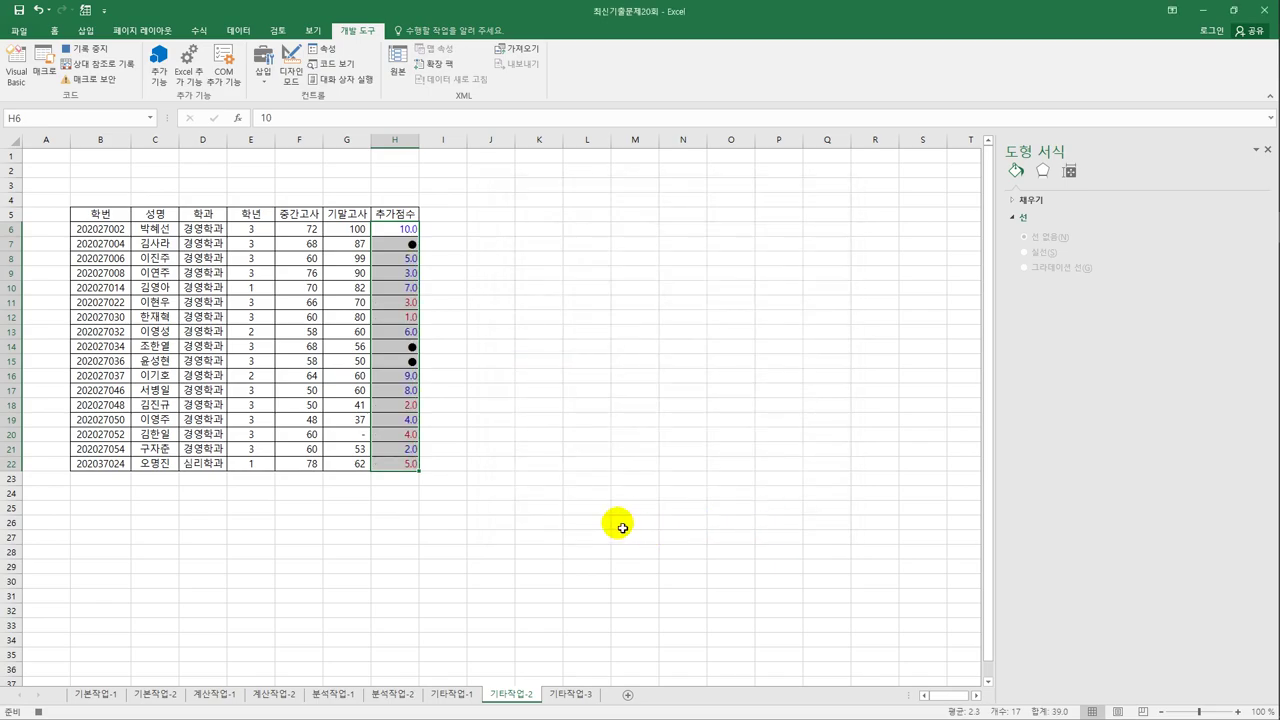
- Deselect the formatted range and stop recording the 서식적용 macro
click(397, 470)
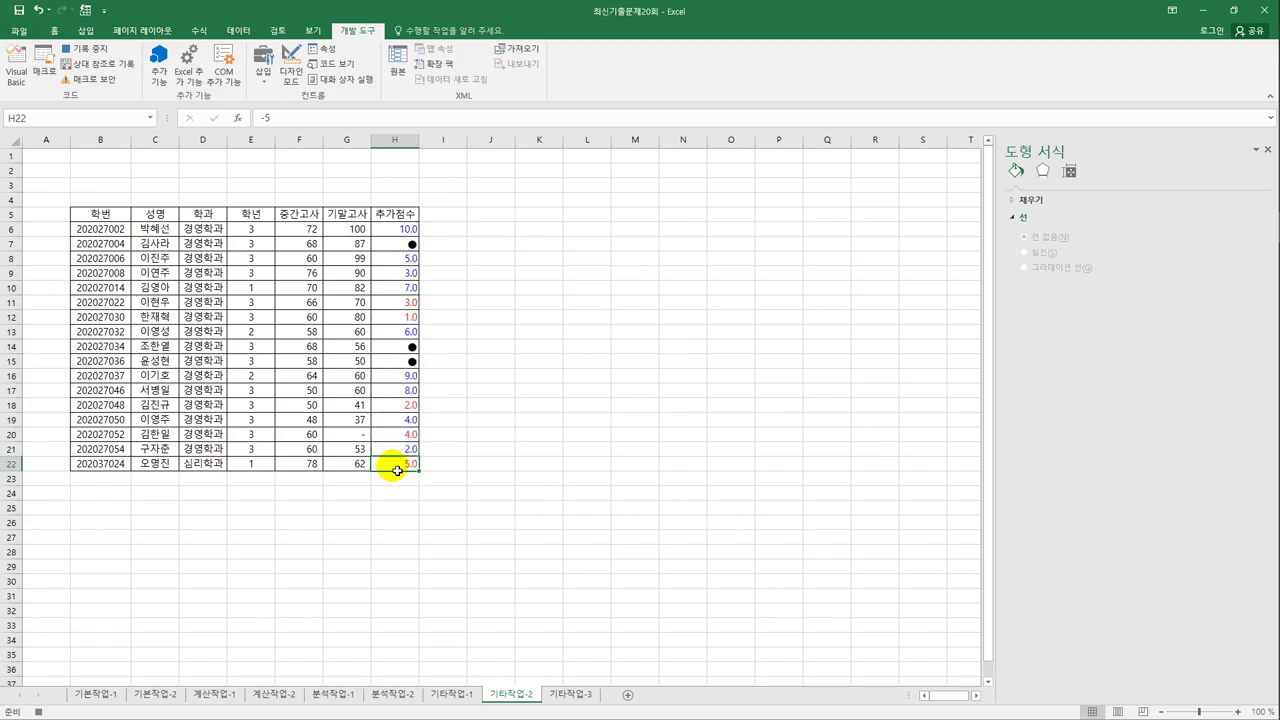
click(84, 48)
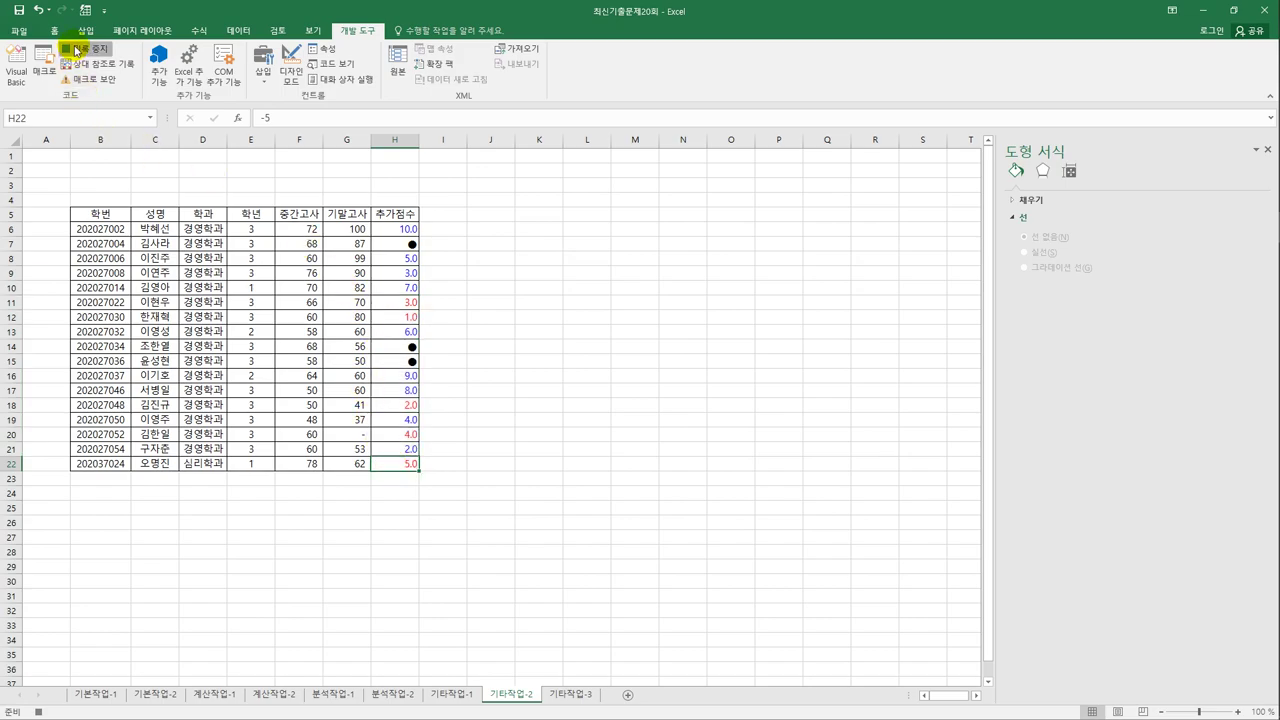
click(507, 394)
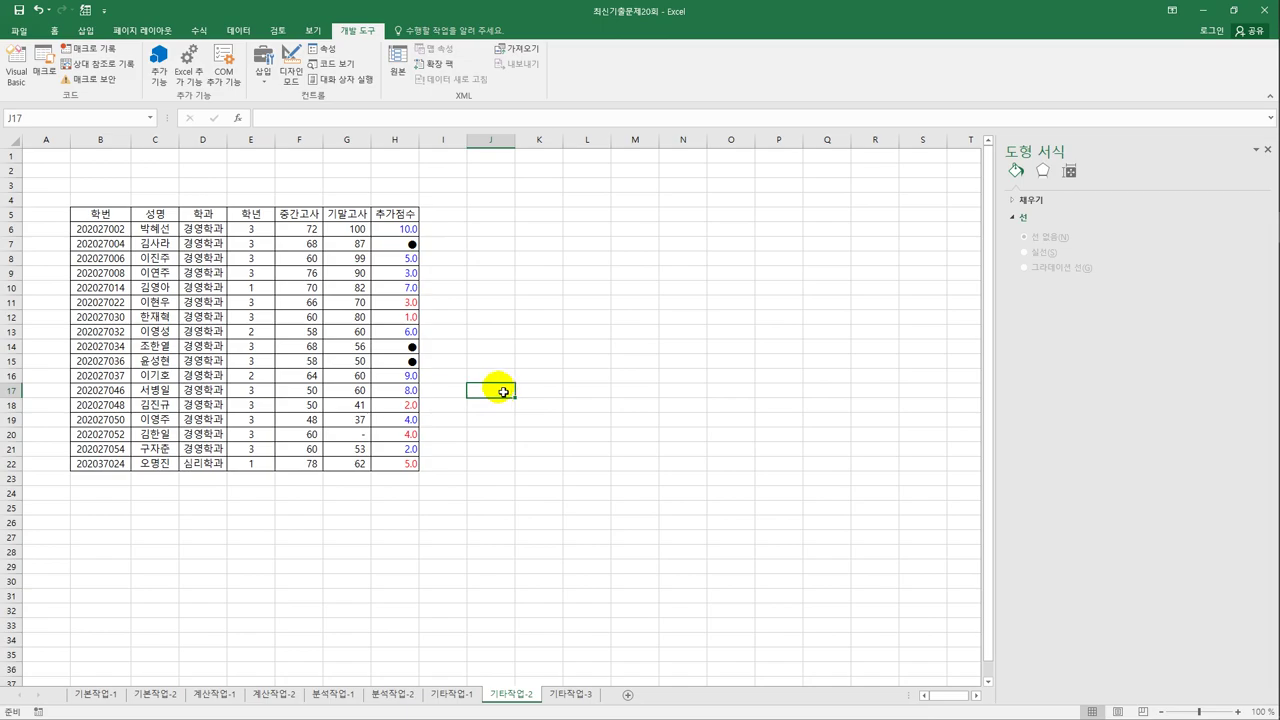
- Draw a form button over B2:D3, assign the 서식적용 macro to it, and label it 서식적용
click(263, 70)
click(258, 110)
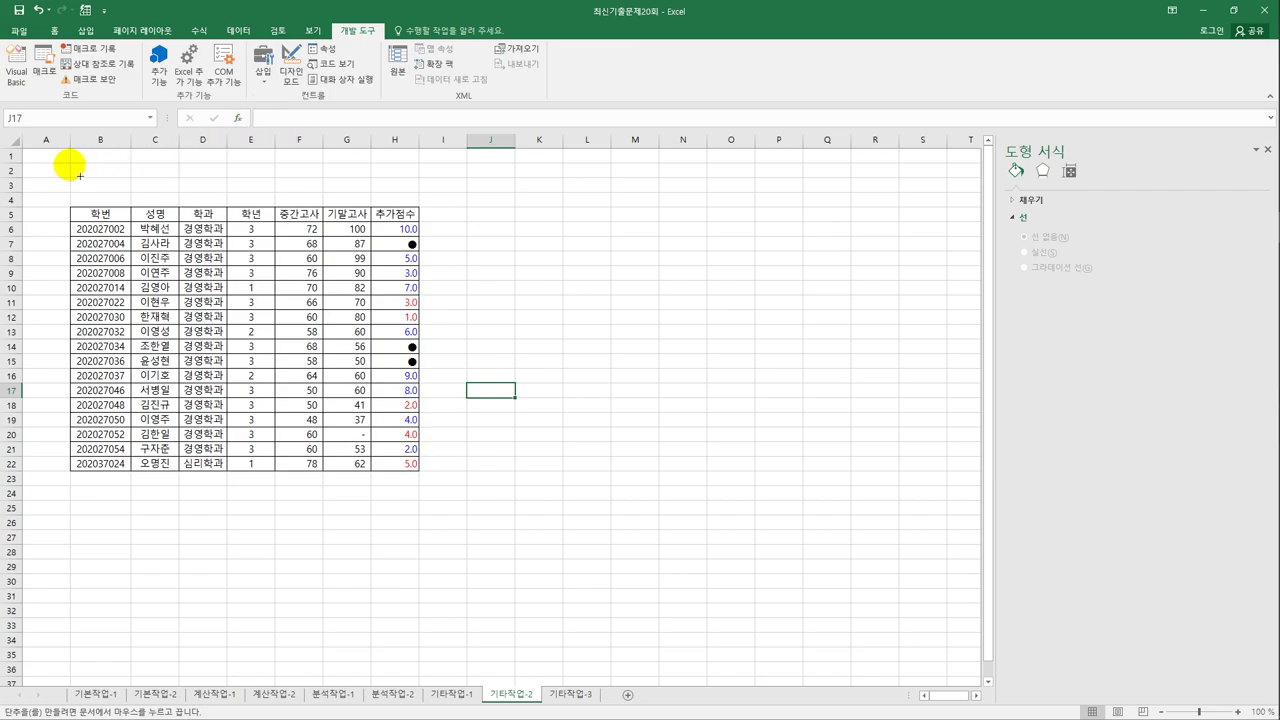
drag(70, 162, 211, 194)
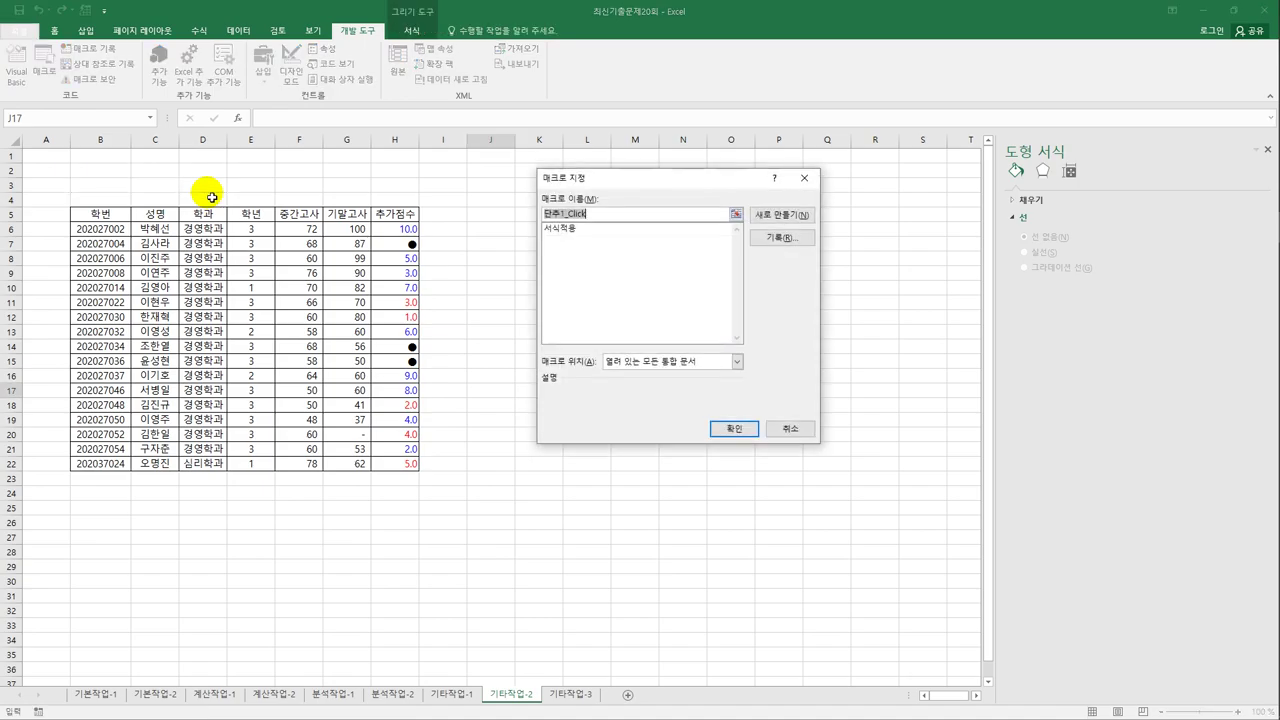
click(563, 236)
click(733, 428)
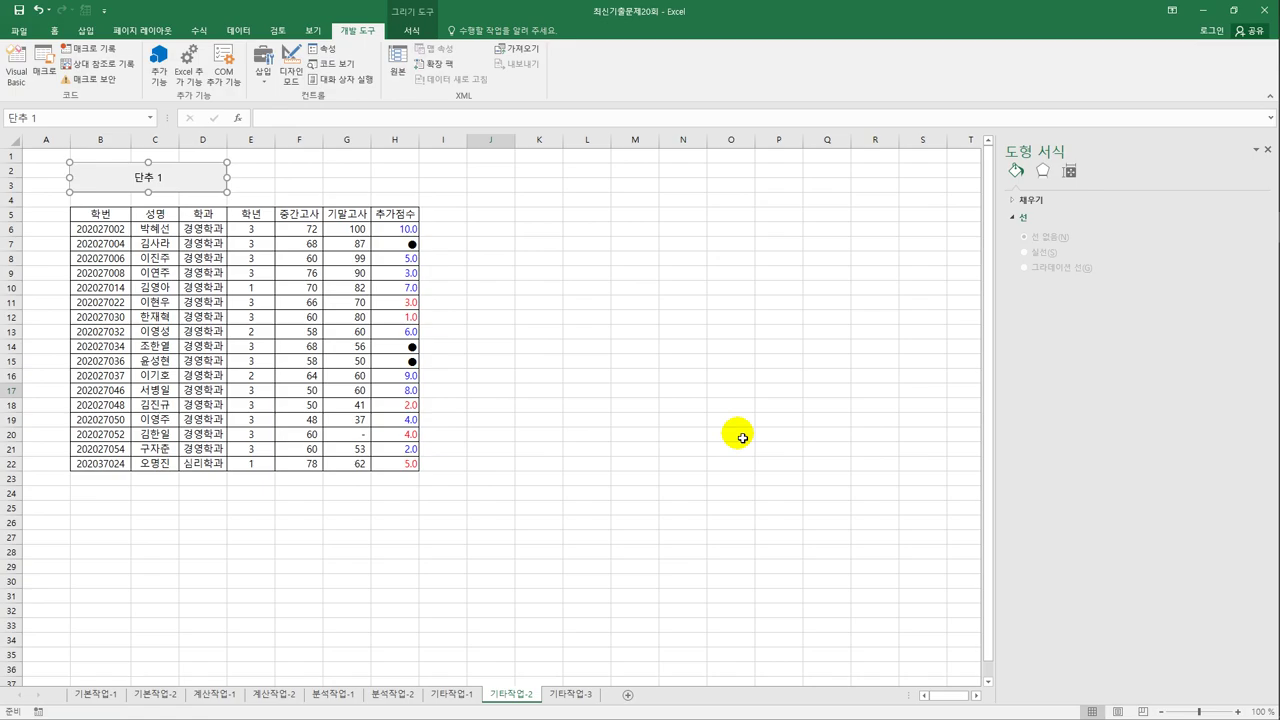
text(서식적ㅇ)
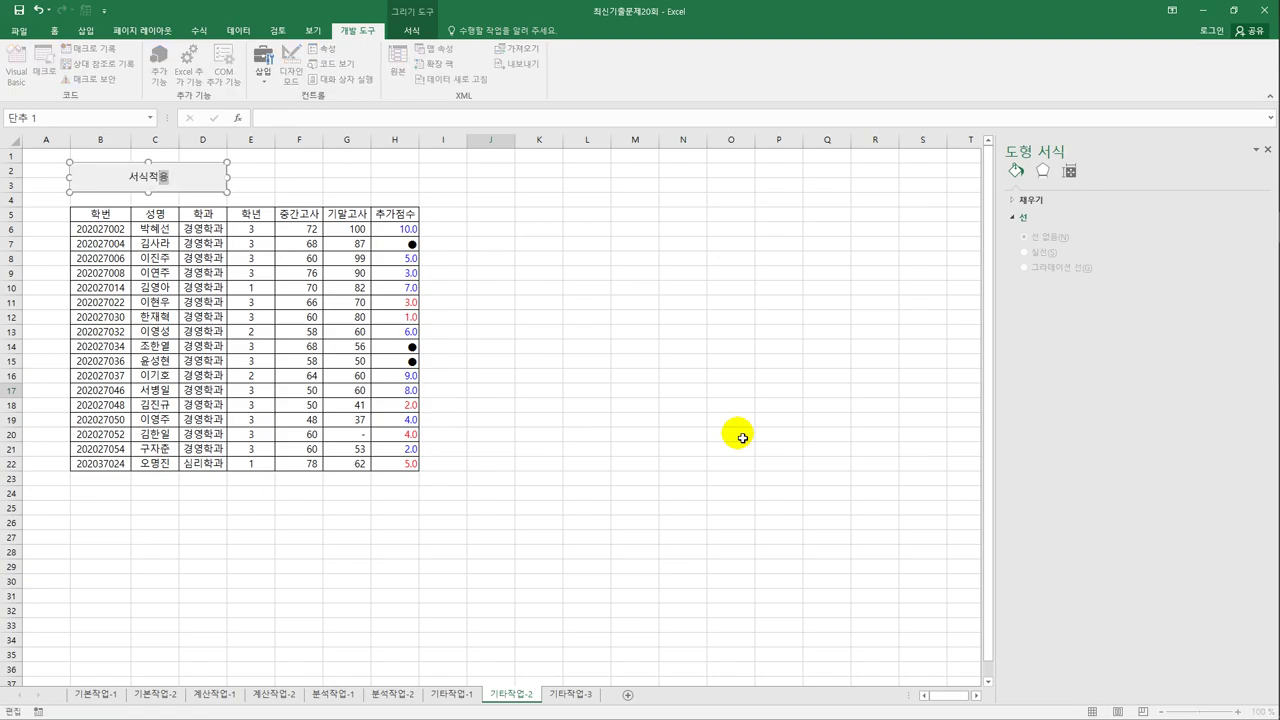
click(716, 418)
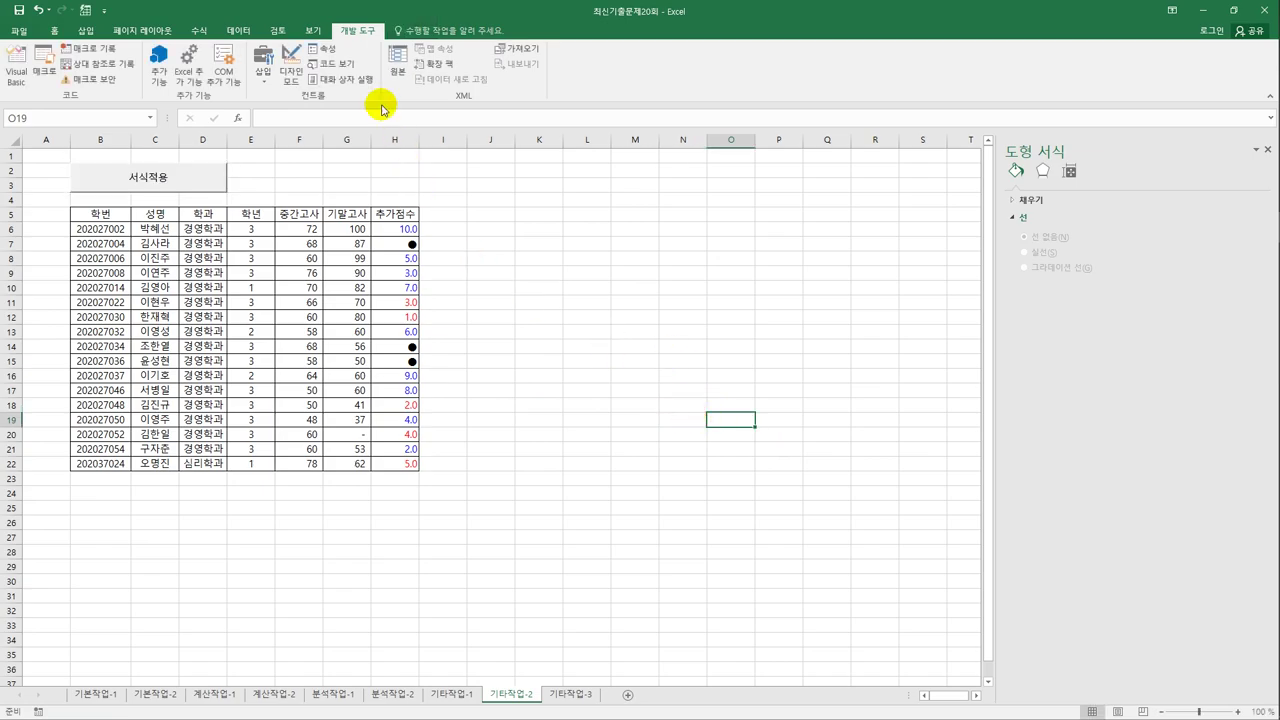
- Start recording a macro named 서식해제, stored in 현재 통합 문서
click(93, 48)
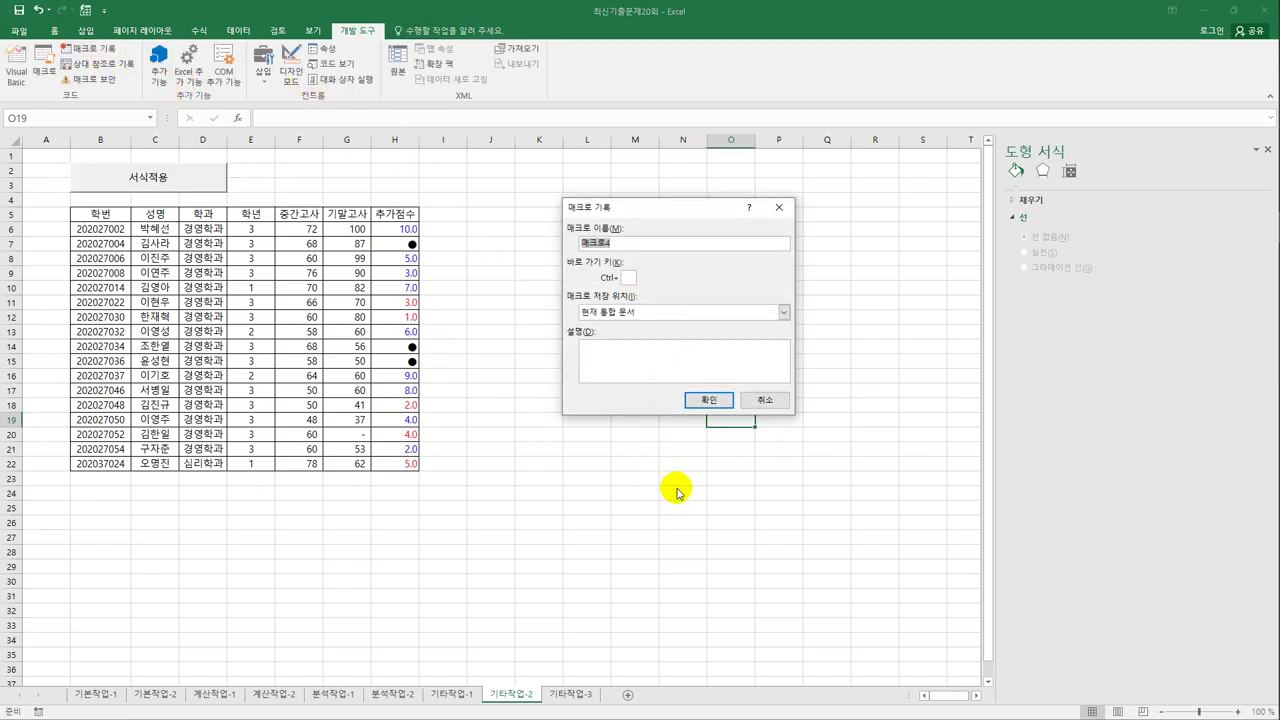
text(ㅅ)
text(식해제)
click(703, 399)
- Apply the 일반 number format to H6:H22 and stop recording the 서식해제 macro
drag(401, 229, 395, 461)
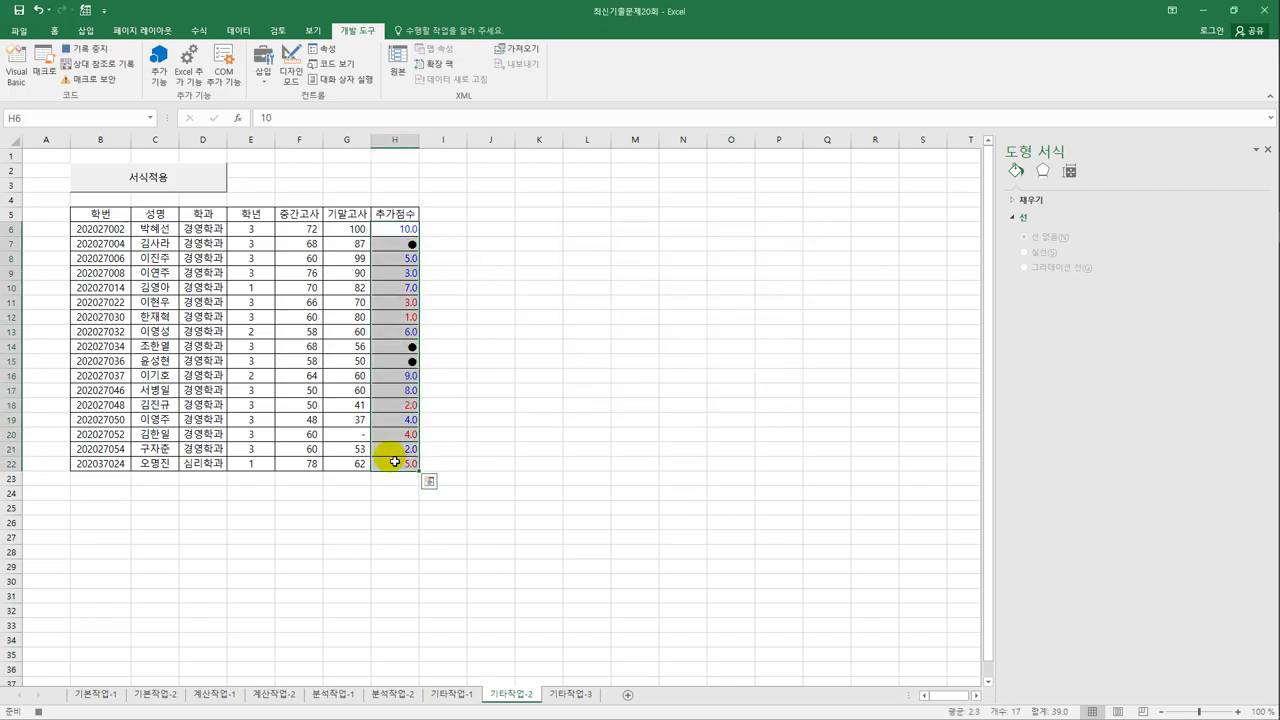
right_click(413, 296)
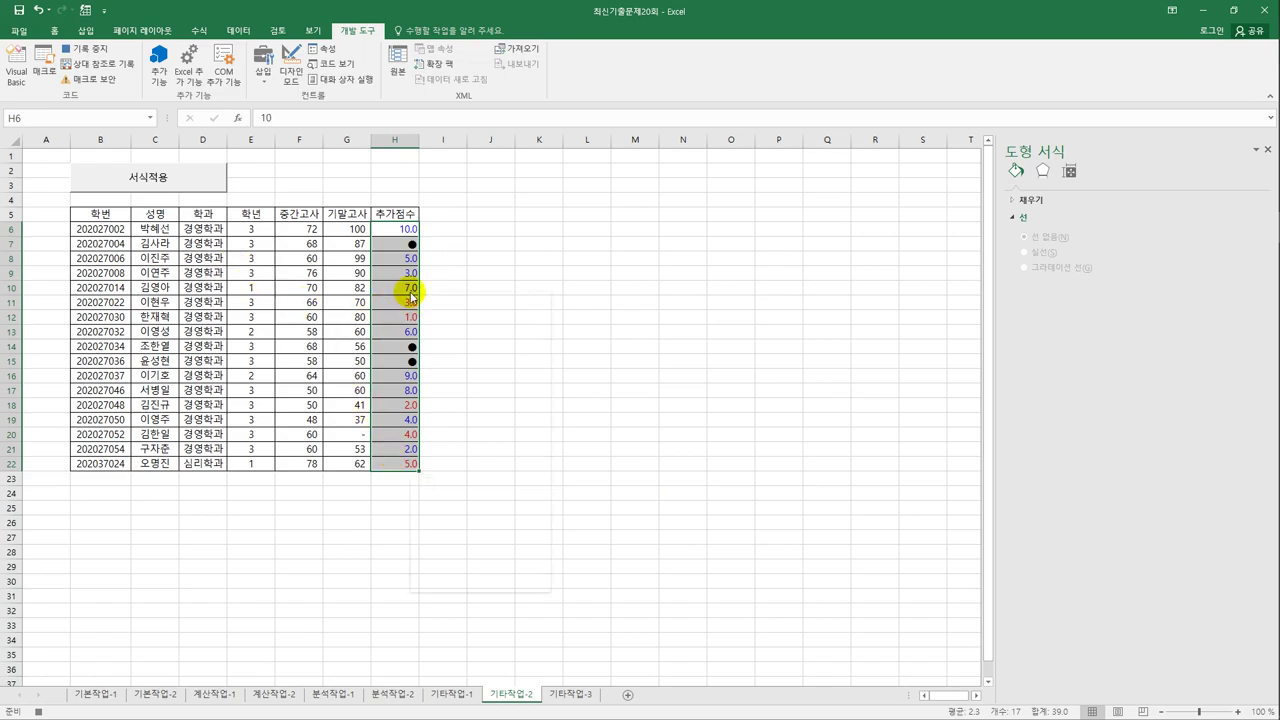
click(510, 518)
click(360, 398)
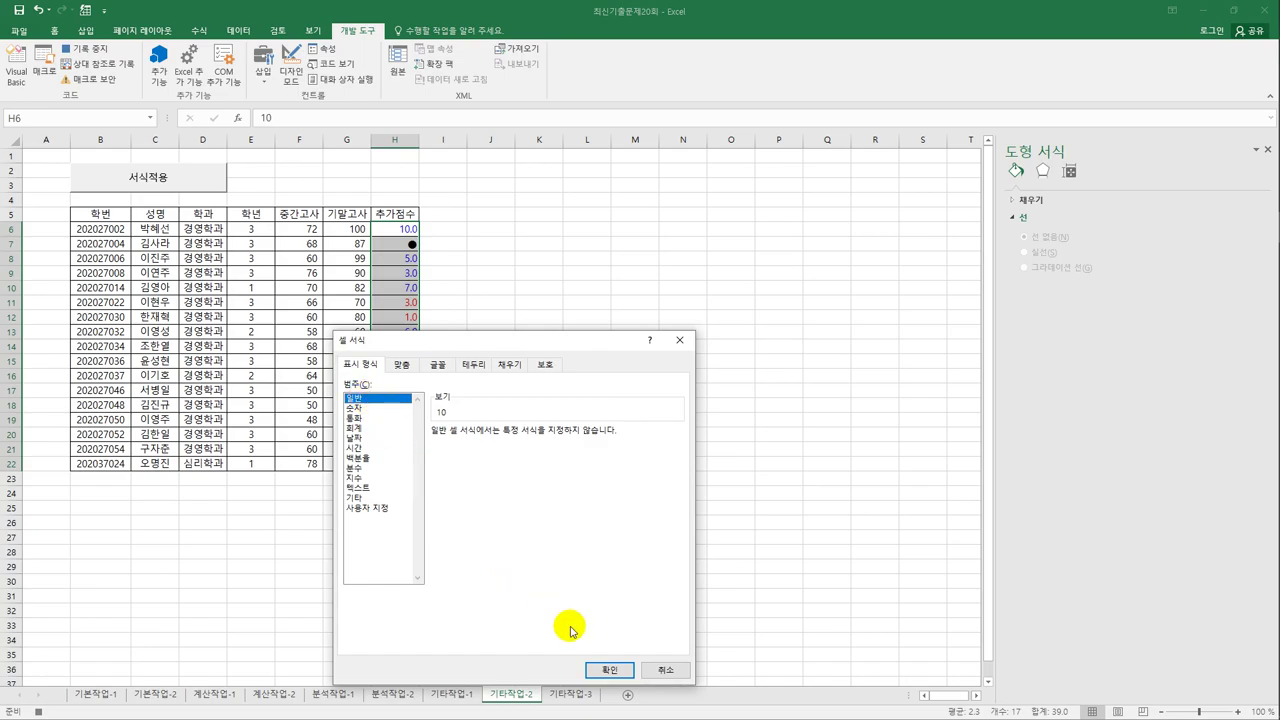
click(605, 670)
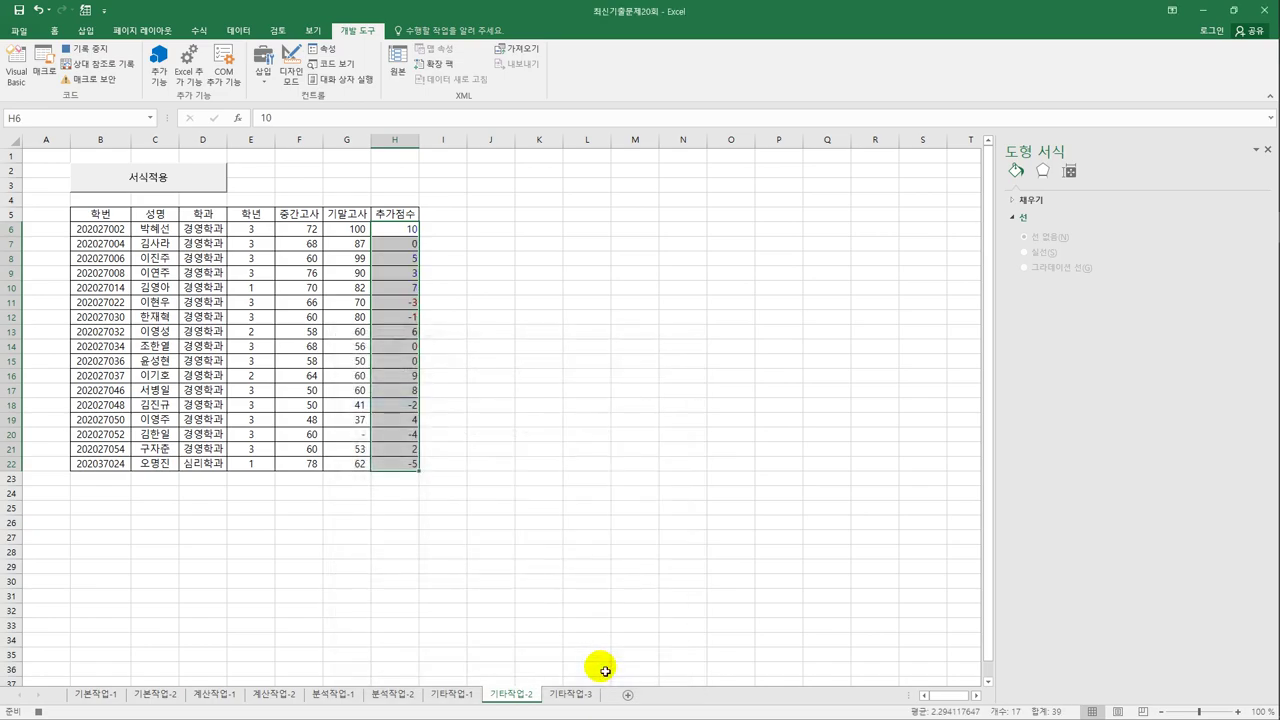
click(396, 466)
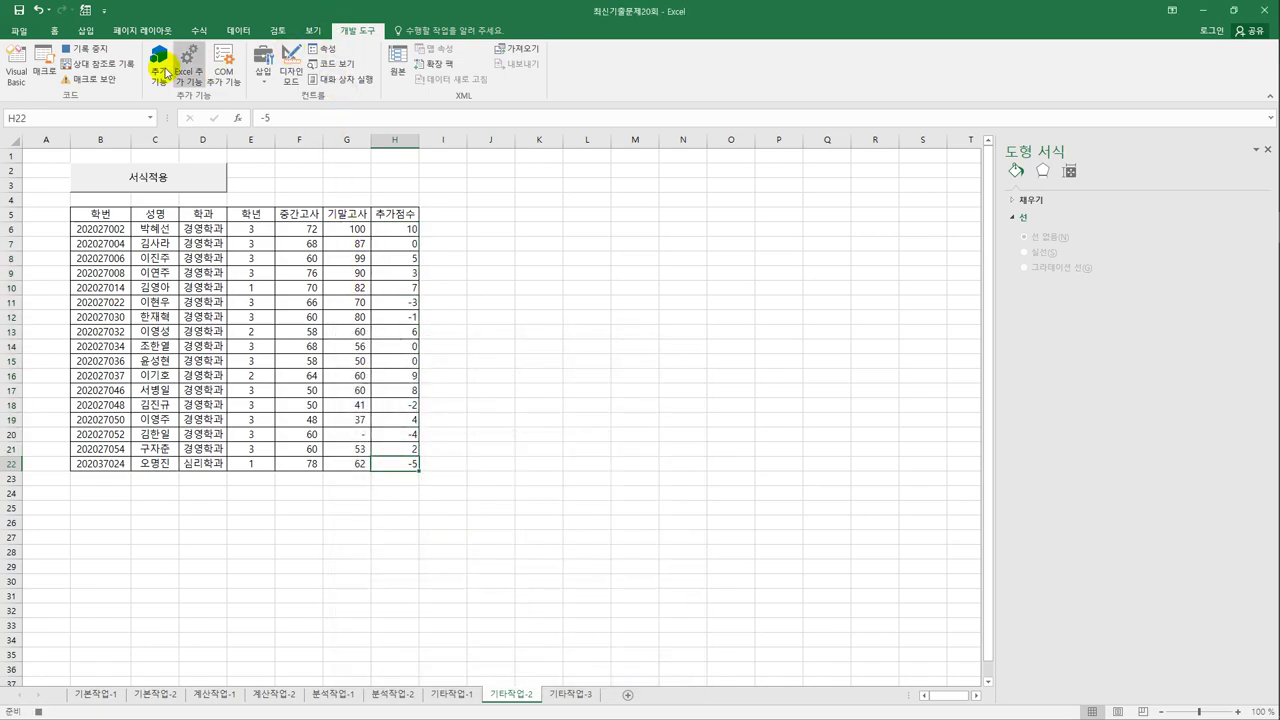
click(90, 48)
click(590, 345)
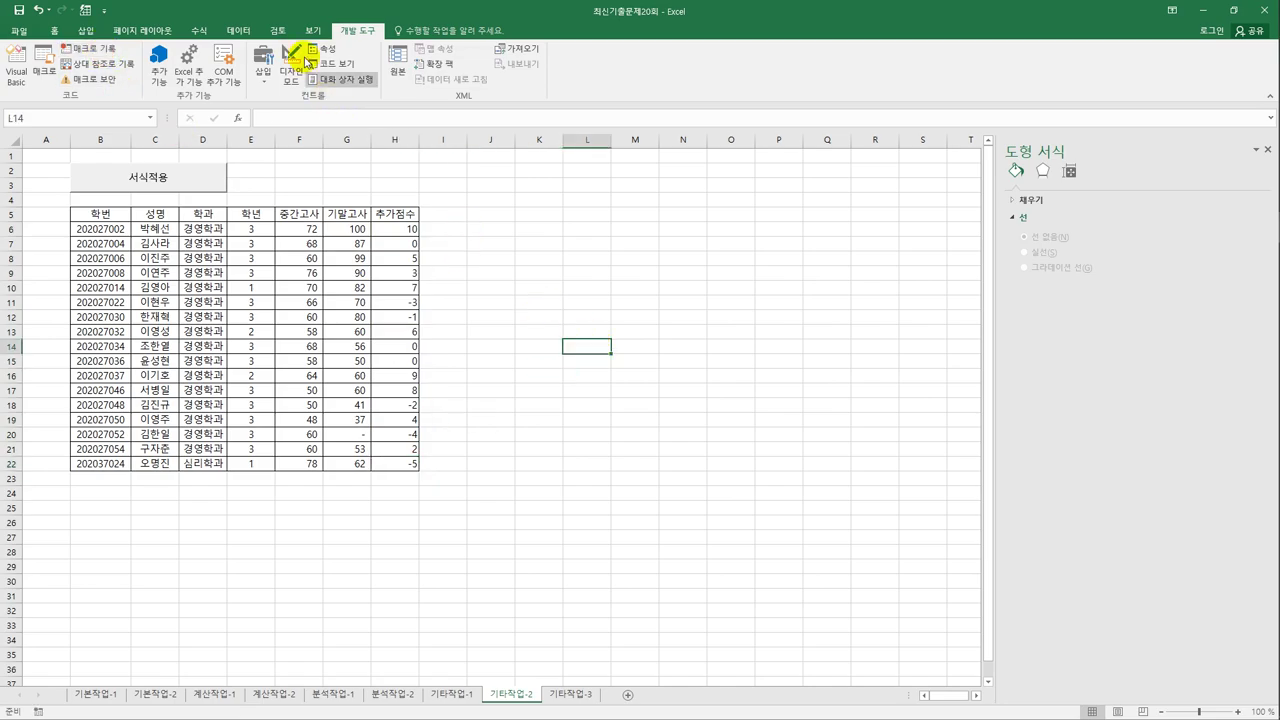
- Draw a form button over F2:H3, assign the 서식해제 macro to it, and label it 서식해제
click(262, 62)
click(257, 105)
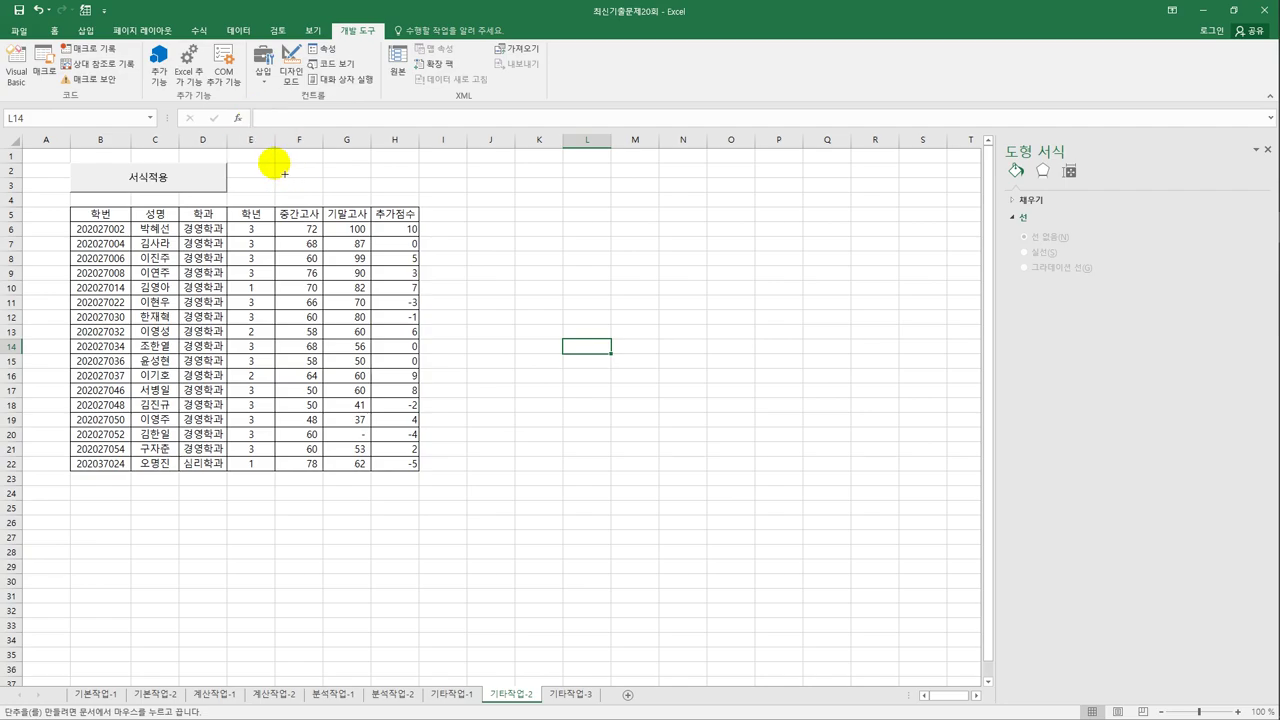
drag(284, 174, 413, 201)
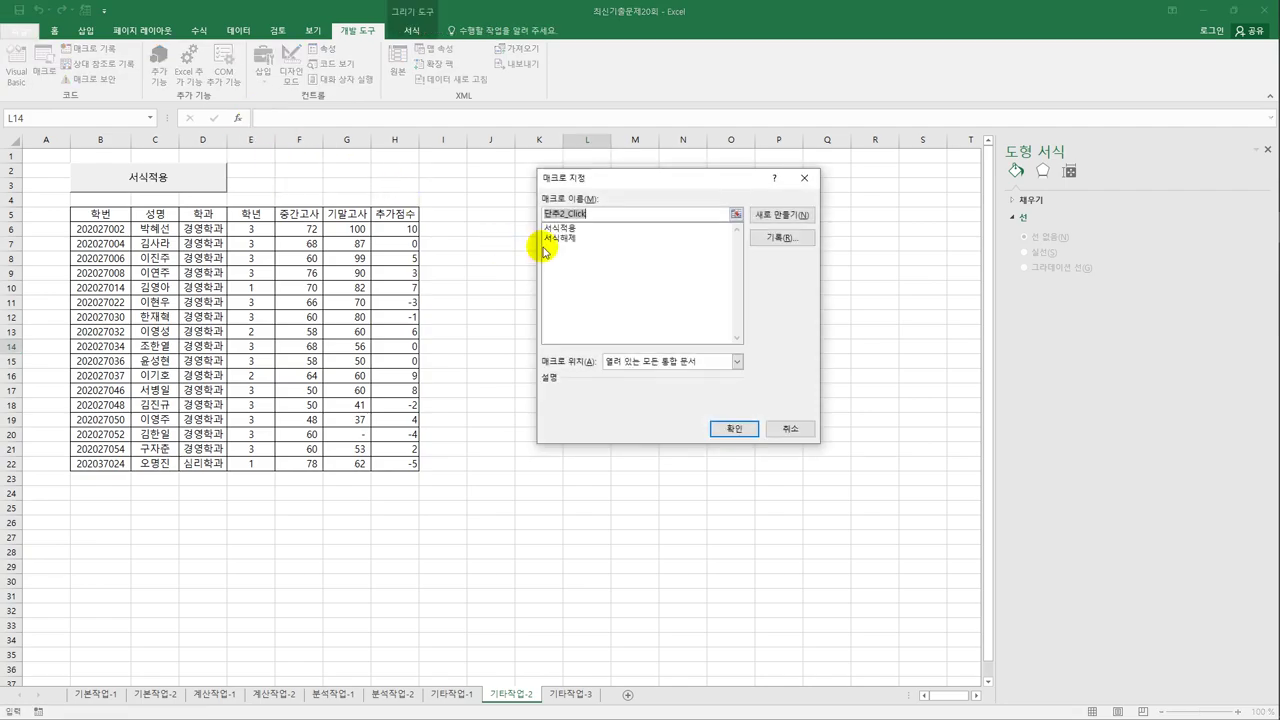
click(562, 238)
click(734, 428)
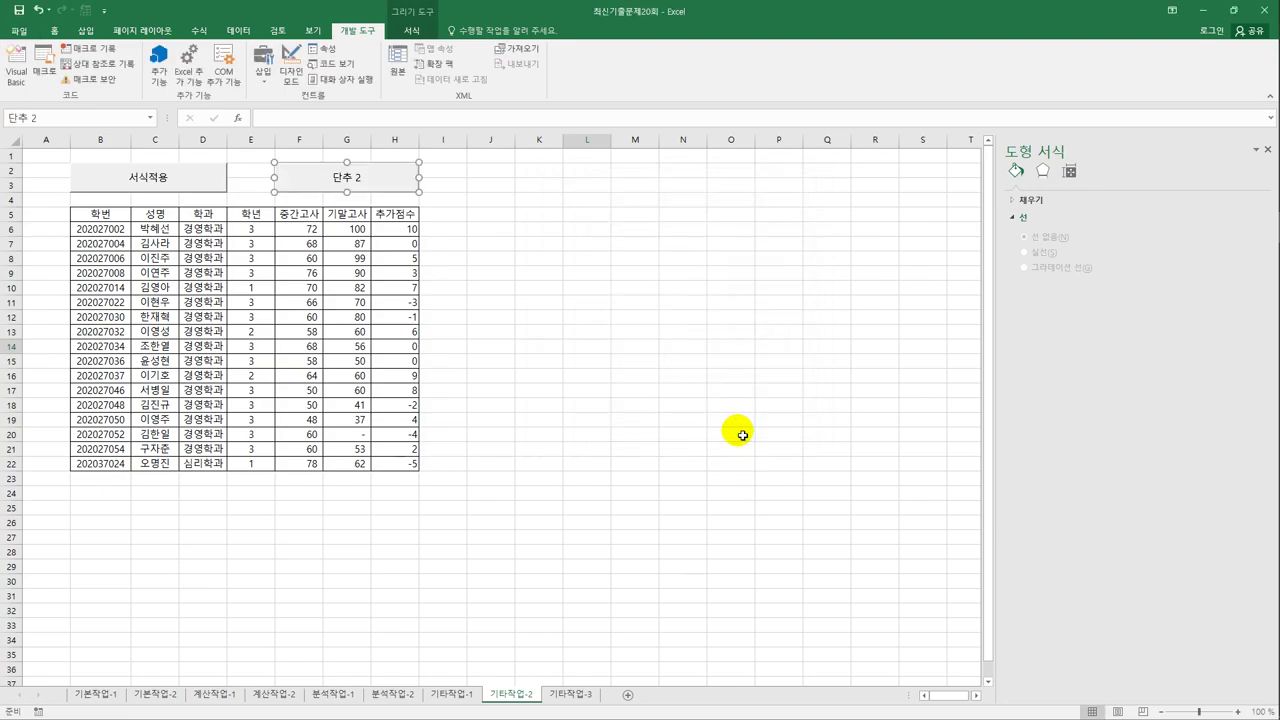
text(서식해제)
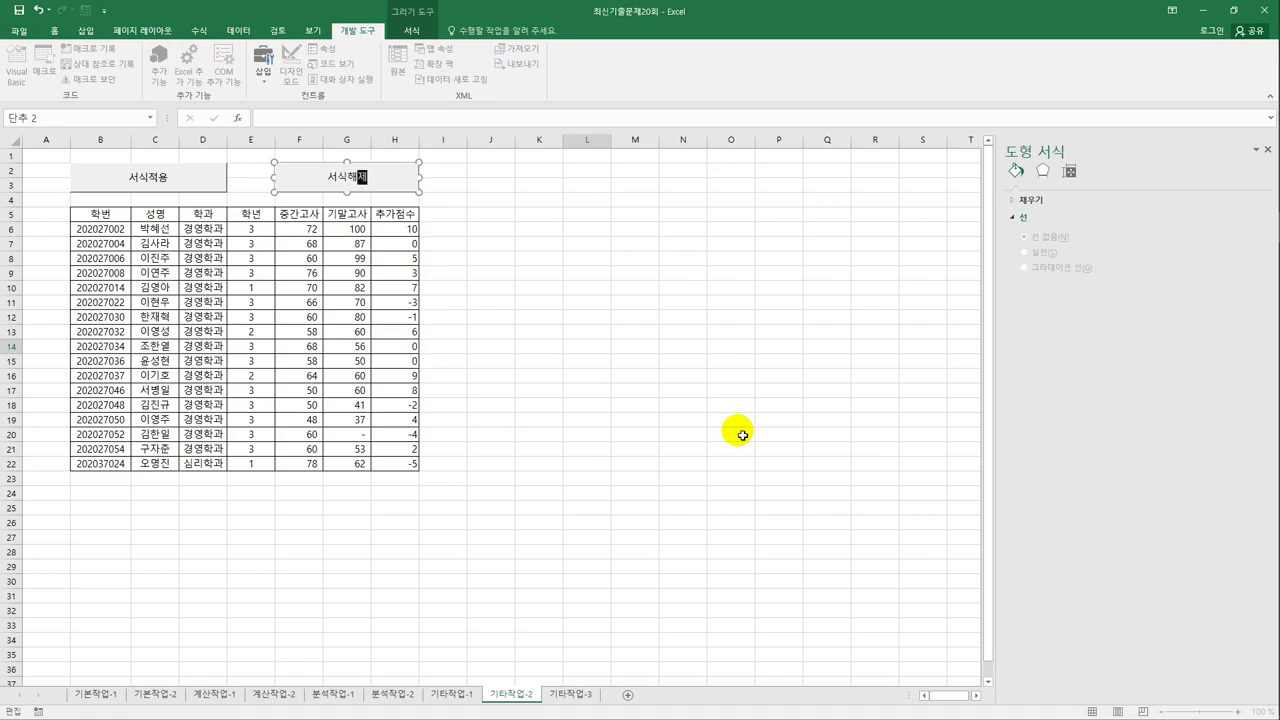
click(586, 370)
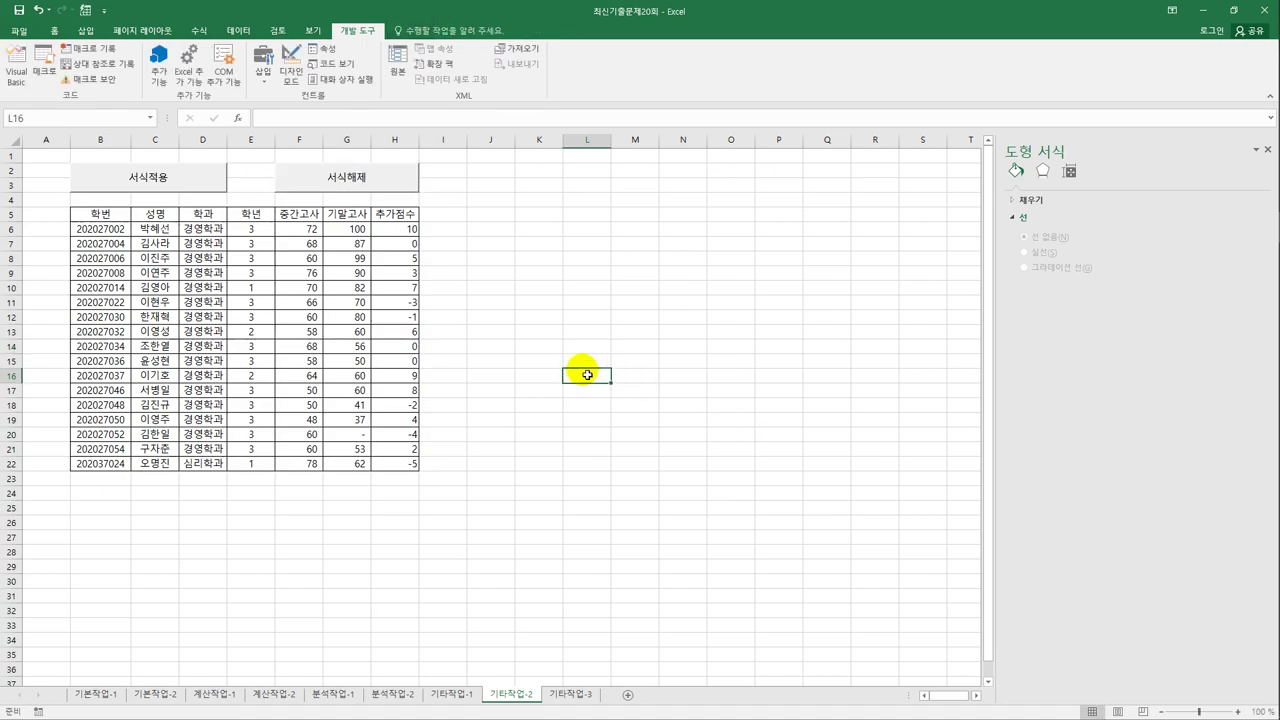
- Test the 서식적용 and 서식해제 buttons on the 추가점수 column
click(204, 194)
click(337, 177)
click(578, 345)
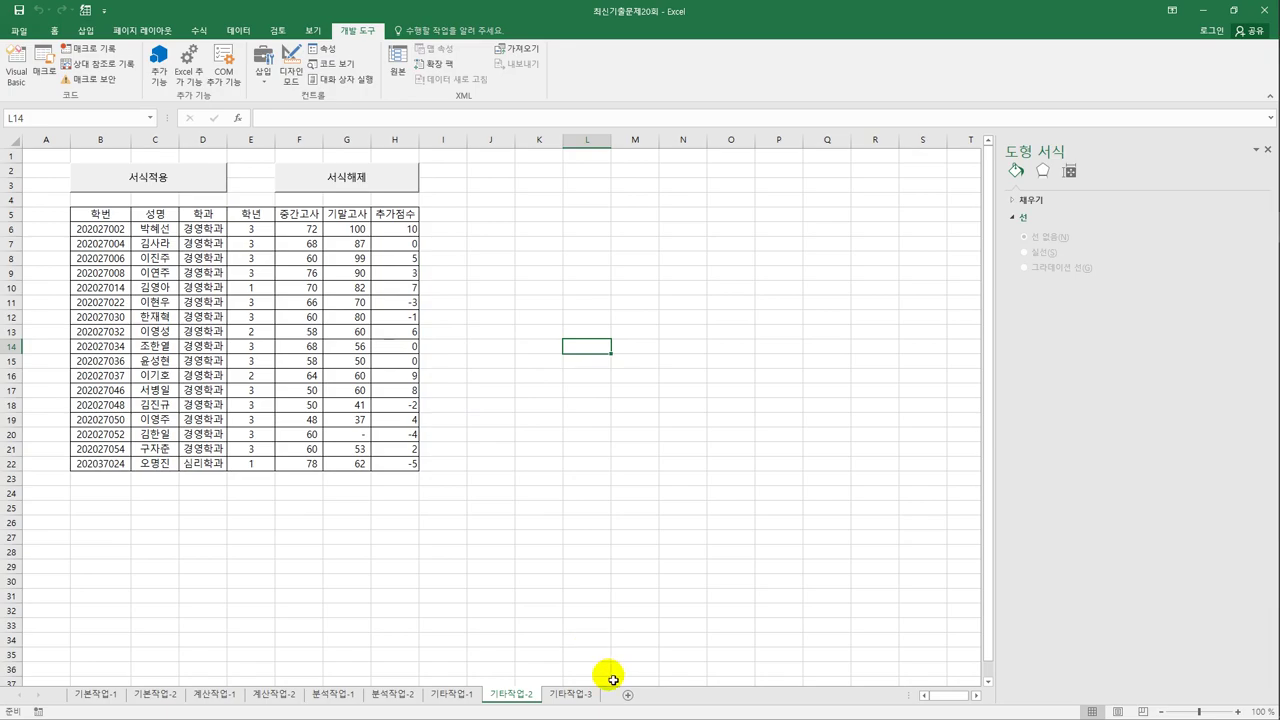
- On 기타작업-3, write the 사원조회 button's click procedure with 사원조회.Show to open the form
click(582, 692)
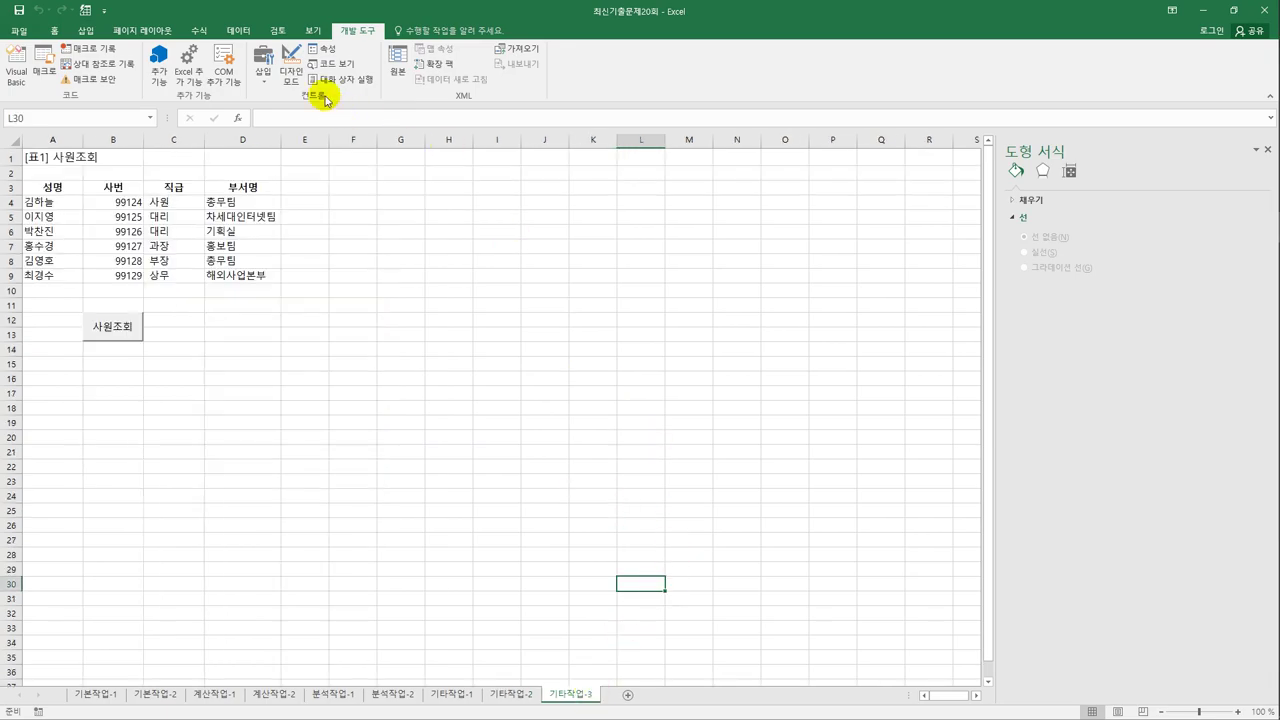
click(293, 72)
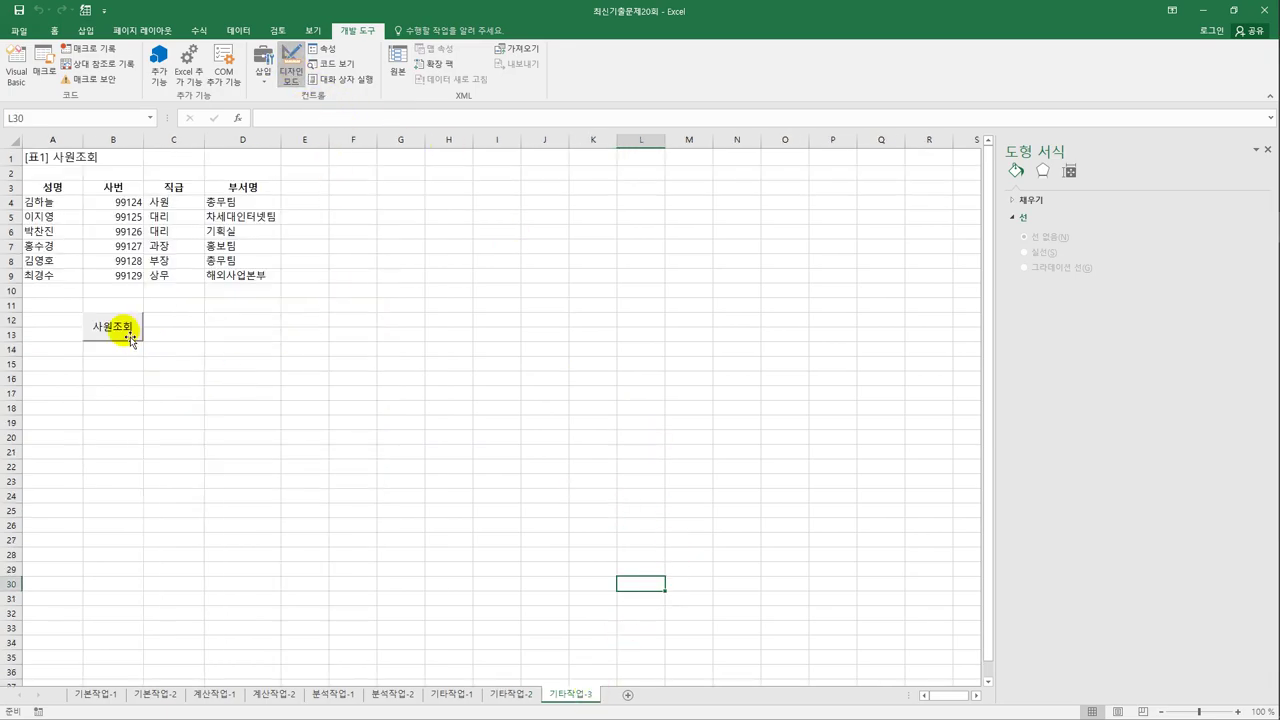
click(129, 336)
double_click(129, 336)
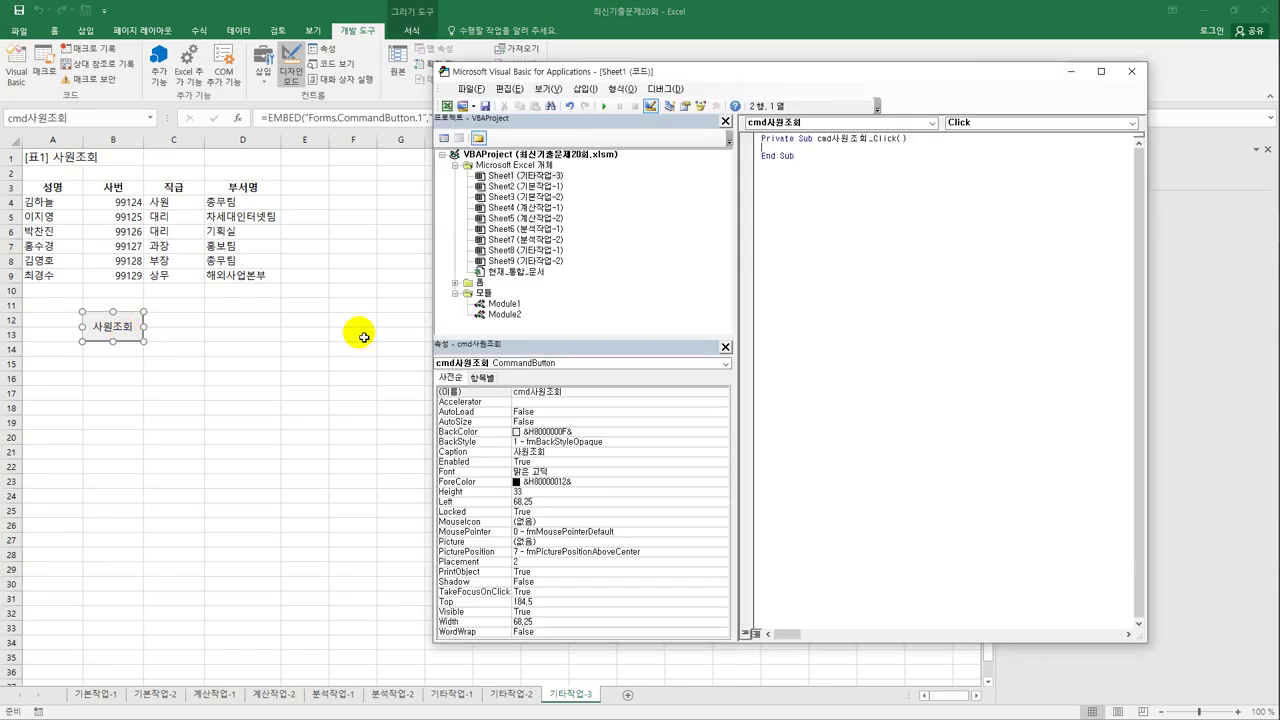
text(사원조회.)
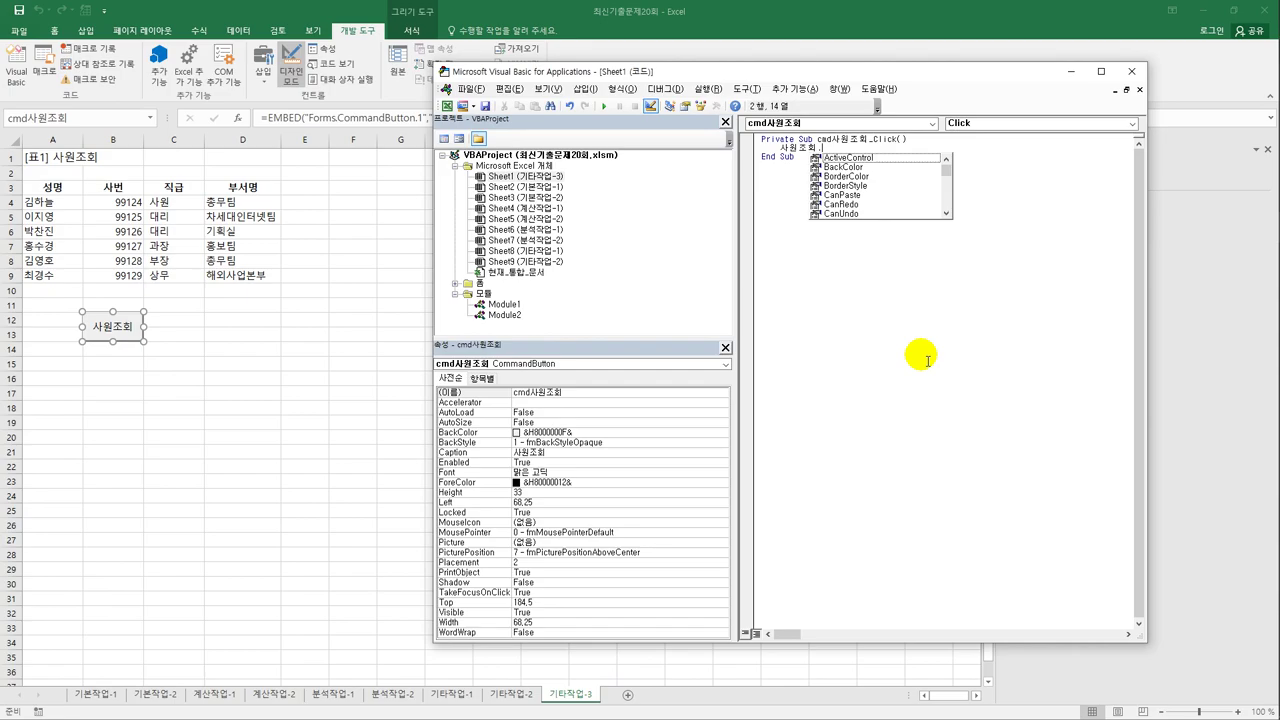
text(ㄴㅗShow)
key(Tab)
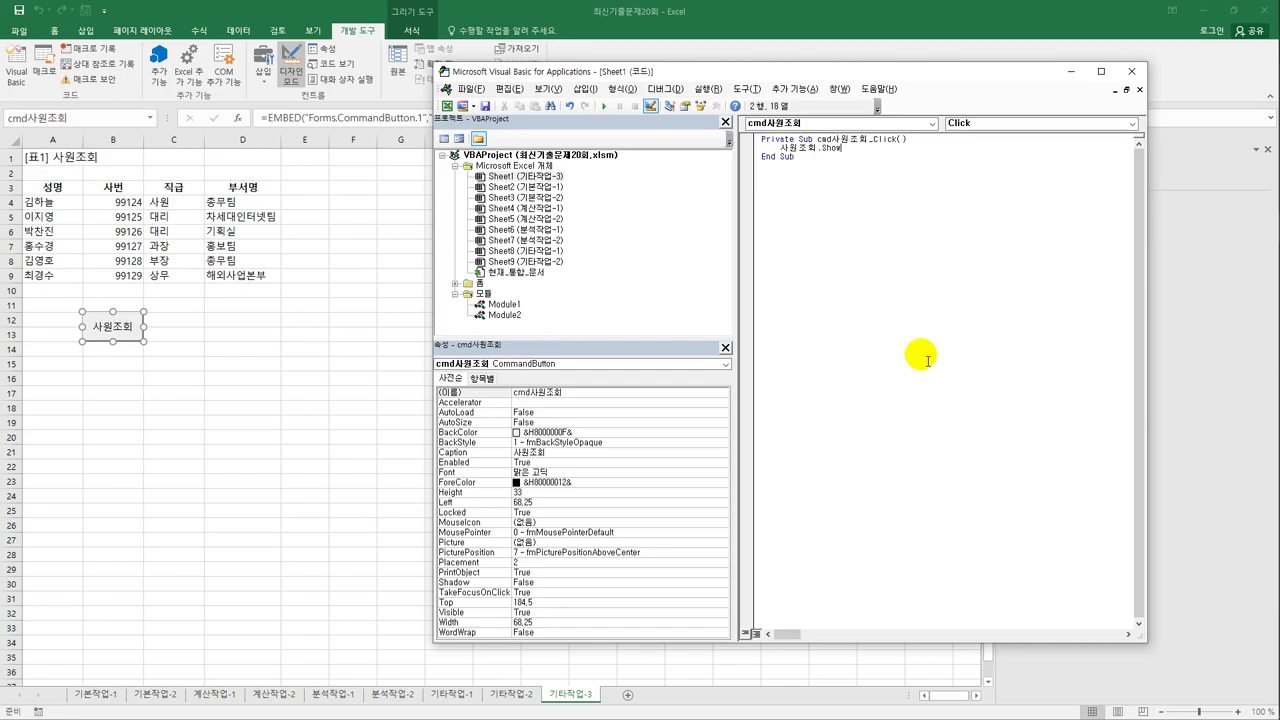
- Open the 사원조회 form's code and add a UserForm_Initialize procedure
click(456, 283)
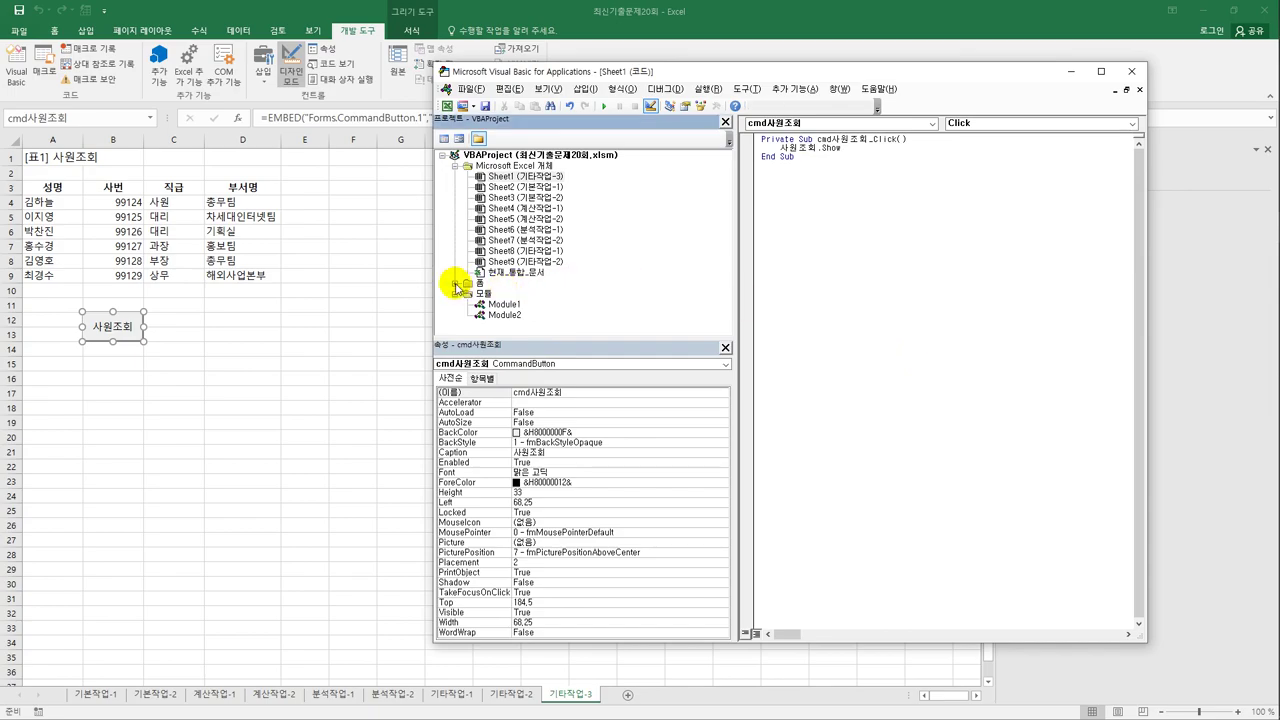
click(481, 294)
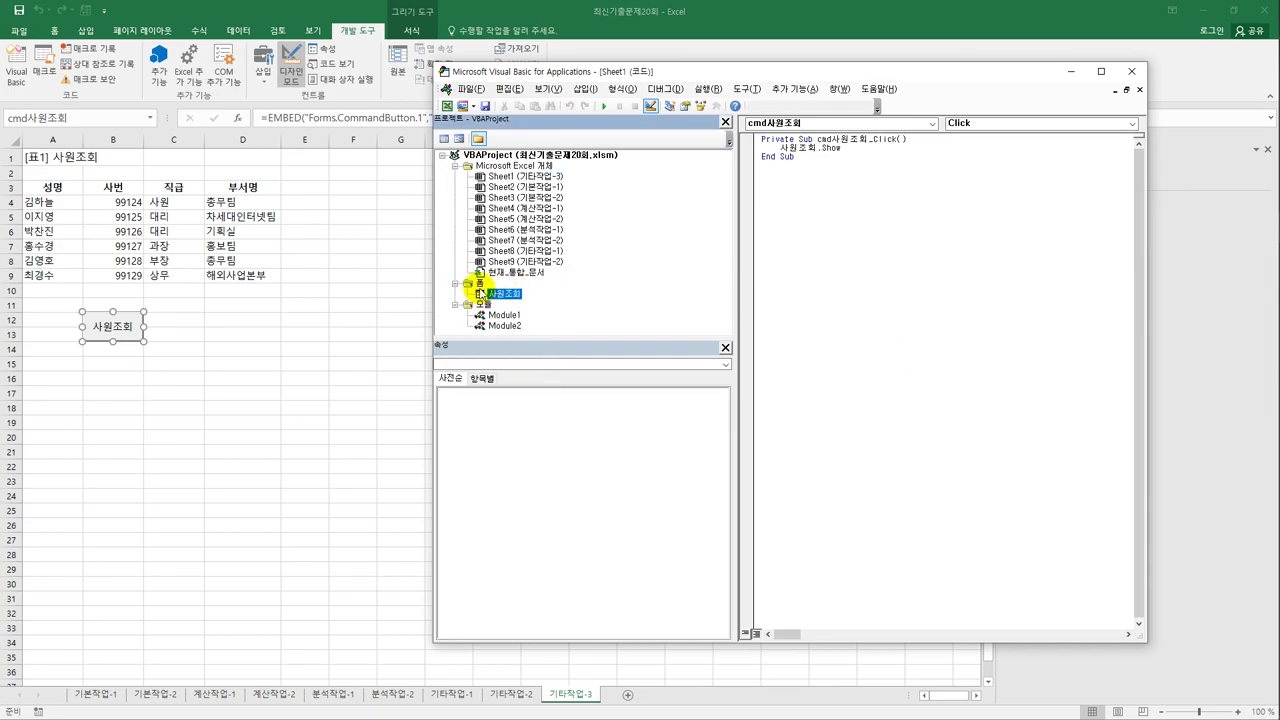
click(444, 138)
click(871, 127)
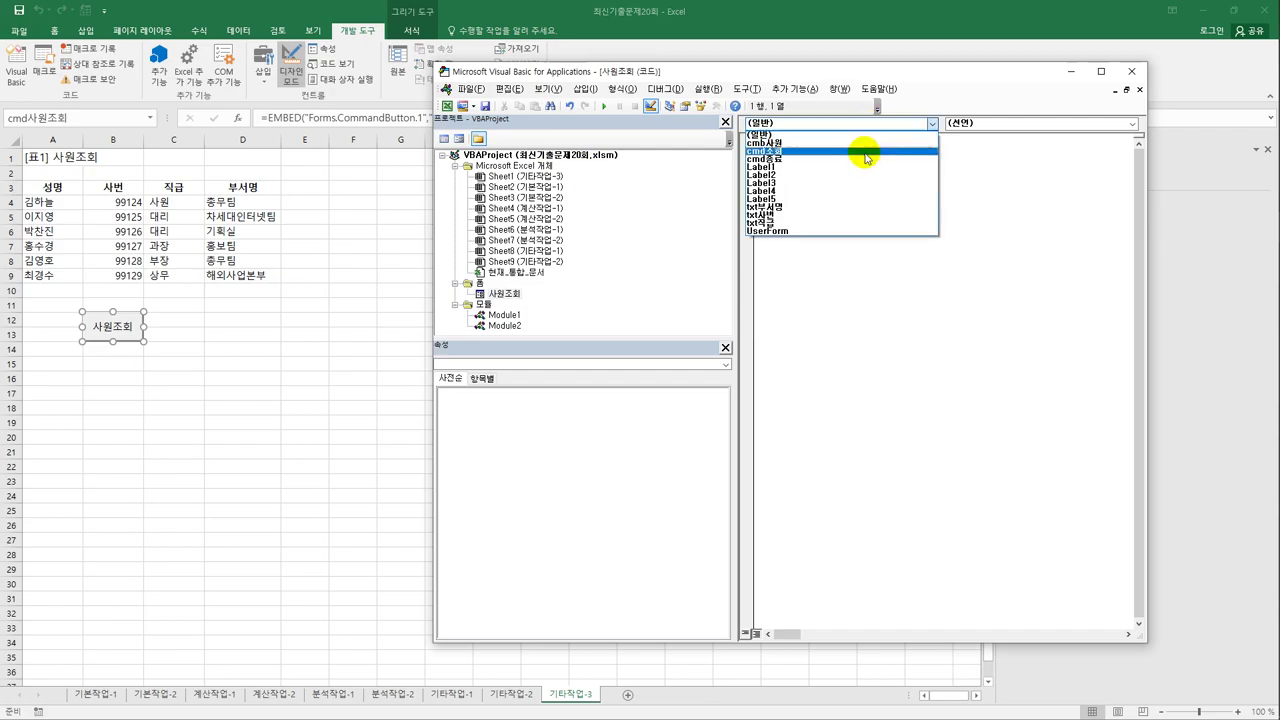
click(1000, 128)
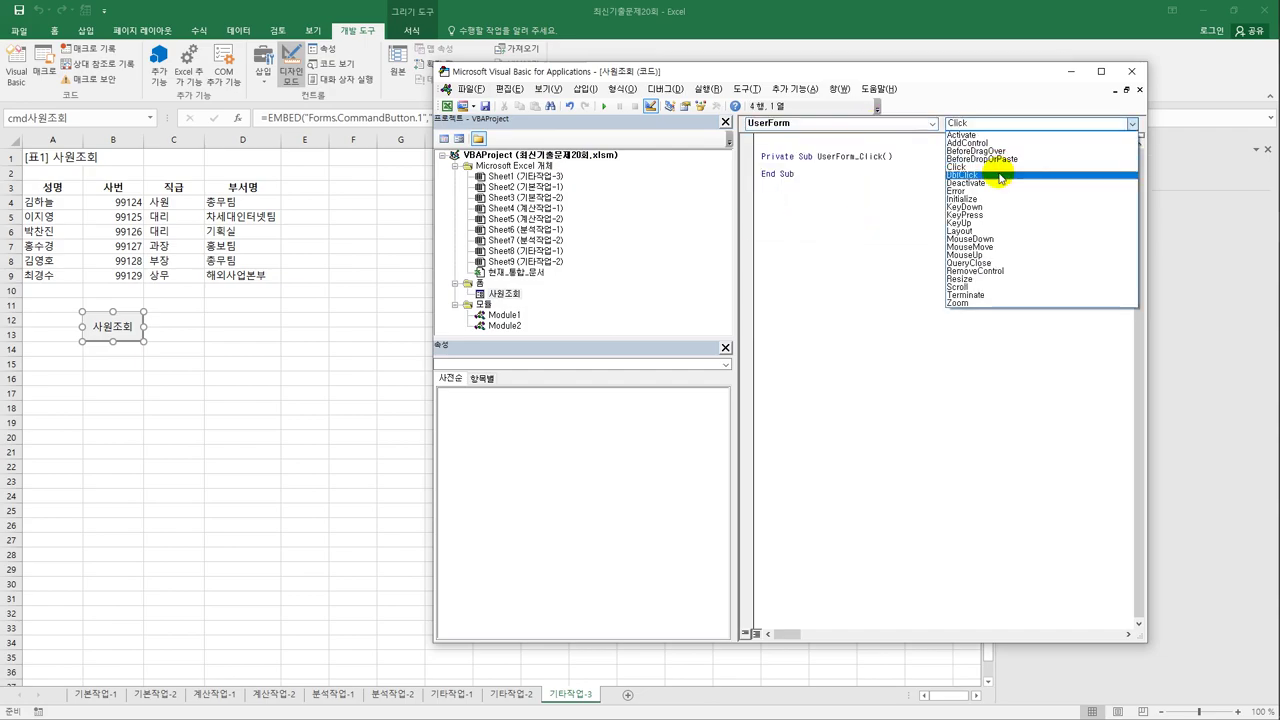
click(988, 200)
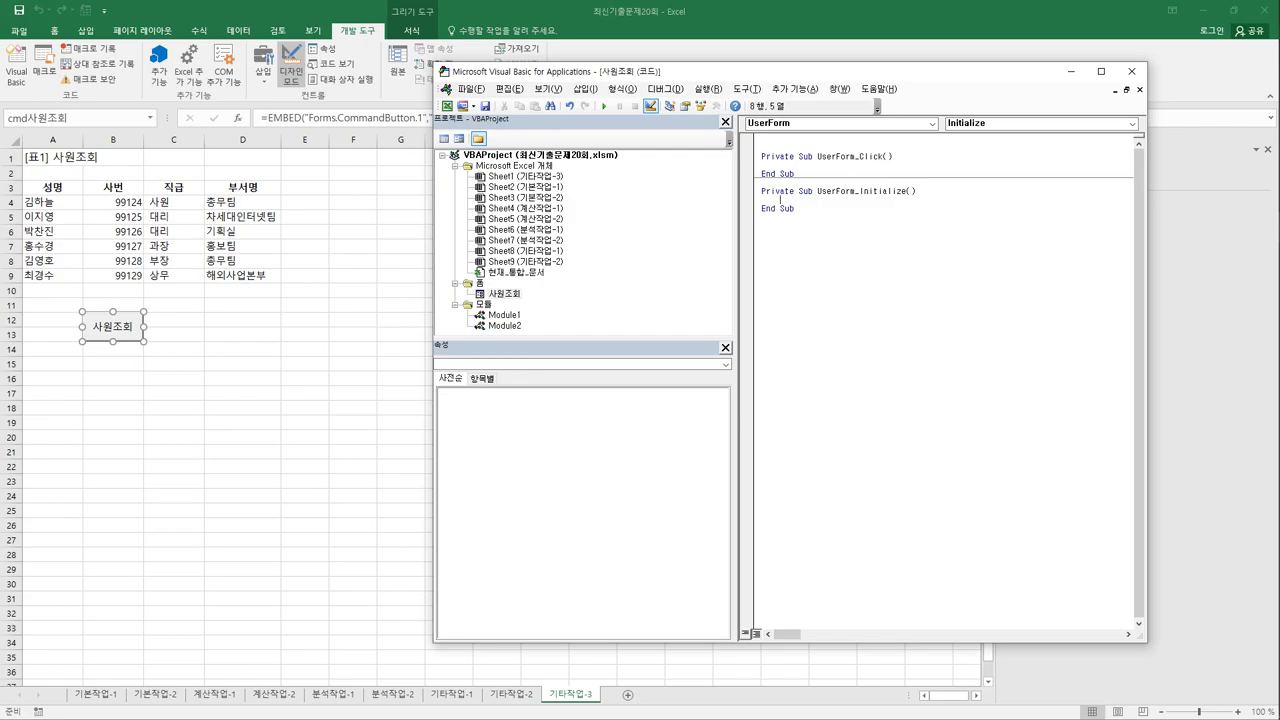
- In UserForm_Initialize, set the cmb사원 combo box's RowSource to "A4:A9"
text(cmb사원.)
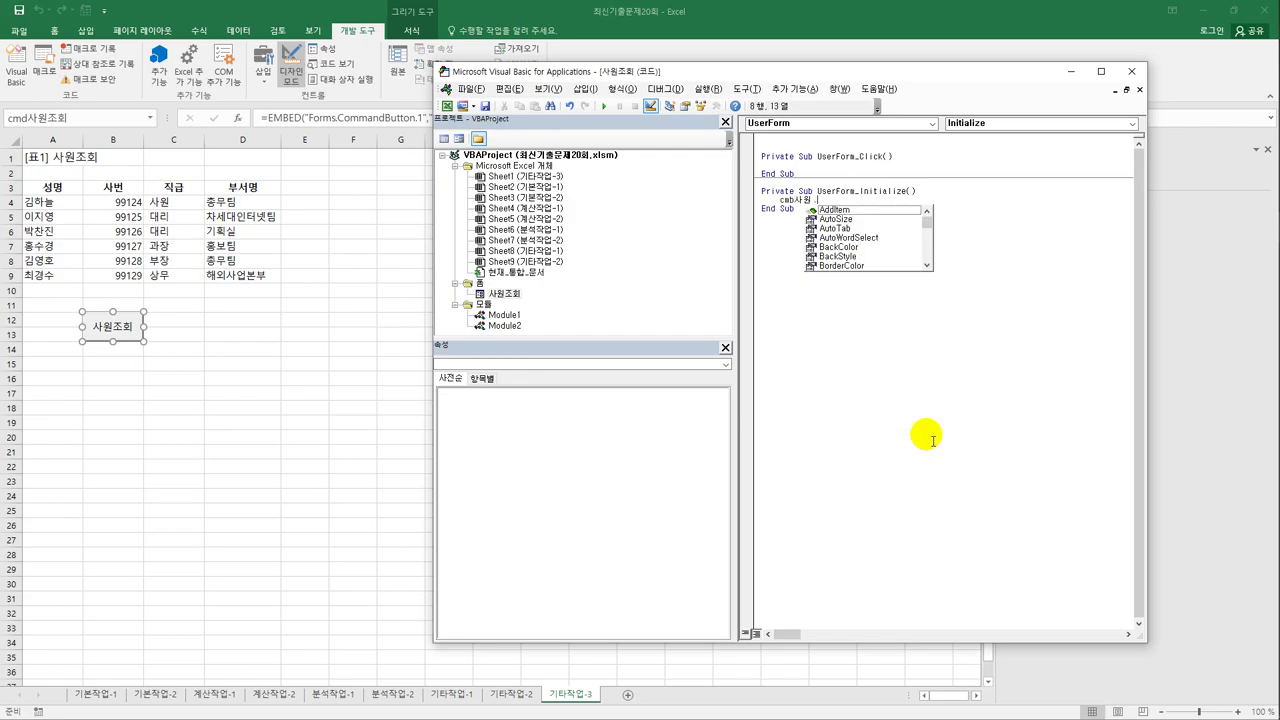
text(RowSource = ")
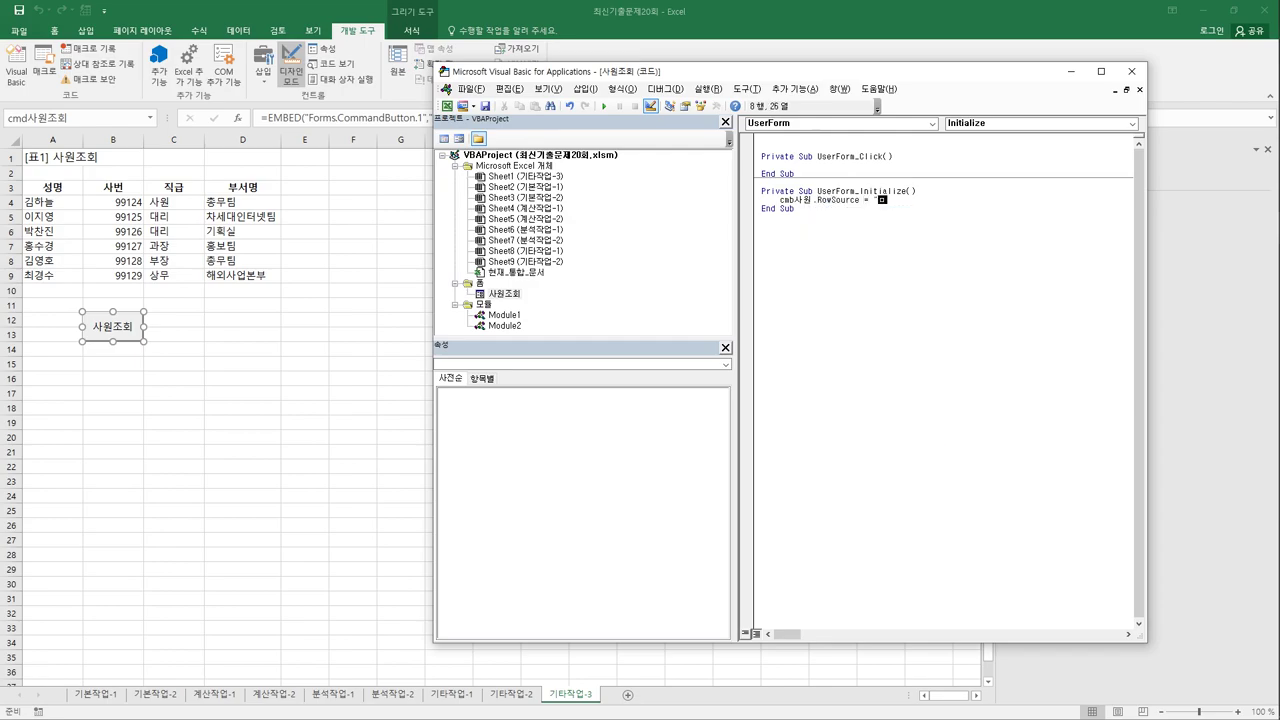
text(A4:A9)
click(794, 209)
- Add a click procedure for cmd종료 containing Unload Me
click(820, 124)
click(814, 158)
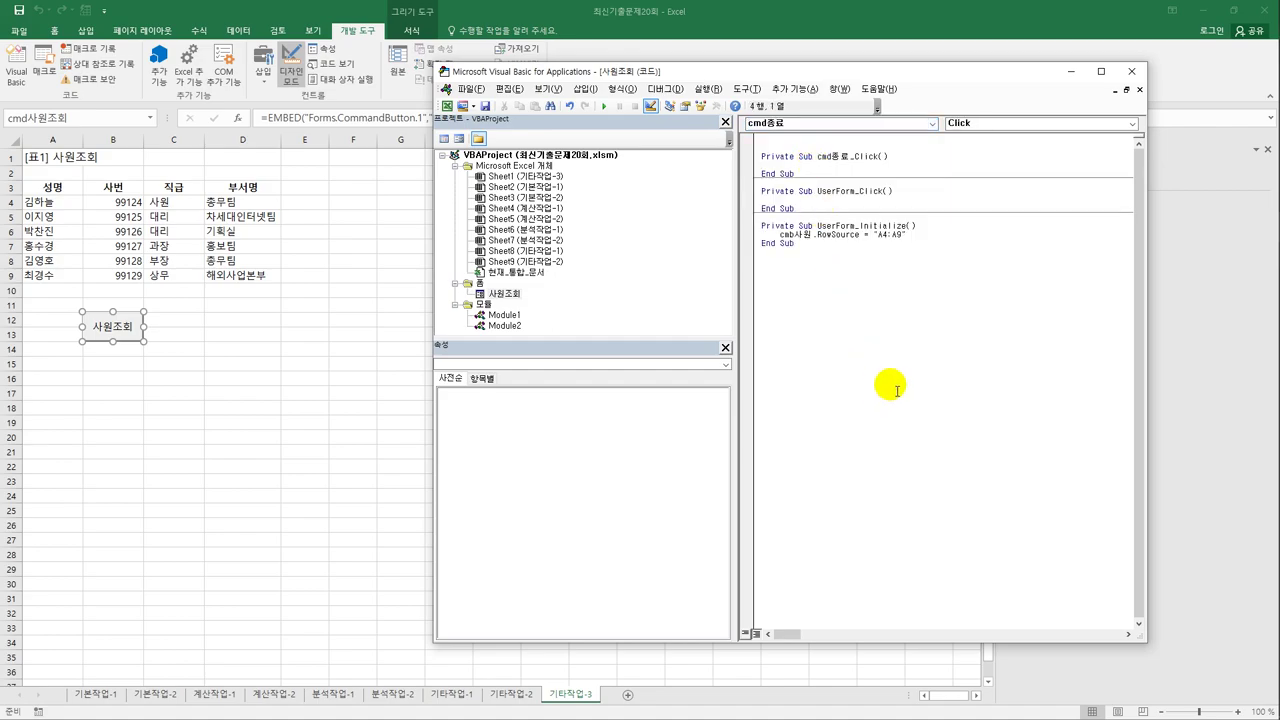
key(Tab)
text(unload me)
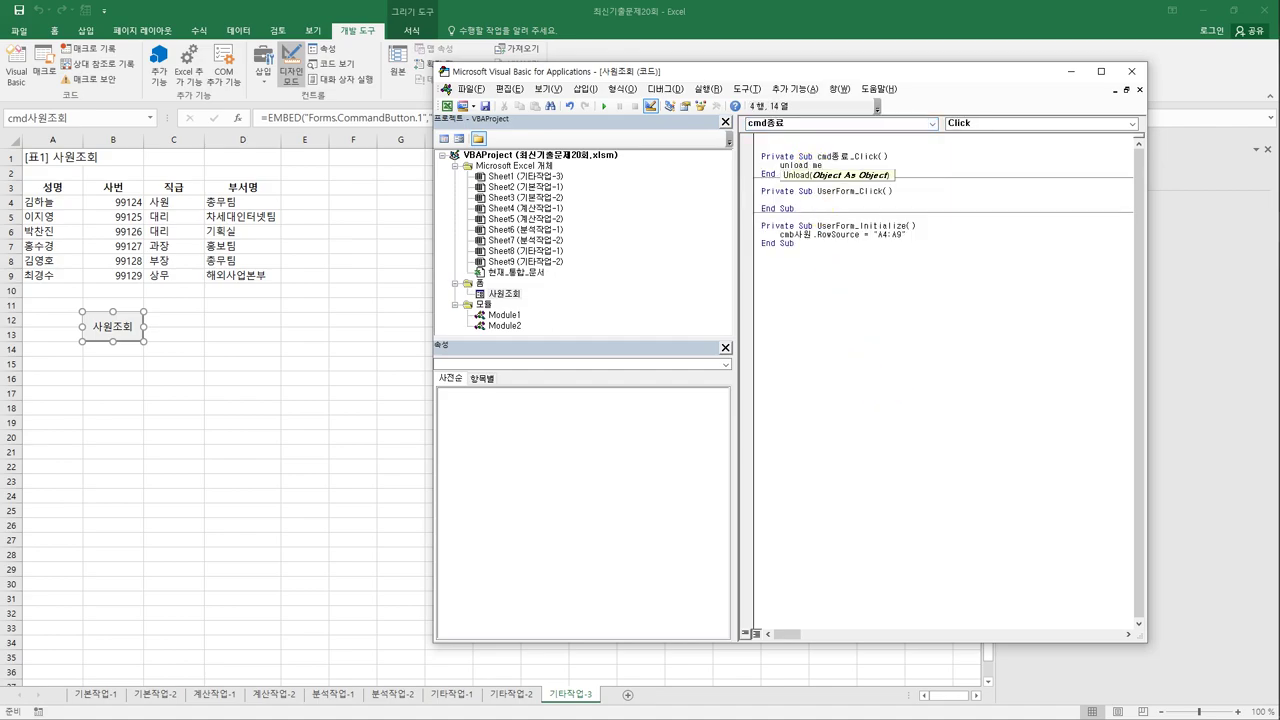
key(Down)
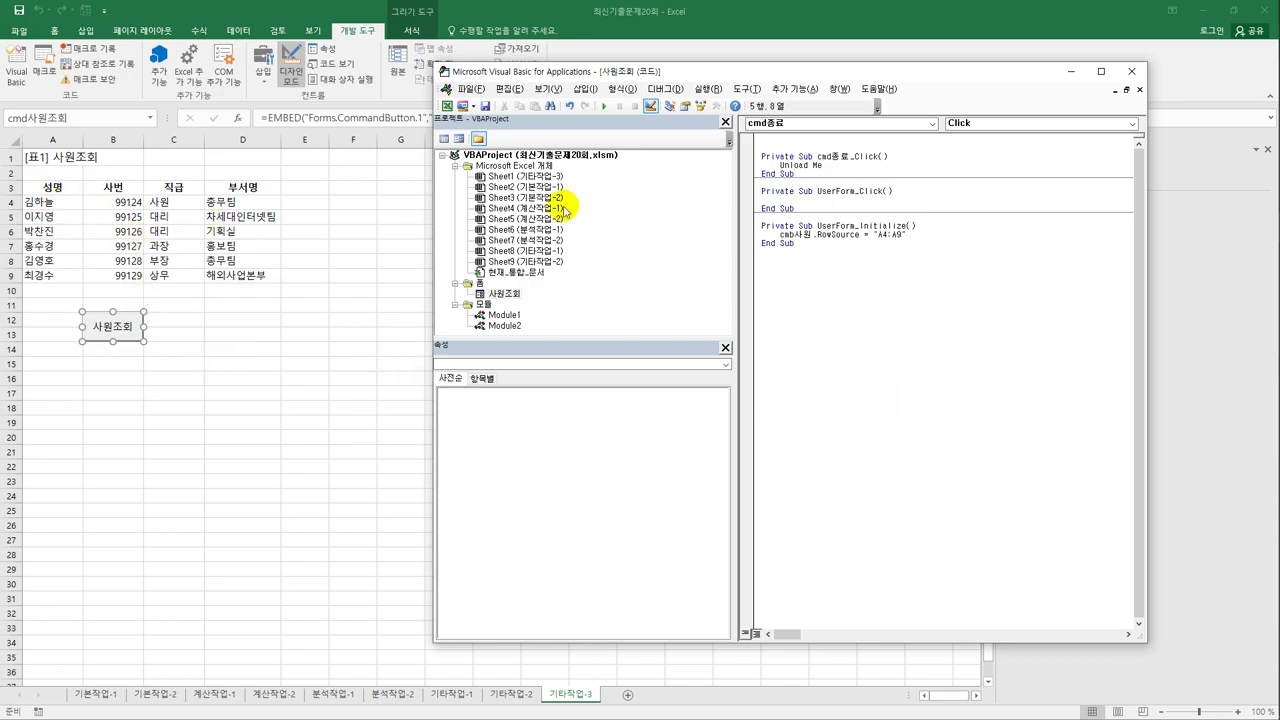
- Return to the worksheet, leave design mode, and run the 사원조회 button to check the form's 사원이름 list, then close the form
click(1131, 72)
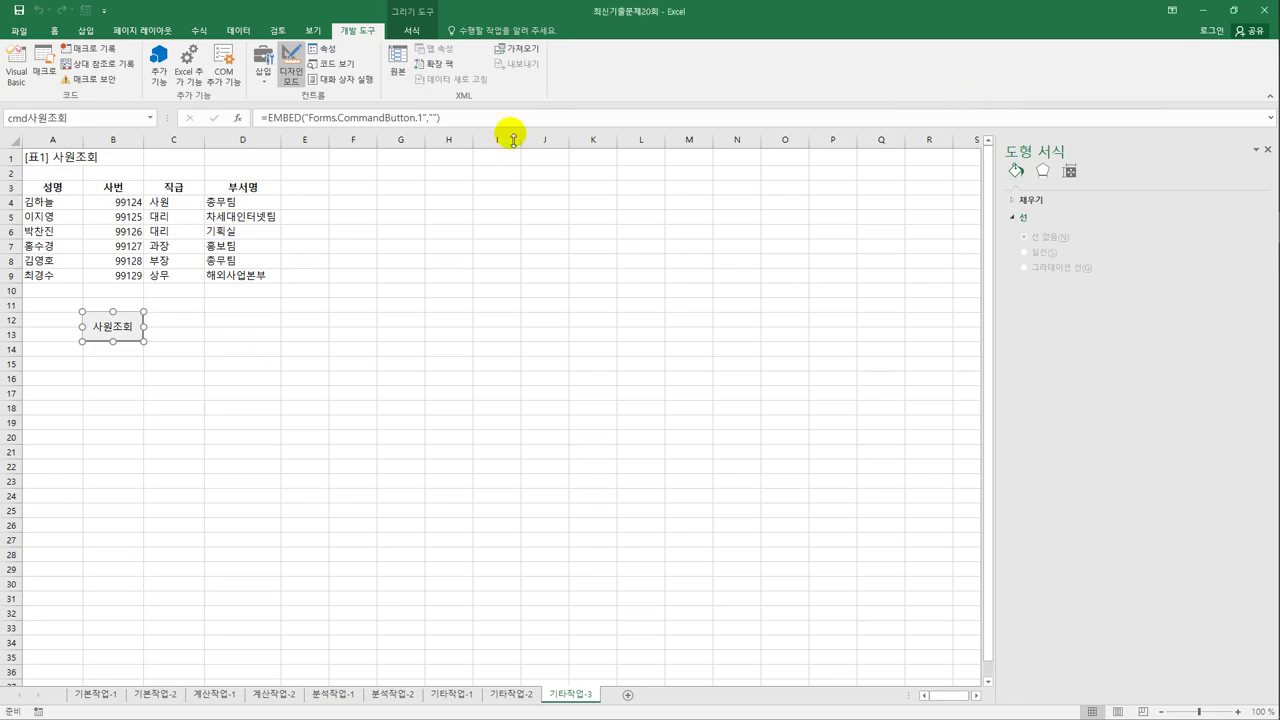
click(289, 63)
click(109, 325)
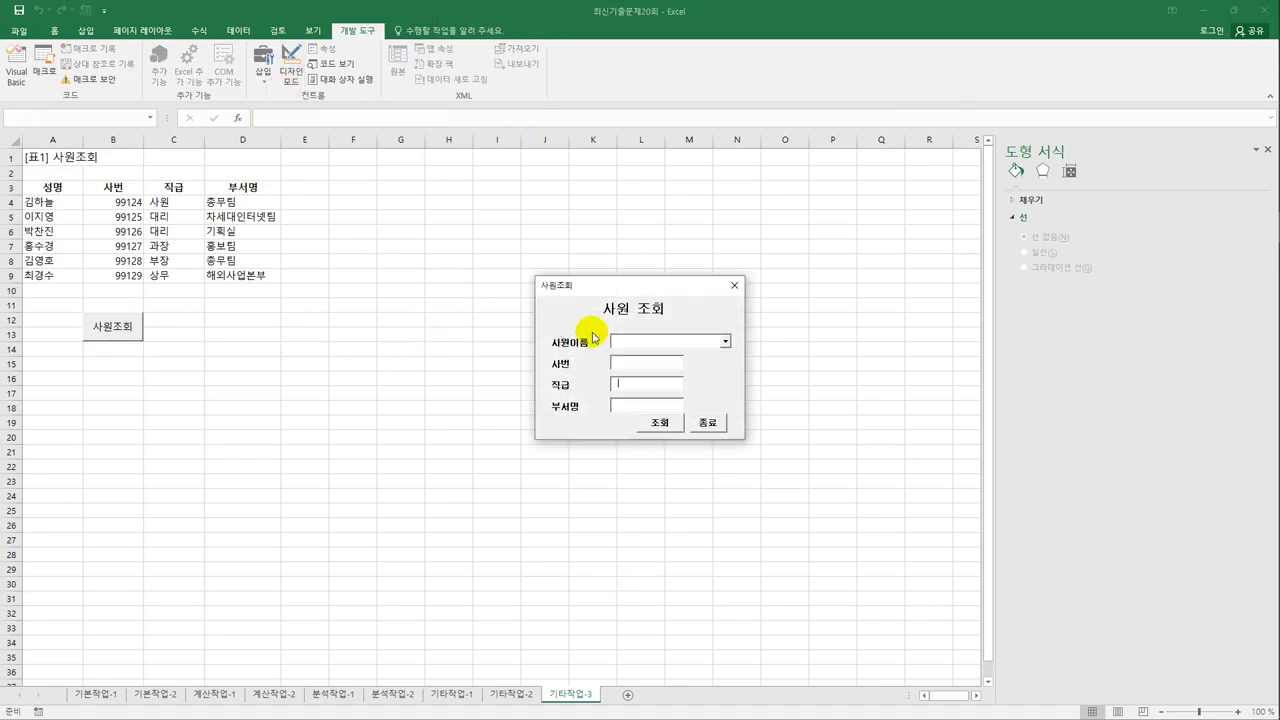
click(725, 341)
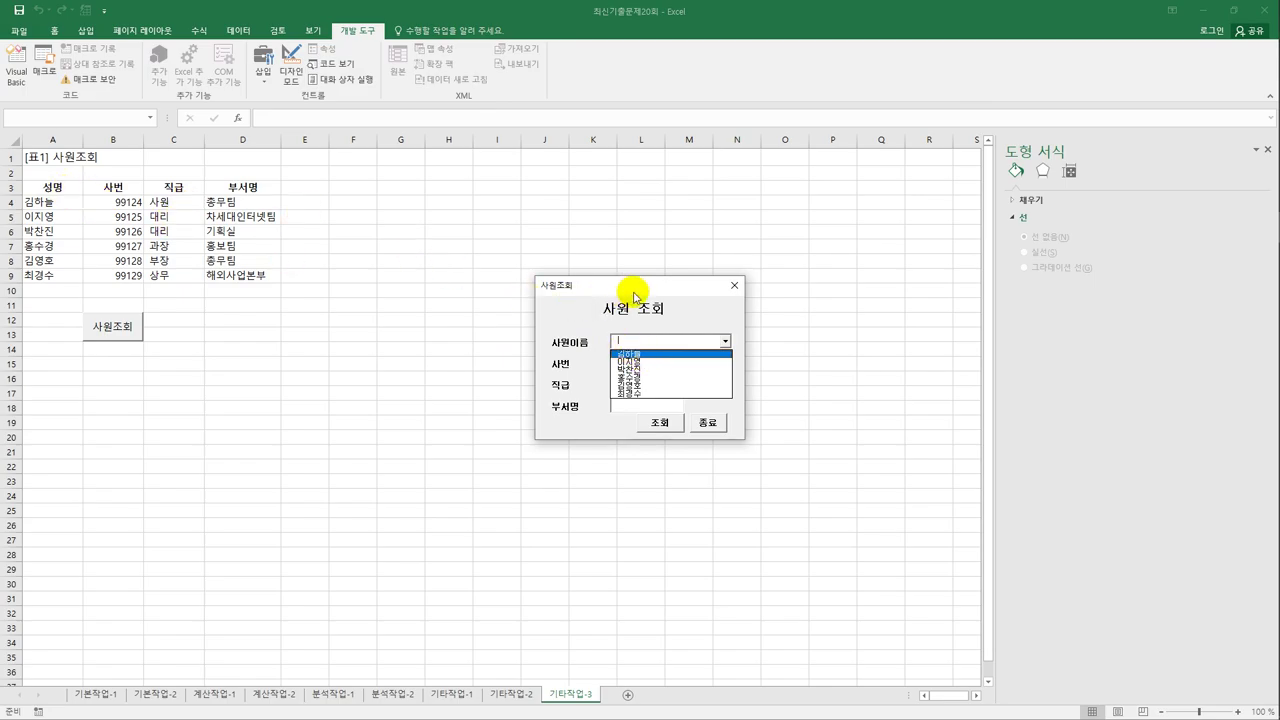
click(737, 285)
click(736, 282)
click(603, 217)
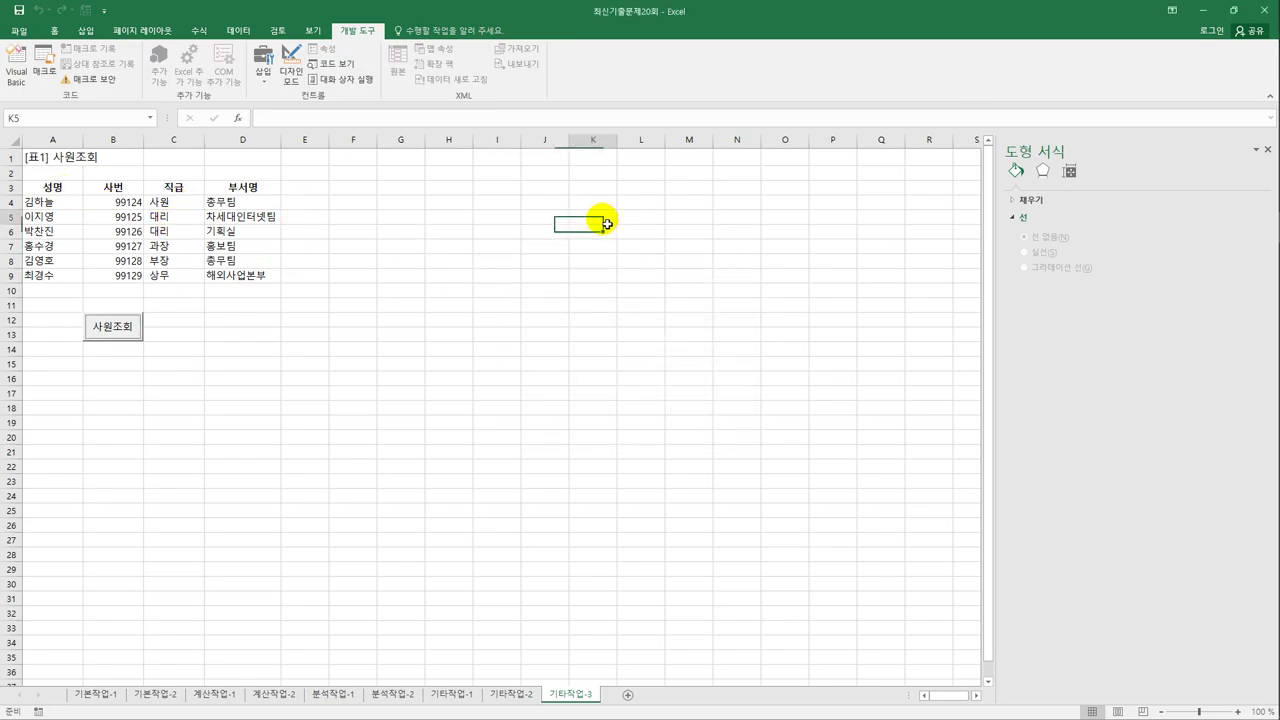
- Add a click procedure for cmd조회 in the form's code with the line iRow = cmb사원.ListIndex + 4
click(18, 68)
click(800, 123)
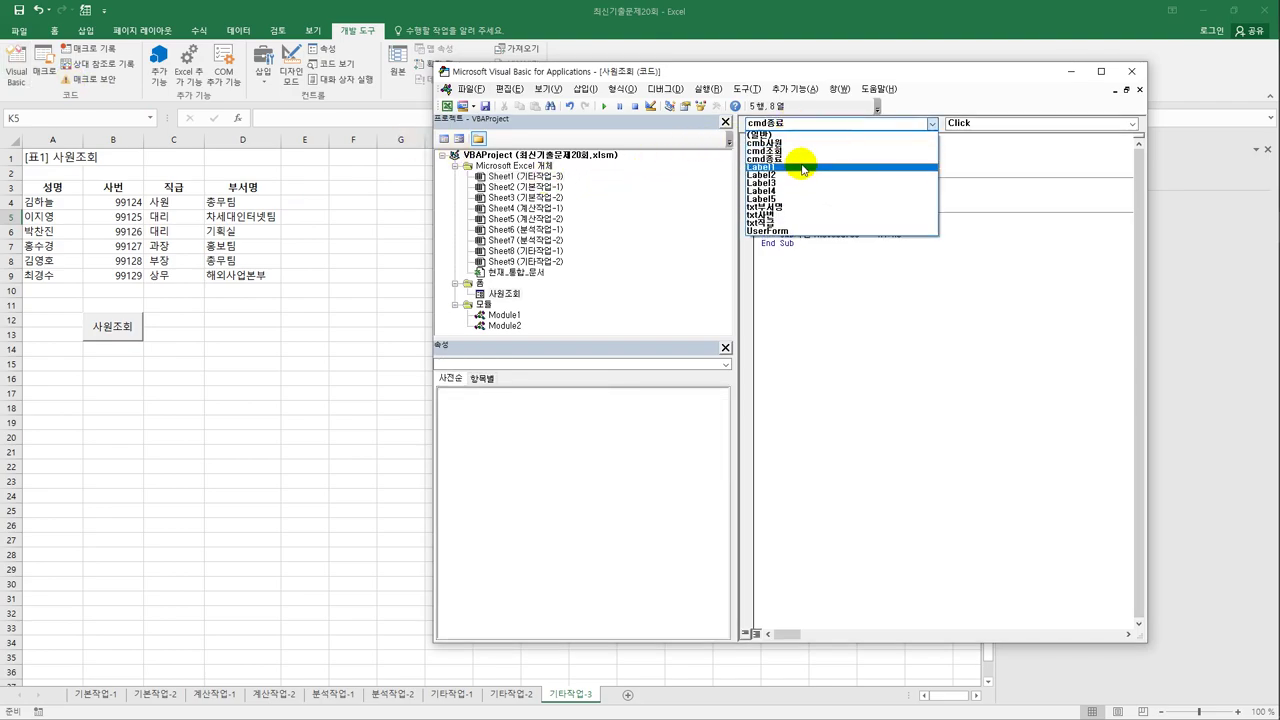
click(805, 152)
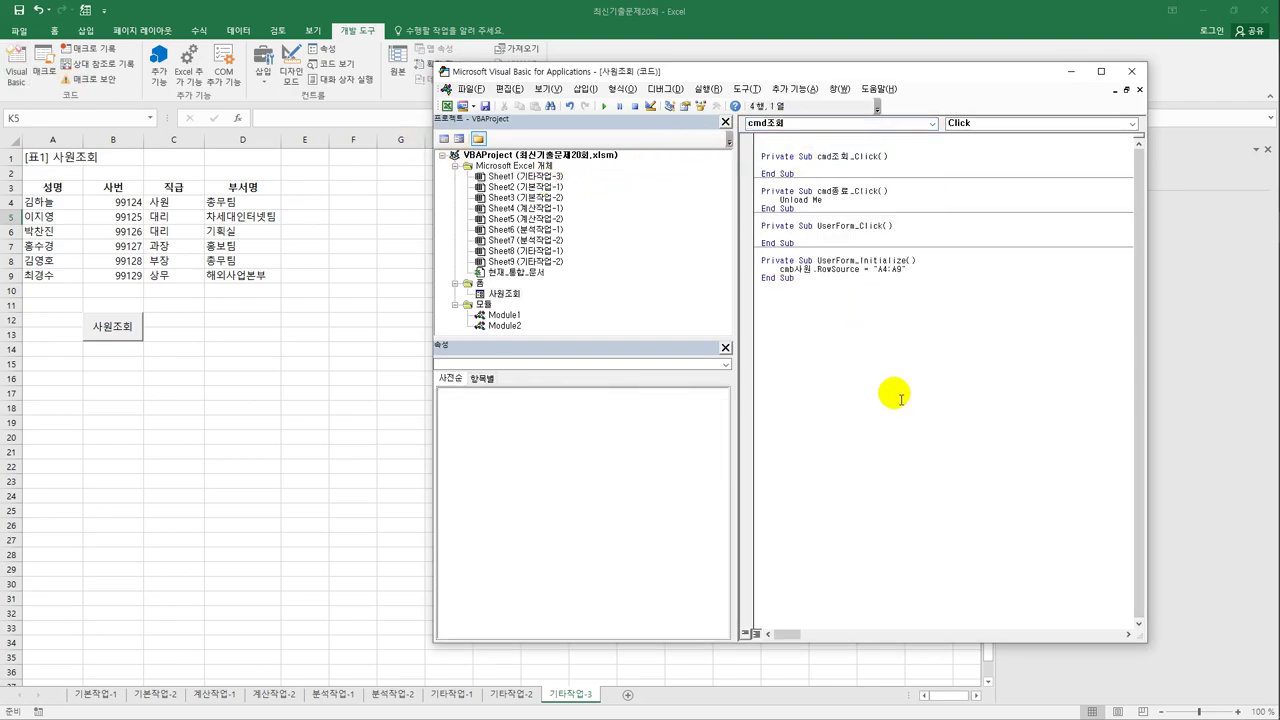
key(Tab)
text(iRo)
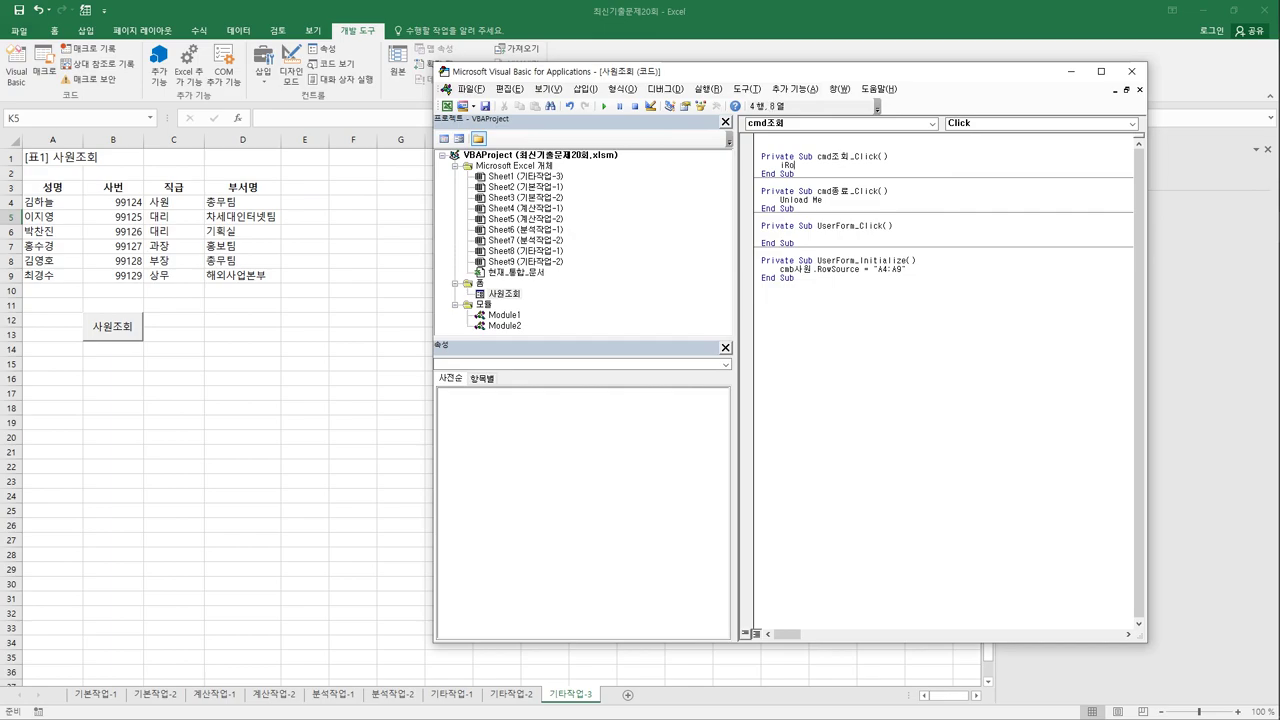
text(w = cmb사원.li)
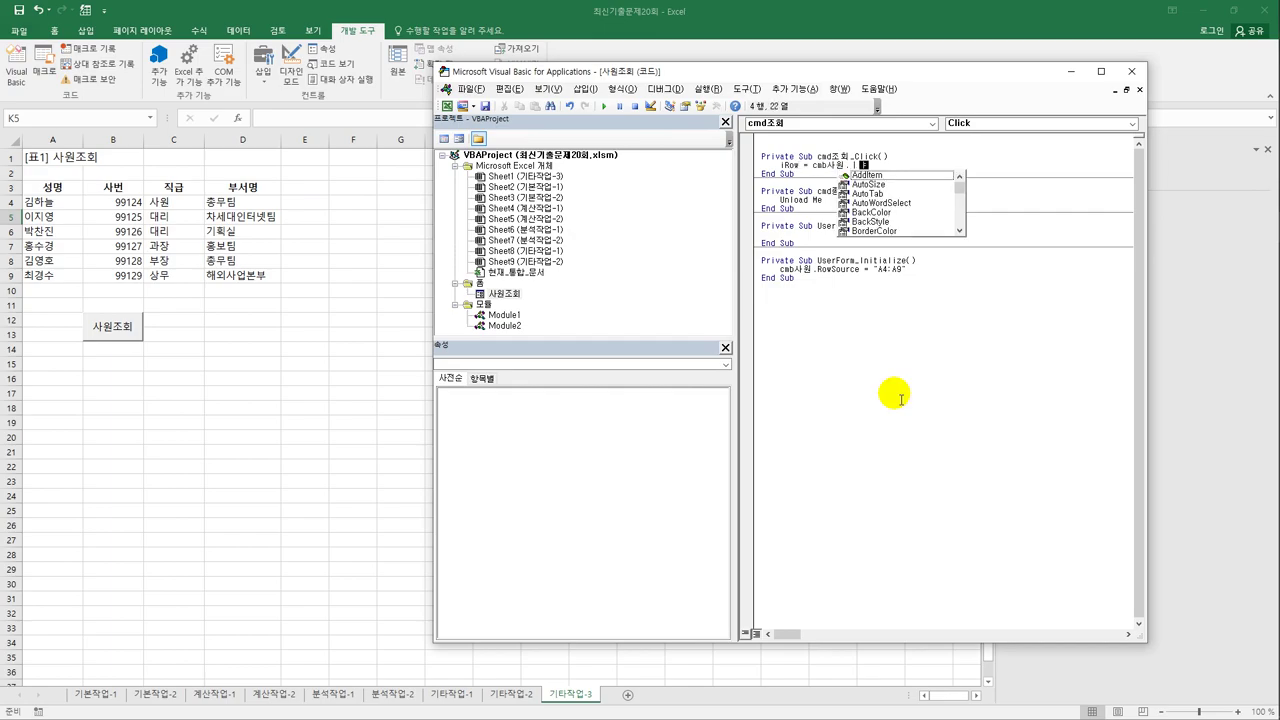
key(Hangul)
text(li)
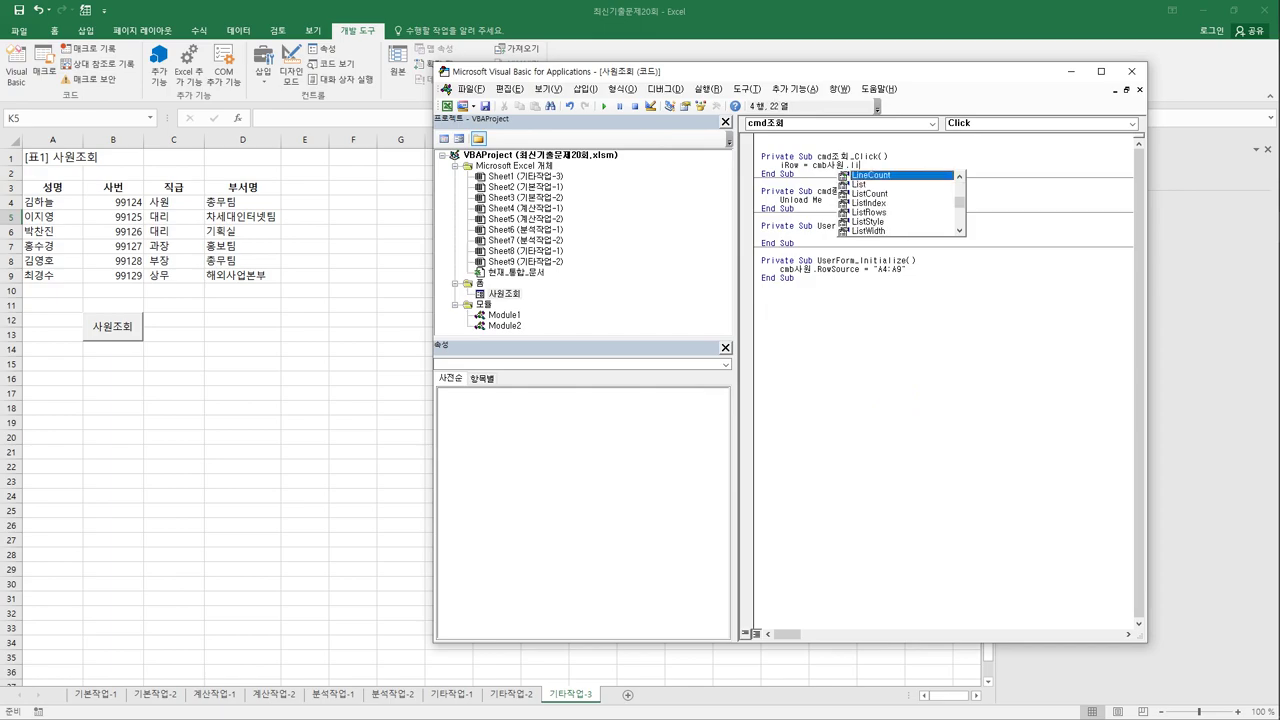
text(stin + 4)
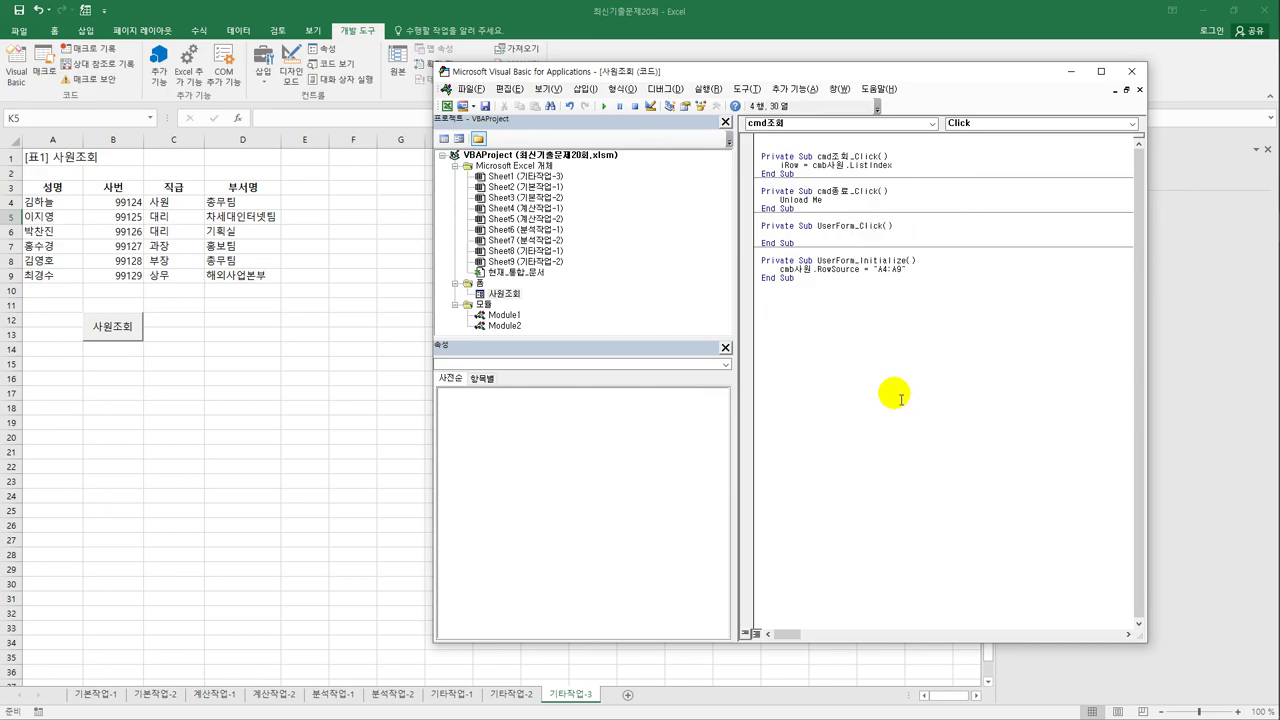
key(Return)
key(Return)
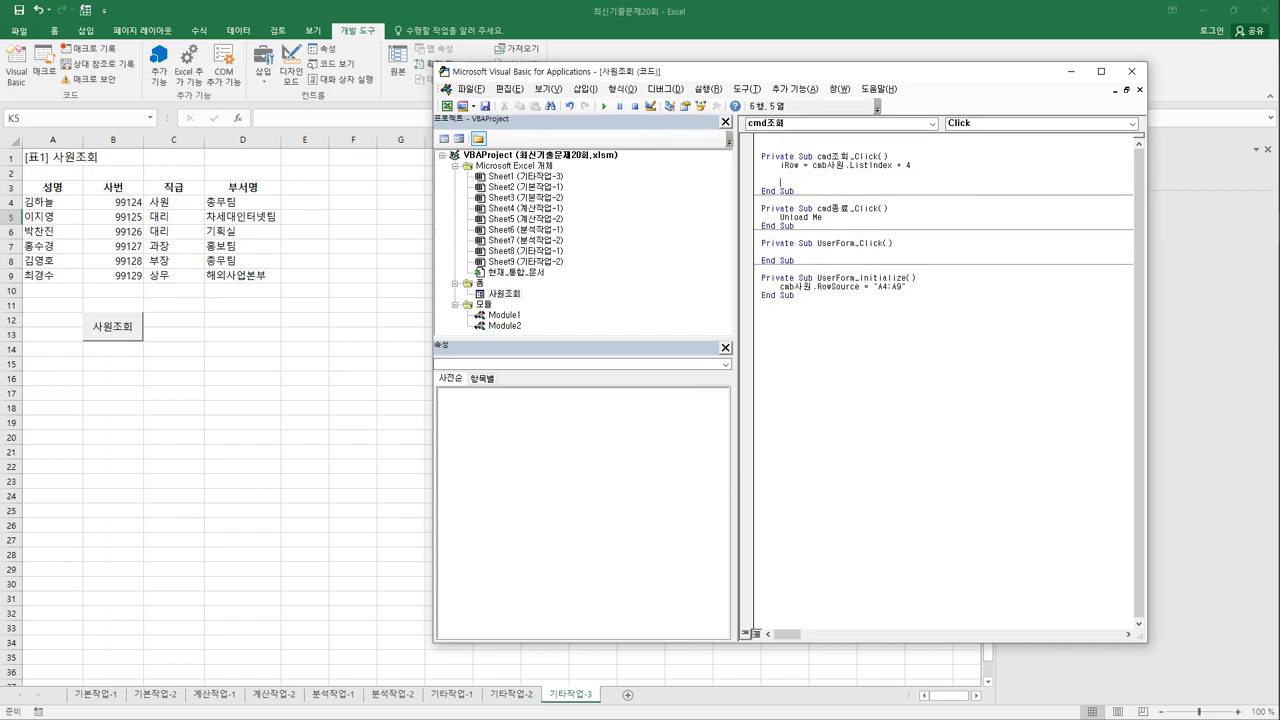
- Write txt사번 = Cells(iRow, 2) below the iRow line and duplicate that assignment twice
text(txt사번 = cells(iR)
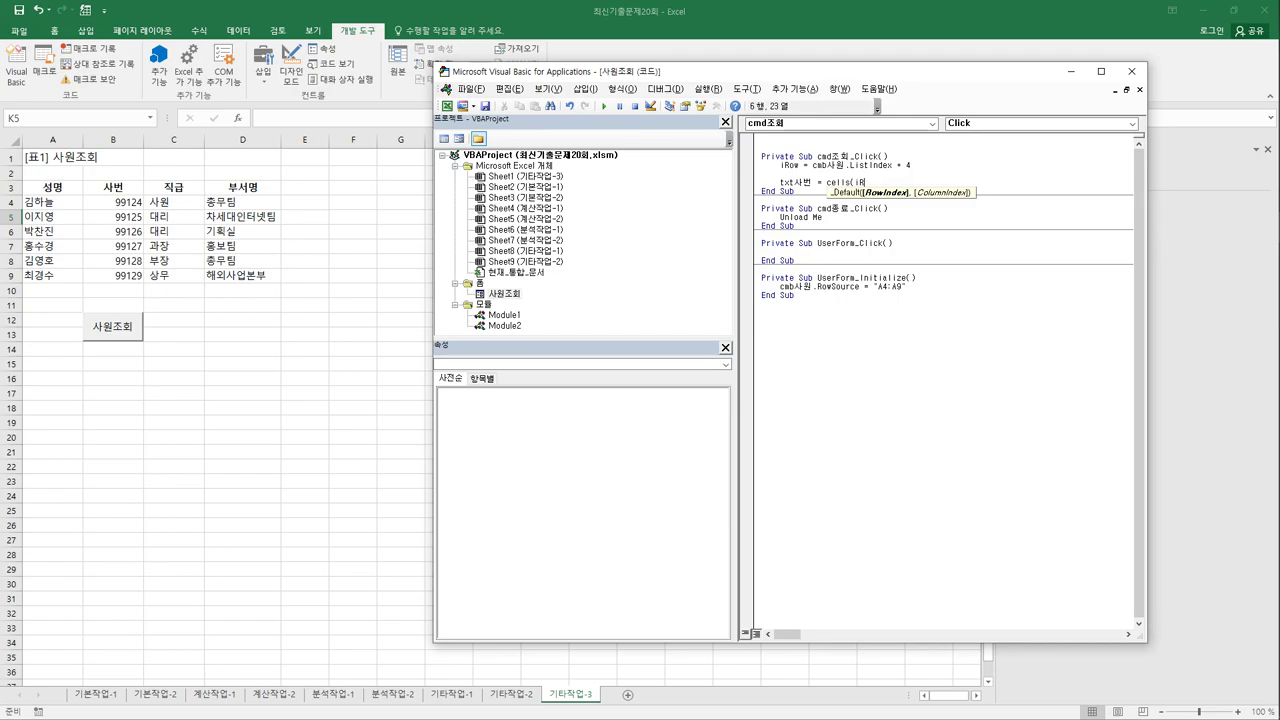
text(ow, 2))
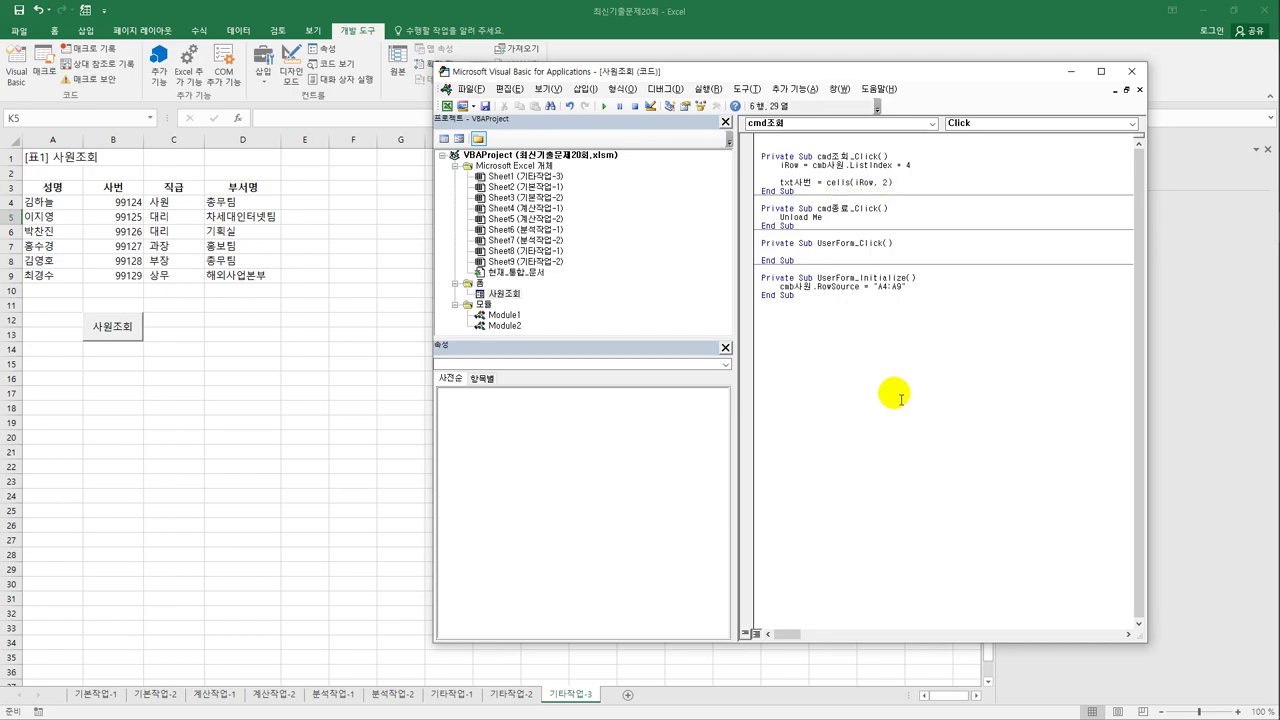
key(shift+Home)
key(ctrl+c)
key(End)
key(Return)
key(ctrl+v)
key(Return)
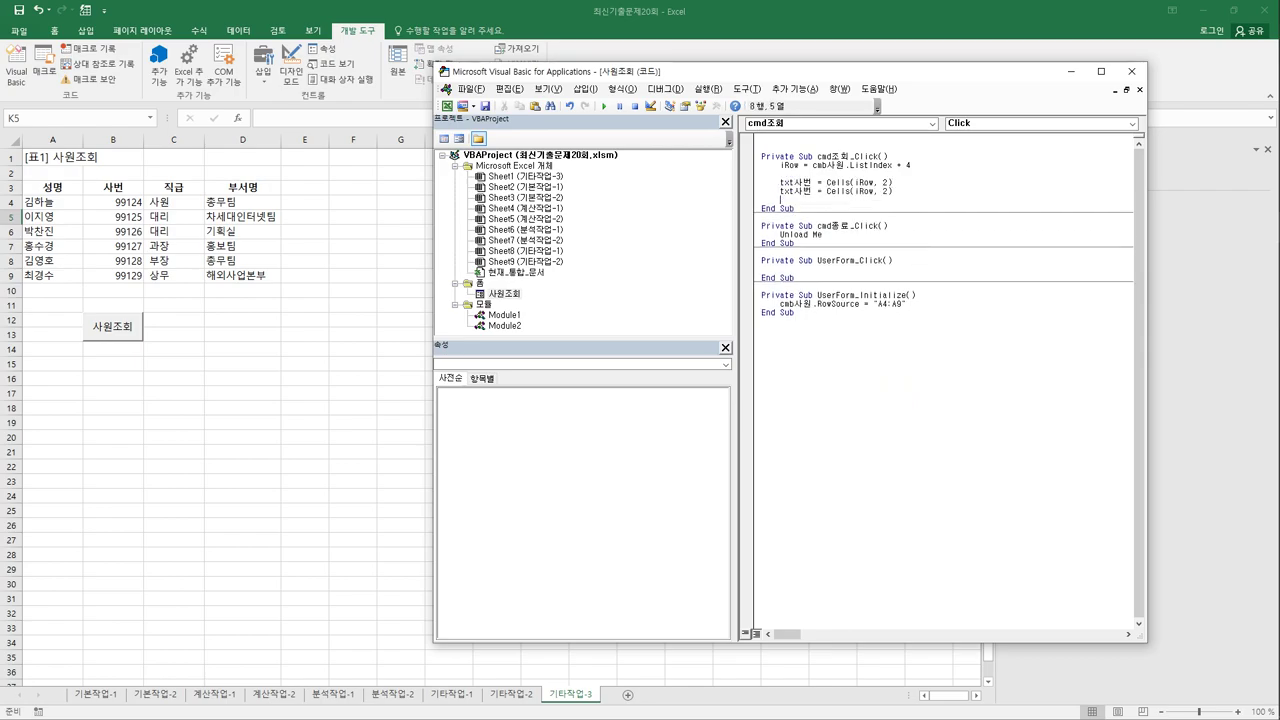
key(ctrl+v)
key(Return)
key(Up)
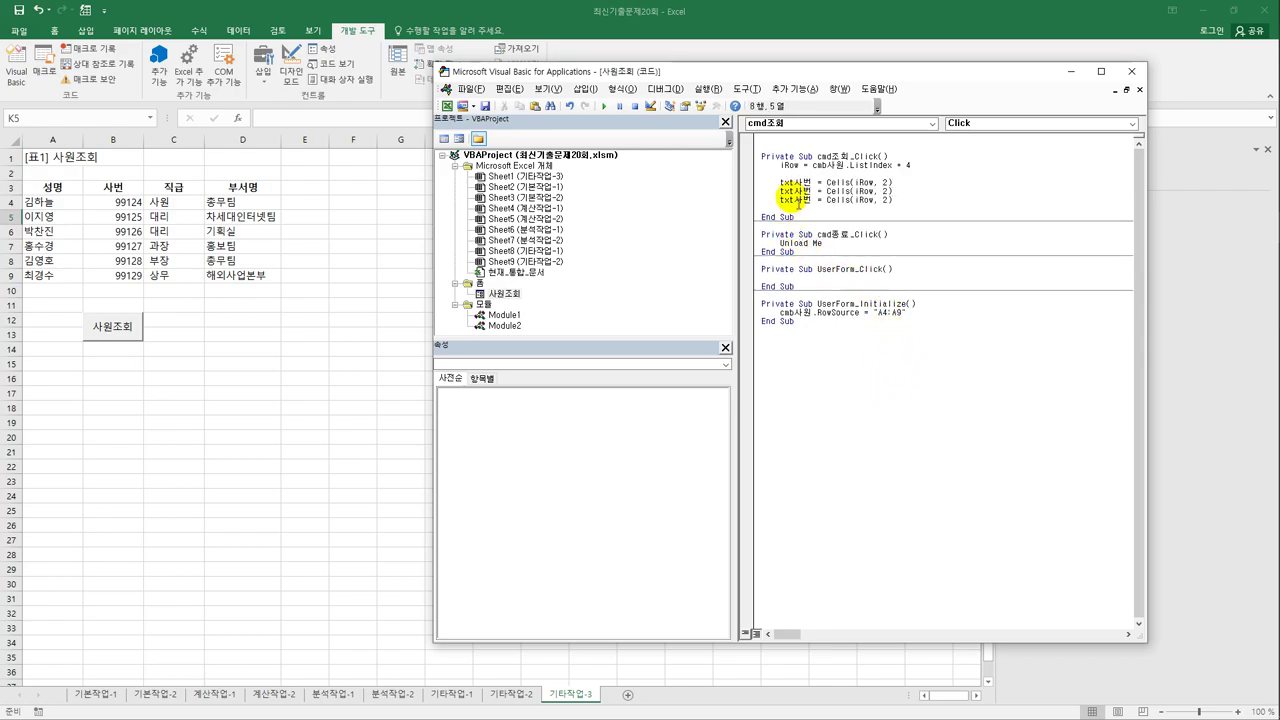
- Rename the control in the second assignment to txt직급 and in the third to txt부서명
drag(795, 191, 813, 191)
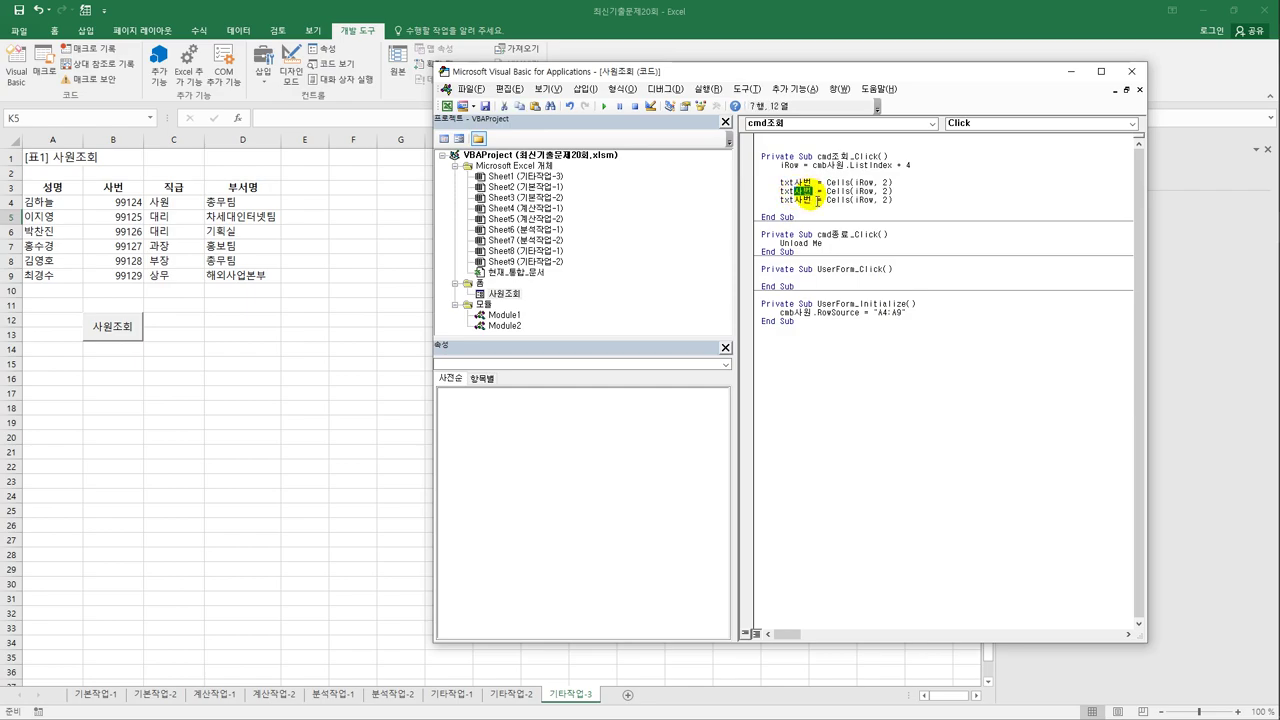
key(Delete)
text(직급)
drag(795, 200, 813, 200)
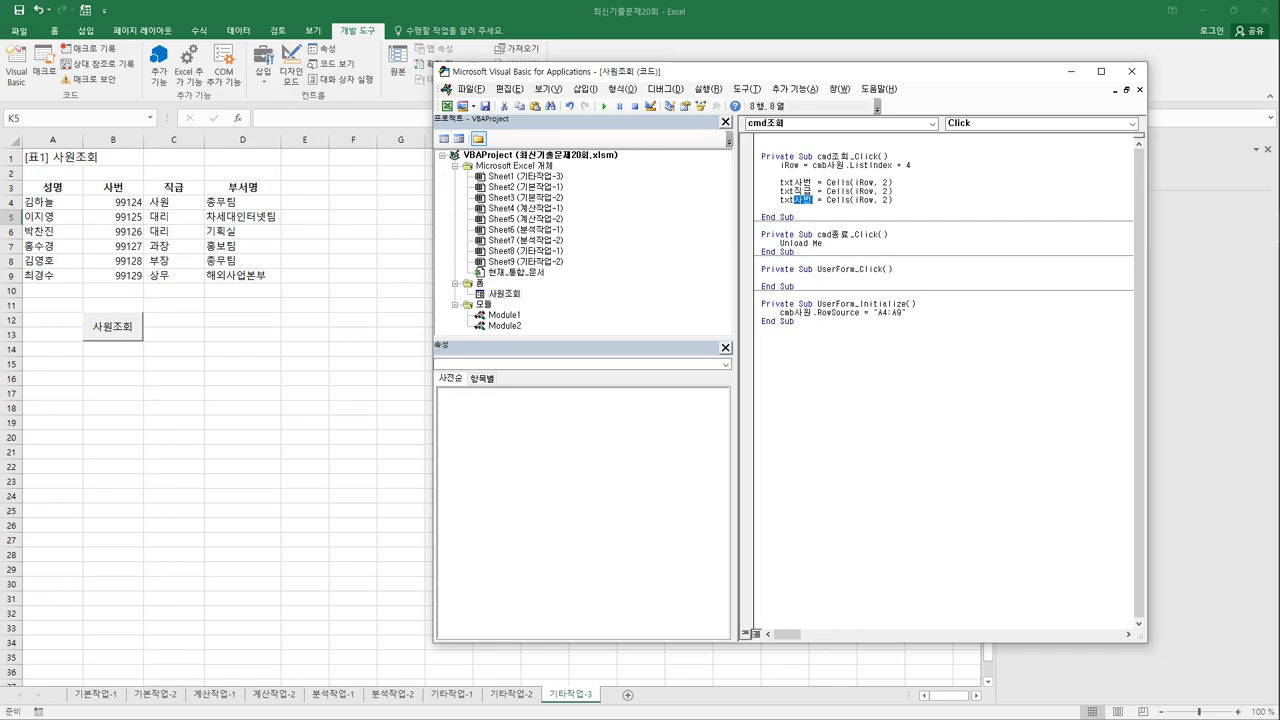
text(부서명)
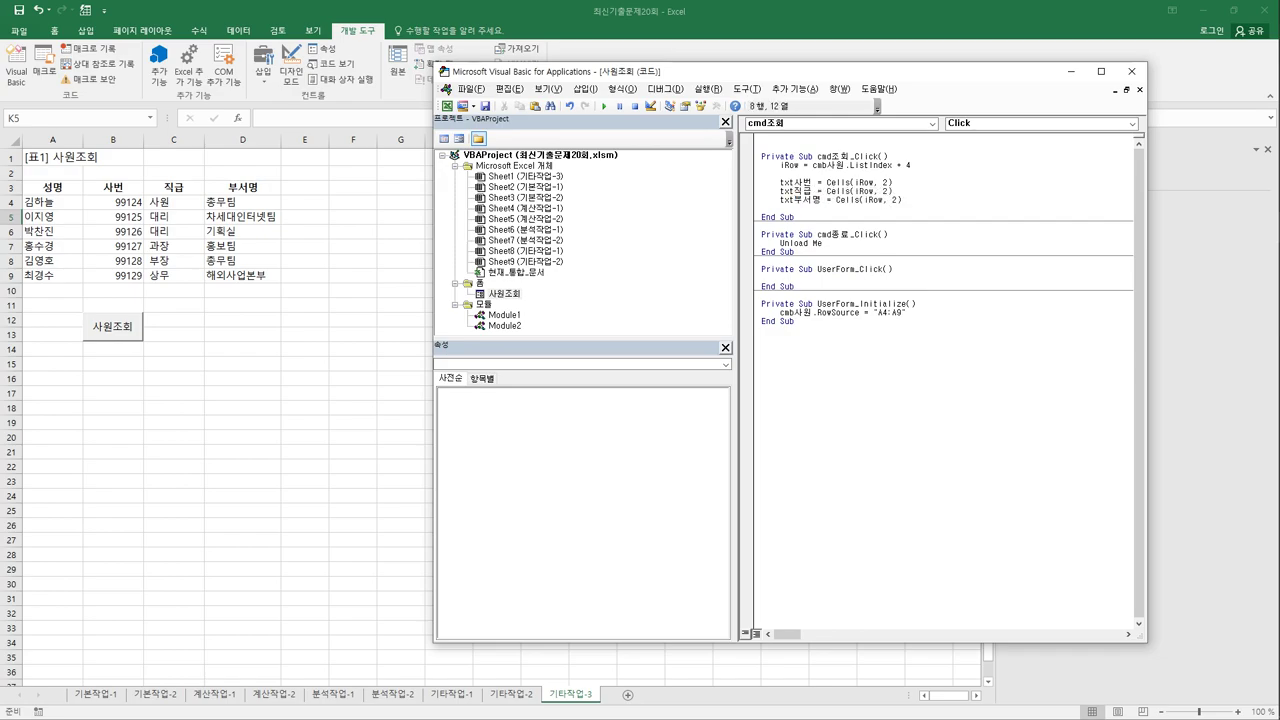
- Set the Cells column number to 3 for txt직급 and 4 for txt부서명
double_click(886, 191)
text(3)
click(902, 209)
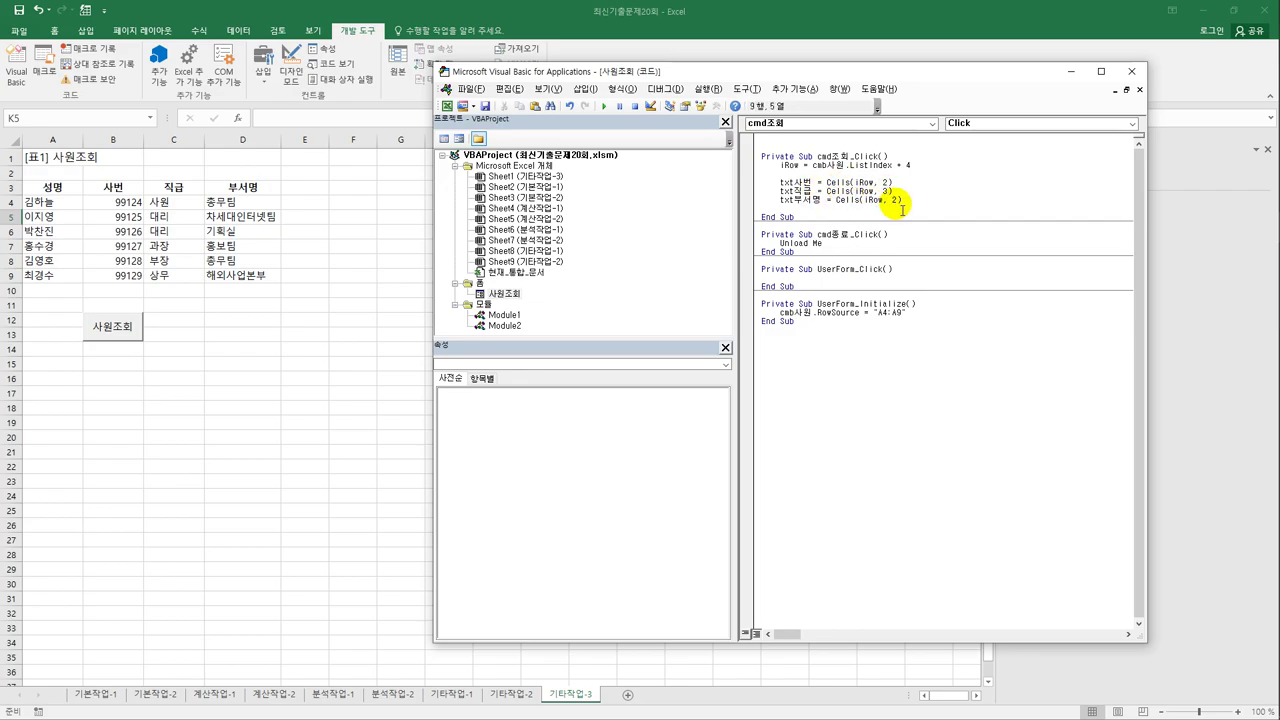
double_click(895, 199)
text(4)
- Add the line If cmb사원 = "" Then between the iRow line and the three text box assignments
click(812, 175)
key(Return)
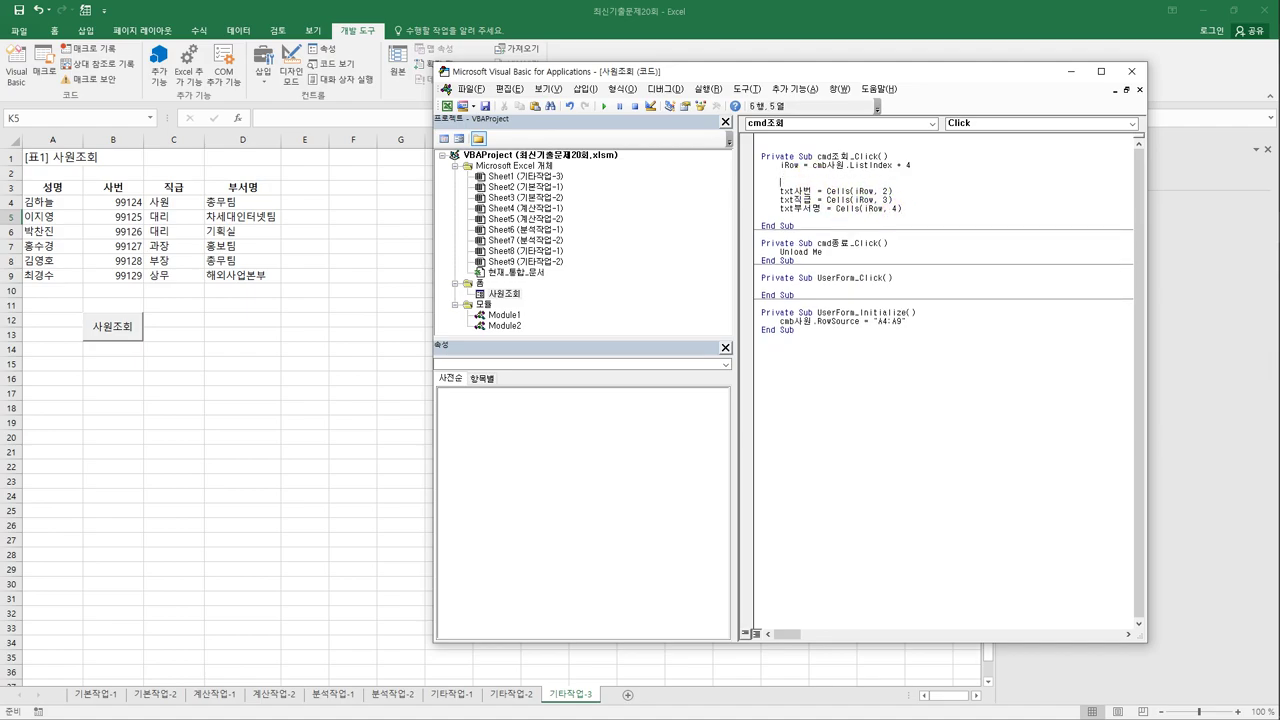
text(if cmb사)
text(원 )
text(="")
text( 소)
key(BackSpace)
text(then)
key(Return)
key(Return)
- Copy the three text box assignments and paste them directly under the If line, keeping the originals below
key(shift+Down)
key(shift+Down)
key(shift+End)
click(781, 190)
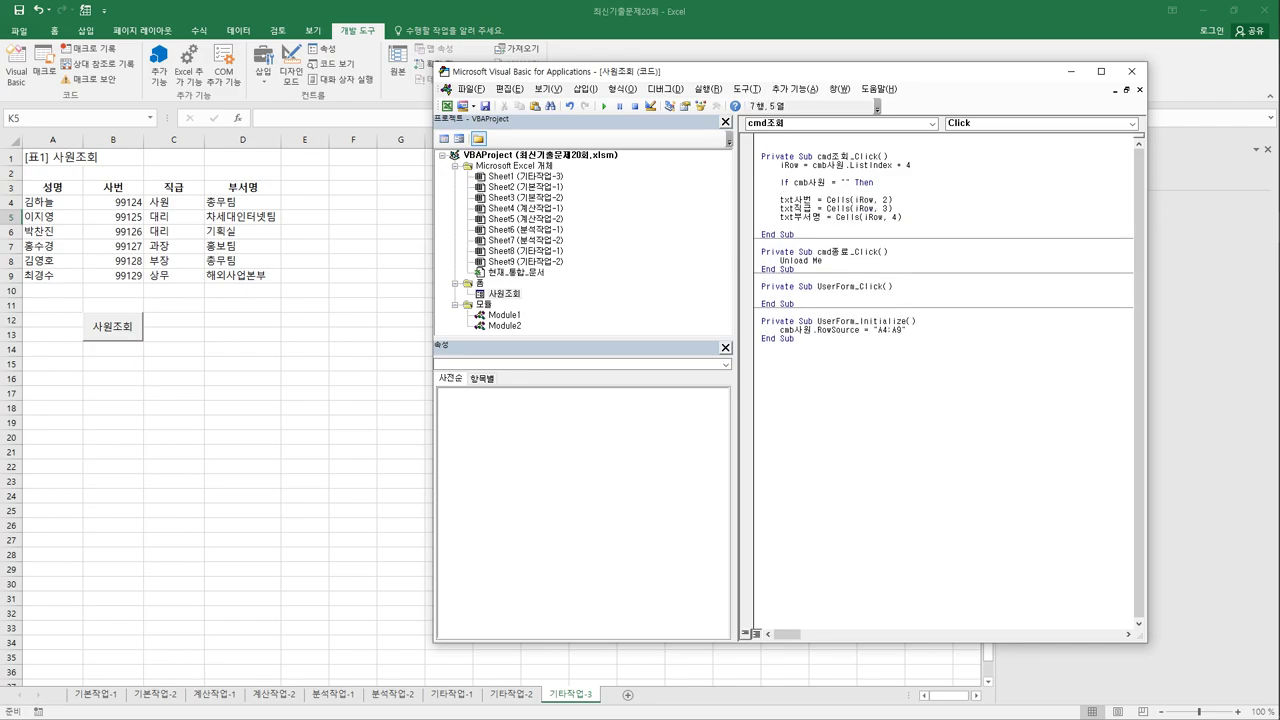
key(ctrl+v)
key(Return)
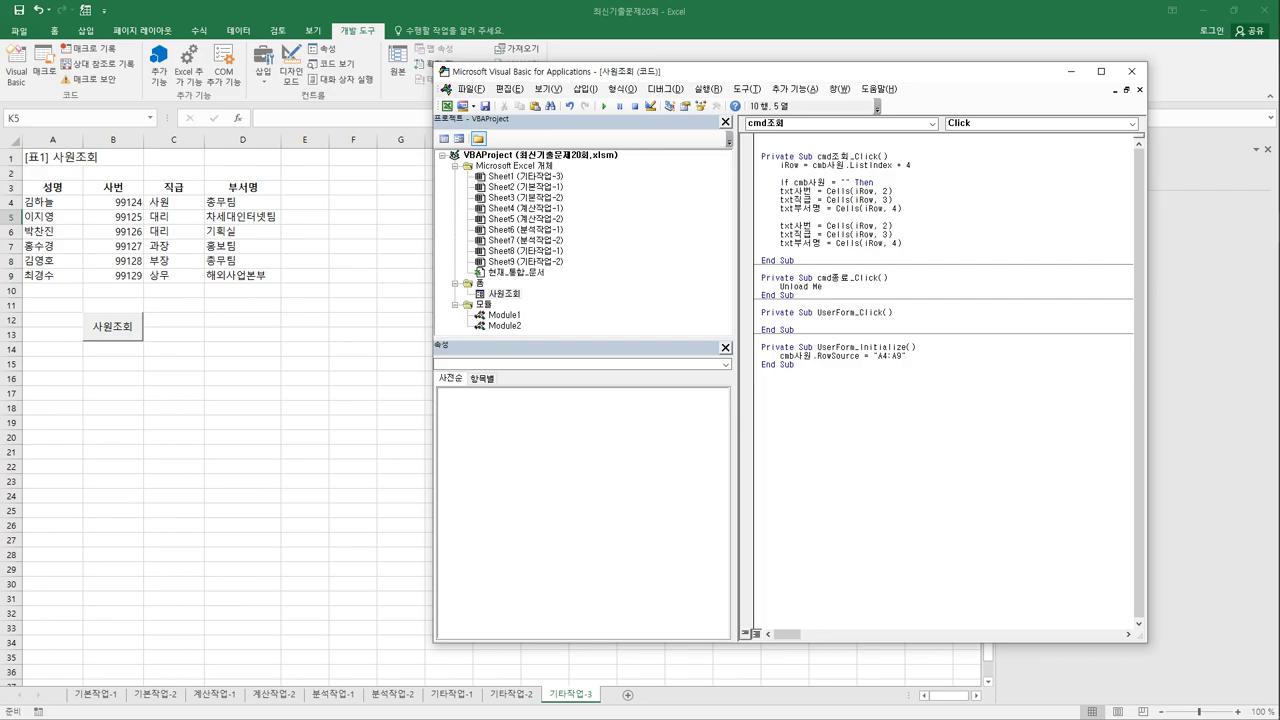
- Indent the txt사번 assignment under the If line and replace its Cells reference with an empty string ""
click(781, 190)
key(Tab)
double_click(906, 190)
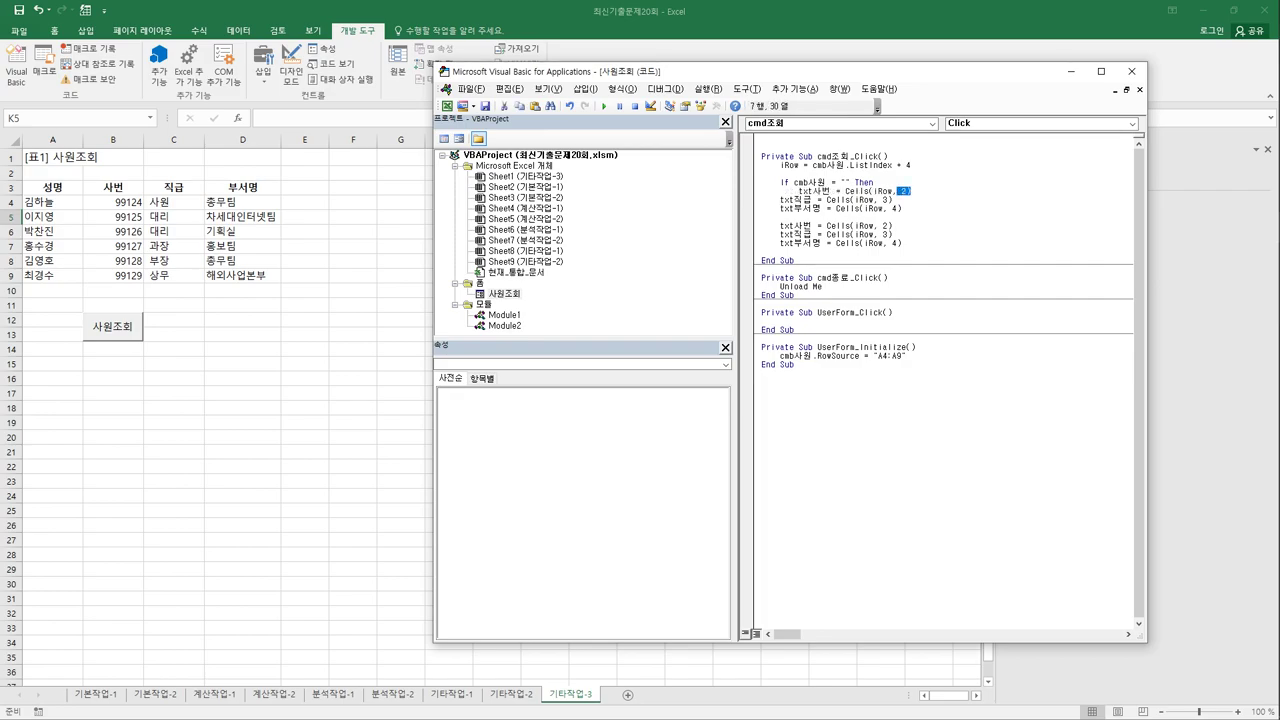
key(shift+Left)
key(shift+Left)
key(shift+Left)
key(shift+Left)
key(shift+Left)
key(shift+Left)
key(shift+Left)
key(shift+Left)
key(shift+Left)
key(shift+Left)
text(")
key(shift+Left)
key(shift+Left)
- Indent the txt직급 assignment in the If branch and replace its Cells reference with ""
key(Down)
key(Home)
key(Tab)
key(End)
key(shift+Left)
key(shift+Left)
key(shift+Left)
key(shift+Left)
key(shift+Left)
key(shift+Left)
key(shift+Left)
key(shift+Left)
key(shift+Left)
key(shift+Left)
key(shift+Left)
key(shift+Left)
key(shift+Left)
key(shift+Left)
text("")
- Indent the txt부서명 assignment in the If branch and replace its Cells reference with ""
key(Home)
key(Tab)
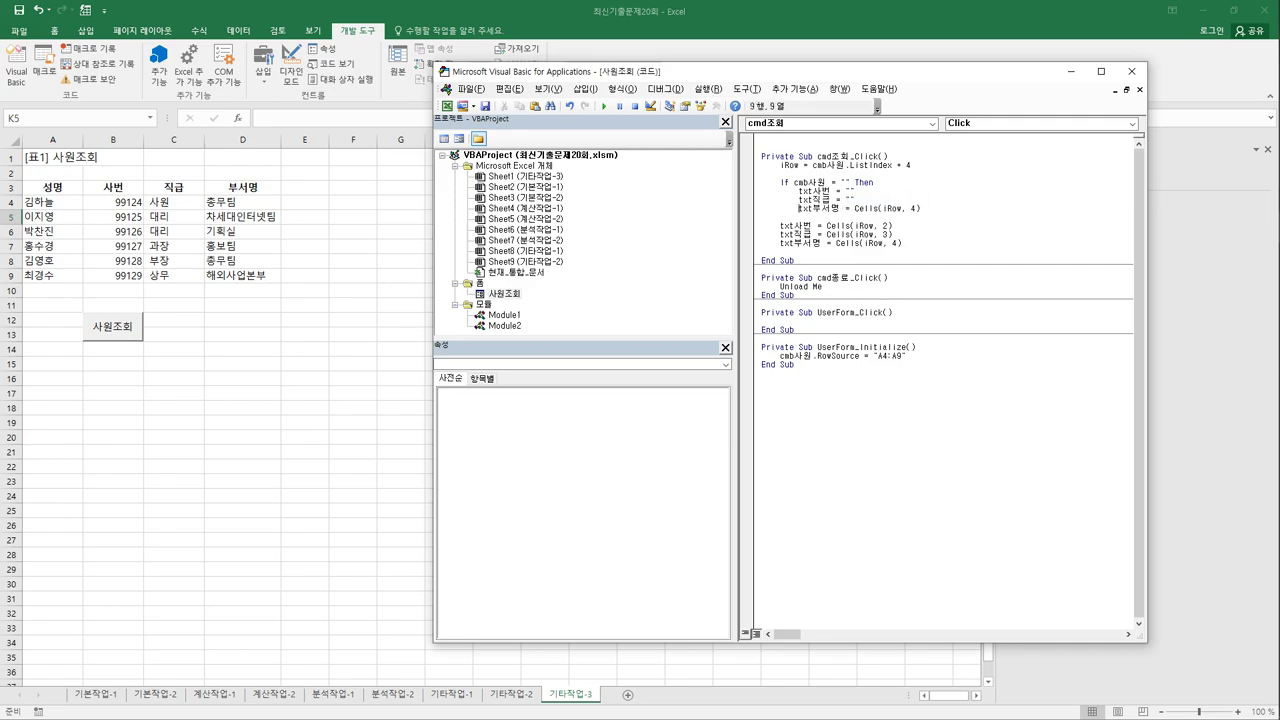
key(End)
key(shift+Left)
key(shift+Left)
key(shift+Left)
key(shift+Left)
key(shift+Left)
key(shift+Left)
key(shift+Left)
key(shift+Left)
key(shift+Left)
key(shift+Left)
key(shift+Left)
key(shift+Left)
key(shift+Left)
key(shift+Left)
text("")
- Write Else on the blank line between the empty-string assignments and the Cells assignments
key(Down)
text(e;s)
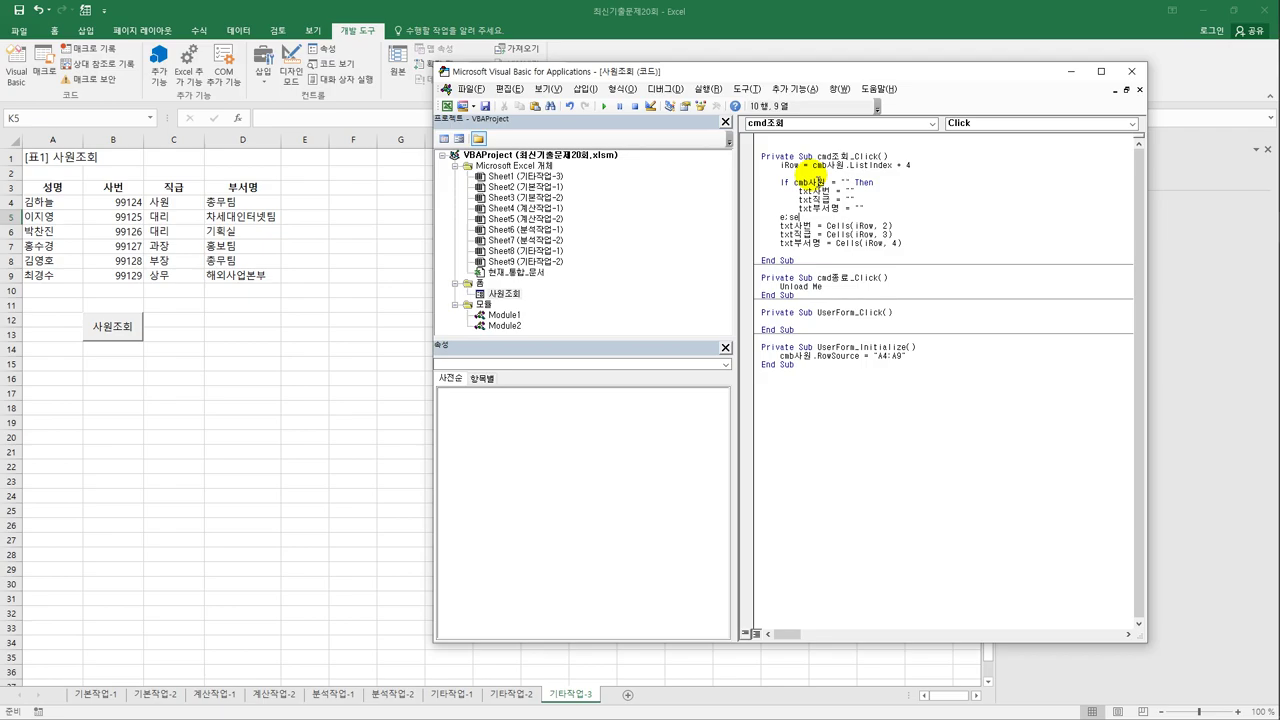
key(BackSpace)
text(else)
key(BackSpace)
key(BackSpace)
key(BackSpace)
text(에)
text(se)
- Indent the three Cells assignments one level under Else
click(797, 225)
key(Tab)
key(Down)
key(Tab)
key(Tab)
key(End)
- Finish the conditional block with End If after the txt부서명 assignment and close the Visual Basic editor
key(Return)
key(BackSpace)
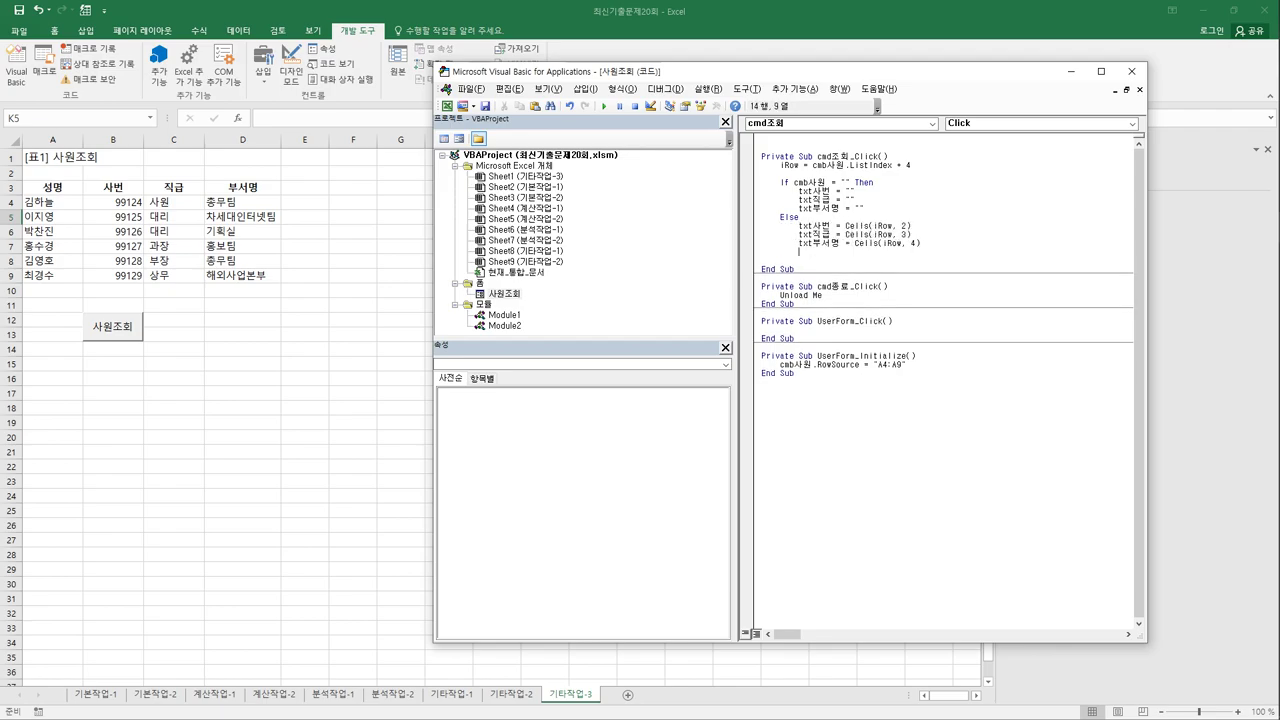
text(end if)
key(Return)
click(1130, 73)
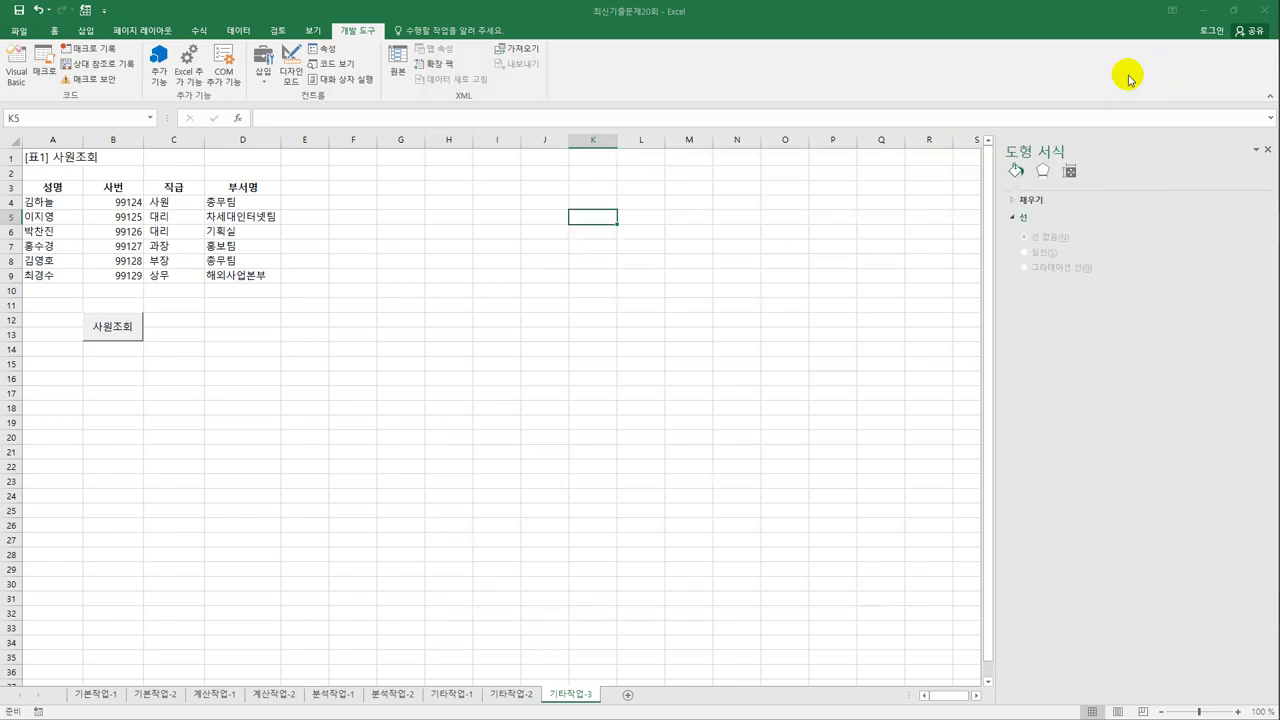
- Test the 사원조회 form by querying the first employee in 사원이름, and close it with 종료
click(540, 275)
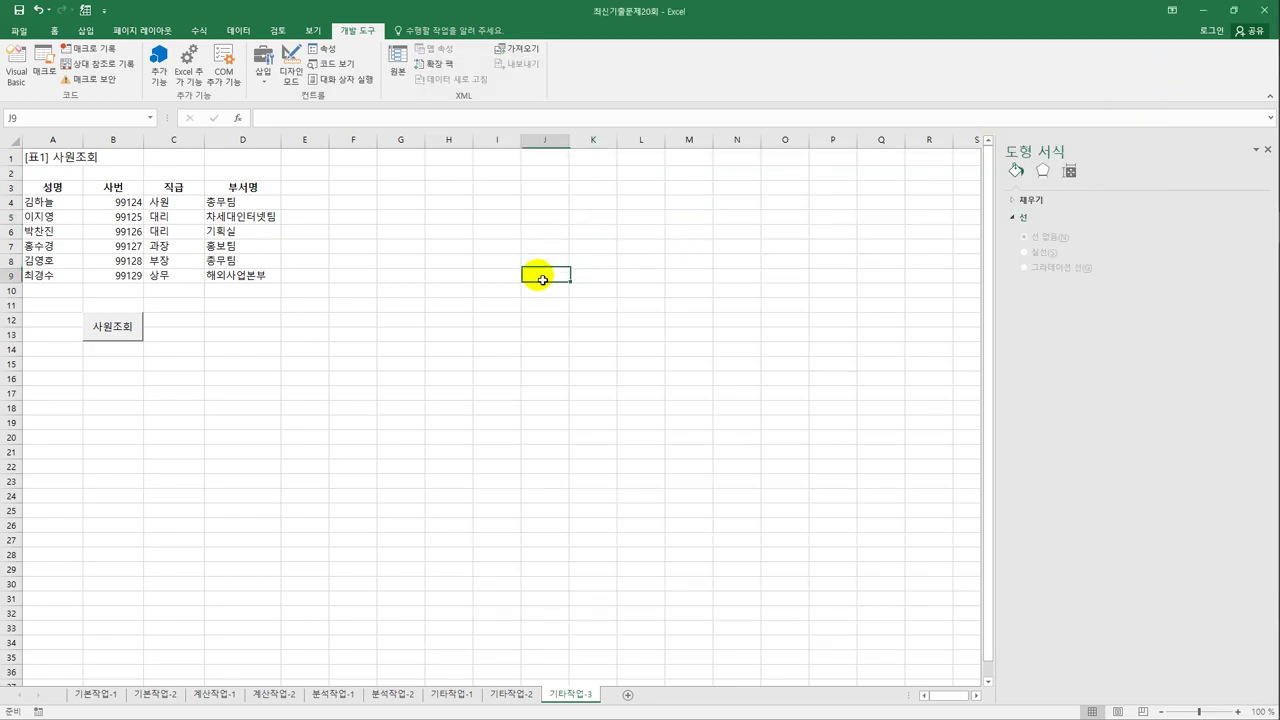
click(135, 336)
click(725, 342)
click(711, 355)
click(662, 423)
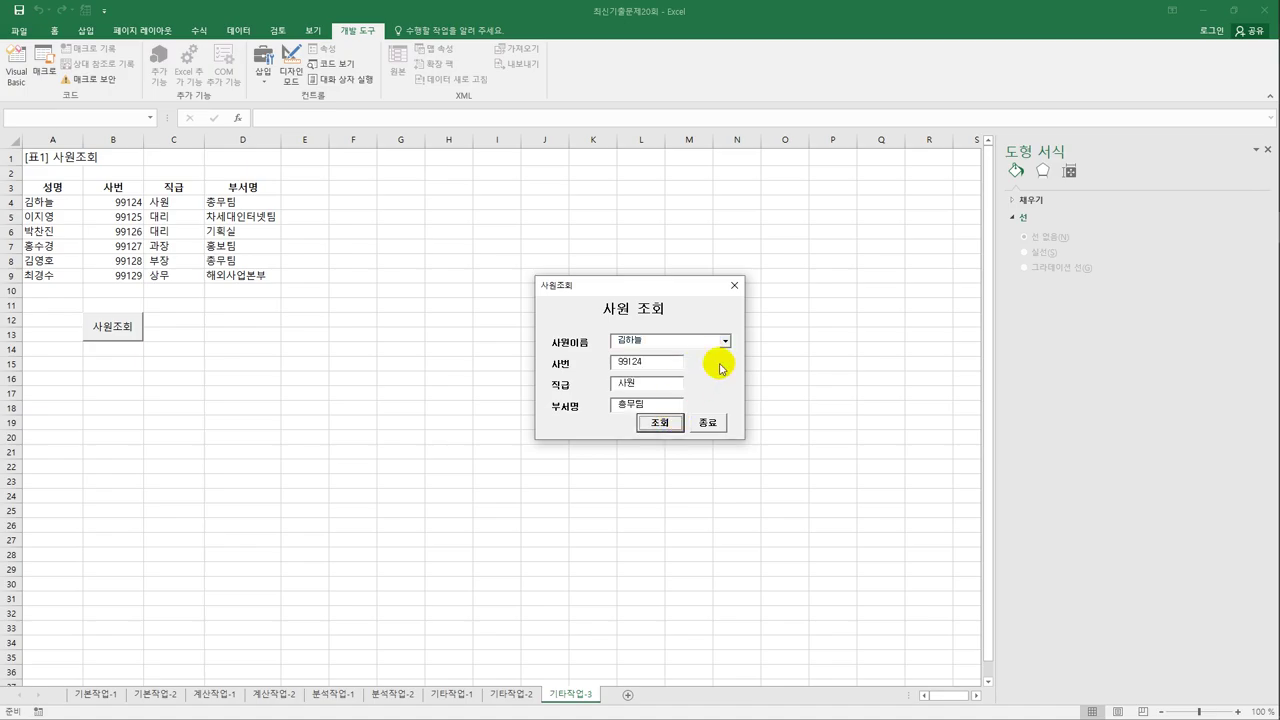
click(705, 421)
- Reopen the 사원조회 form, run 조회 with no 사원이름 chosen, and close it with 종료
click(113, 326)
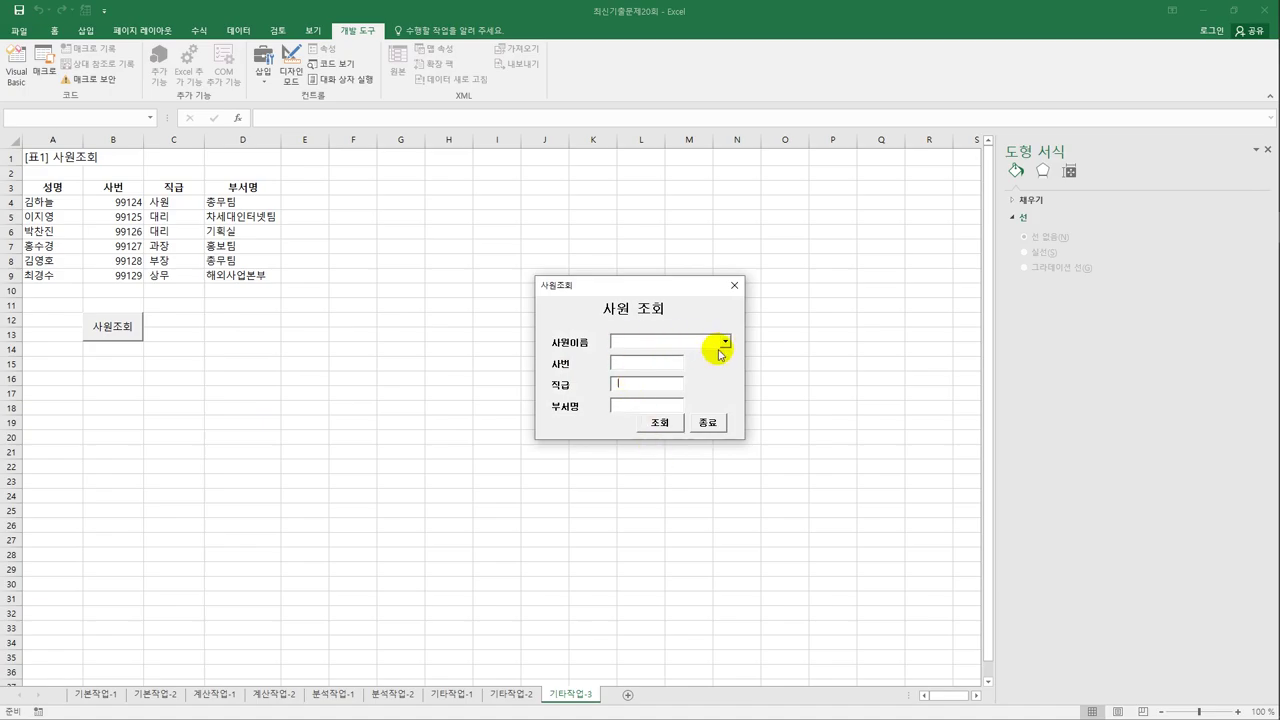
click(661, 425)
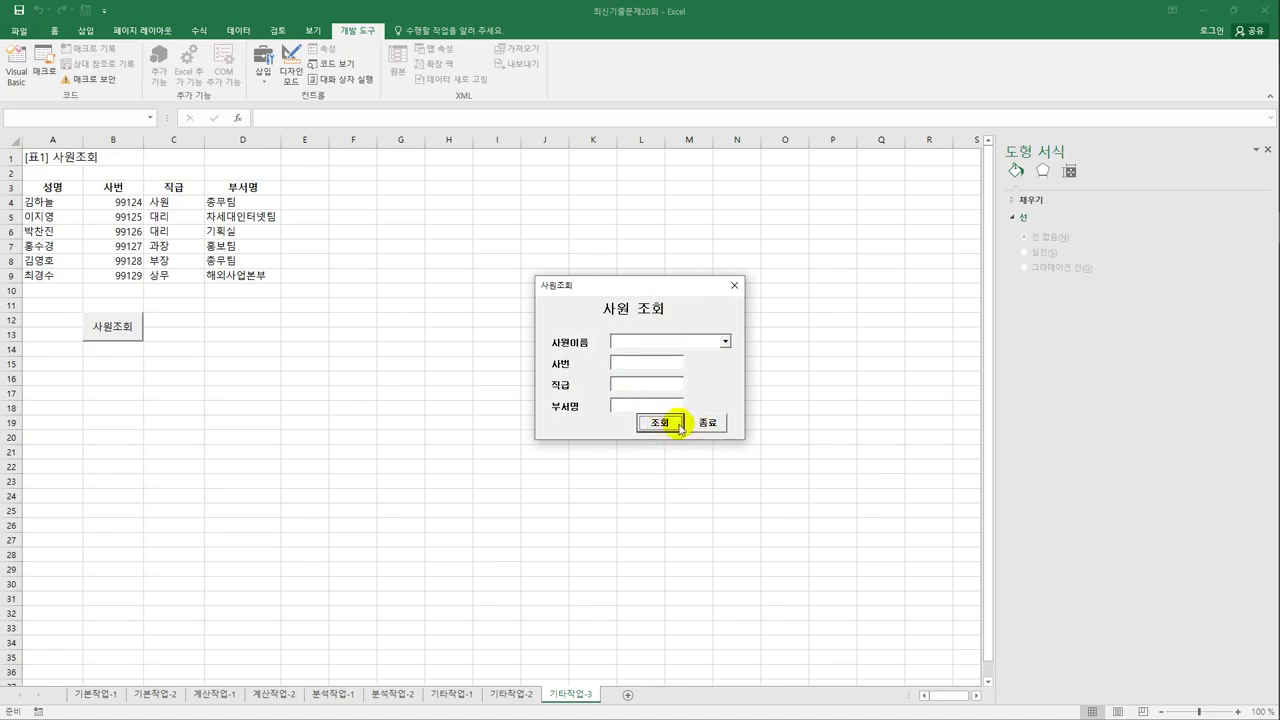
click(712, 427)
click(710, 352)
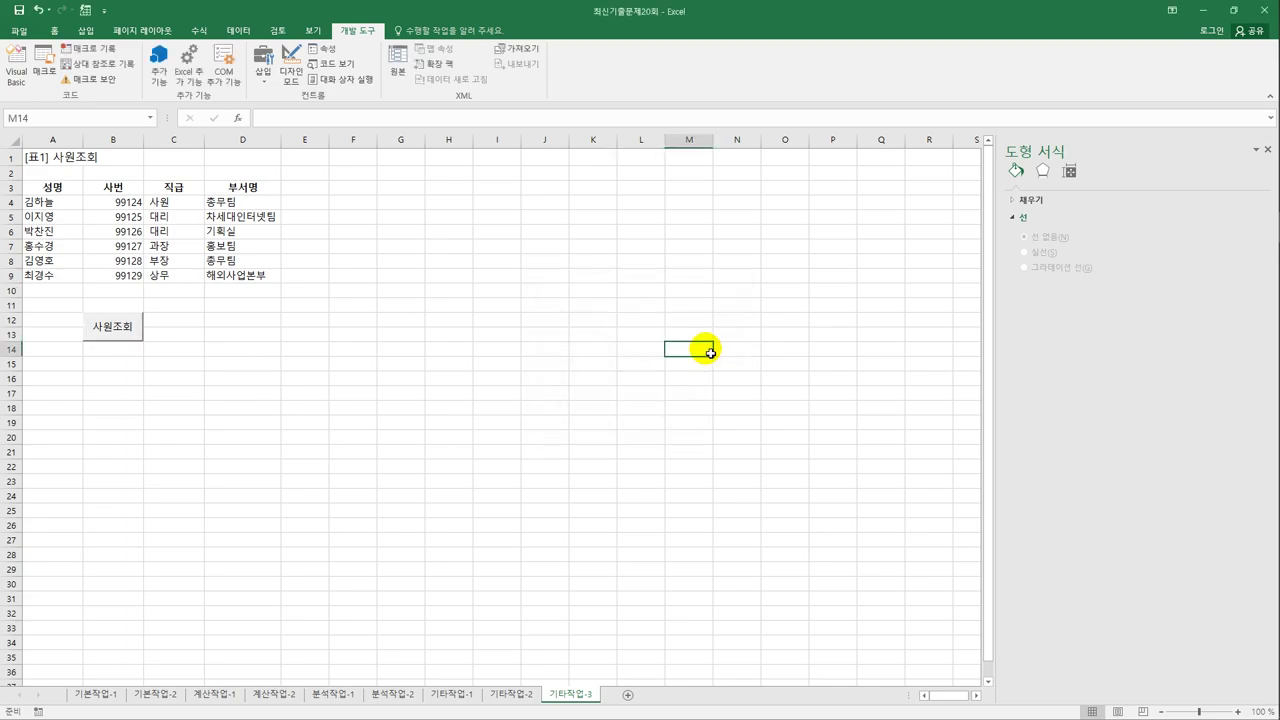